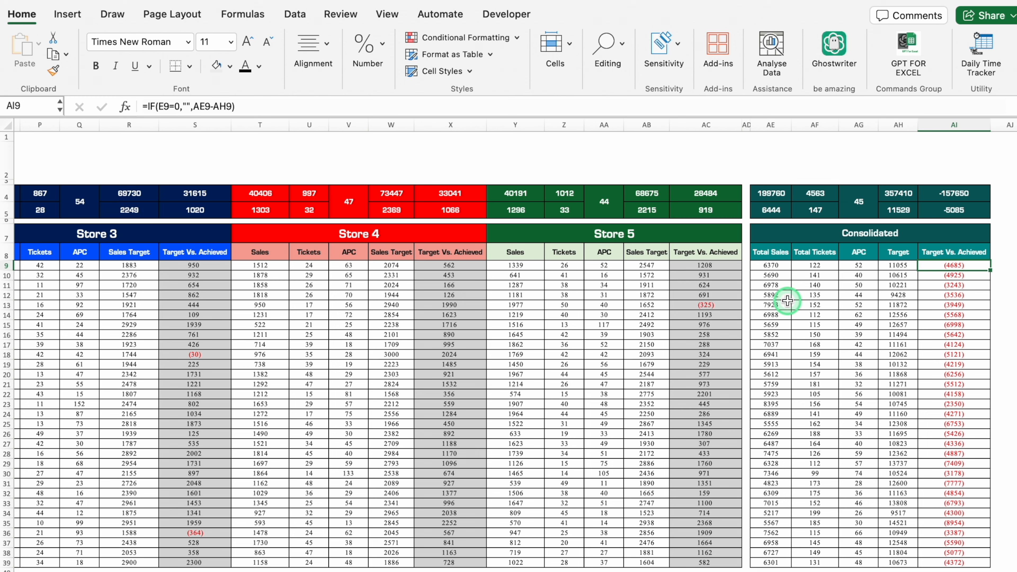
Examine the consolidated, total and average sections of the finished January sheet, plus the other monthly sheets and the annual sheet
left_click(831, 238)
left_click_drag(765, 565, 316, 554)
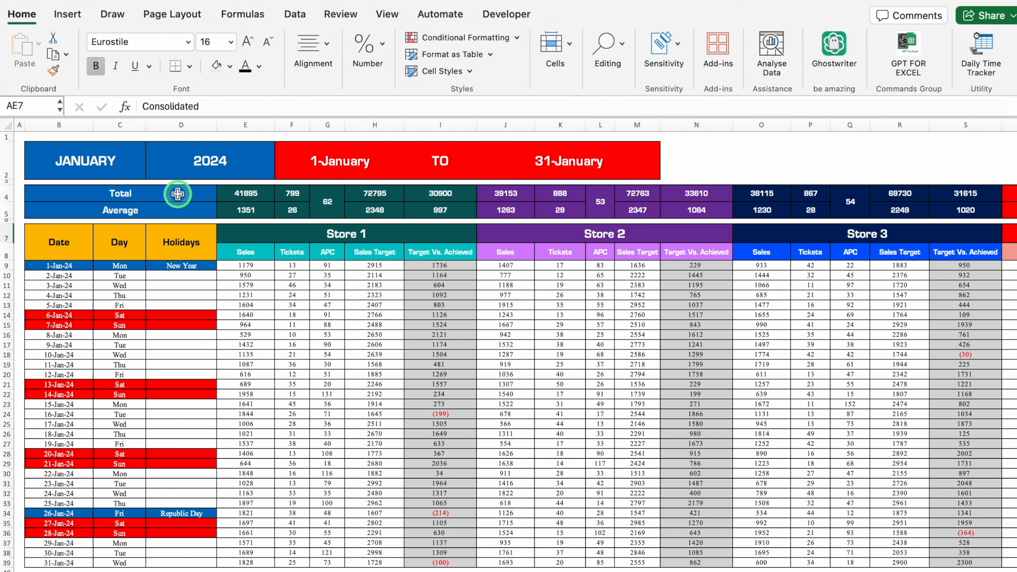
left_click(178, 194)
left_click(179, 213)
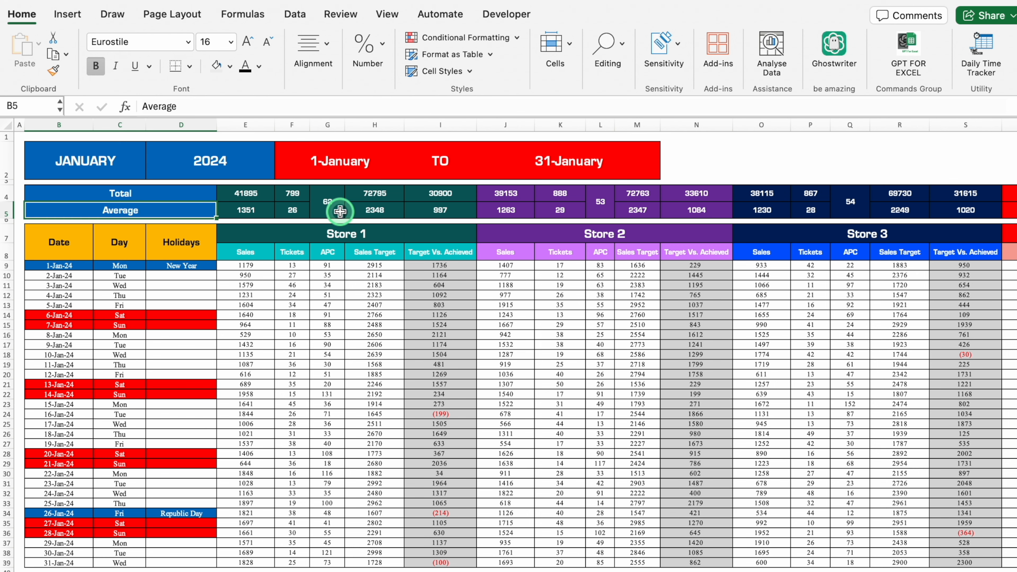
left_click(199, 571)
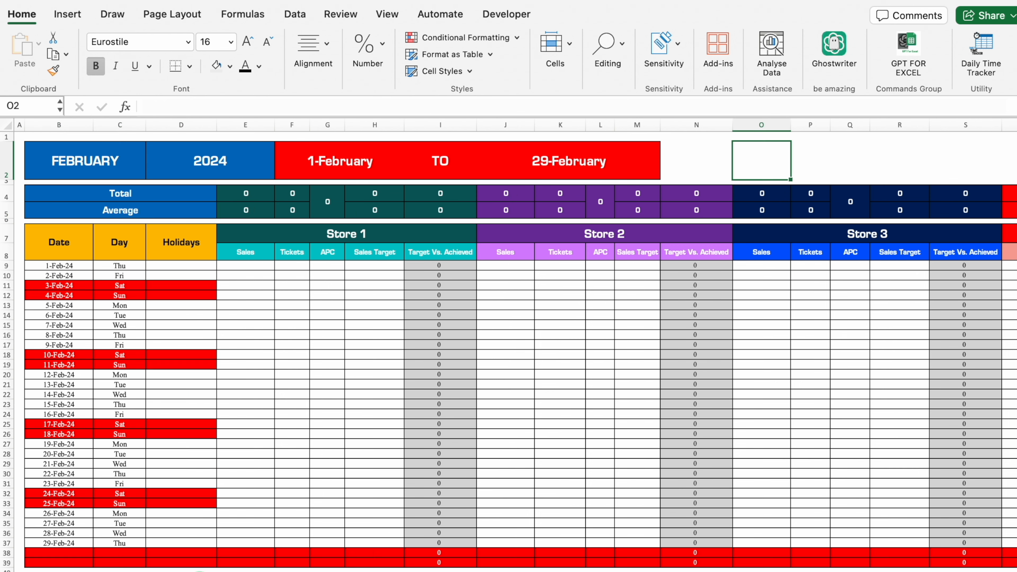
left_click(262, 571)
left_click(352, 571)
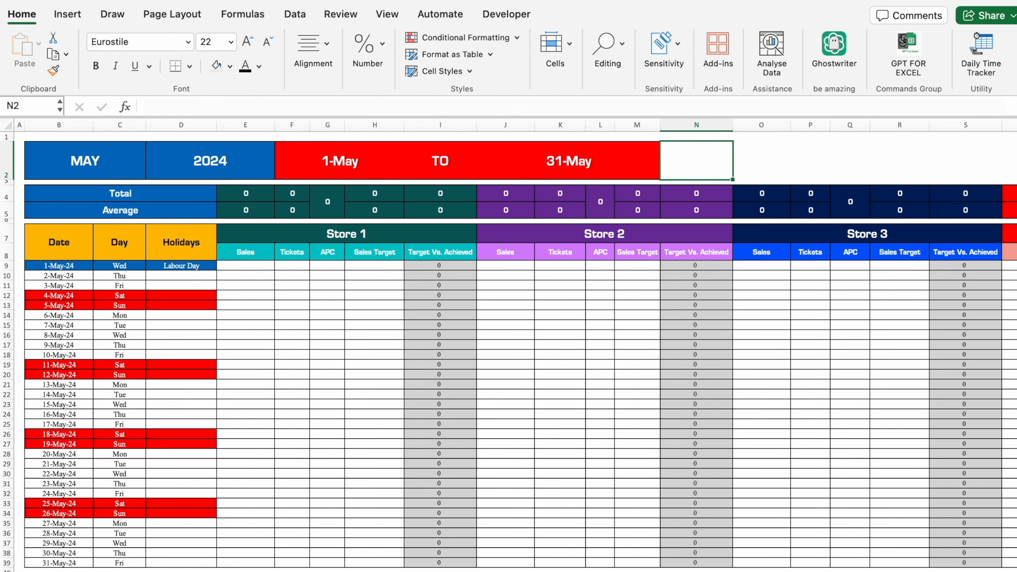
left_click(784, 571)
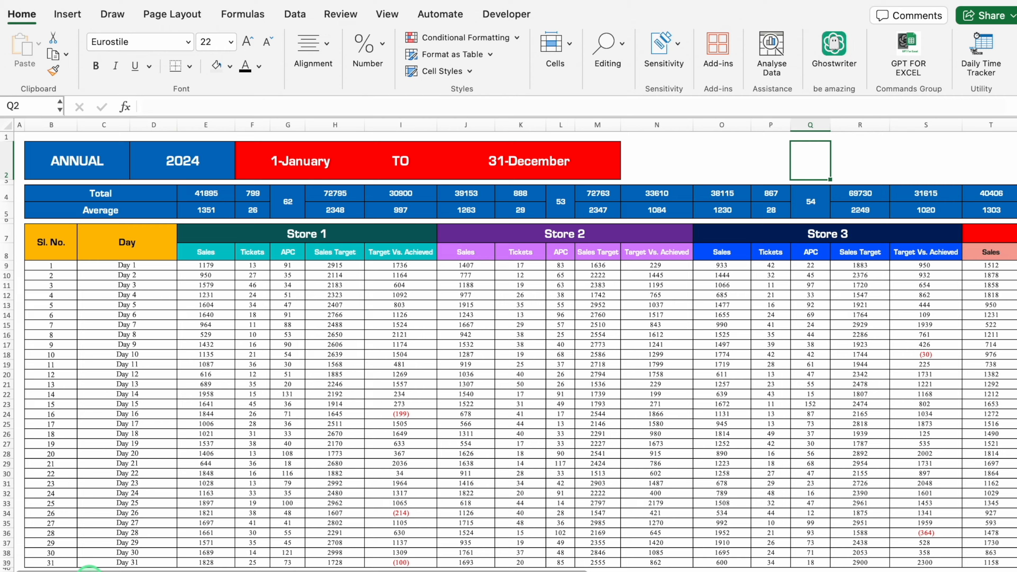
left_click(136, 571)
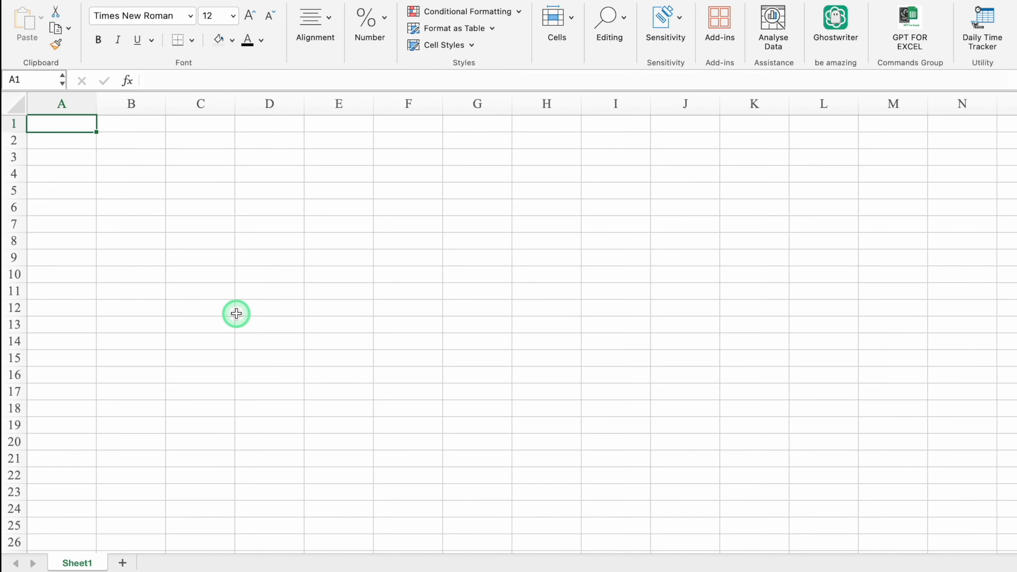
Rename Sheet1 as Settings and narrow column A to a slim margin
double_click(58, 561)
type("Settings")
left_click(256, 458)
left_click_drag(96, 103, 43, 105)
Enter the headers Months in B2 and Year in C2
left_click(87, 139)
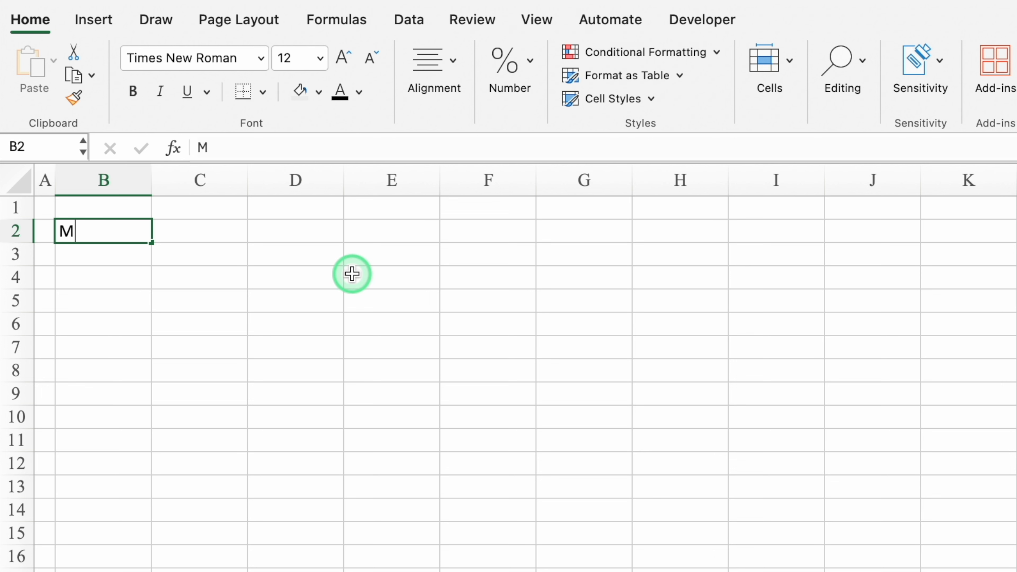
type("Mon")
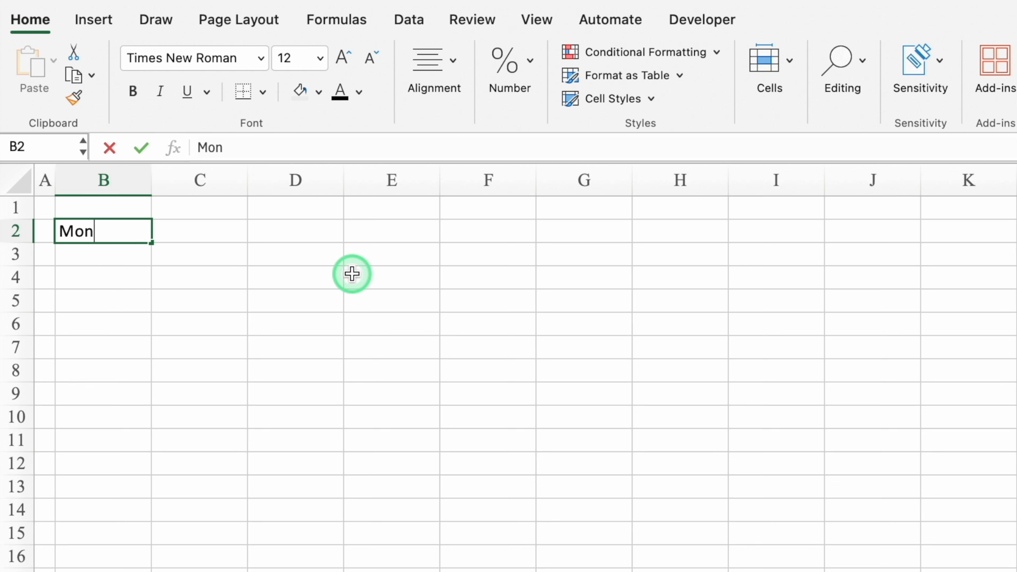
type("ths")
key("Tab")
type("Year")
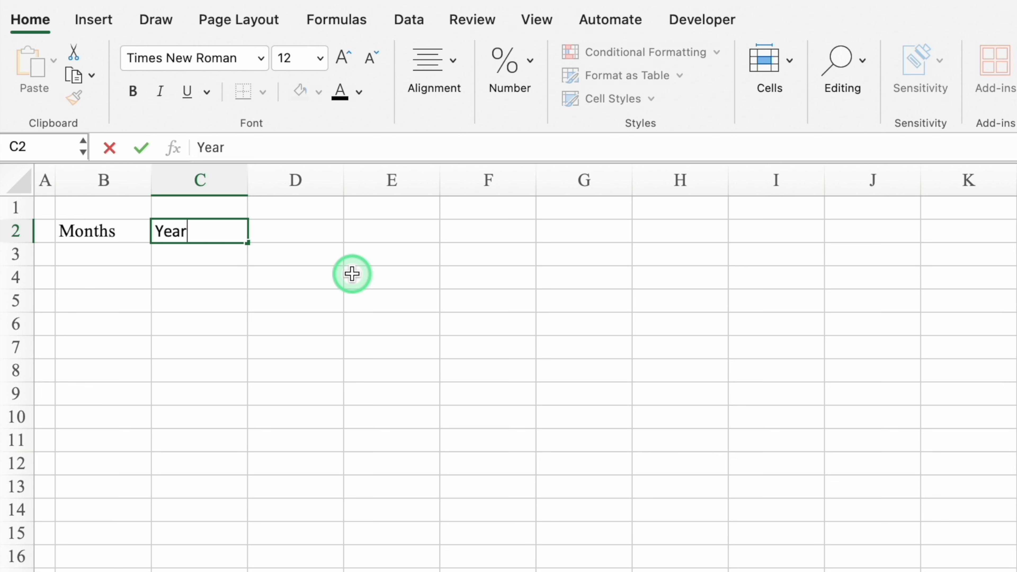
key("Return")
List the months from JANUARY to DECEMBER in B3:B14 and autofit column B
left_click(120, 253)
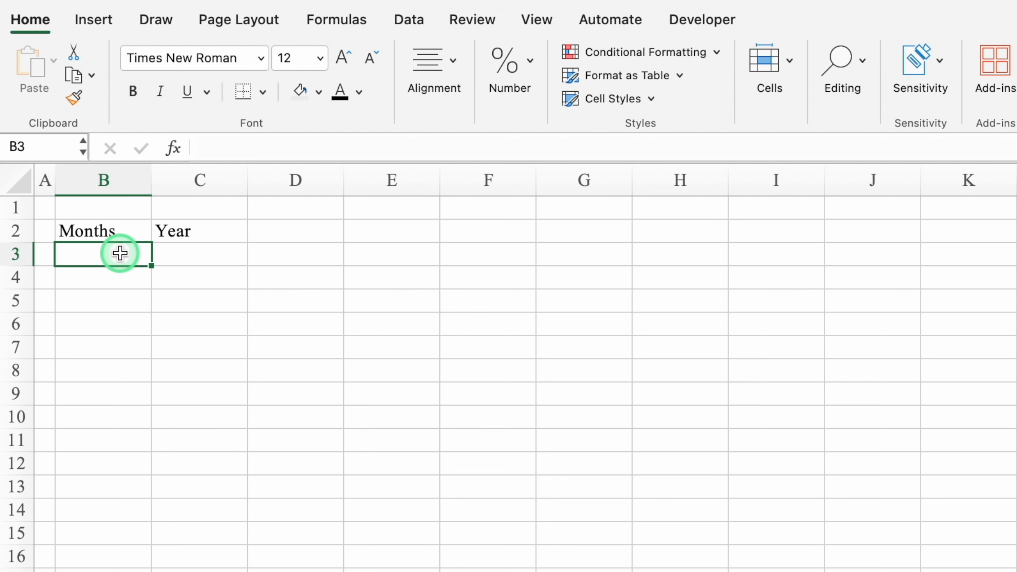
key("Return")
left_click(121, 254)
left_click_drag(151, 265, 149, 517)
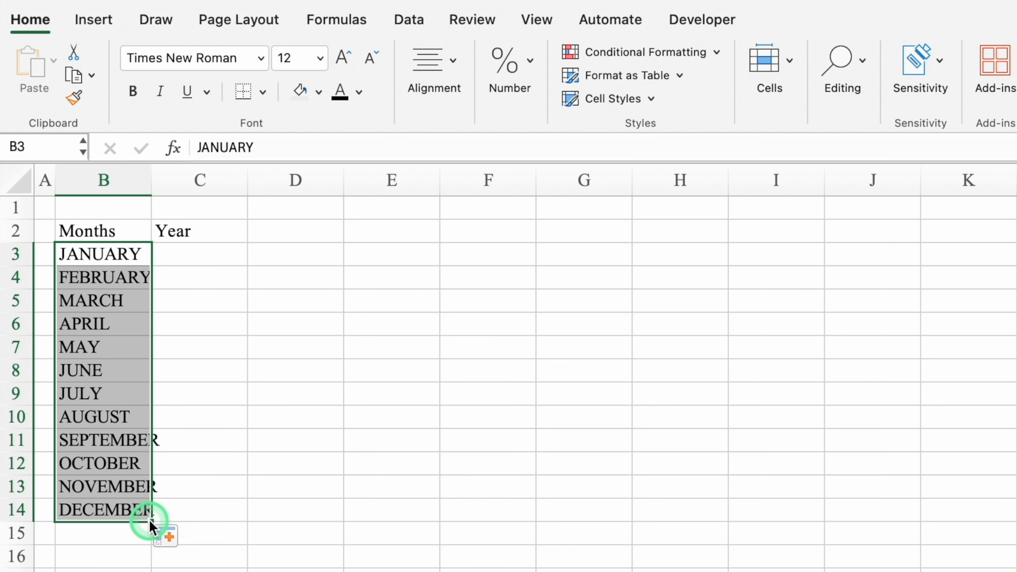
double_click(151, 188)
Enter 2024 in C3 and fill it down to C14 as a series ending at 2035
left_click(217, 255)
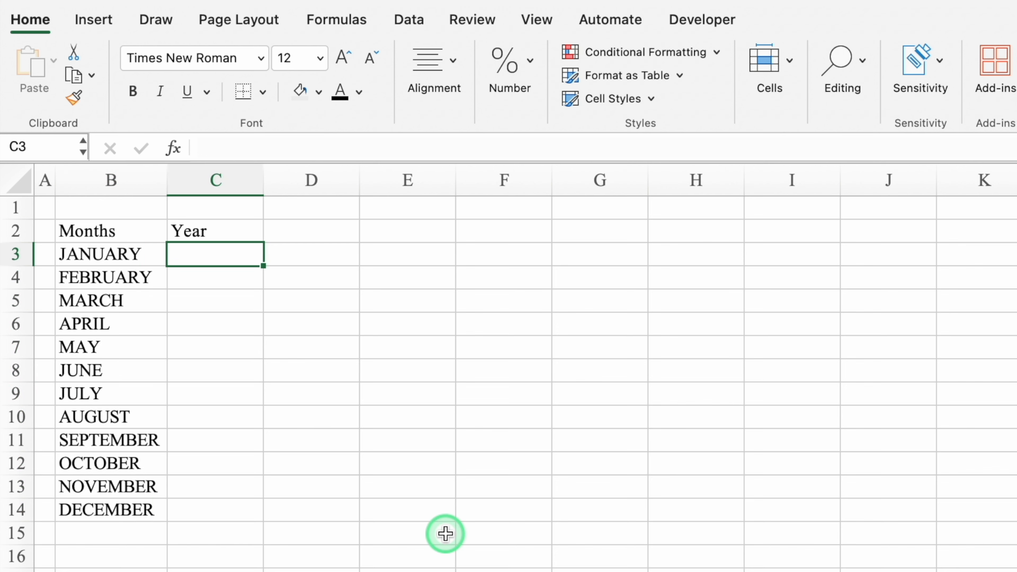
type("2024")
key("Return")
left_click(252, 256)
left_click_drag(263, 265, 279, 519)
left_click(280, 539)
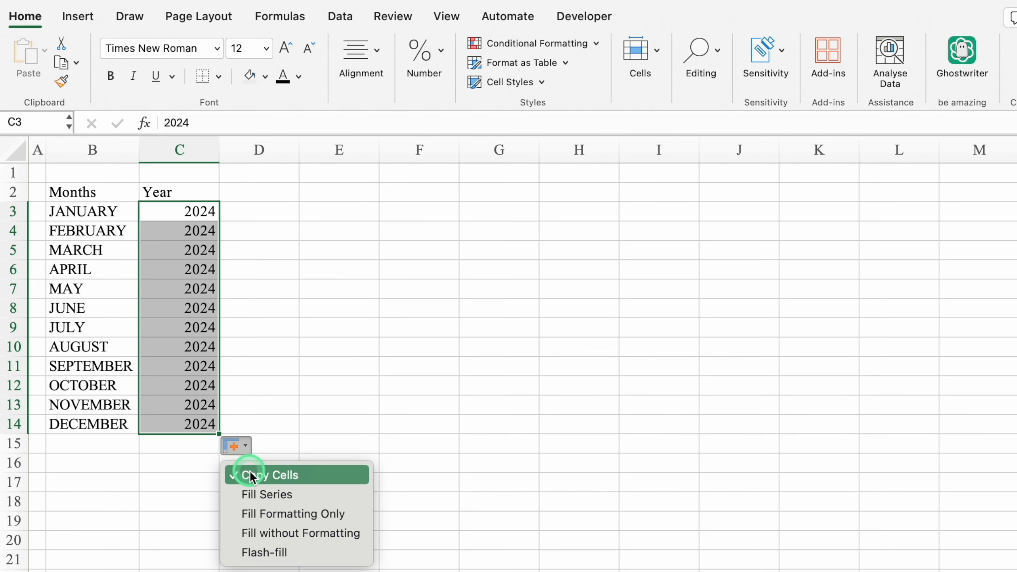
left_click(309, 571)
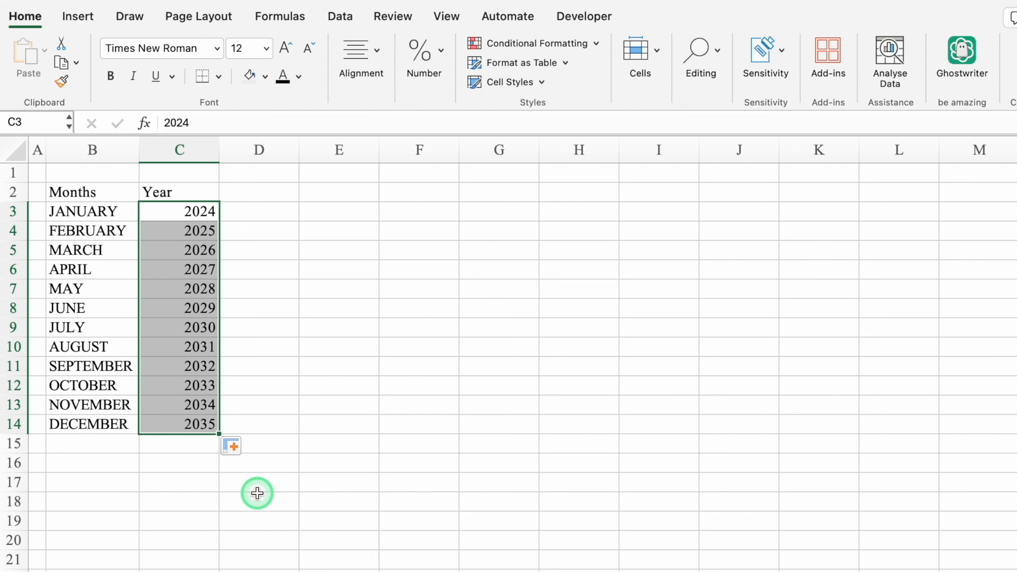
Centre the years in C3:C14 and apply all borders to the table in B2:C14
left_click(374, 47)
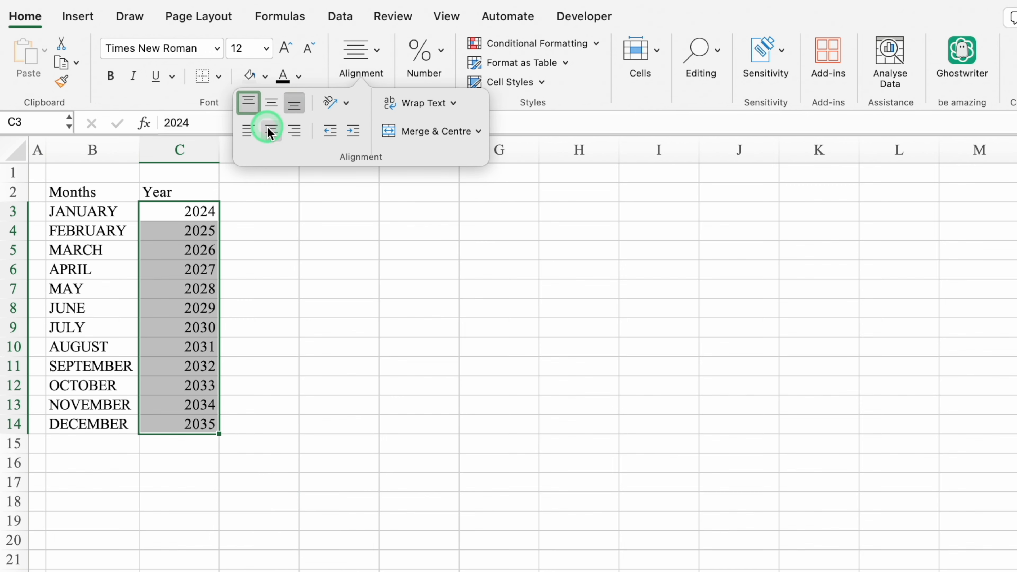
left_click(272, 134)
left_click_drag(72, 192, 183, 423)
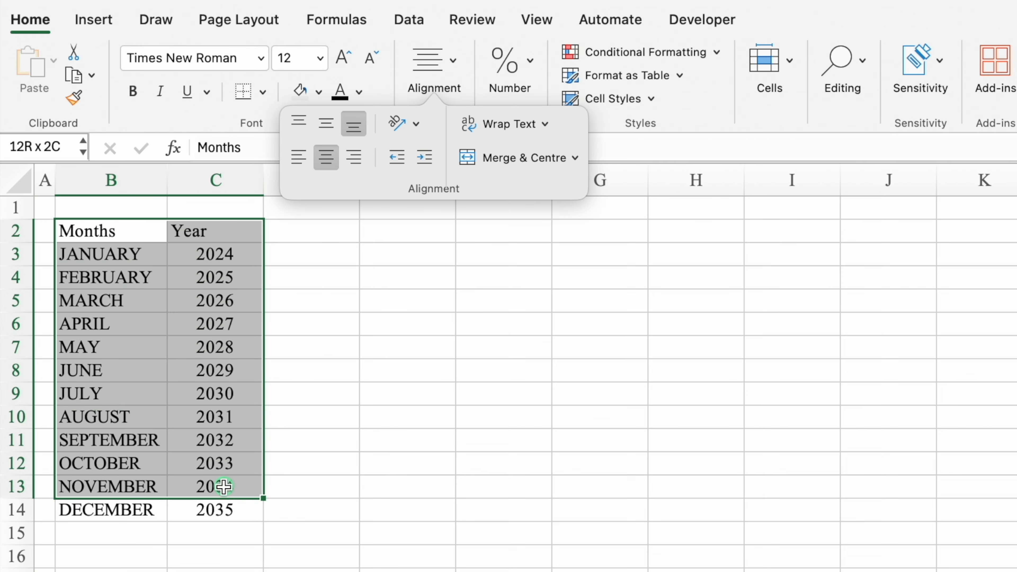
left_click(262, 93)
left_click(308, 291)
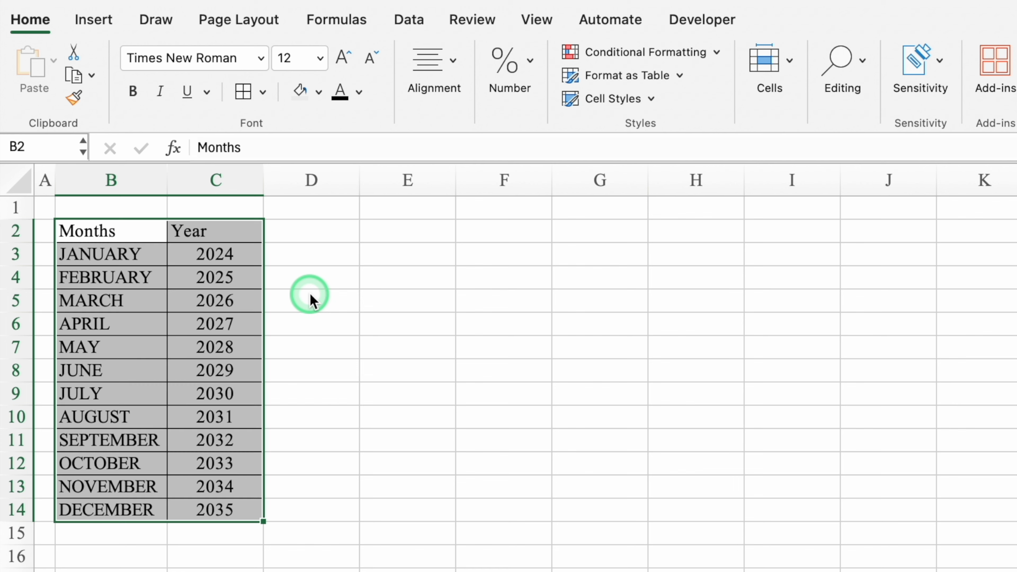
Centre the Months and Year headers and give them a blue fill with white text
left_click(105, 232)
left_click_drag(110, 232, 200, 230)
left_click(405, 99)
left_click(323, 158)
left_click(318, 91)
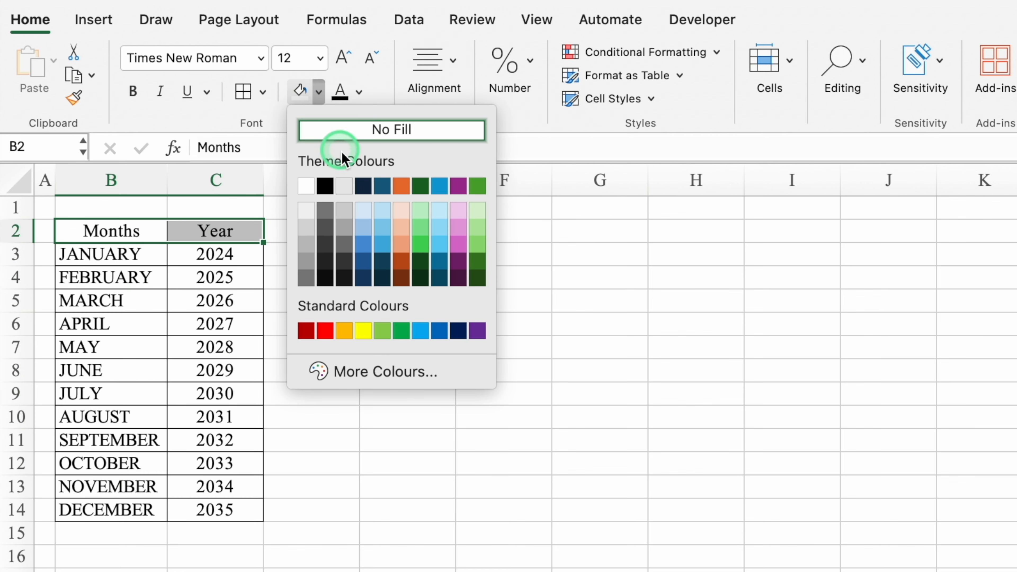
left_click(440, 330)
left_click(359, 91)
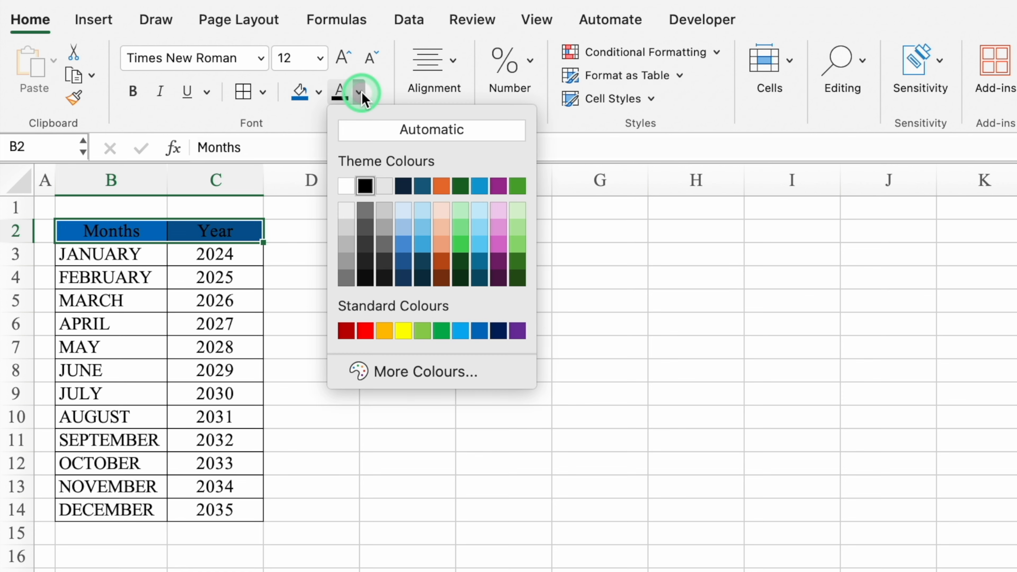
left_click(347, 187)
left_click(393, 327)
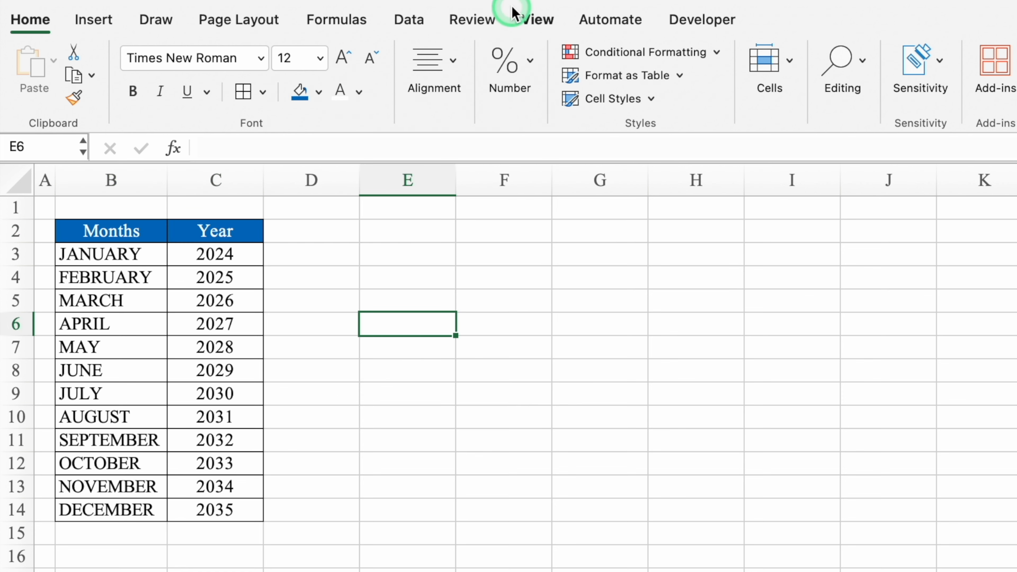
Hide the gridlines on the Settings sheet
left_click(538, 25)
left_click(548, 62)
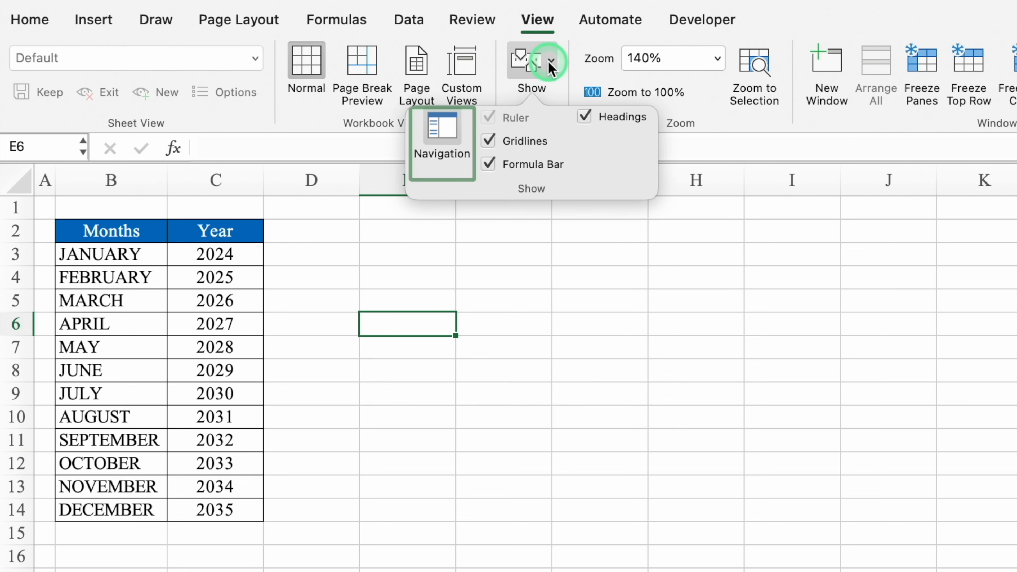
left_click(485, 138)
left_click(522, 486)
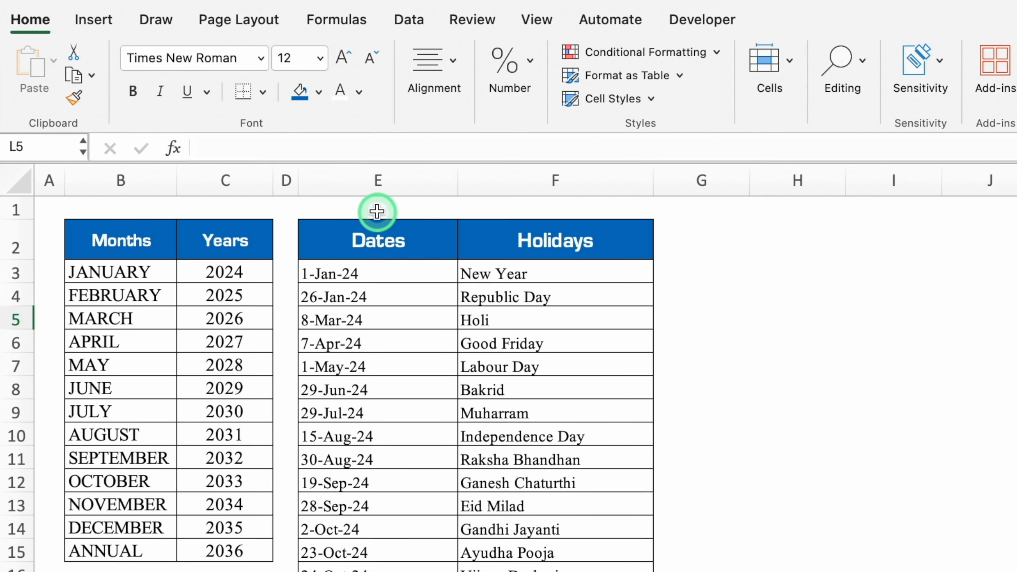
Copy the Dates and Holidays columns E:F from the finished template into columns E:F of the new Settings sheet, and narrow column D
left_click(367, 178)
left_click_drag(368, 177, 540, 197)
key("super+c")
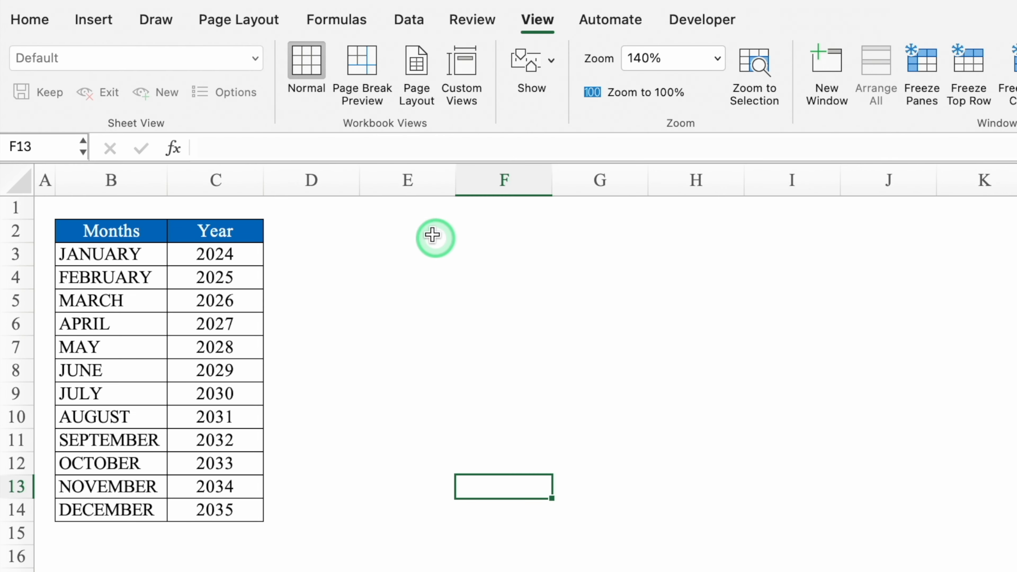
left_click(400, 189)
key("super+v")
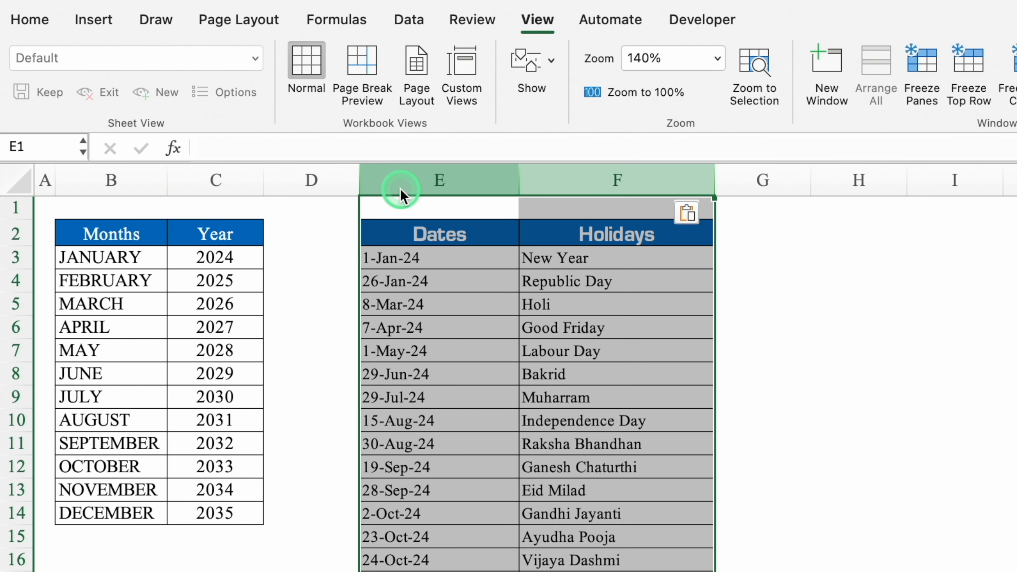
left_click(872, 411)
left_click_drag(358, 180, 279, 183)
Set the Months and Year headers in B2:C2 to bold Eurostile
left_click_drag(106, 229, 209, 230)
left_click(31, 20)
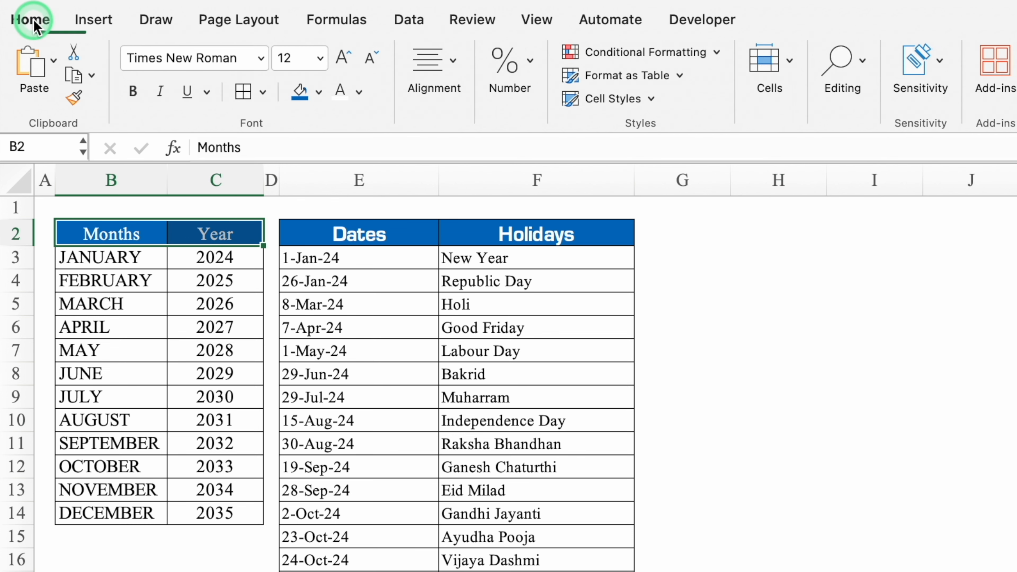
left_click(261, 58)
left_click(184, 273)
left_click(136, 92)
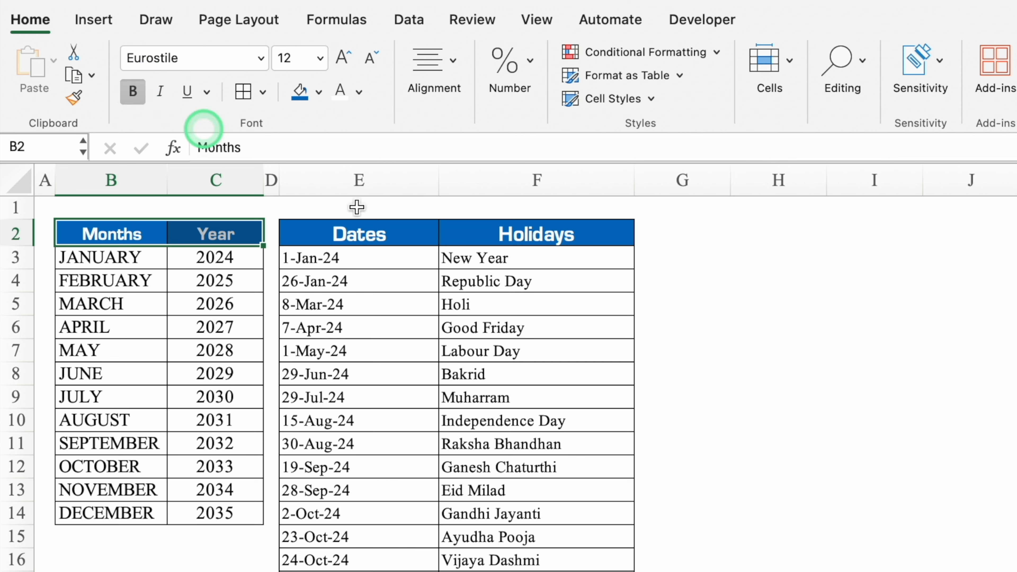
left_click(715, 563)
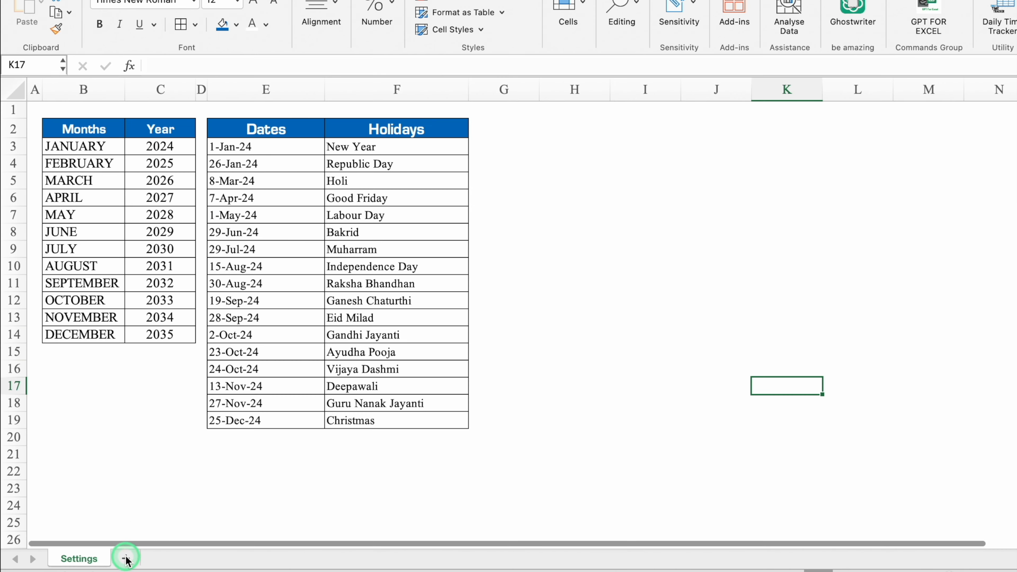
Add a new sheet named January and narrow its column A to a slim margin
left_click(125, 557)
double_click(141, 558)
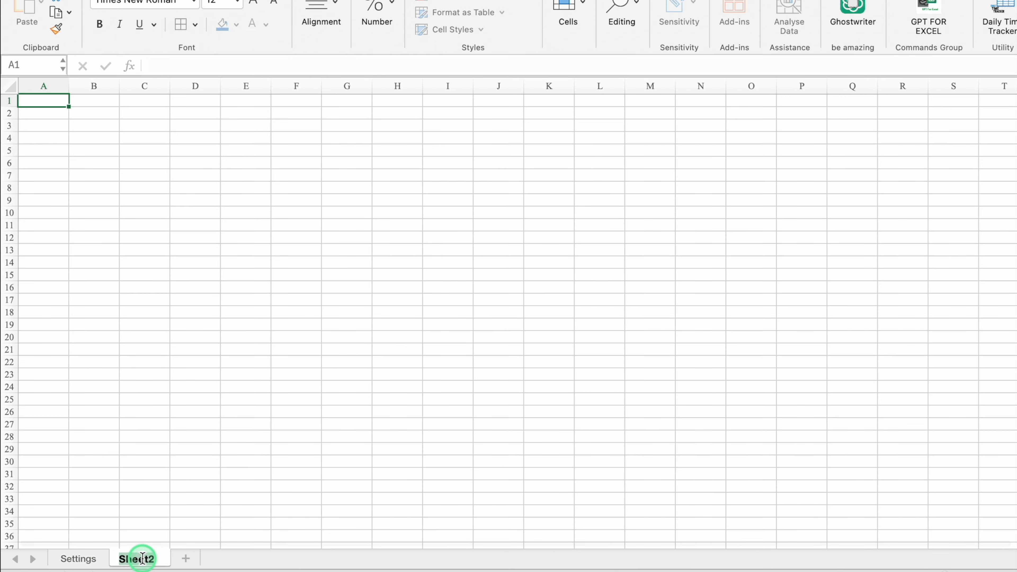
type("January")
left_click(195, 187)
left_click_drag(69, 85, 27, 85)
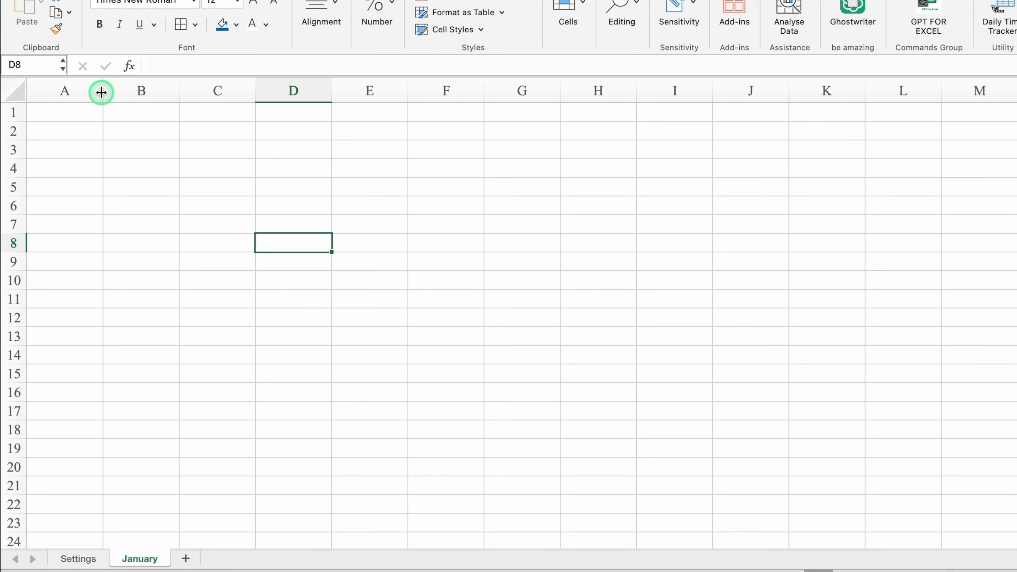
Merge B2:C2, extend the merge to D2:E2, and apply all borders to both merged cells
left_click(85, 174)
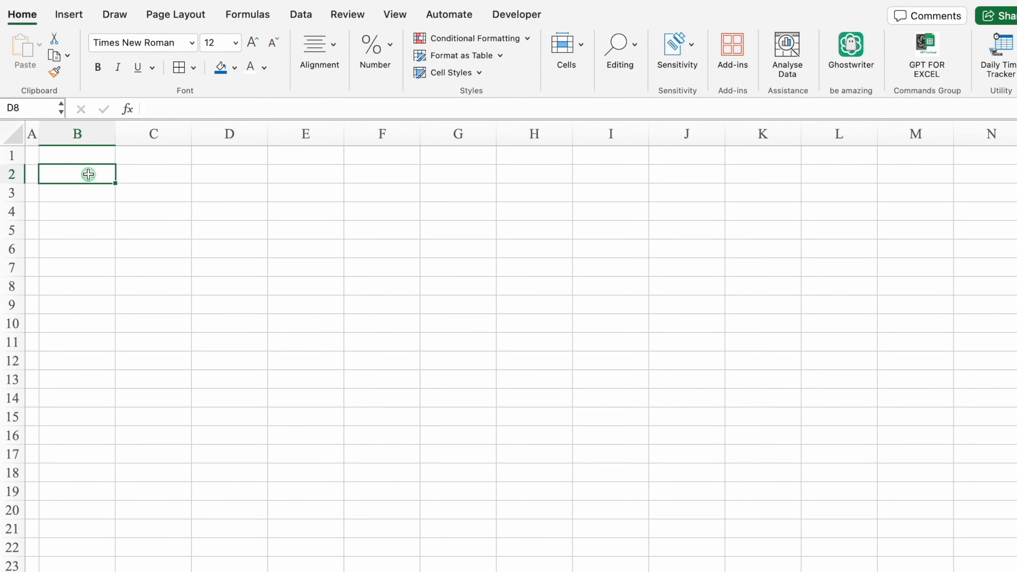
left_click_drag(89, 174, 133, 171)
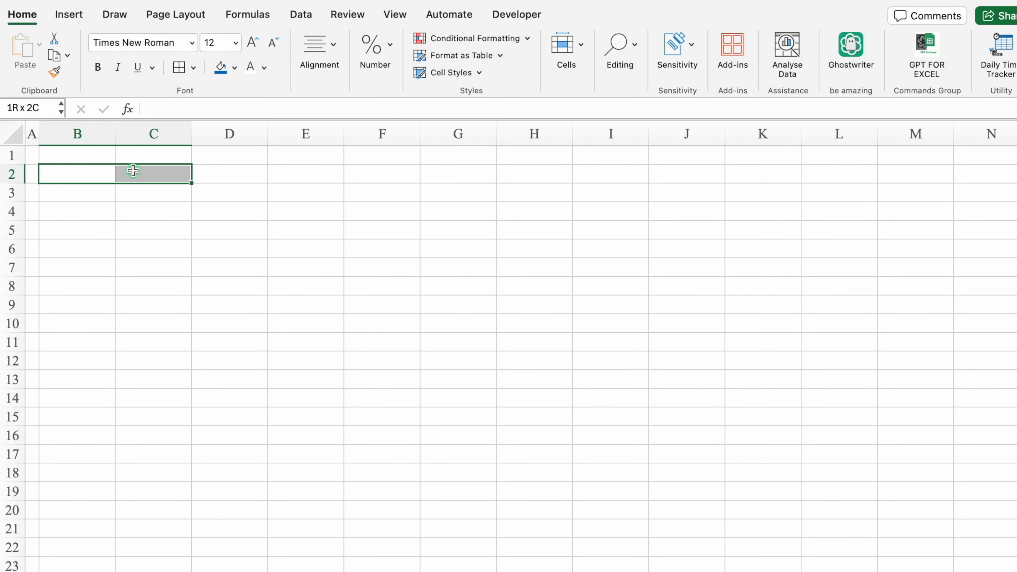
left_click(335, 44)
left_click(381, 117)
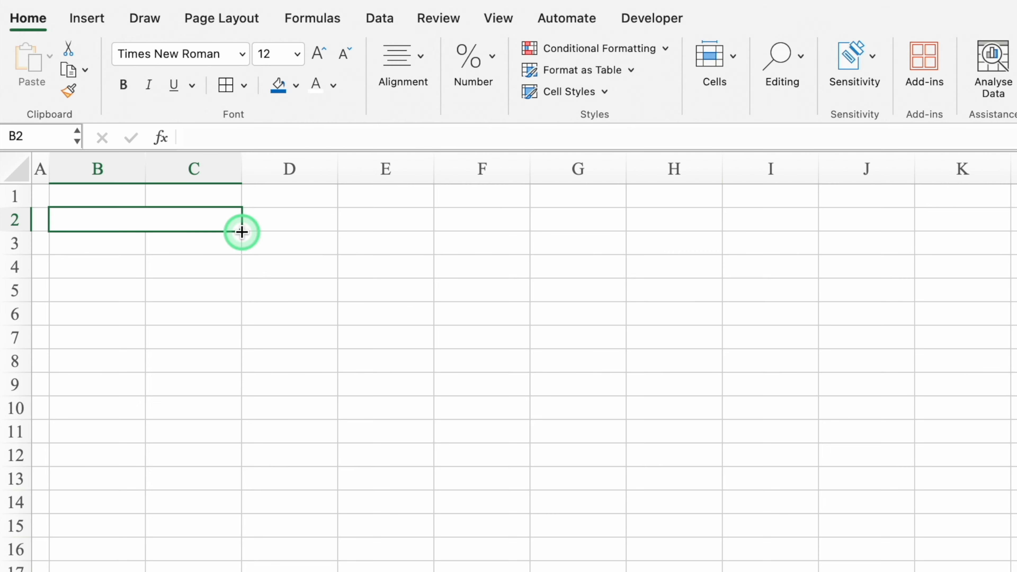
left_click_drag(241, 232, 360, 232)
left_click(226, 86)
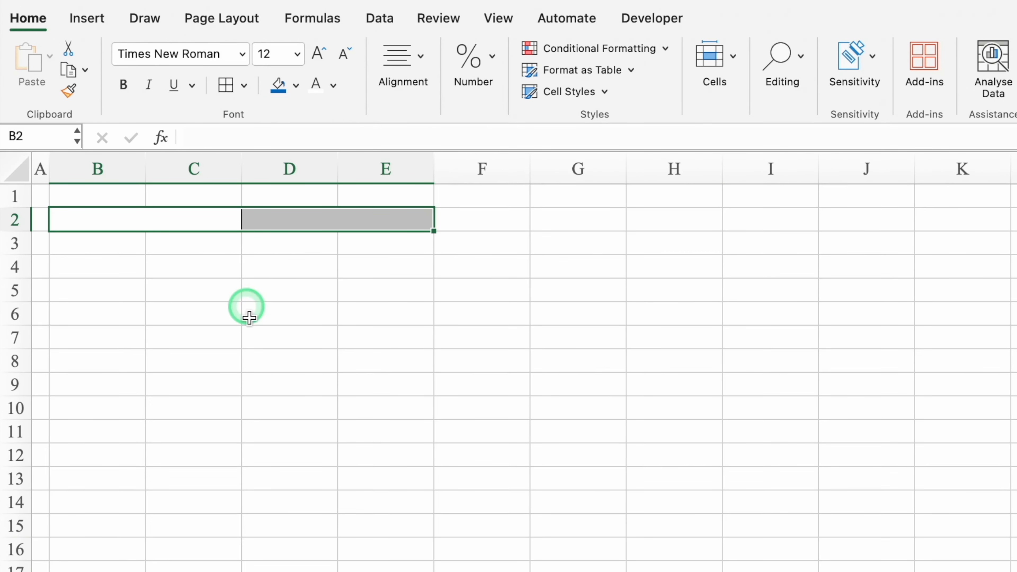
Increase the height of row 2 and give the merged cells B2:E2 a blue fill with white text
left_click_drag(18, 231, 18, 252)
left_click(276, 87)
left_click(316, 89)
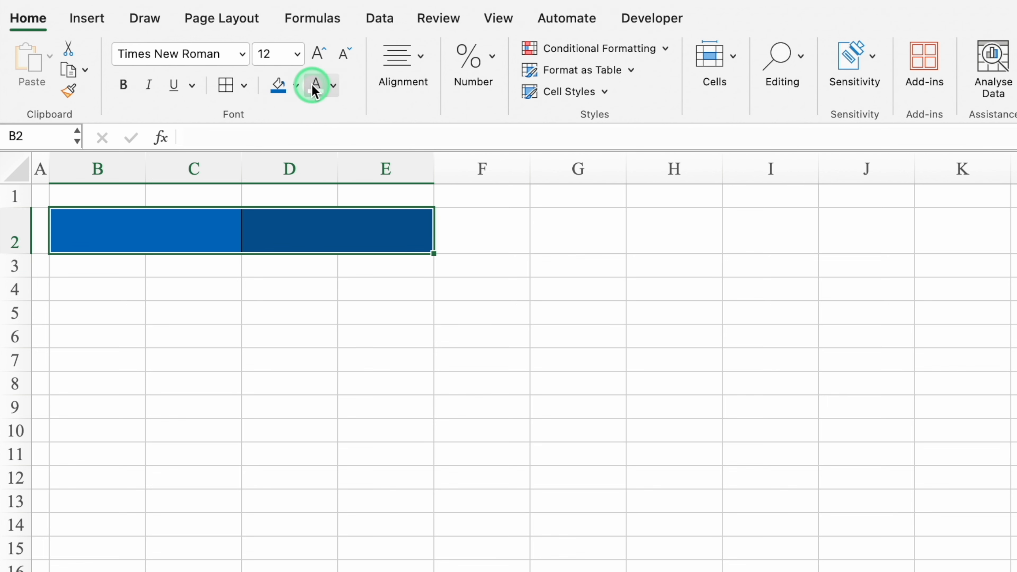
left_click(2, 230)
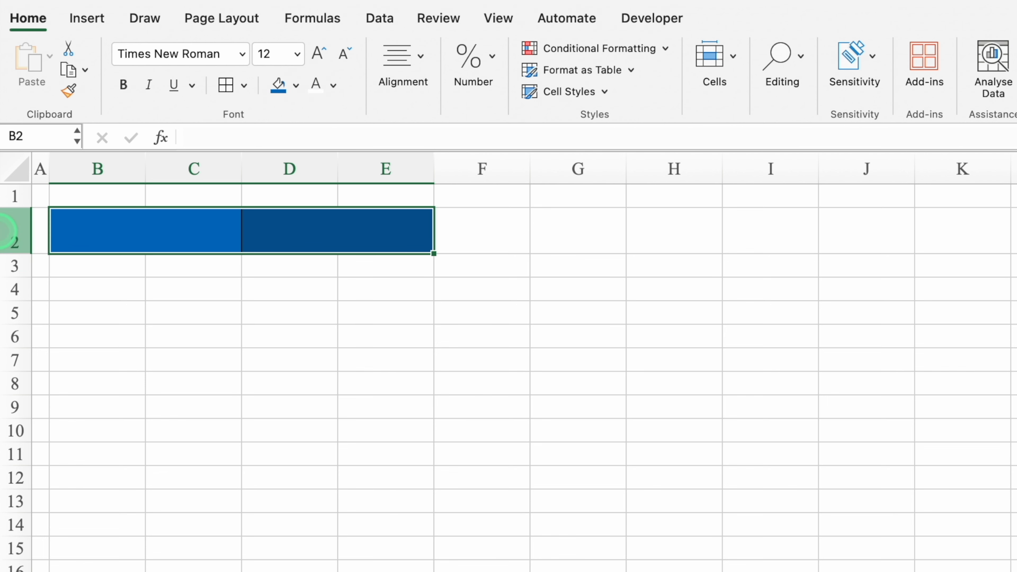
Set the font of all of row 2 to bold Eurostile
left_click(242, 54)
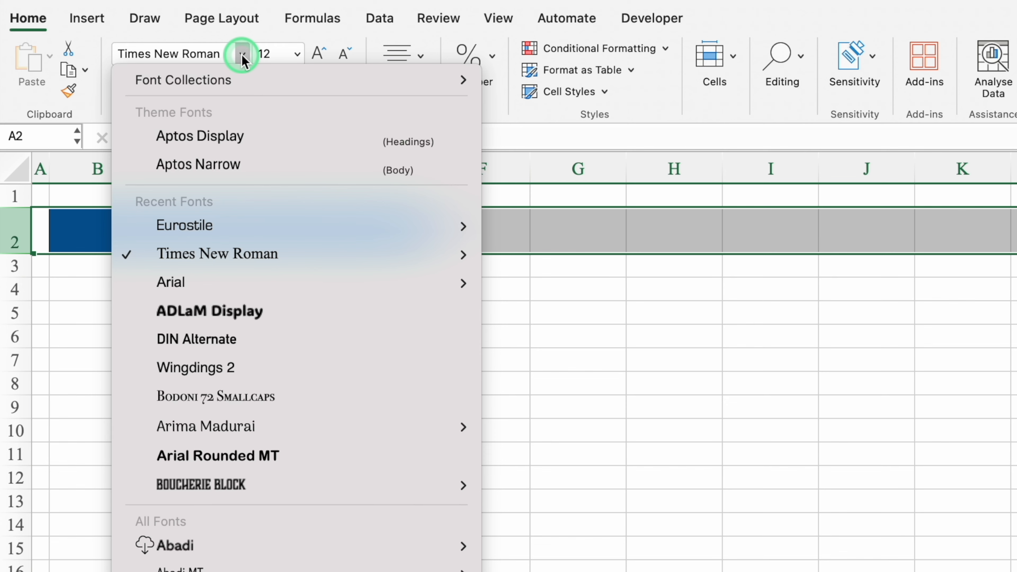
left_click(166, 231)
left_click(122, 84)
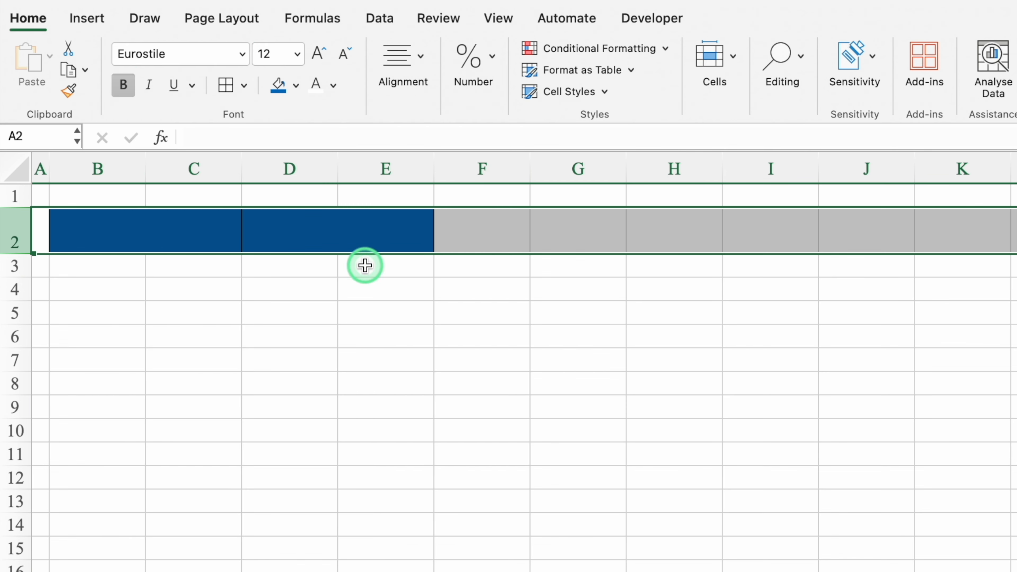
Add a list validation to merged cell B2 with source =Settings!$B$3:$B$14 and choose JANUARY from its dropdown
left_click(209, 231)
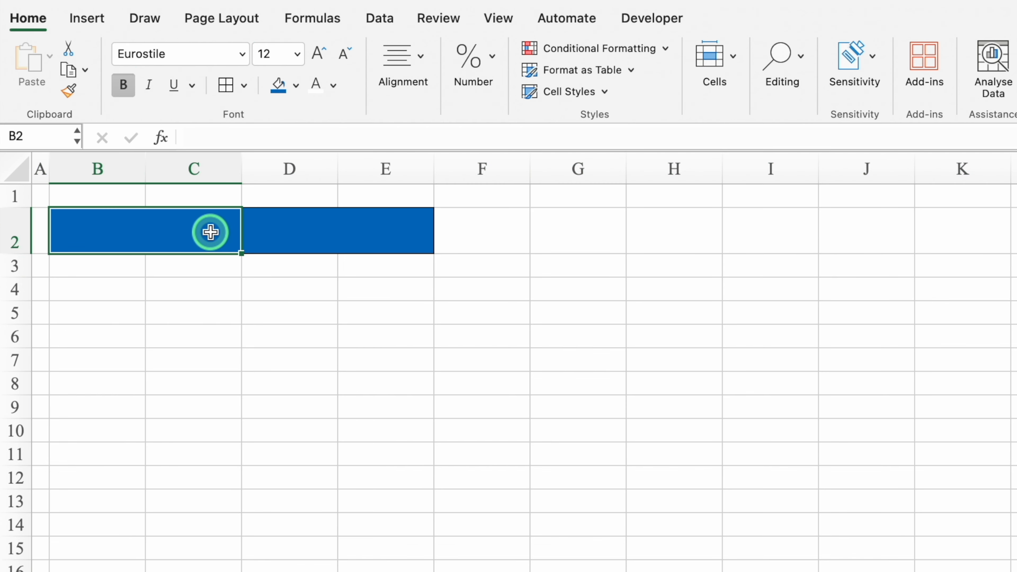
left_click(380, 18)
left_click(625, 56)
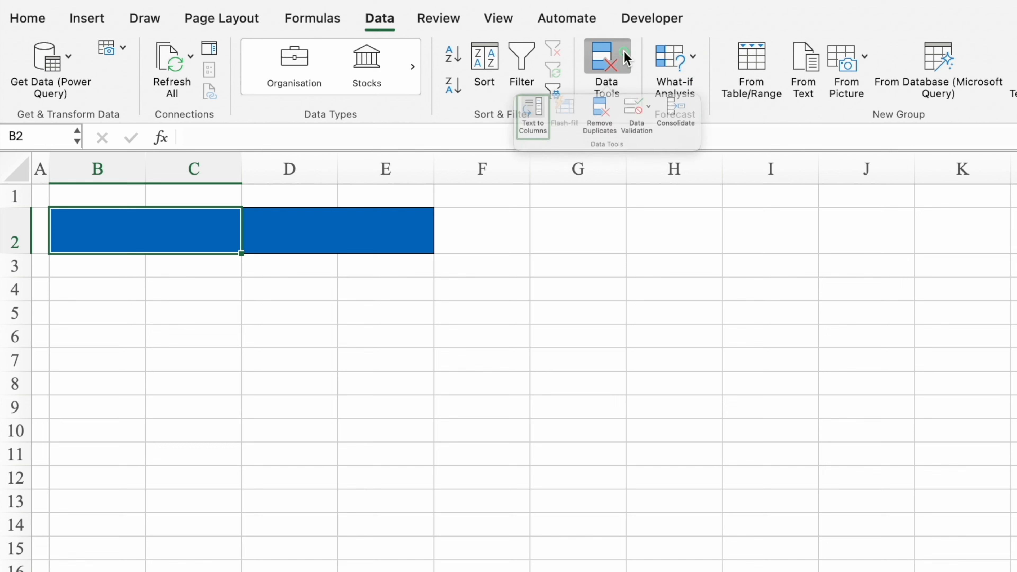
left_click(651, 137)
left_click(660, 200)
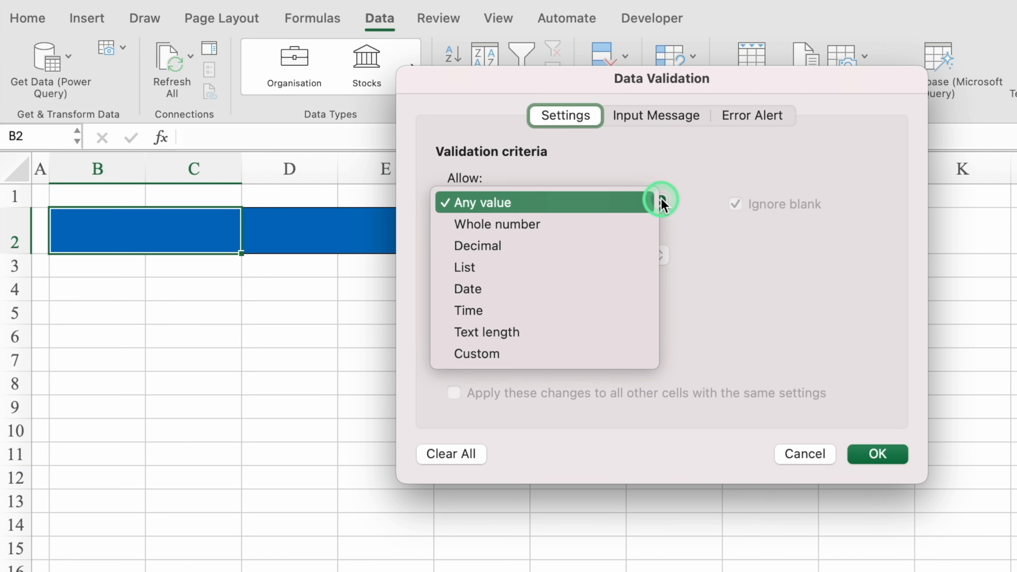
left_click(584, 265)
left_click(590, 307)
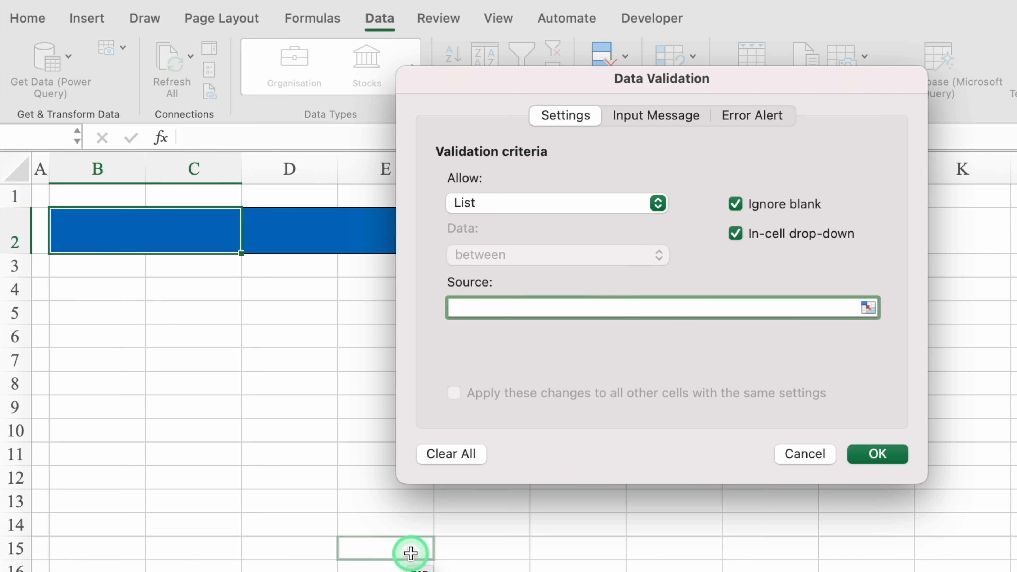
left_click(320, 571)
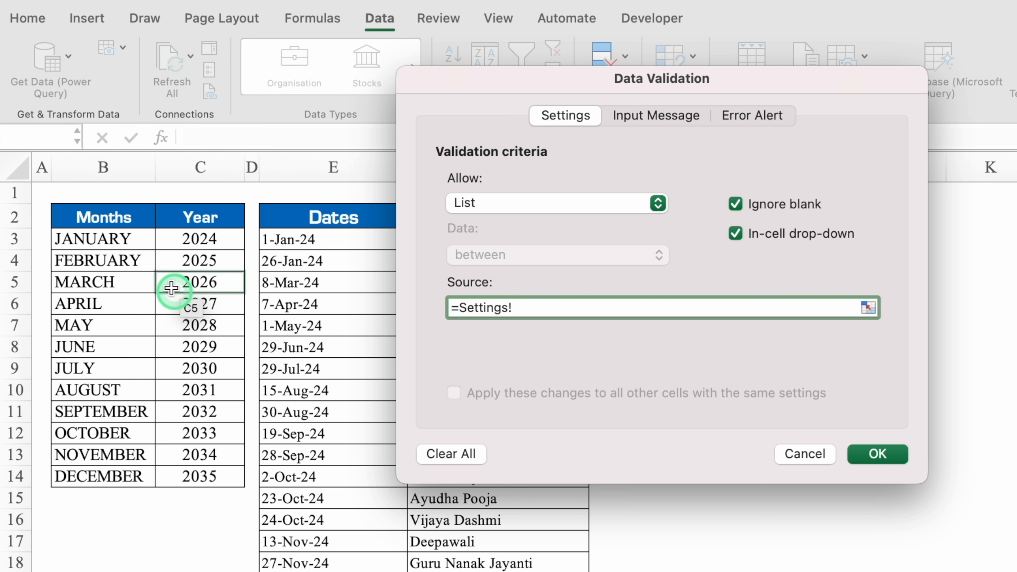
left_click_drag(141, 237, 137, 473)
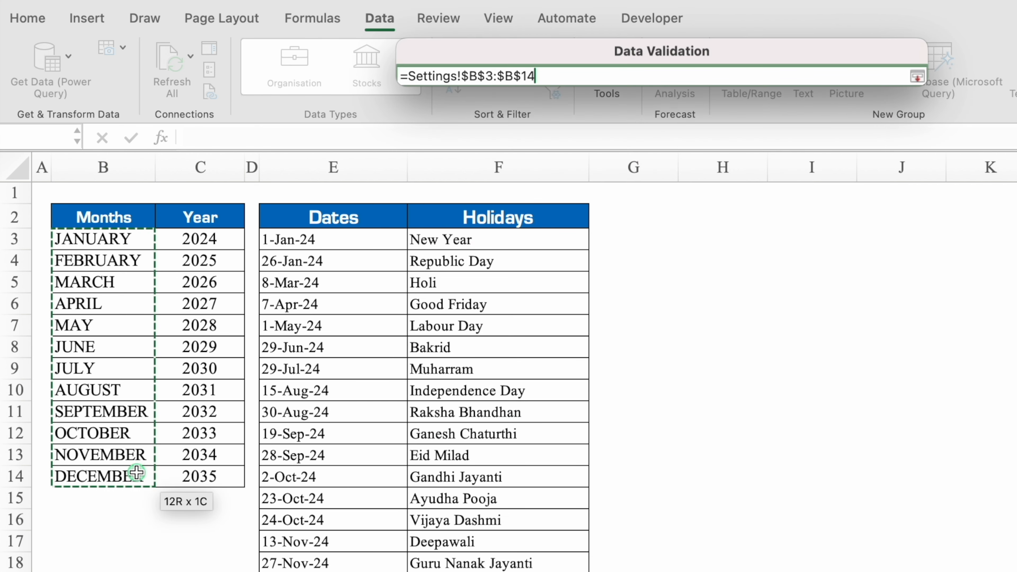
left_click(871, 453)
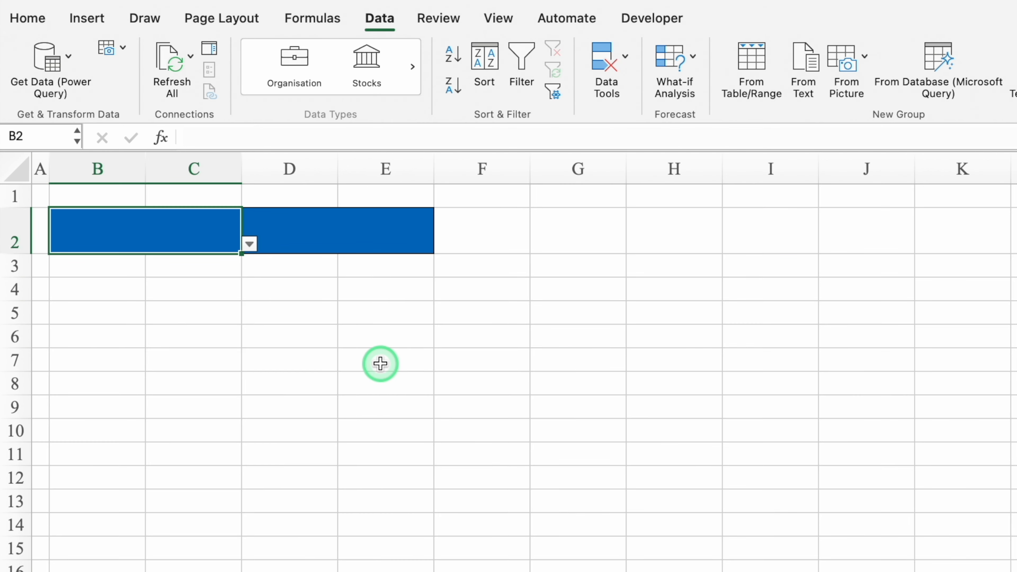
left_click(248, 243)
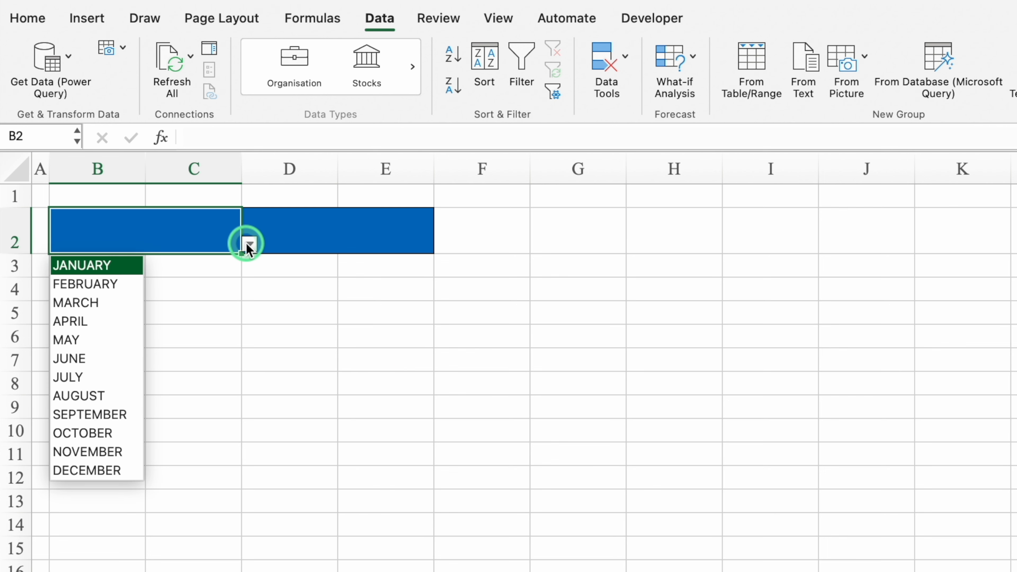
left_click(117, 263)
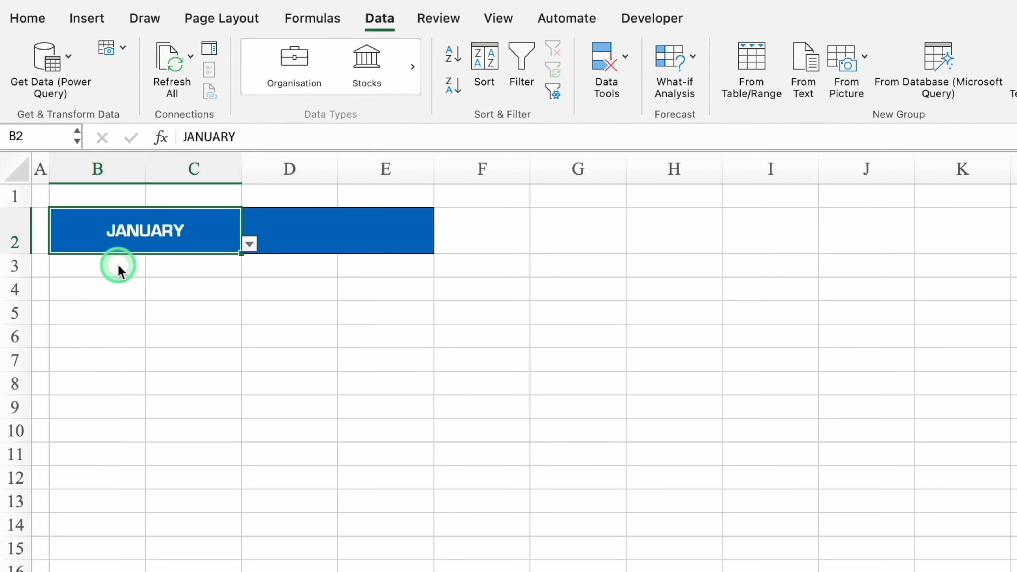
Add a list validation to merged cell D2 sourced from the years in Settings C3:C14 and choose 2024
left_click(285, 236)
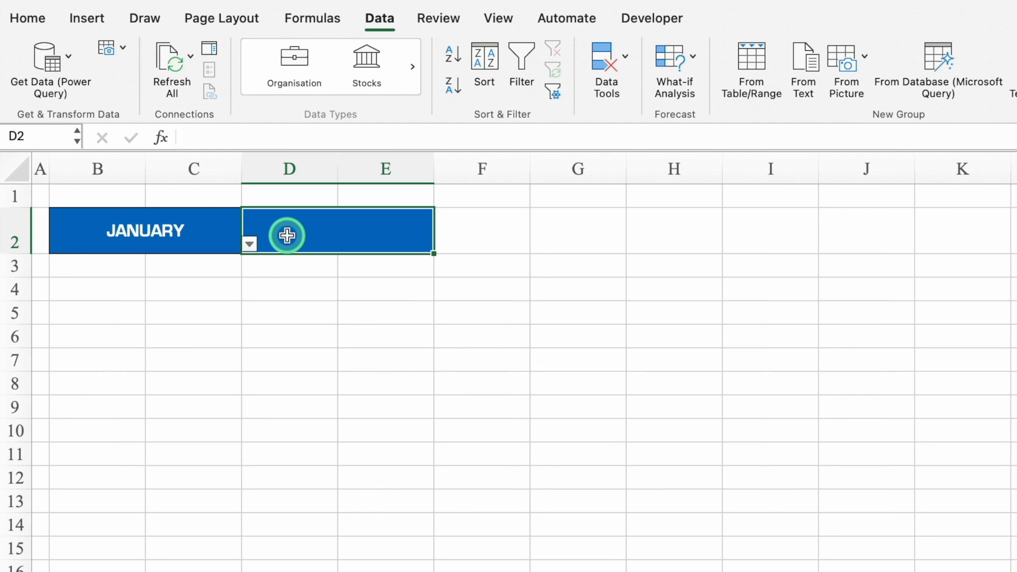
left_click(625, 70)
left_click(648, 121)
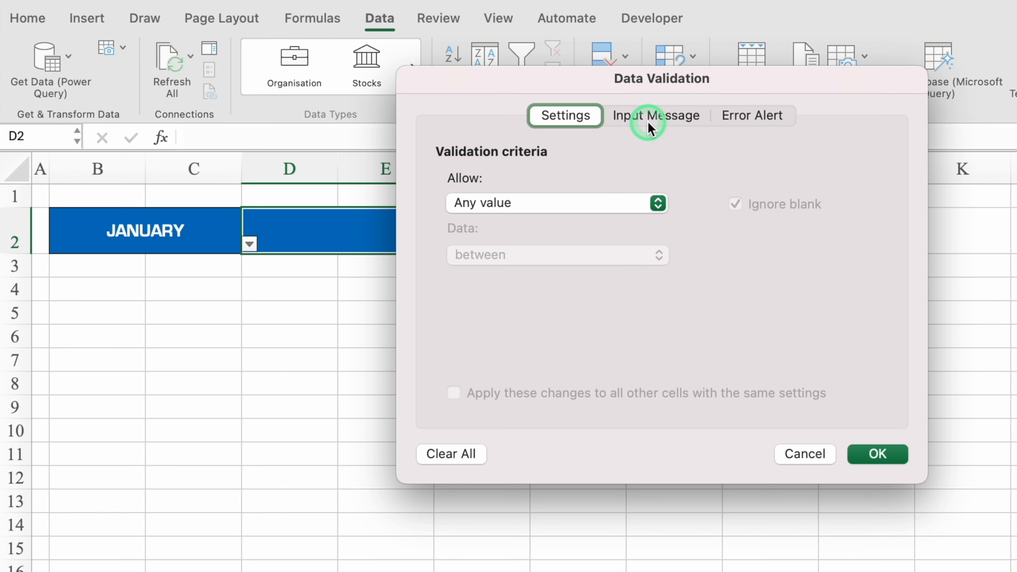
left_click(656, 203)
left_click(532, 266)
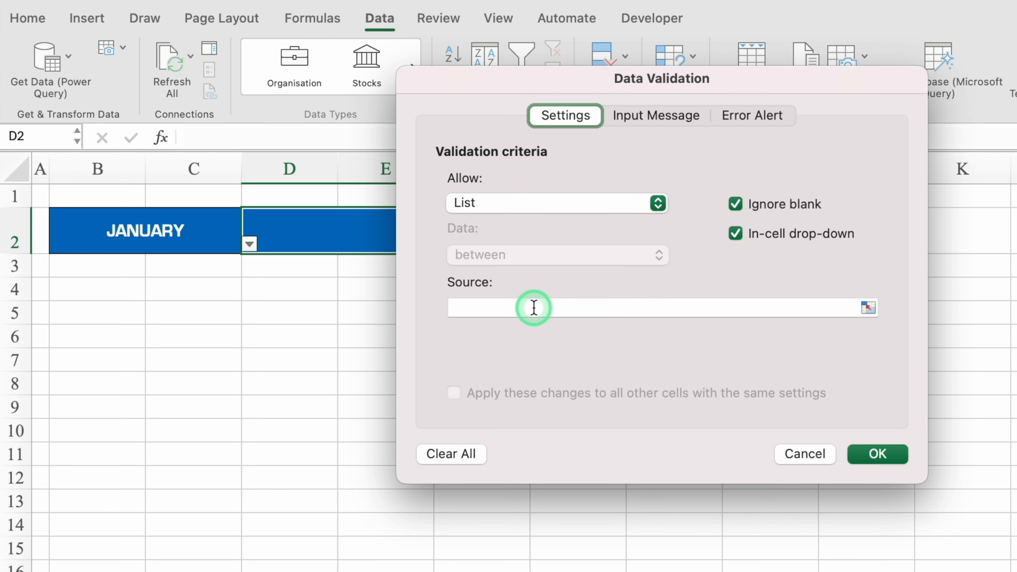
left_click(534, 309)
left_click(241, 571)
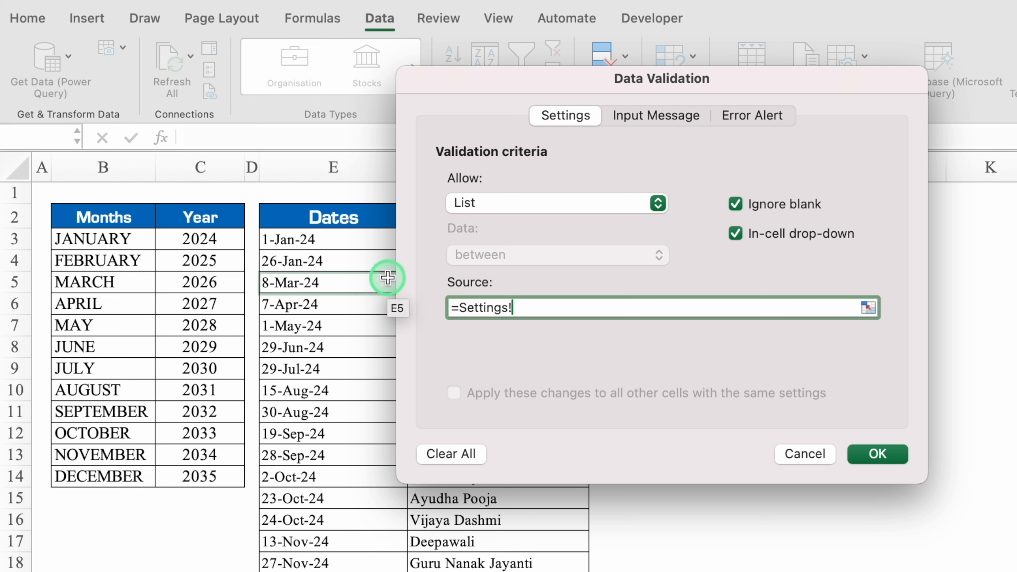
left_click_drag(226, 240, 232, 475)
left_click(856, 461)
left_click(441, 244)
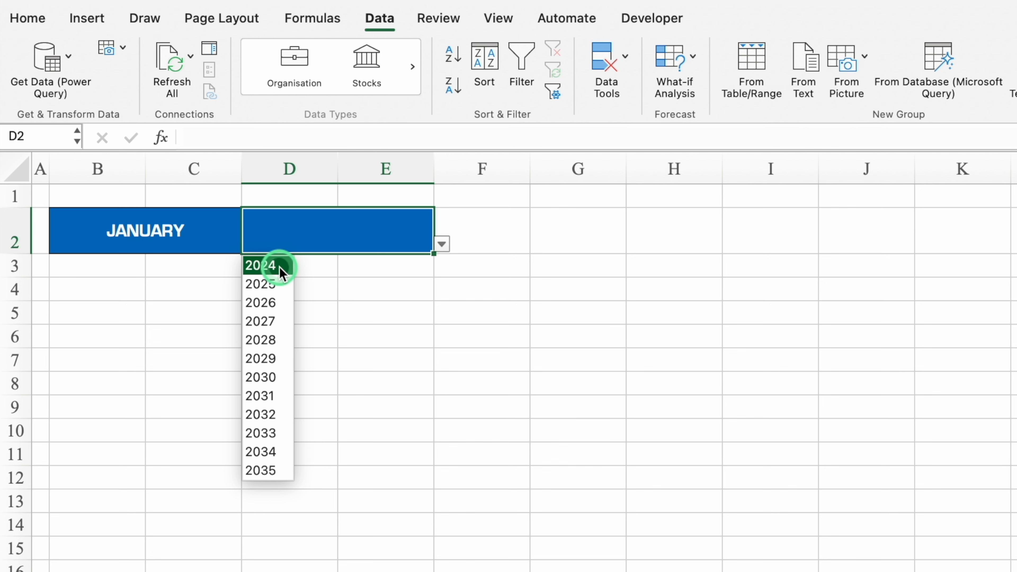
left_click(277, 267)
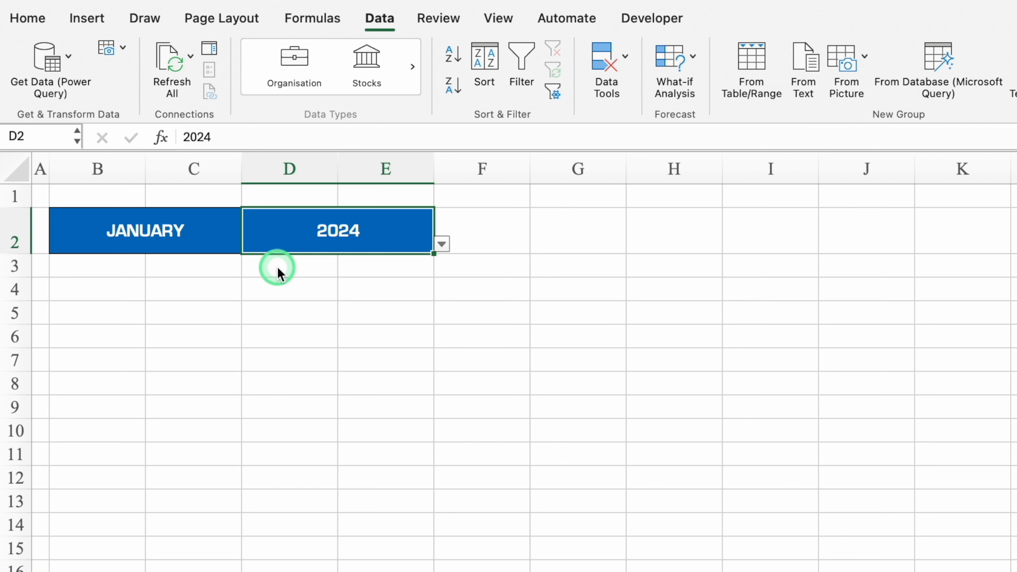
Set the font size of row 2 to 18
left_click(14, 226)
left_click(27, 18)
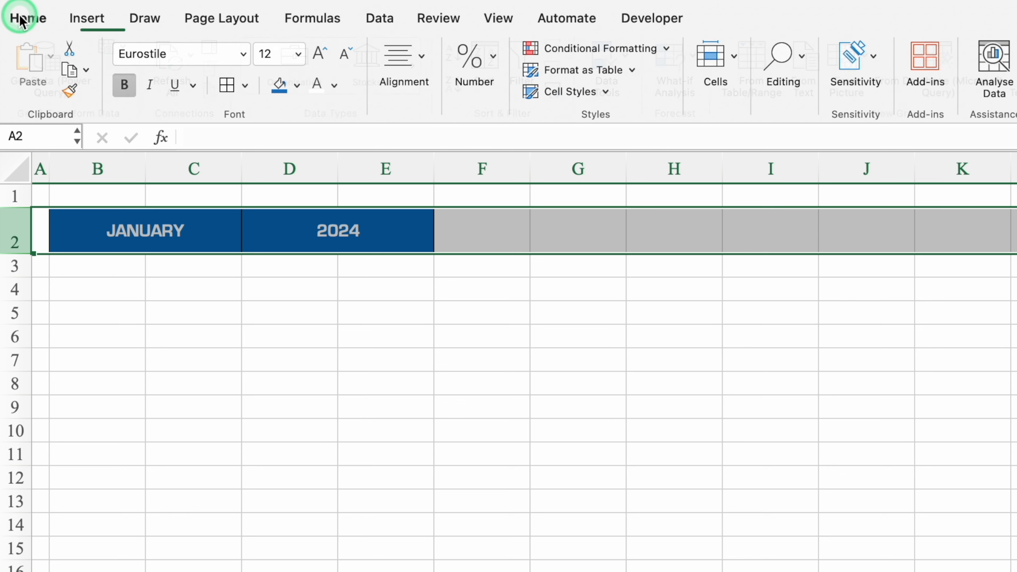
left_click(297, 54)
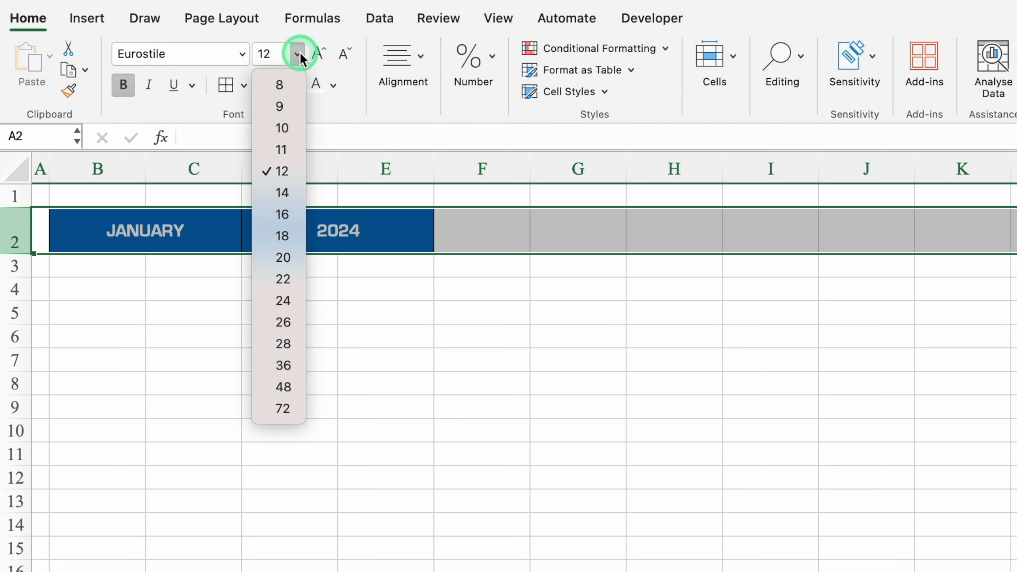
left_click(281, 236)
left_click(290, 384)
Merge and centre F2:H2 and fill the merged cell red
left_click(493, 232)
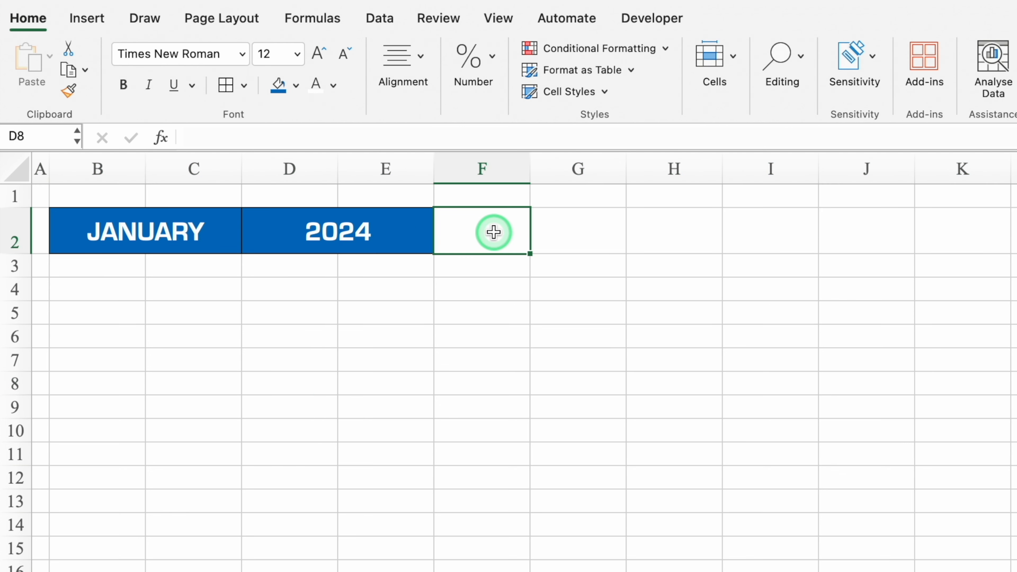
left_click_drag(494, 232, 649, 240)
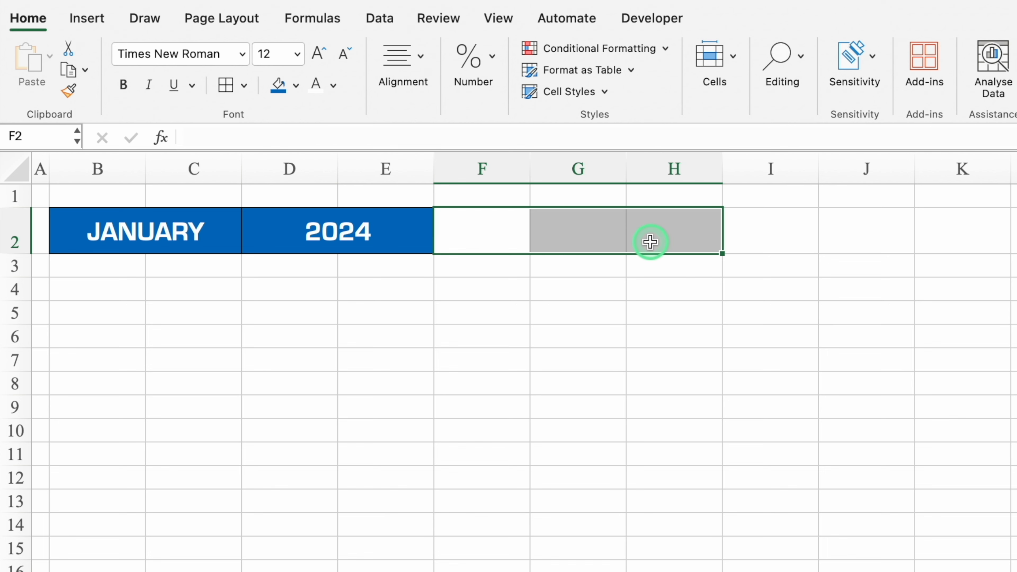
left_click(418, 60)
left_click(486, 145)
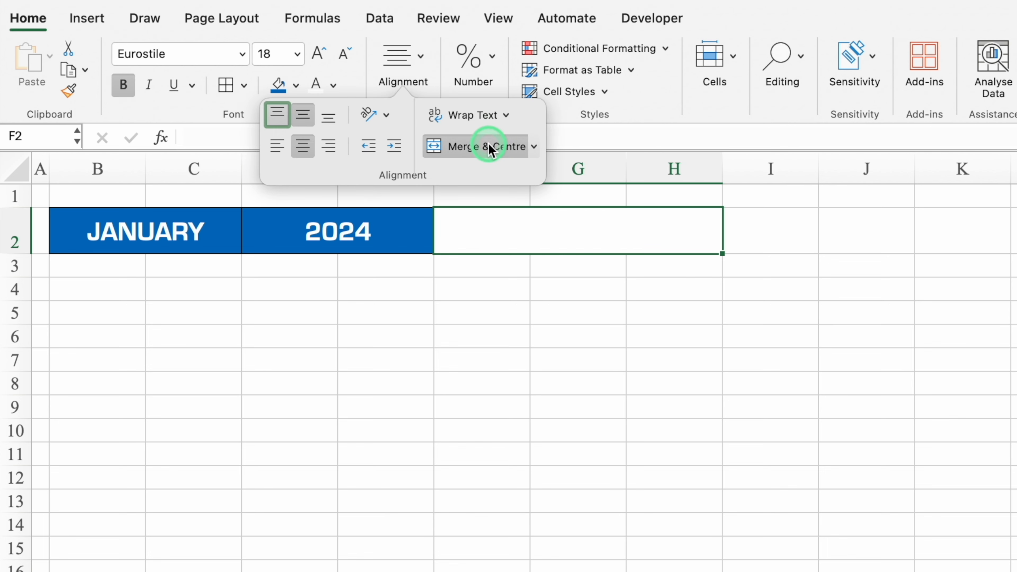
left_click(296, 85)
left_click(301, 307)
left_click(622, 237)
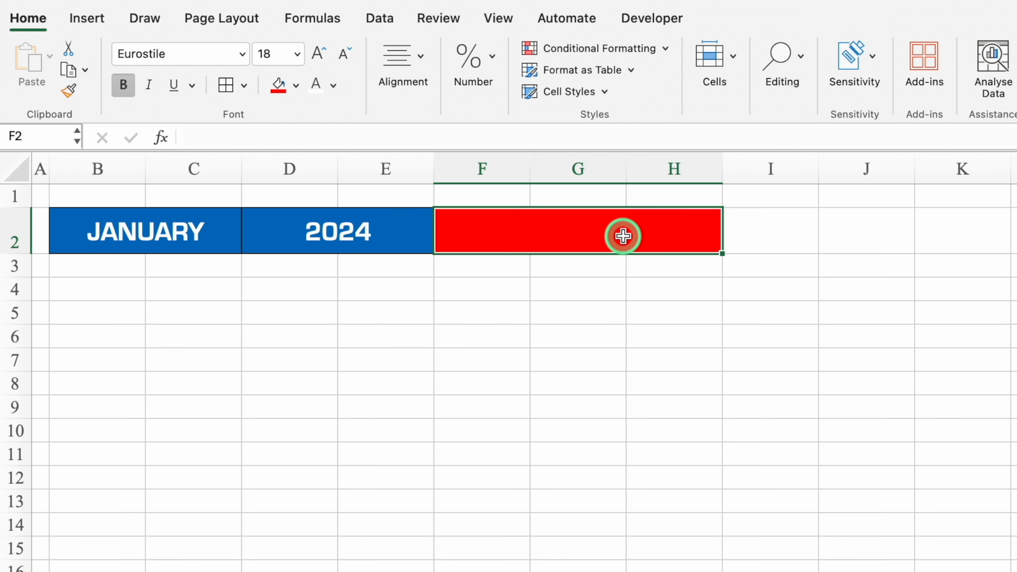
Copy the red merged cell F2:H2 and paste it at J2
key("super+c")
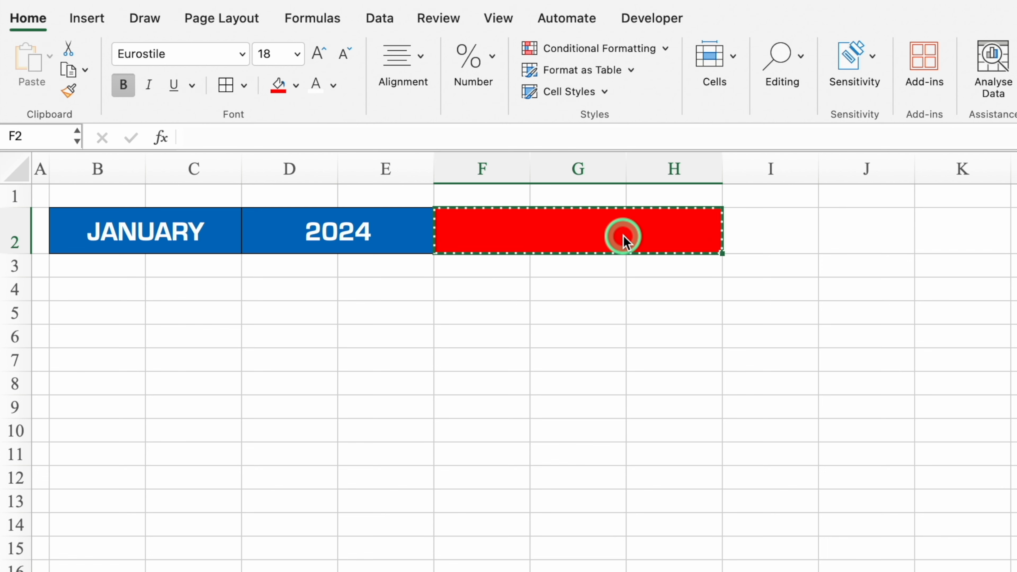
left_click(862, 226)
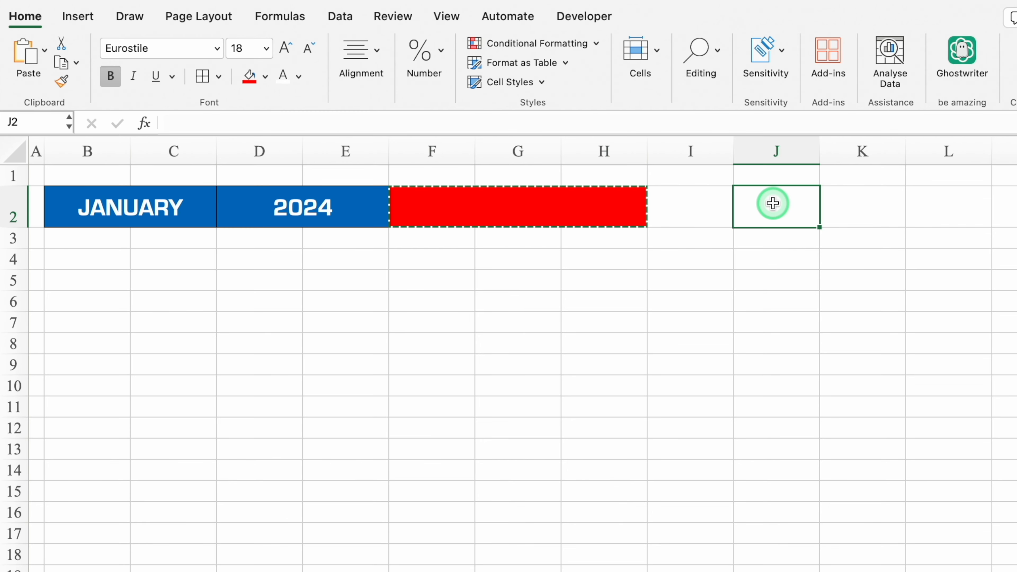
key("super+v")
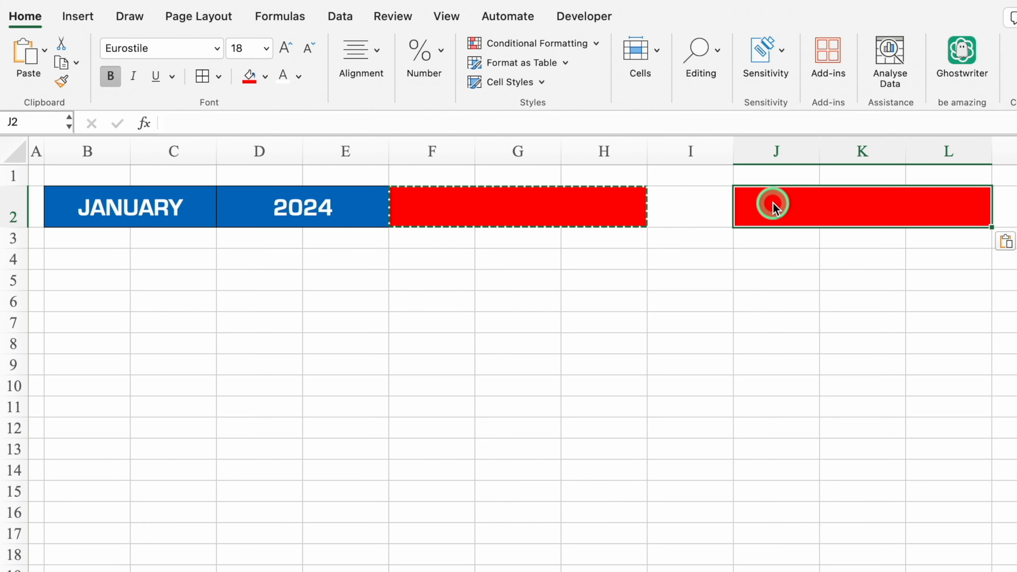
Fill cell I2 red and enter TO in it as white text
left_click(687, 202)
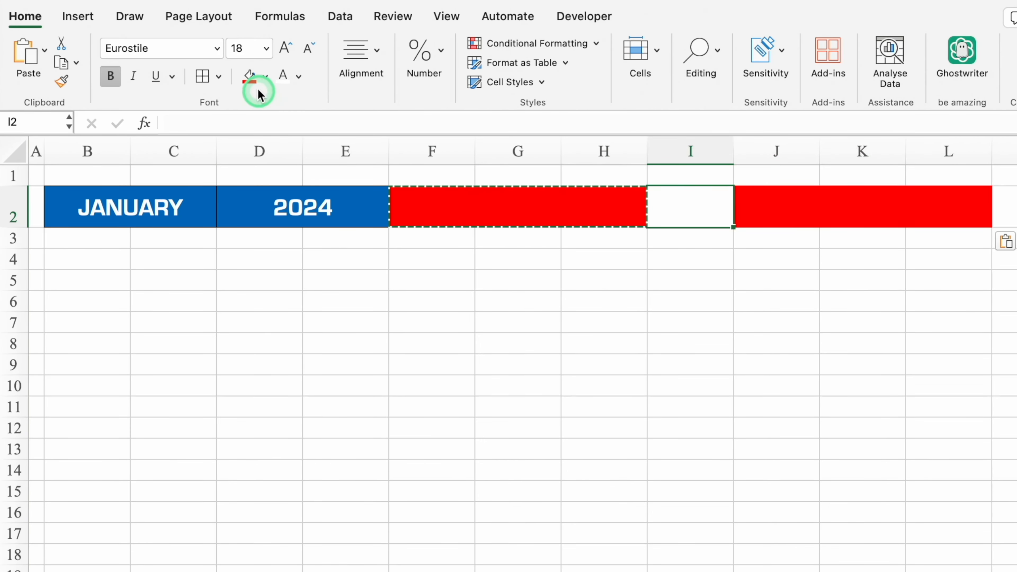
left_click(248, 76)
left_click(699, 217)
type("TO")
left_click(518, 322)
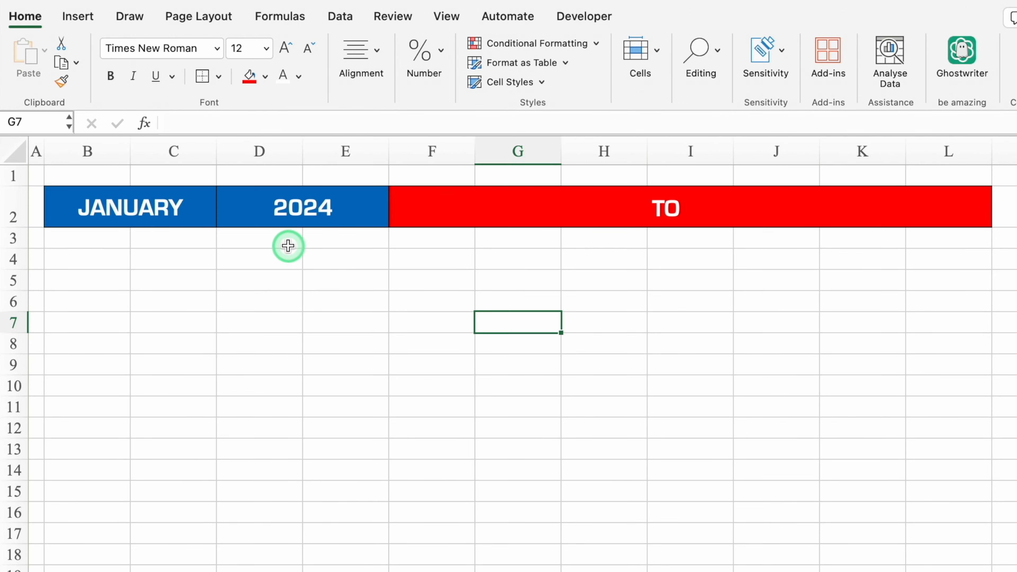
Enter the formula =DATEVALUE("1"&B2&D2) in merged cell F2 to build the month's start date
left_click(462, 215)
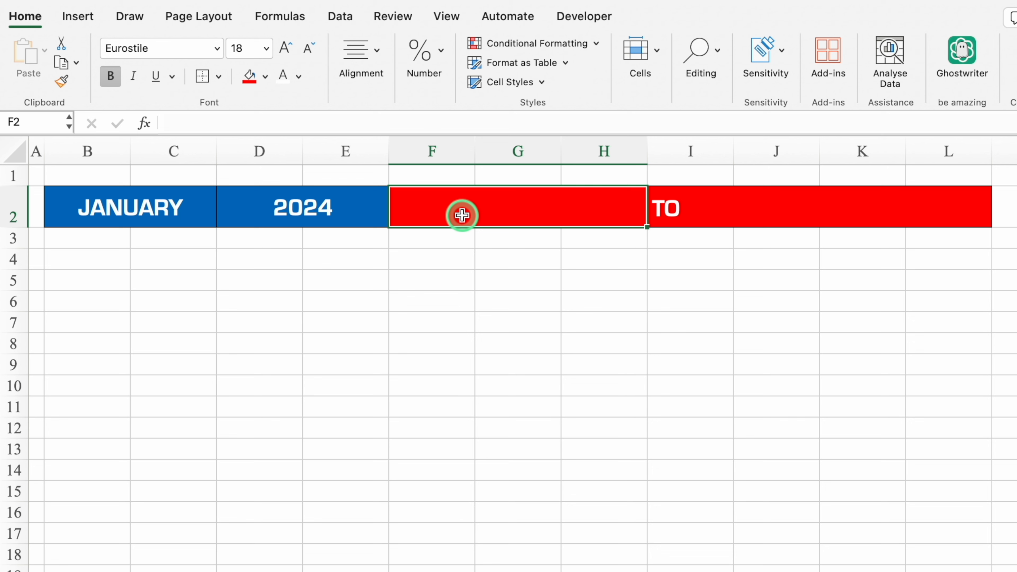
type("=date")
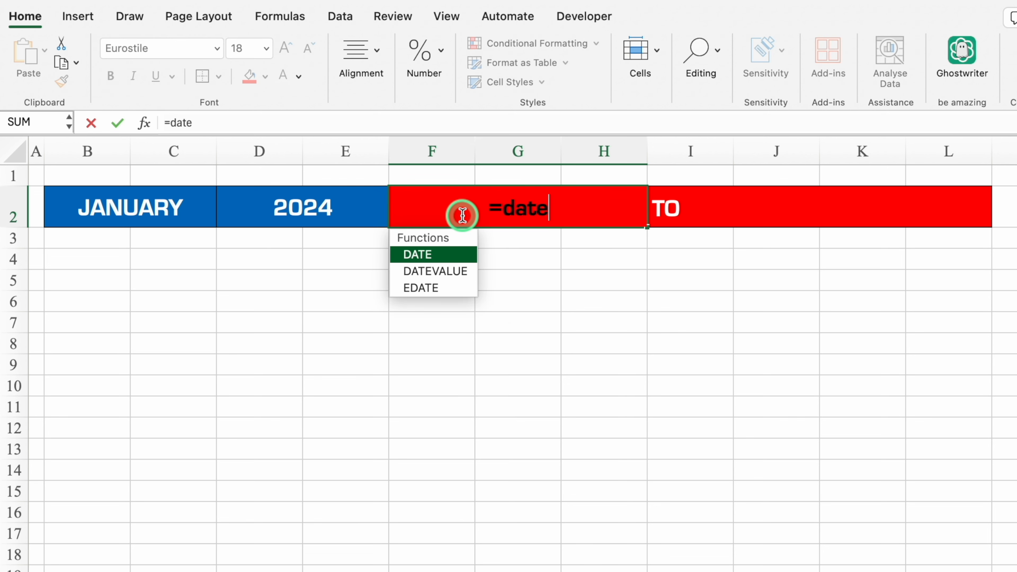
double_click(450, 270)
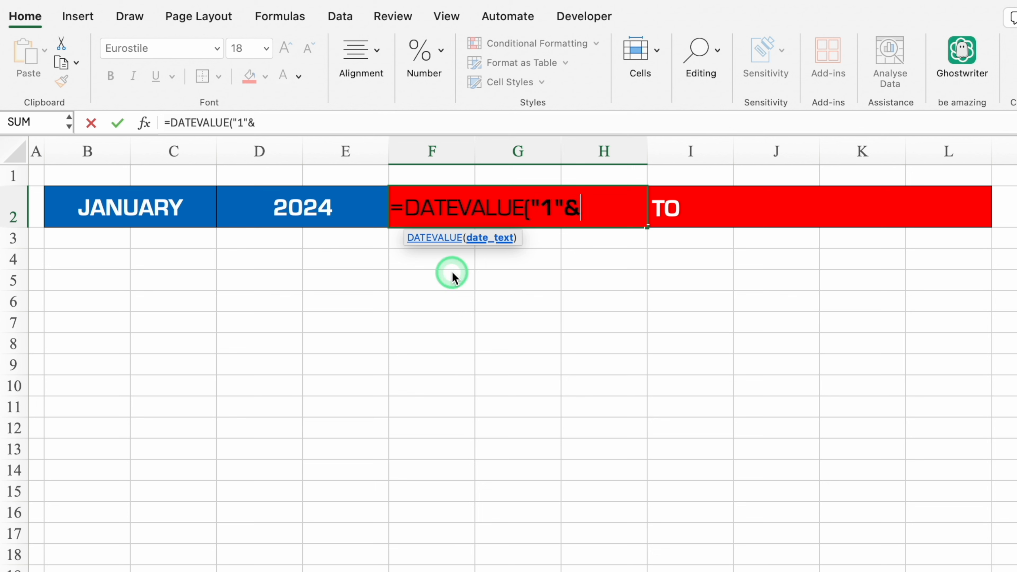
left_click(151, 205)
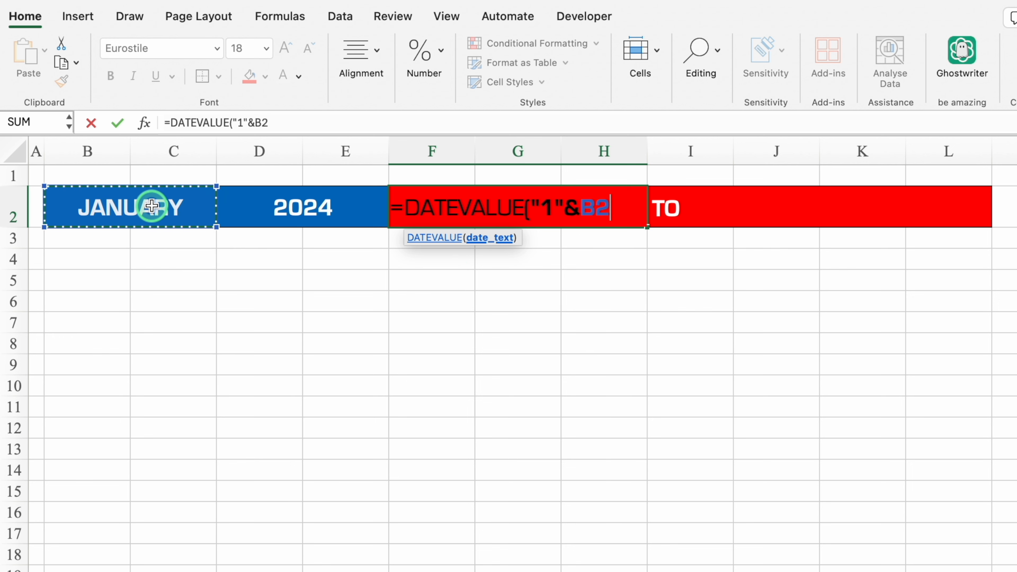
type("&")
left_click(293, 210)
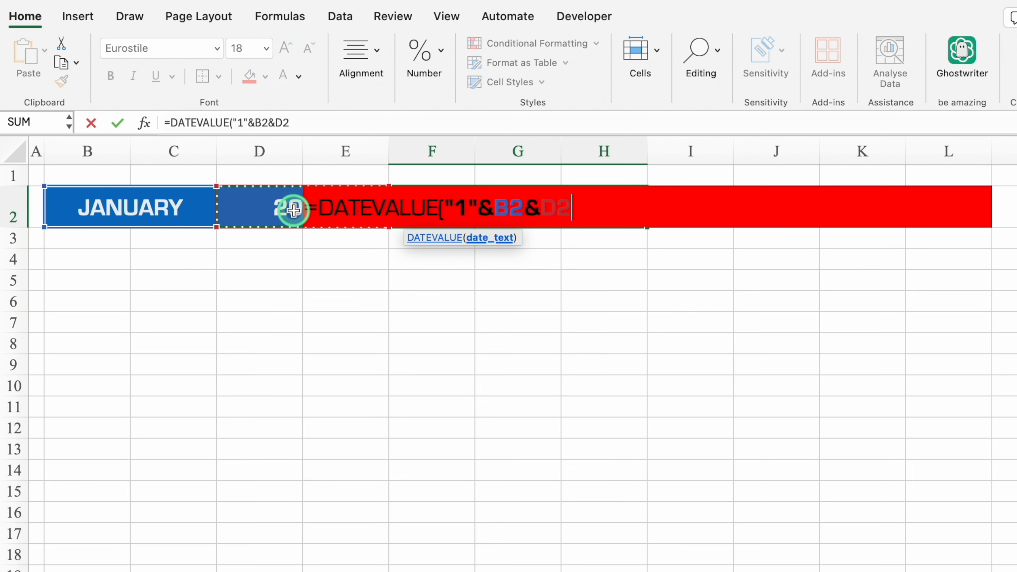
type(")")
key("Return")
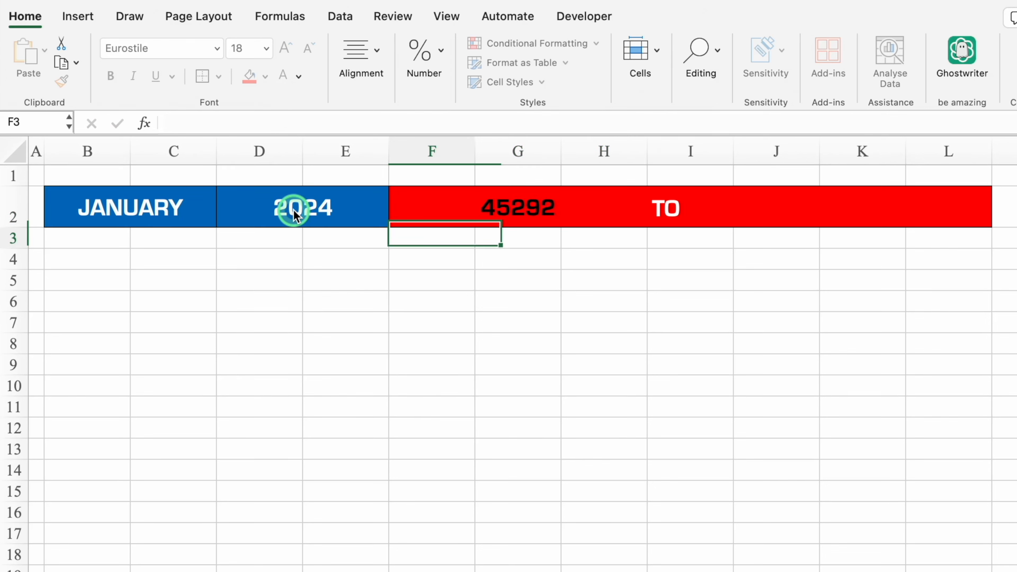
left_click(504, 204)
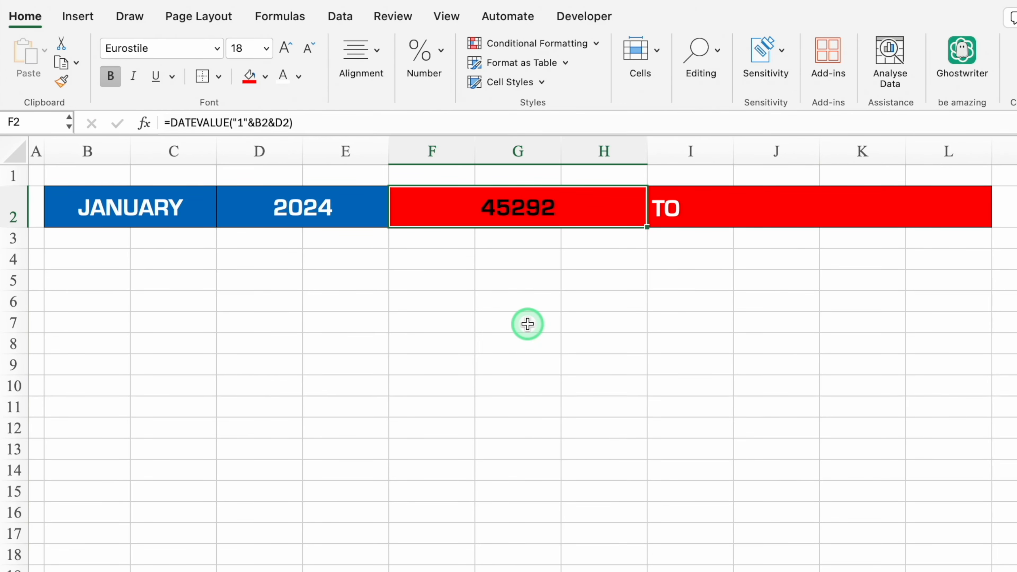
Format merged cell F2 as a date of type 14-Mar and make its text white
key("super+1")
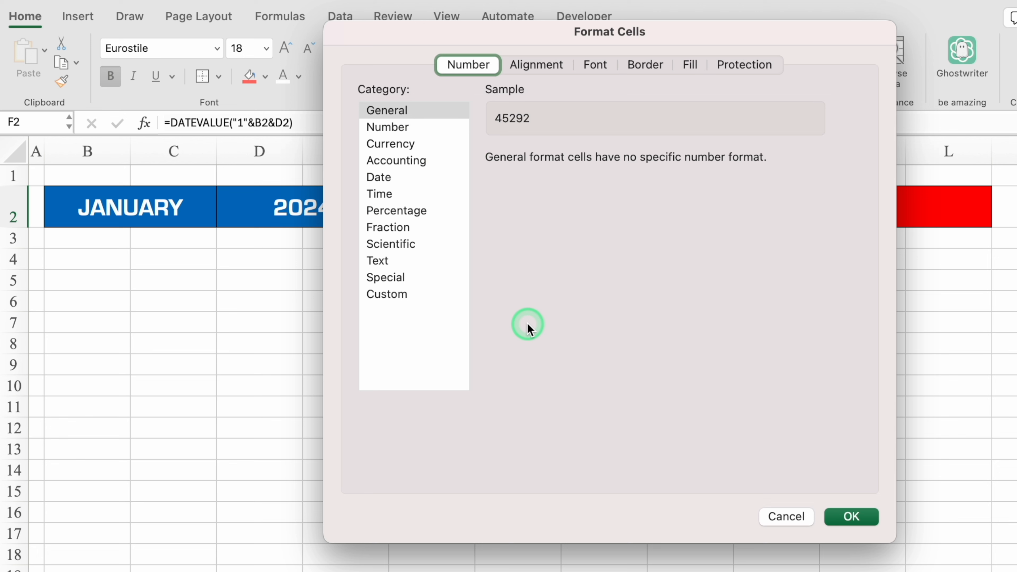
left_click(380, 178)
left_click(529, 265)
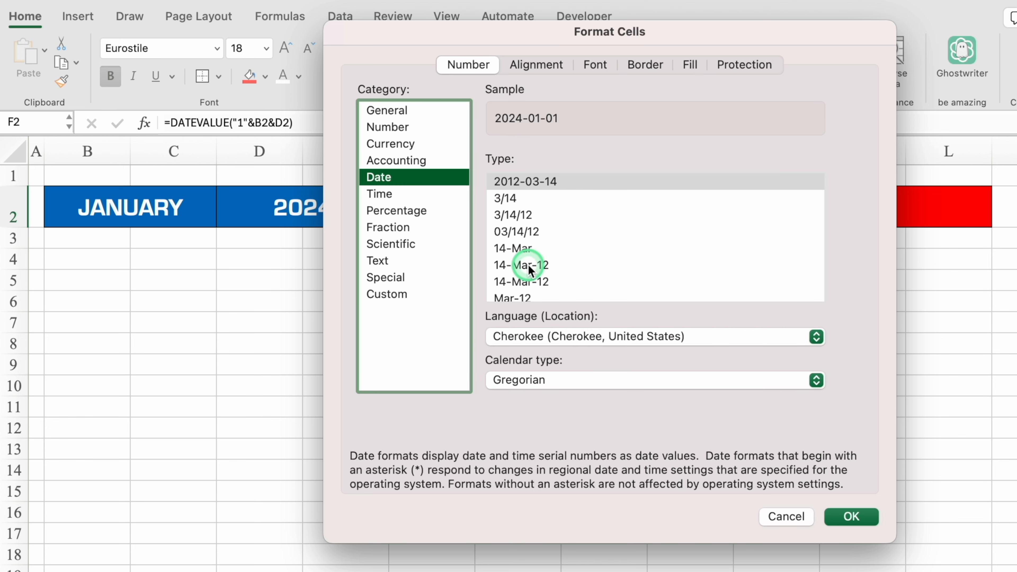
left_click(851, 516)
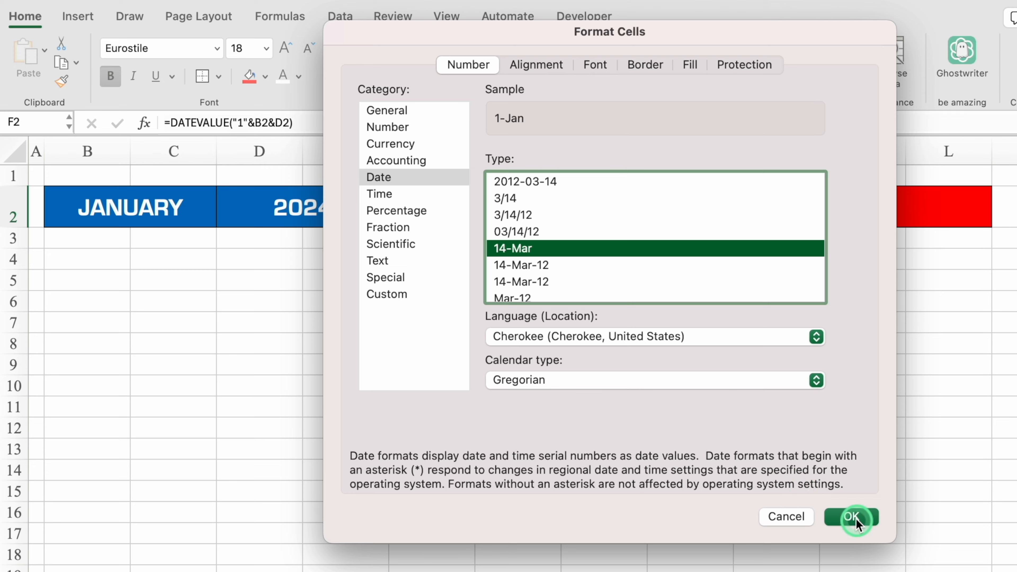
left_click(285, 89)
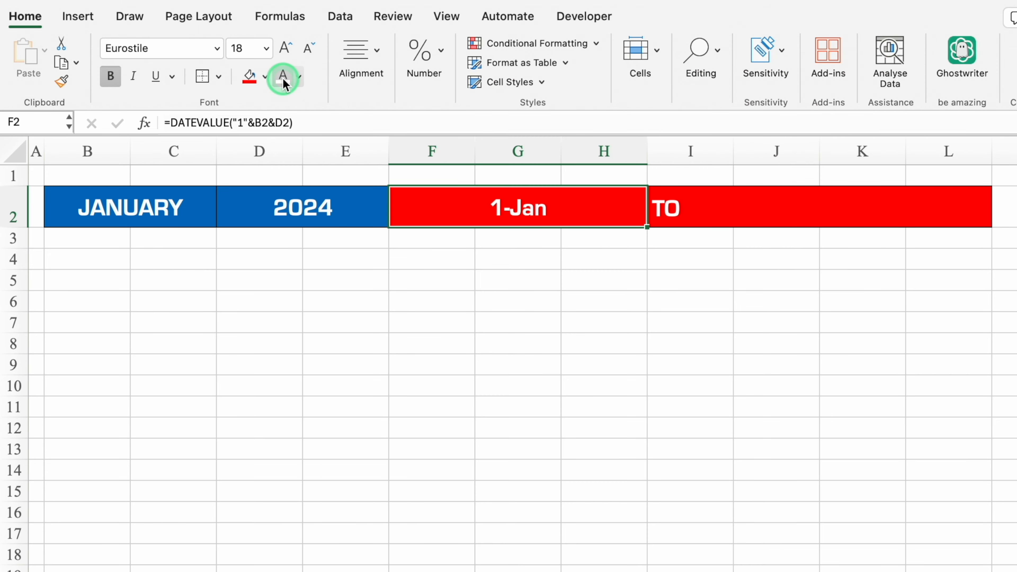
Copy F2 onto merged cell J2 to carry over its formatting, and clear the pasted formula
key("super+c")
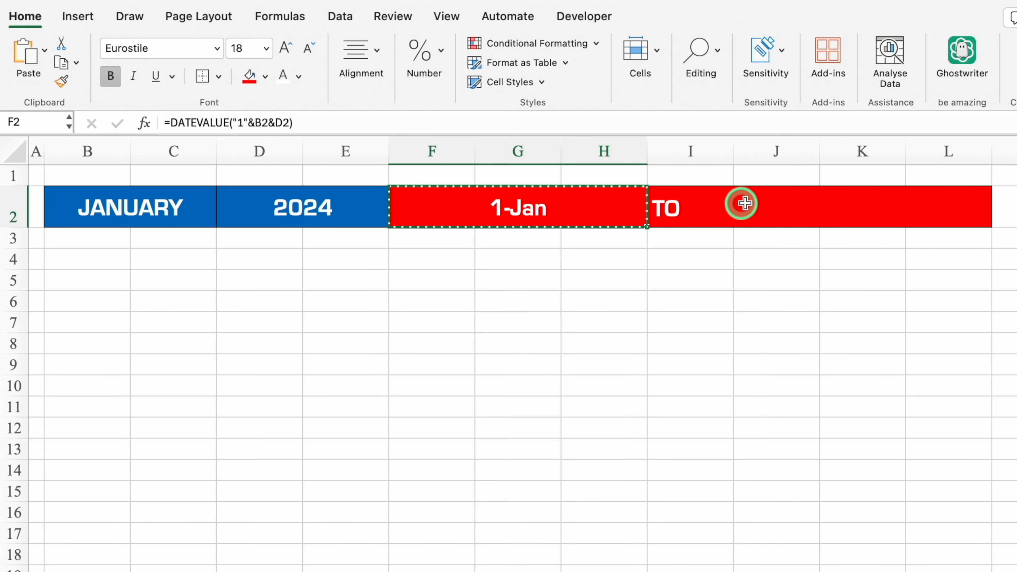
left_click(839, 202)
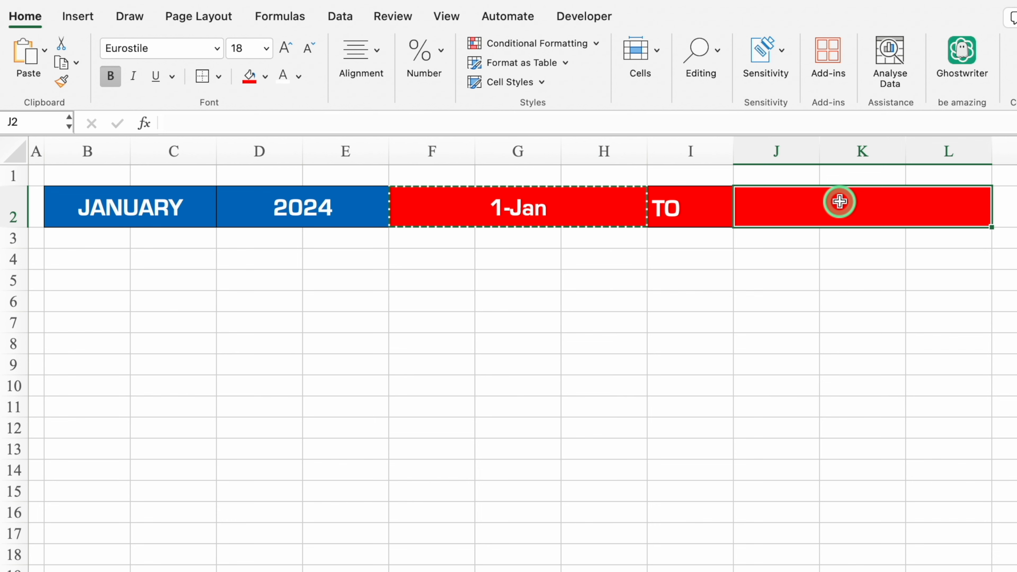
key("super+v")
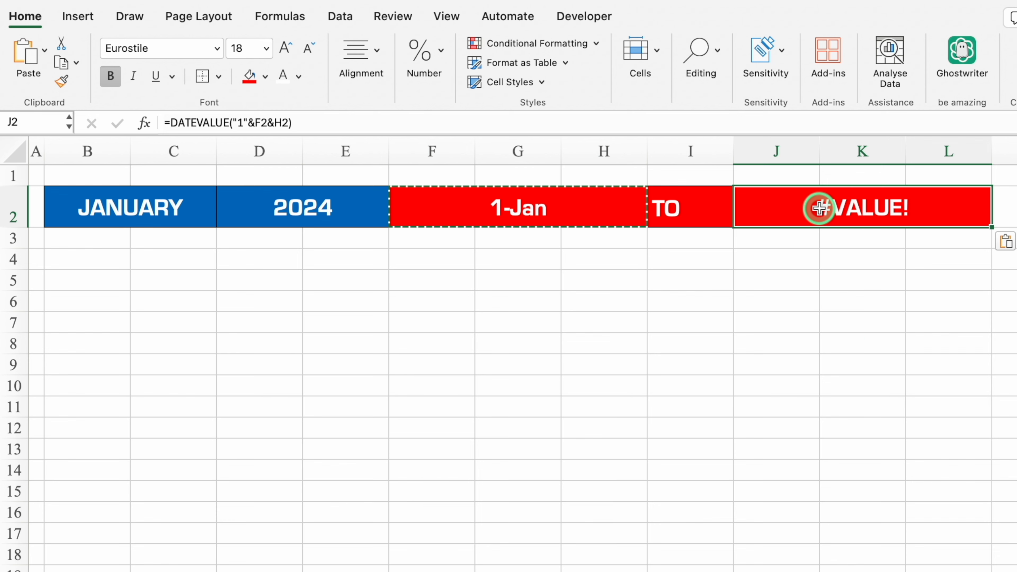
key("Delete")
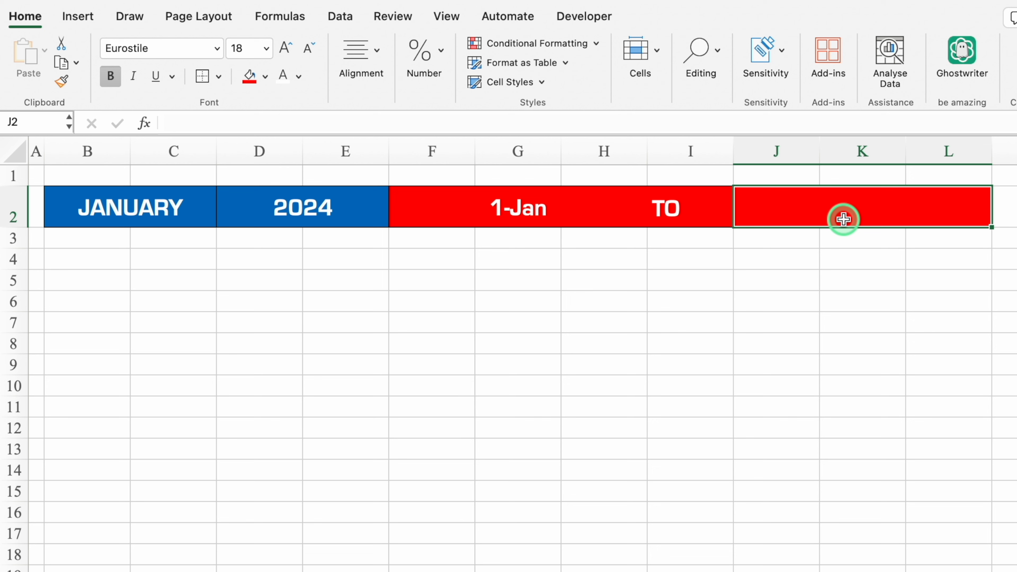
Enter the formula =EOMONTH(F2,0) in merged cell J2 to calculate the month's end date
type("=")
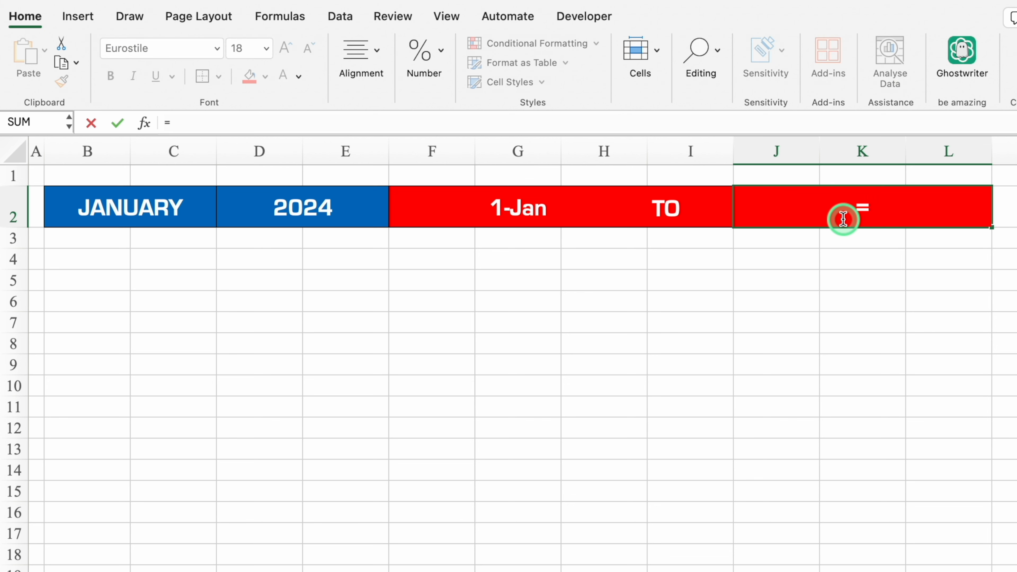
type("eo")
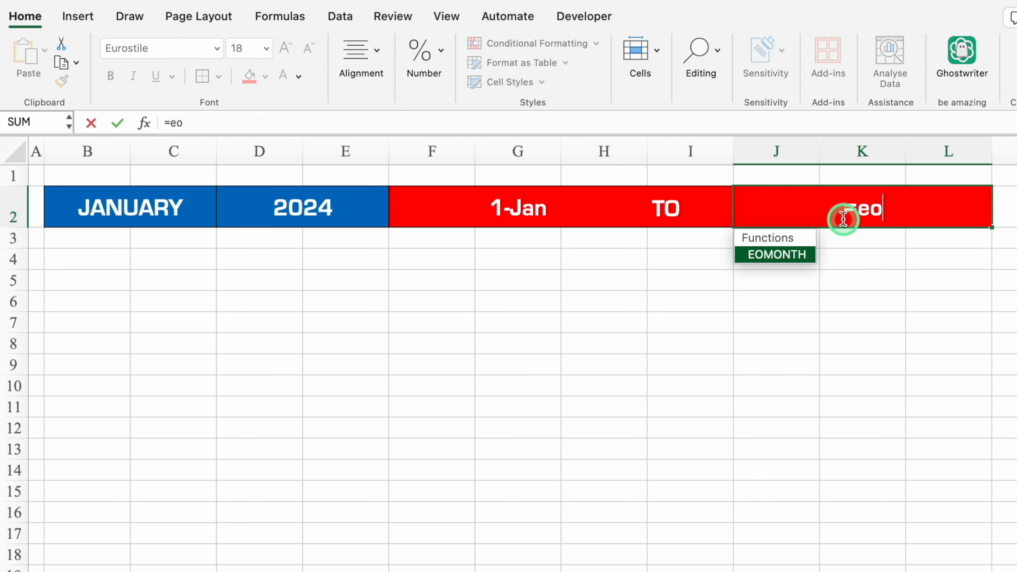
double_click(791, 250)
left_click(495, 207)
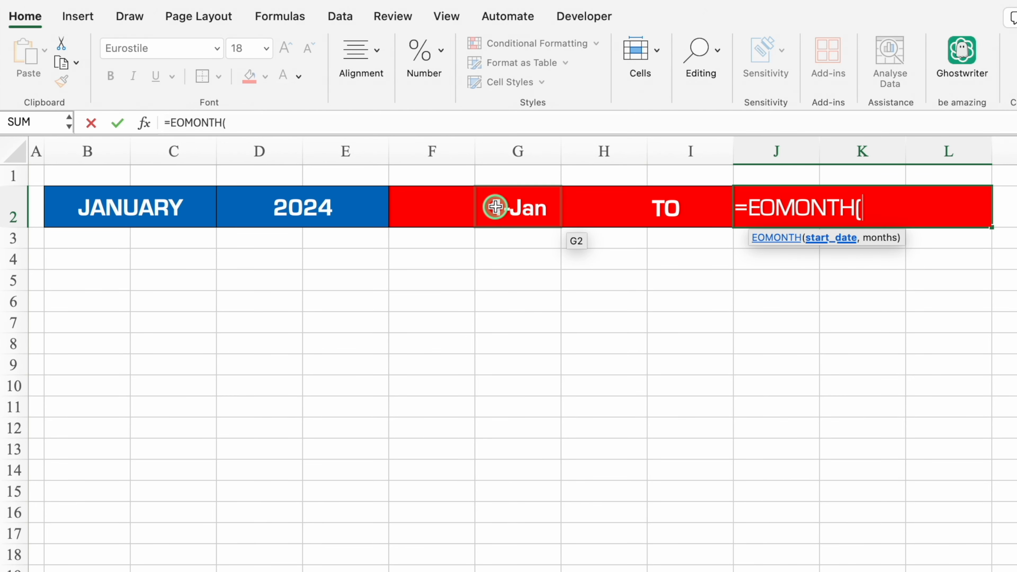
type(",0)")
key("Return")
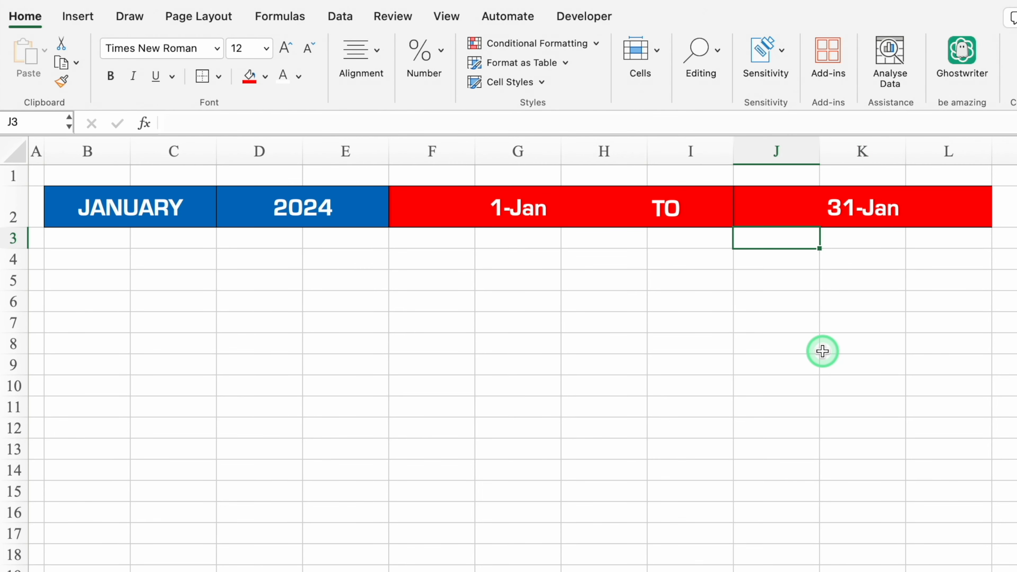
Apply the custom number format [$-en-US]d-mmmm;@ to both date cells F2 and J2 to spell out the full month name
left_click(524, 215)
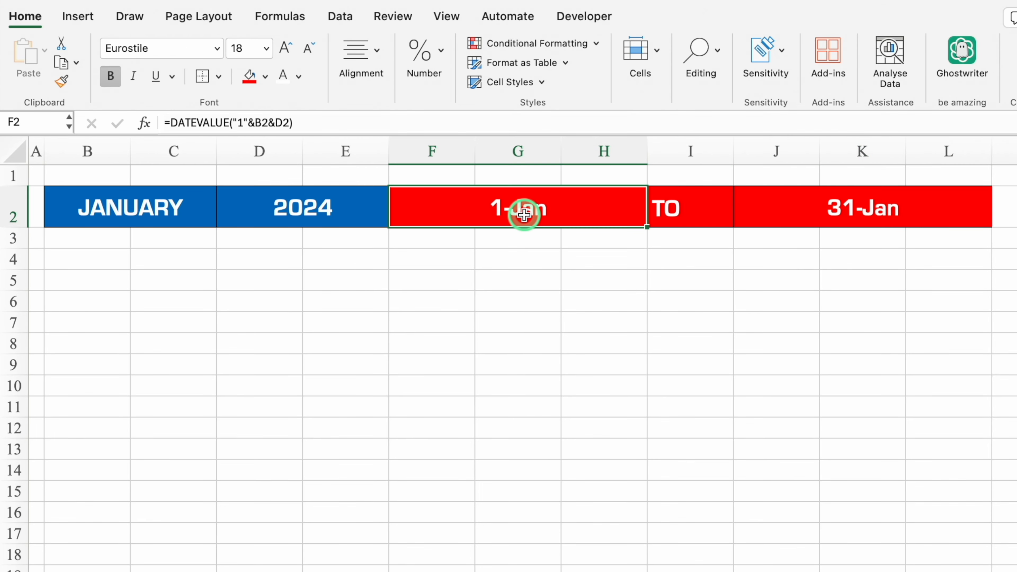
left_click(895, 207, "super")
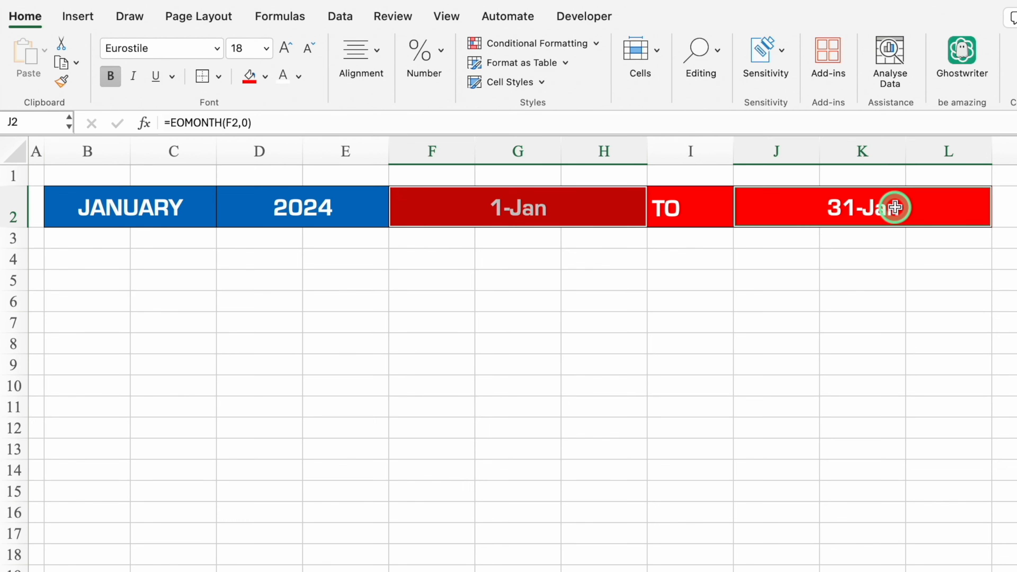
key("super+1")
left_click(380, 294)
left_click(568, 182)
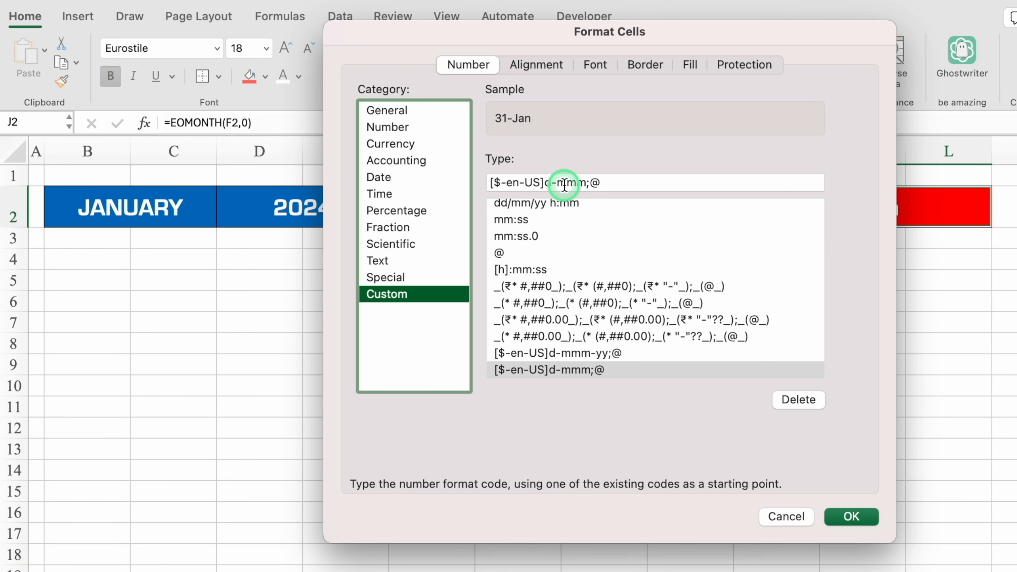
left_click(577, 188)
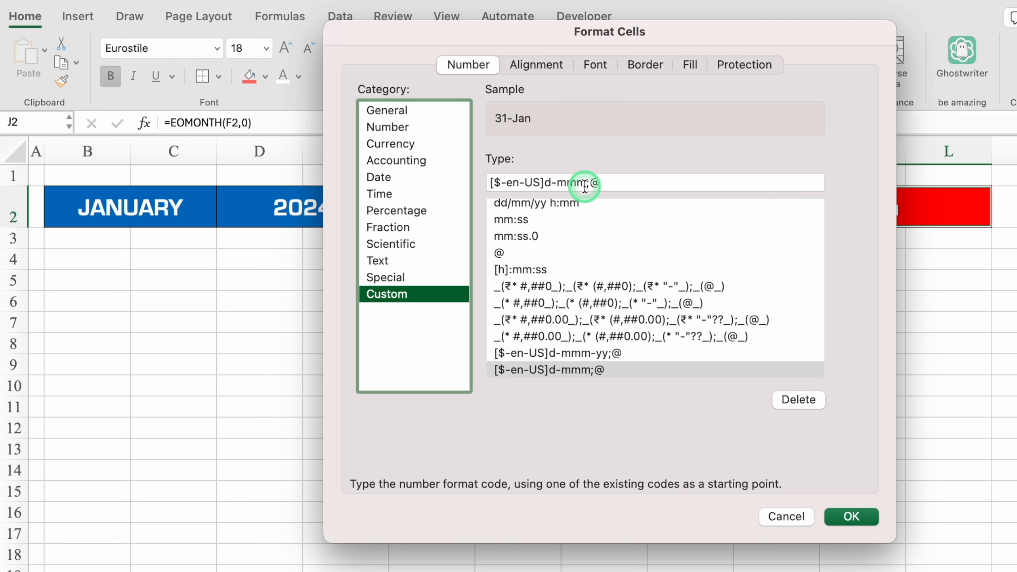
left_click(584, 185)
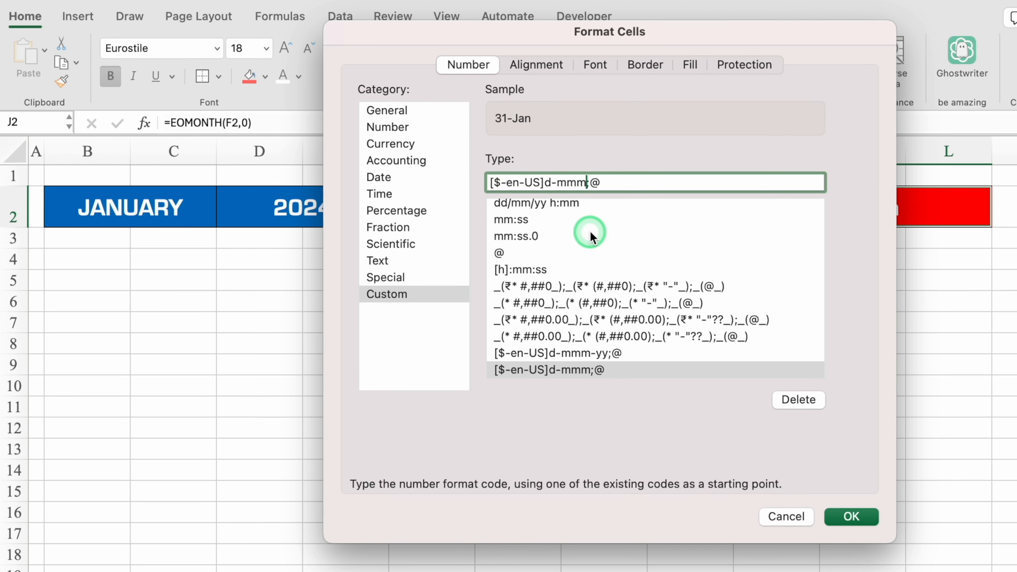
type("m")
left_click(773, 432)
left_click(869, 518)
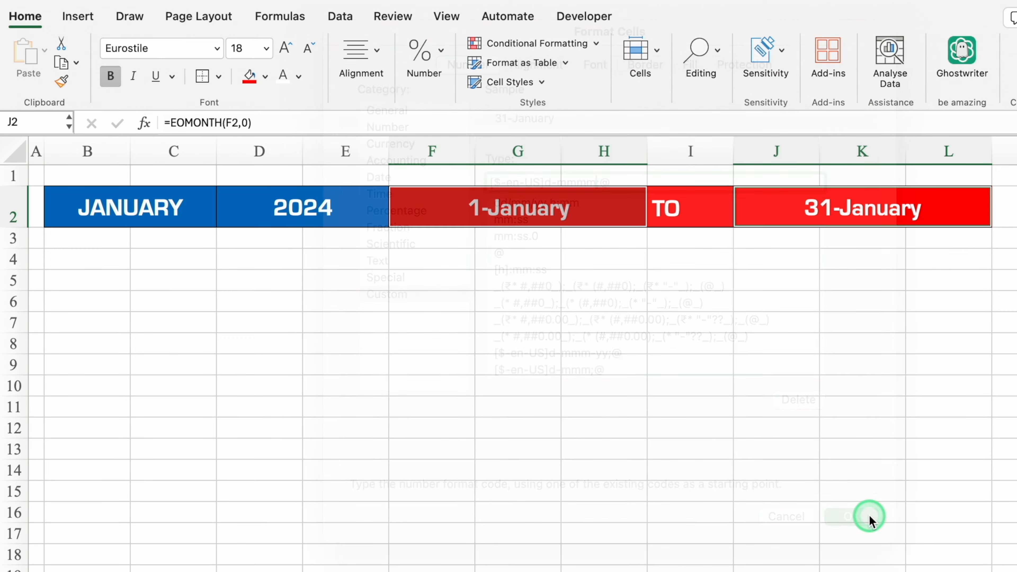
left_click(512, 341)
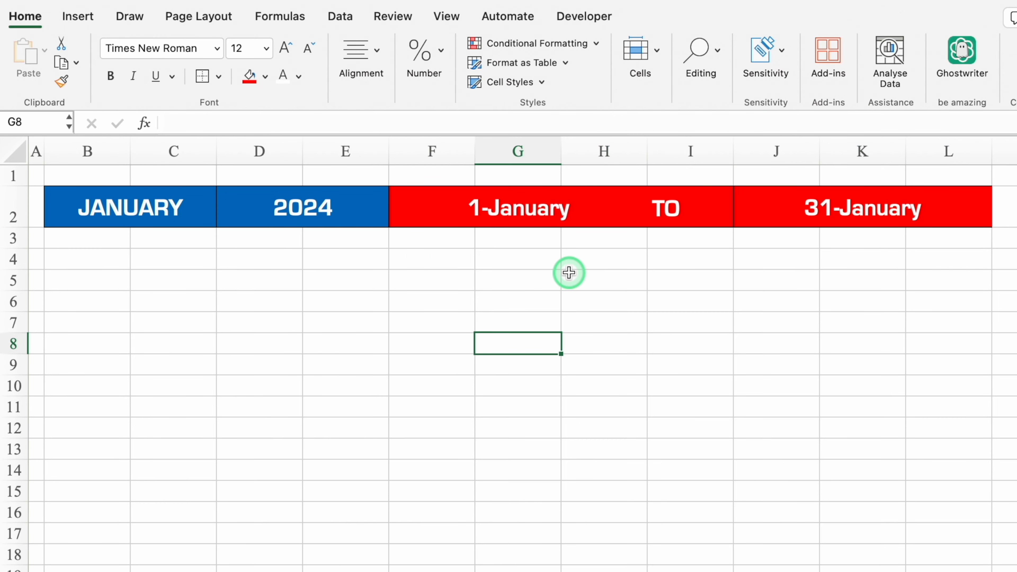
Shrink row 3 into a thin spacer and merge and centre B4:D4 and B5:D5
left_click(67, 242)
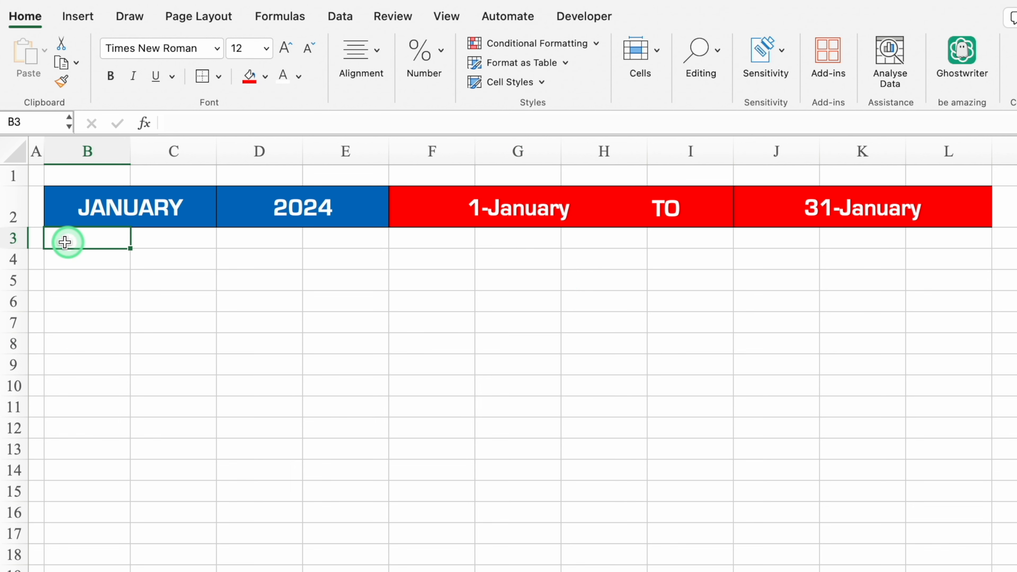
left_click_drag(21, 248, 240, 246)
left_click(76, 246)
left_click(372, 59)
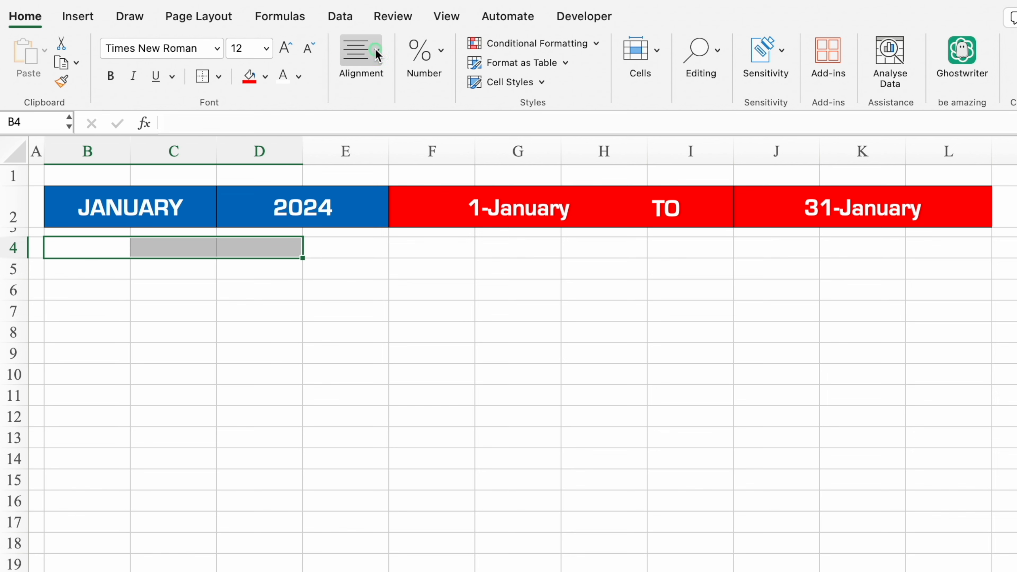
left_click(416, 133)
left_click_drag(301, 269, 302, 270)
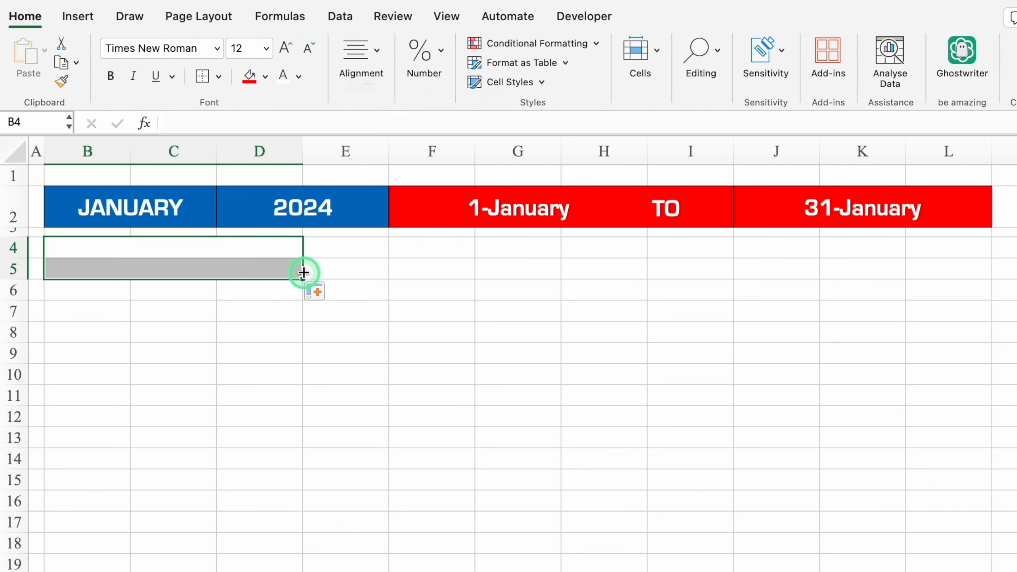
Fill the merged cells in B4:D5 blue and apply all borders to them
left_click(264, 76)
left_click(363, 278)
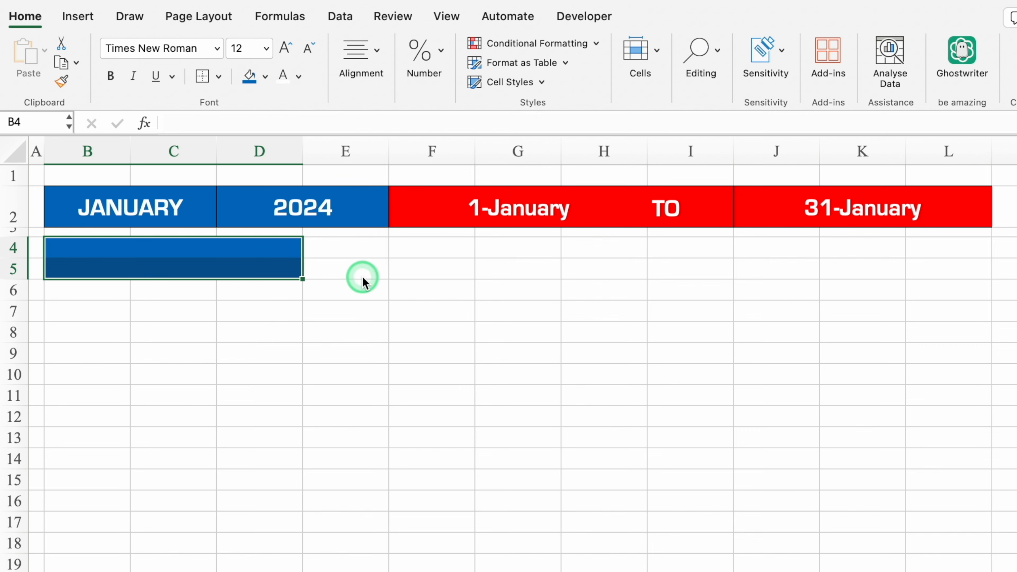
left_click(219, 76)
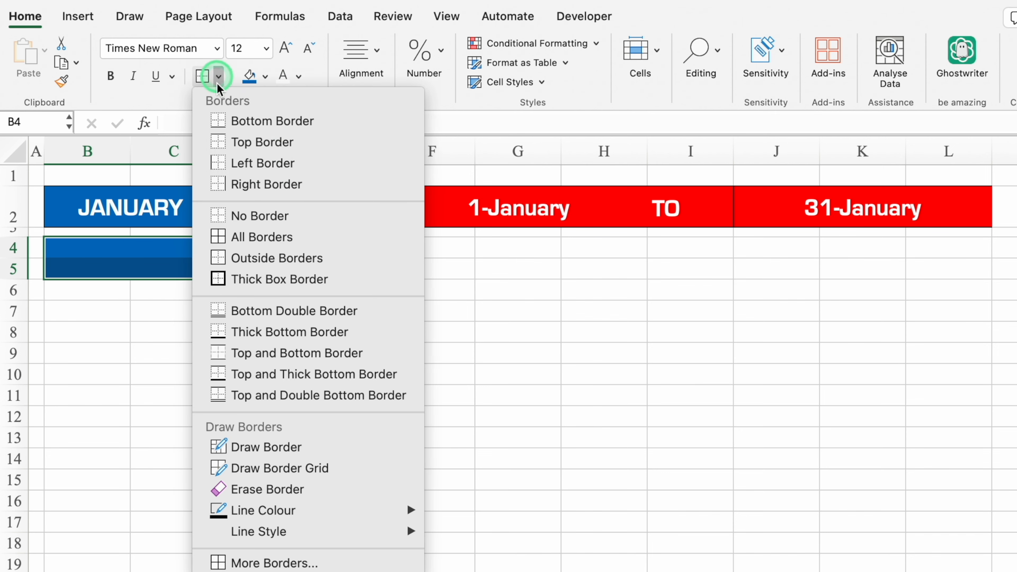
left_click(265, 234)
Enter the labels TOTAL in B4 and AVERAGE in B5
type("TOTAL")
key("Return")
type("AVERAGE")
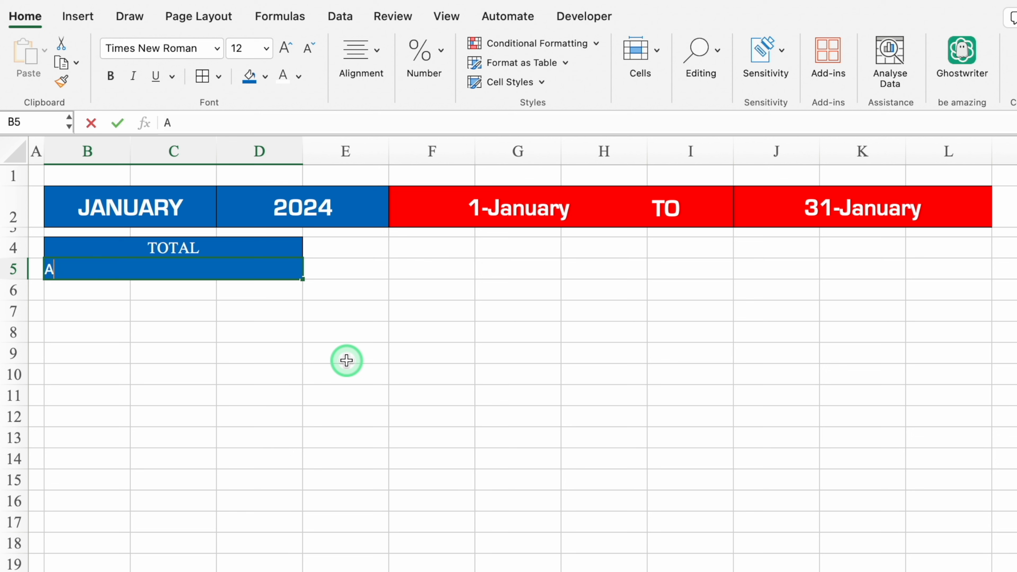
key("Return")
Set rows 4 and 5 to bold Eurostile and shrink row 6 into a thin spacer
left_click_drag(13, 248, 13, 269)
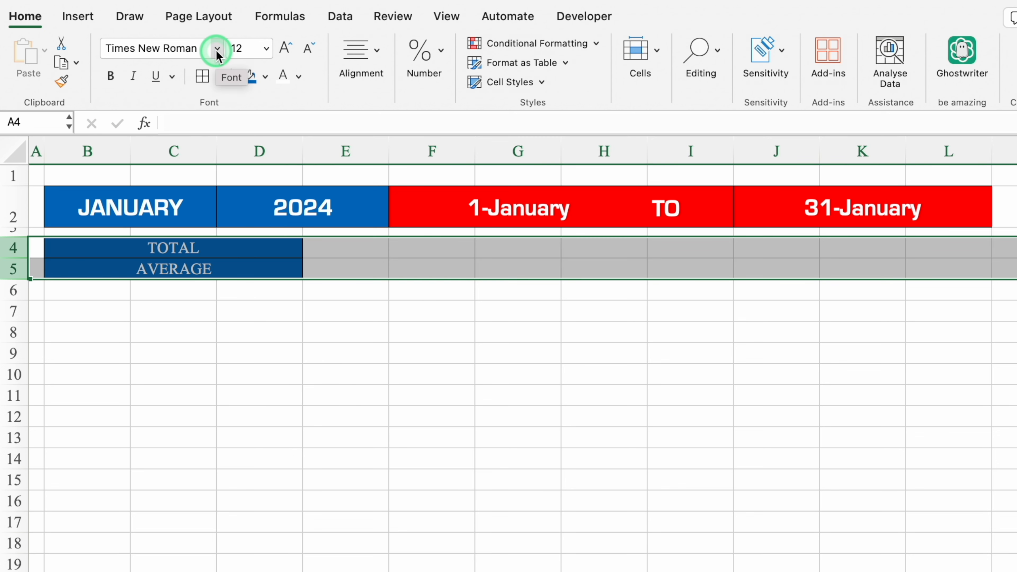
left_click(216, 54)
left_click(177, 200)
left_click(110, 77)
left_click(201, 353)
left_click_drag(18, 299, 21, 285)
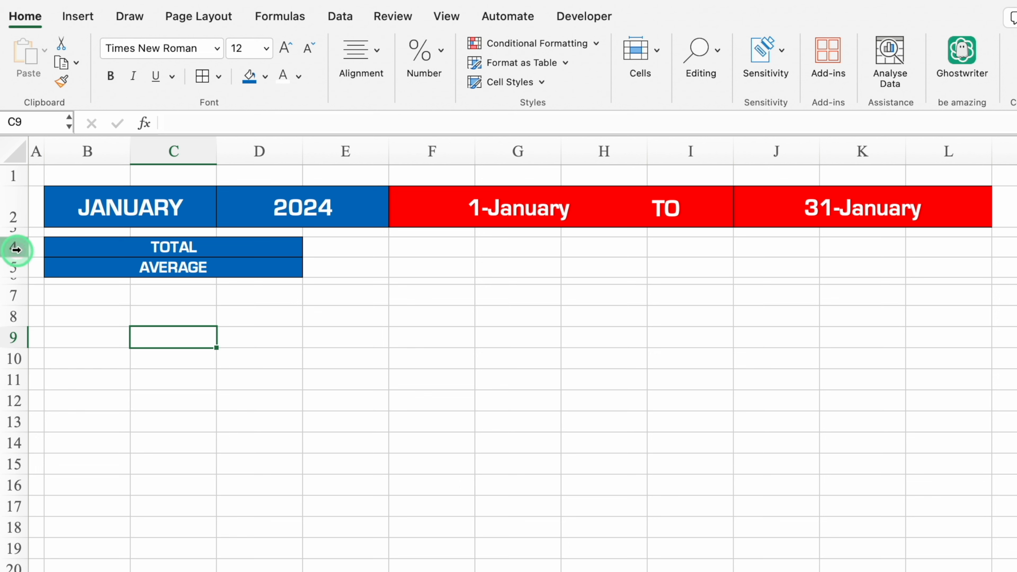
Enter the column headings Date, Day and Holidays in cells B7, C7 and D7
left_click(71, 296)
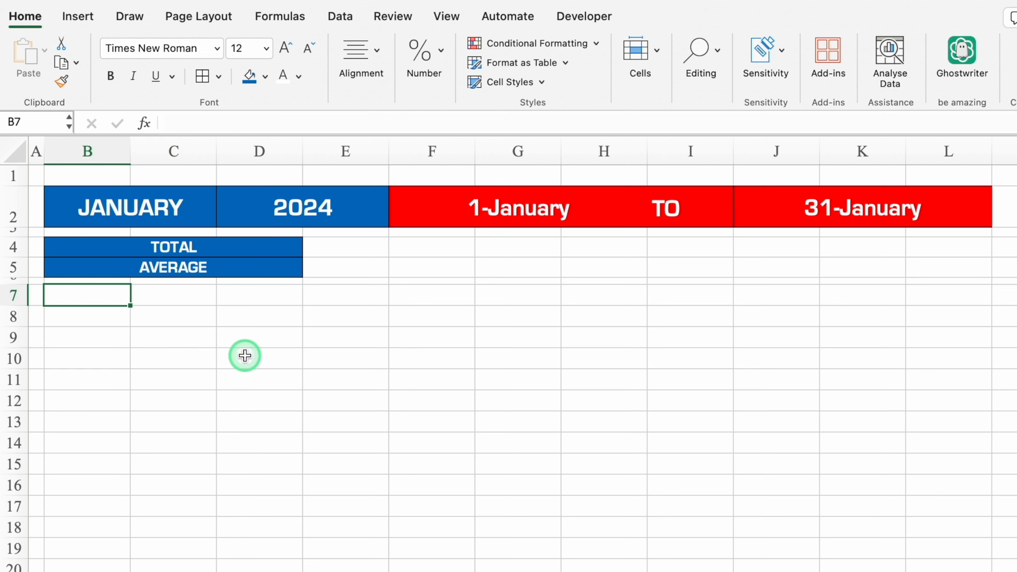
type("Date")
key("Tab")
type("Day")
key("Tab")
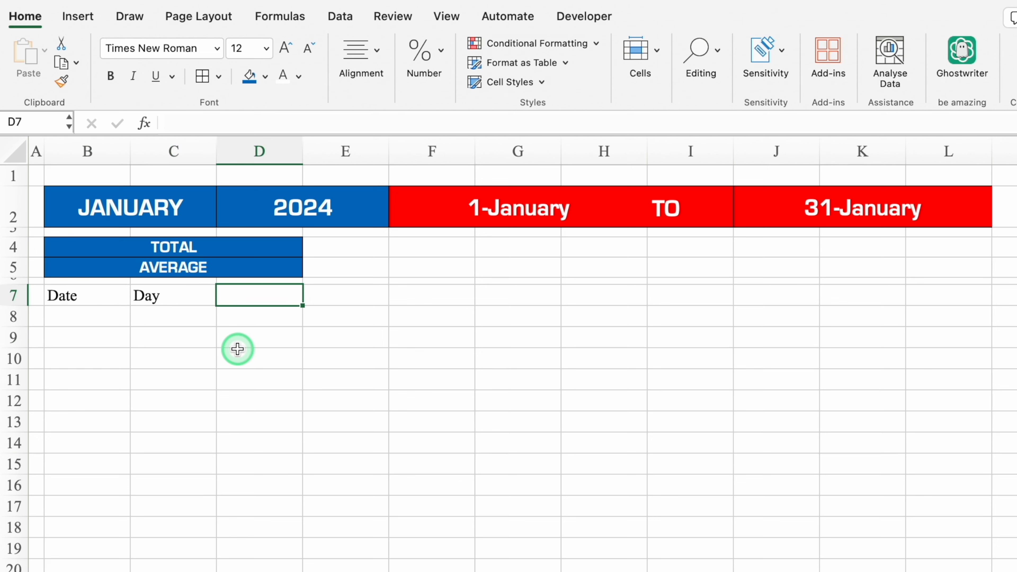
type("Holidays")
key("Return")
Merge and centre each of the Date, Day and Holidays headings vertically across rows 7 and 8
left_click(106, 299)
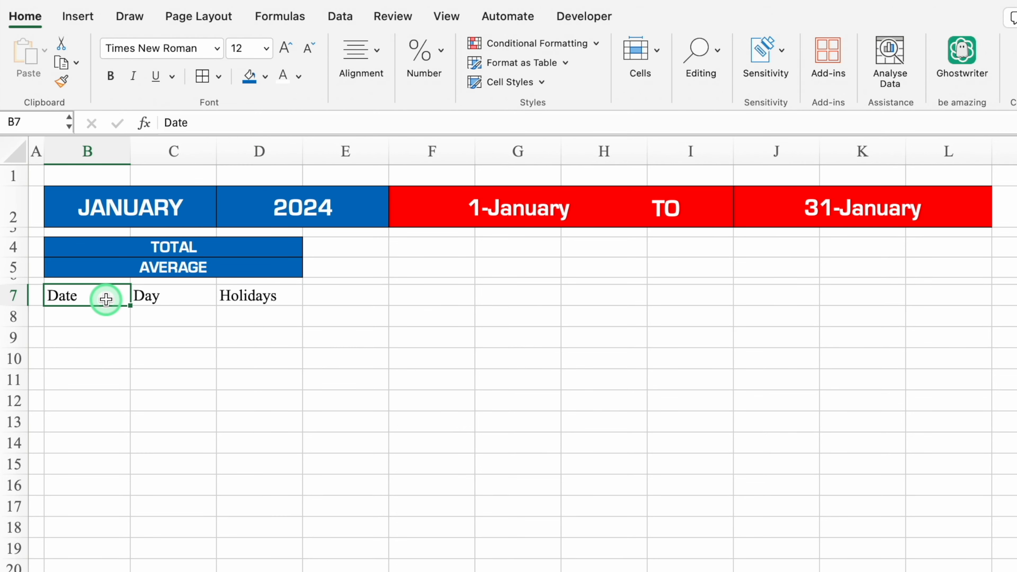
left_click_drag(105, 299, 103, 315)
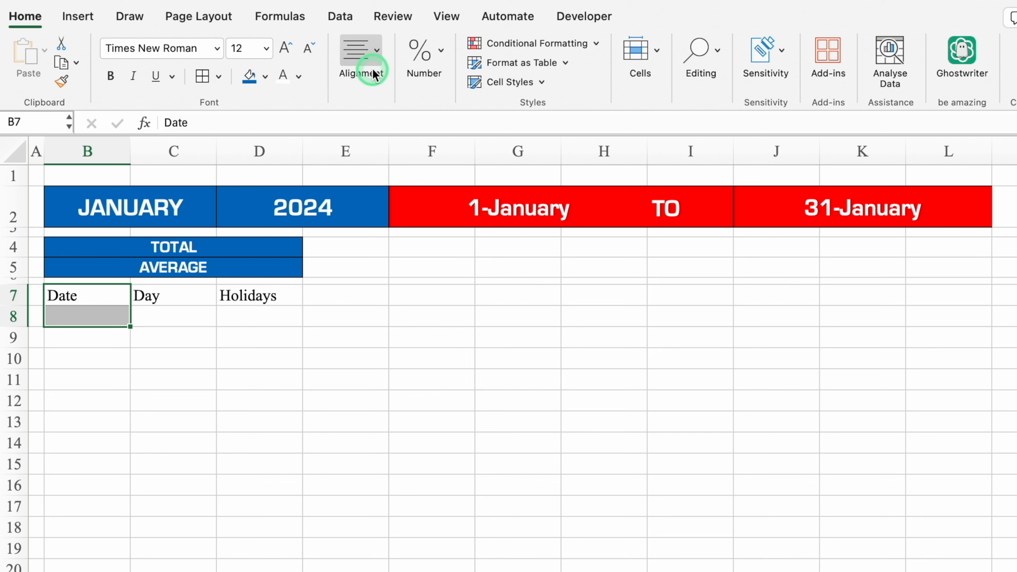
left_click(376, 53)
left_click(409, 130)
left_click_drag(172, 296, 172, 316)
left_click(377, 53)
left_click(416, 130)
left_click_drag(258, 296, 262, 308)
left_click(352, 50)
left_click(412, 122)
Fill the Date, Day and Holidays headings in B7:D8 orange and apply all borders
left_click_drag(94, 321, 220, 305)
left_click(264, 77)
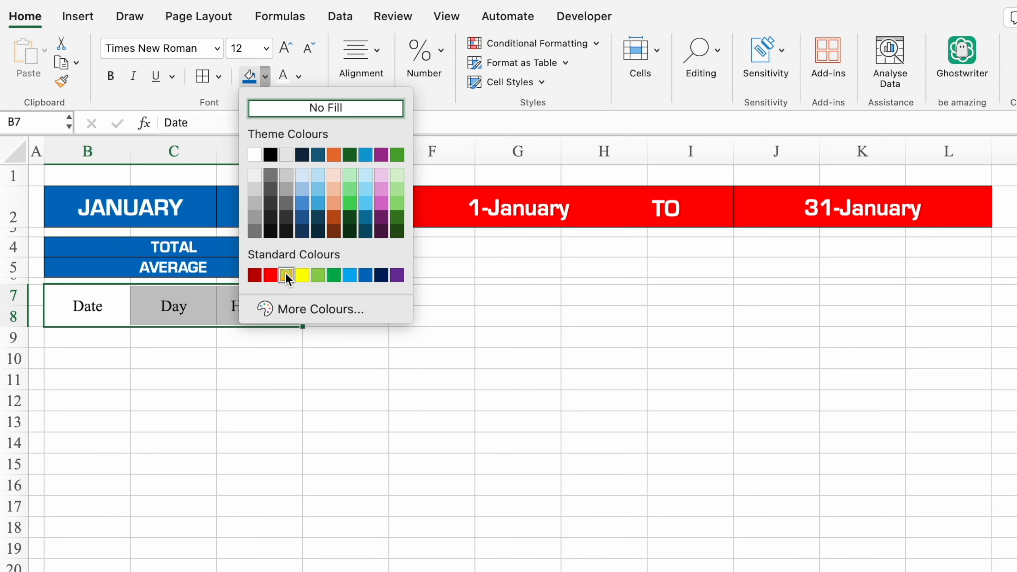
left_click(286, 275)
left_click(204, 78)
Enter the headings Sales, Tickets, APC, Sales Target and Target Vs. Acheived across cells E8 to I8
left_click(361, 314)
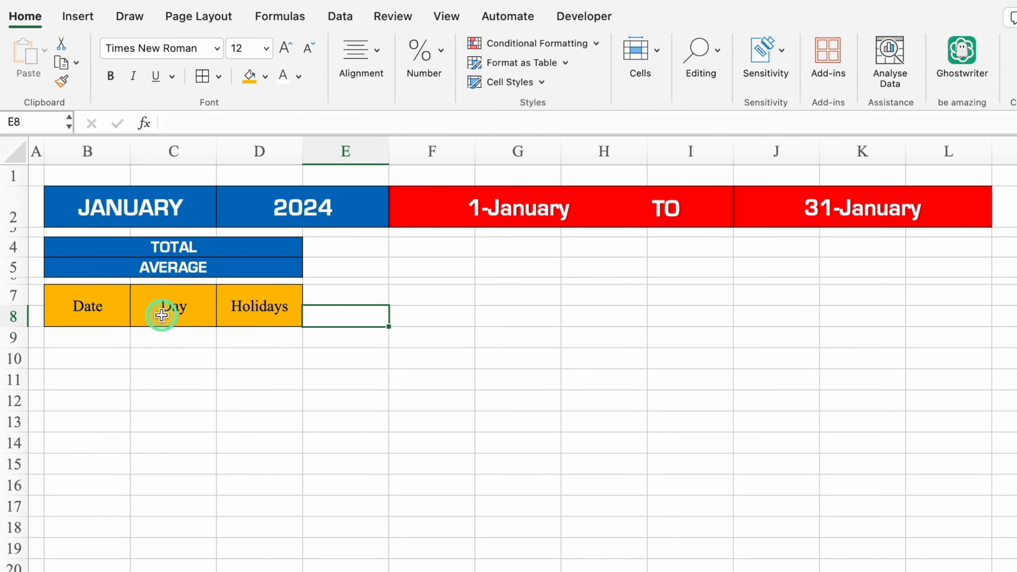
type("S")
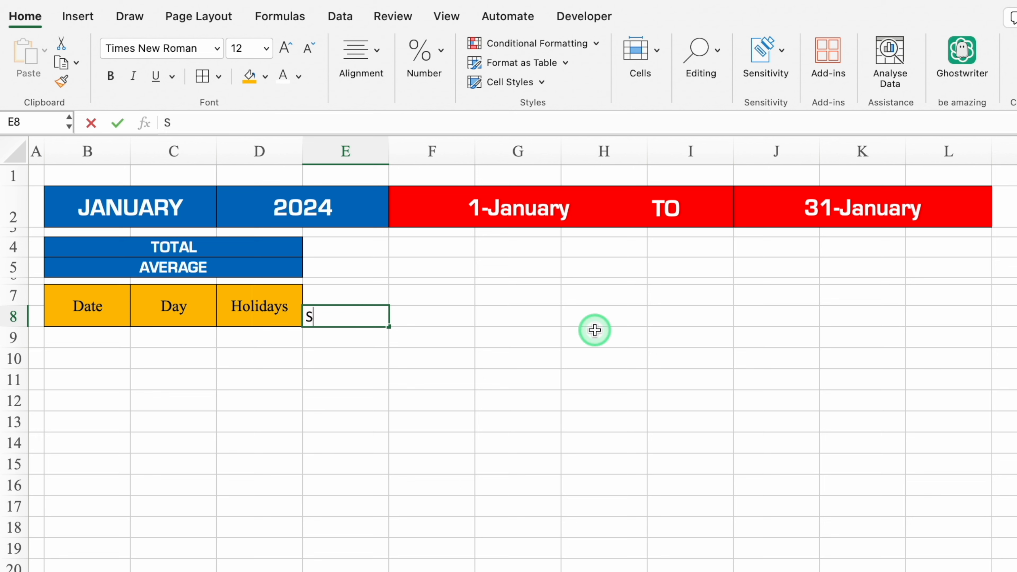
type("ales")
key("Tab")
type("Tic")
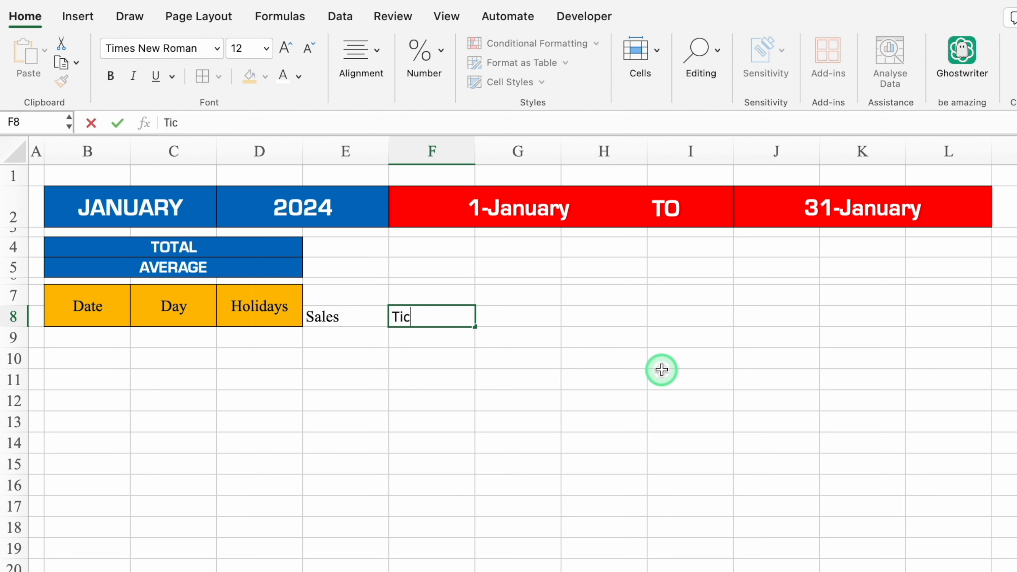
key("Tab")
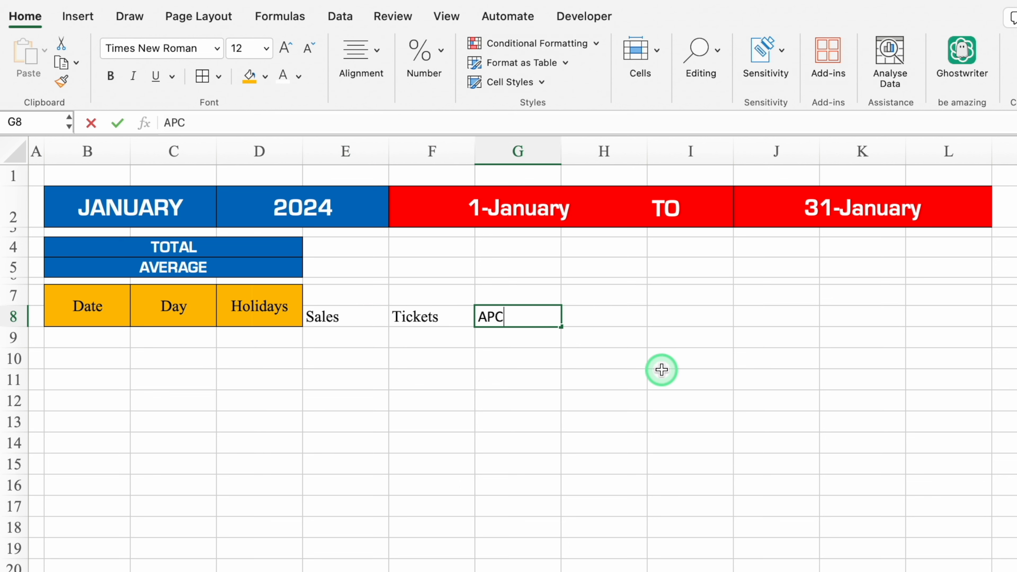
key("Tab")
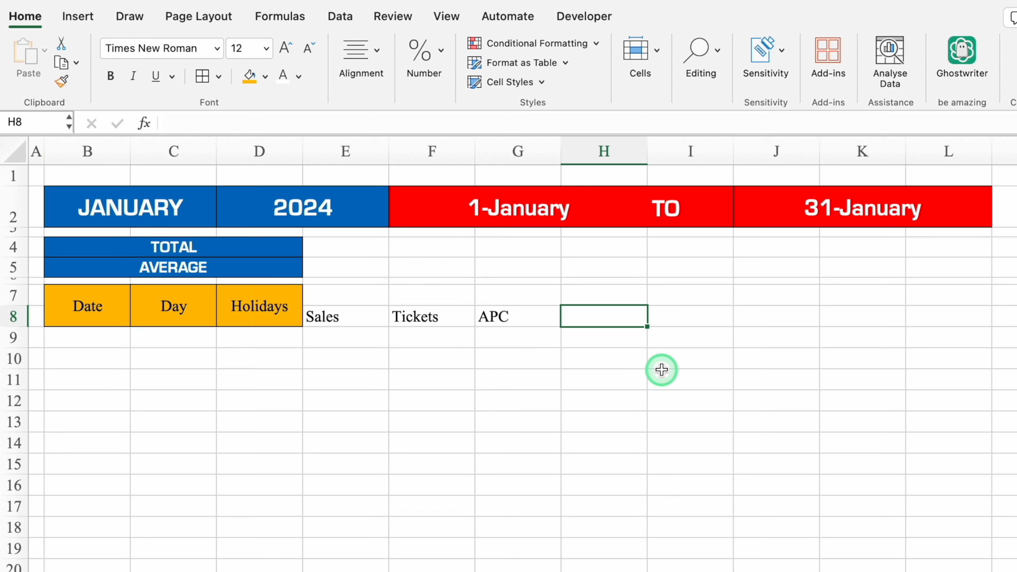
type("Sales Target")
key("Tab")
type("Tar")
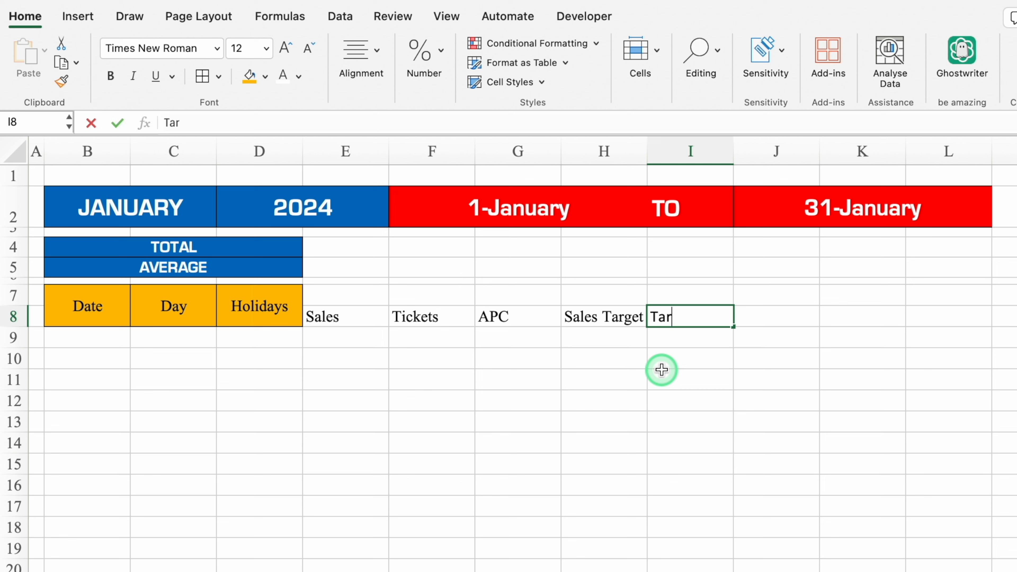
type("get Vs. Acheived")
left_click(731, 397)
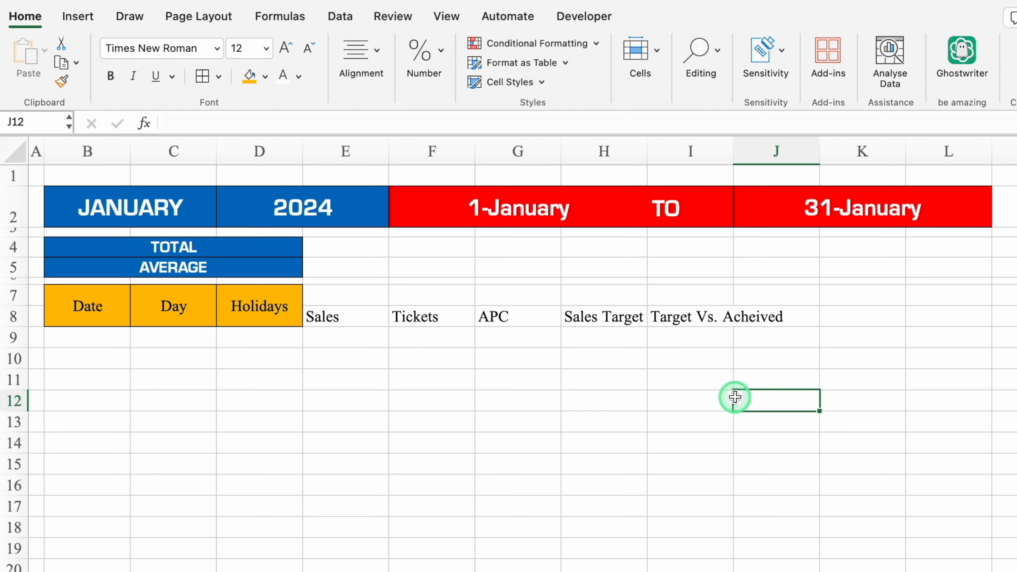
Autofit column I to its heading and centre the headings in E8:I8 horizontally
left_click_drag(734, 142, 734, 143)
double_click(735, 143)
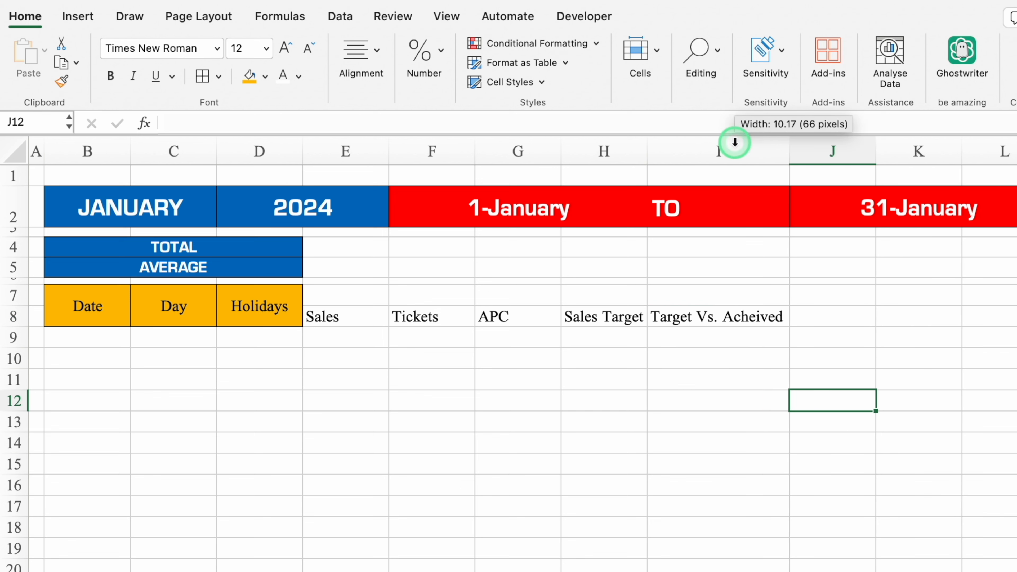
left_click_drag(344, 316, 707, 315)
left_click(378, 56)
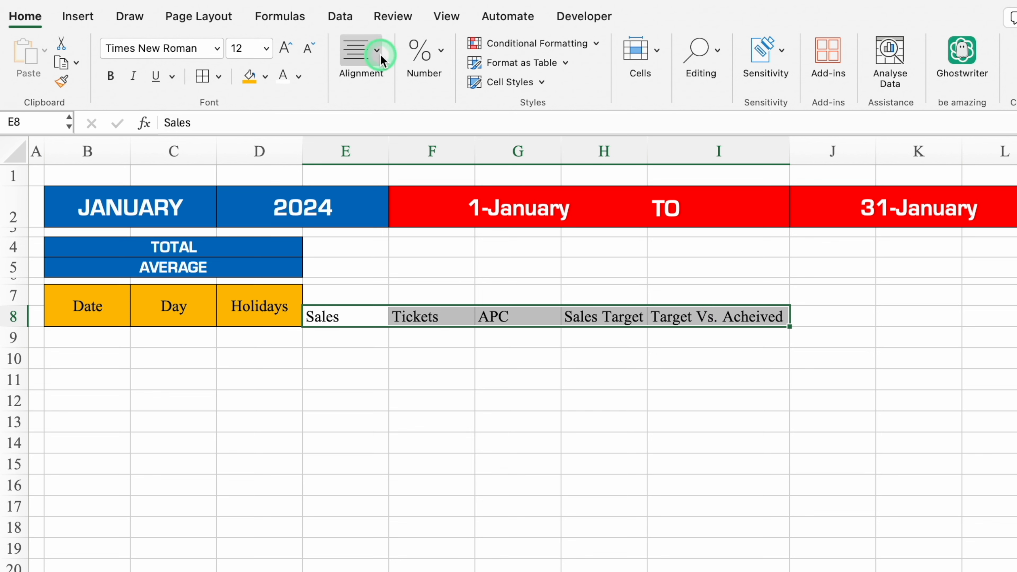
left_click(272, 129)
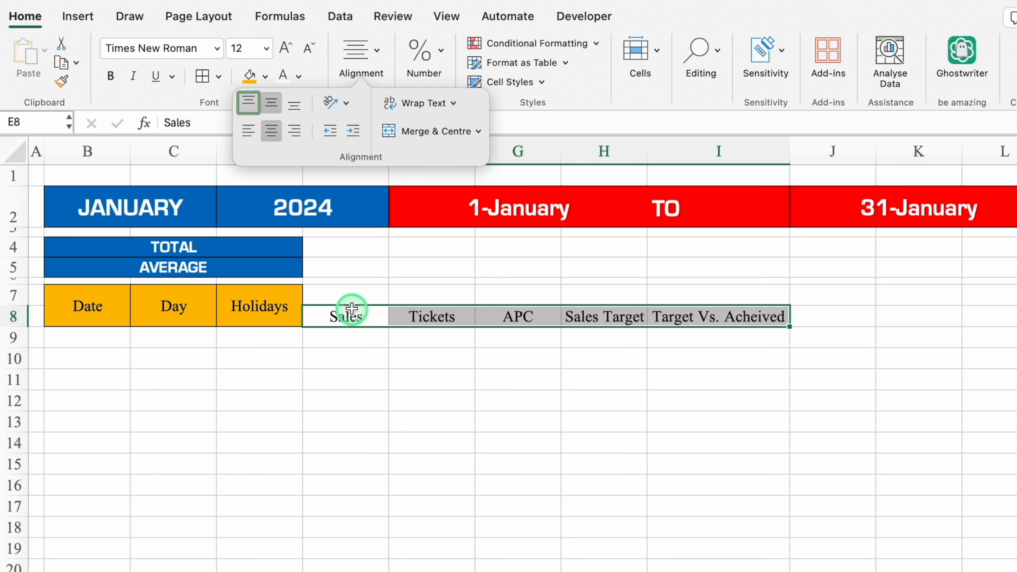
Merge and centre E7:I7 above the sales headings and enter STORE 1 in it
left_click_drag(347, 297, 642, 291)
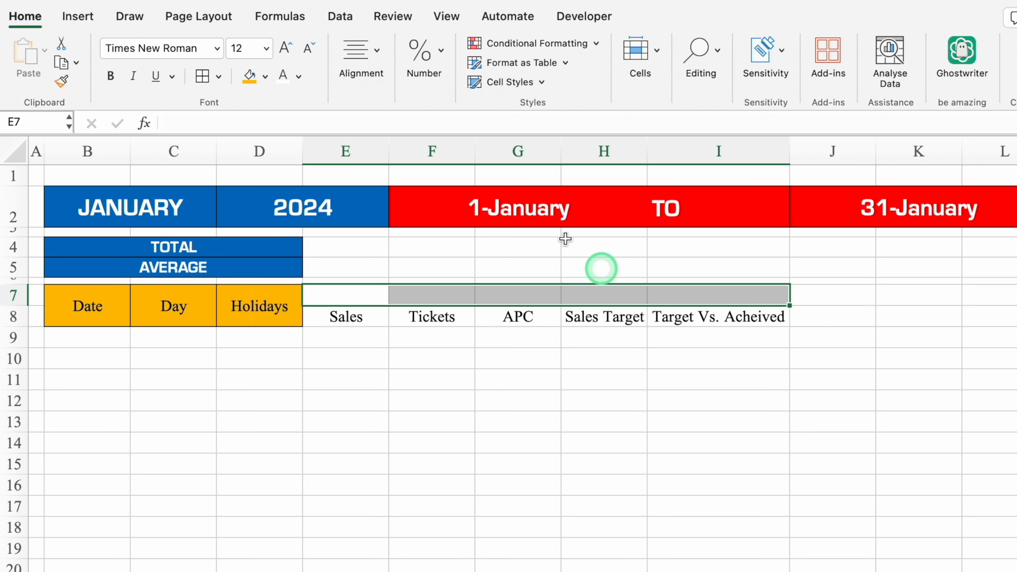
left_click(361, 56)
left_click(435, 131)
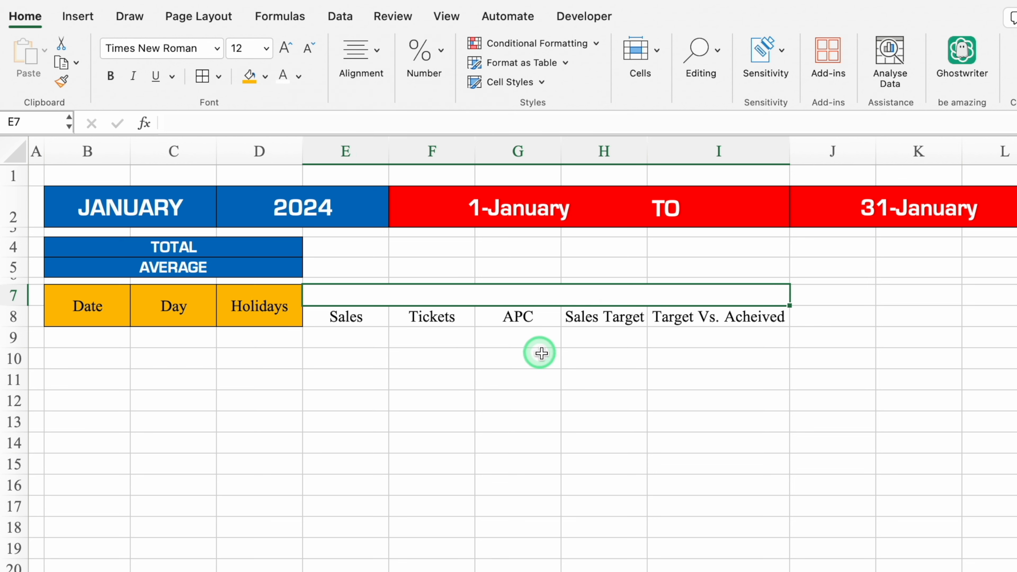
type("STORE 1")
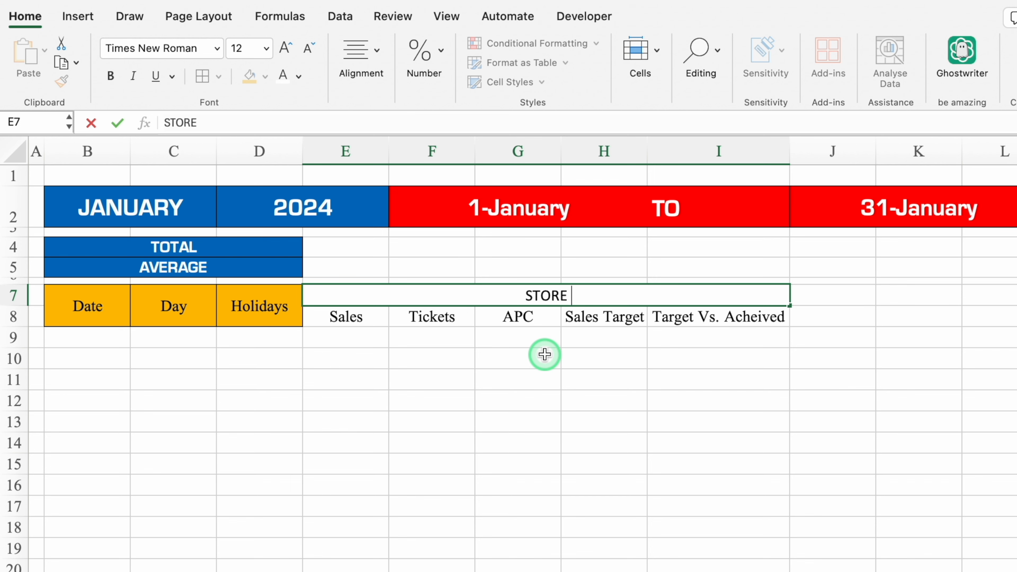
left_click(556, 401)
Set rows 7 and 8 to bold Eurostile and apply all borders to E7:I8
left_click(18, 295)
left_click_drag(19, 295, 18, 317)
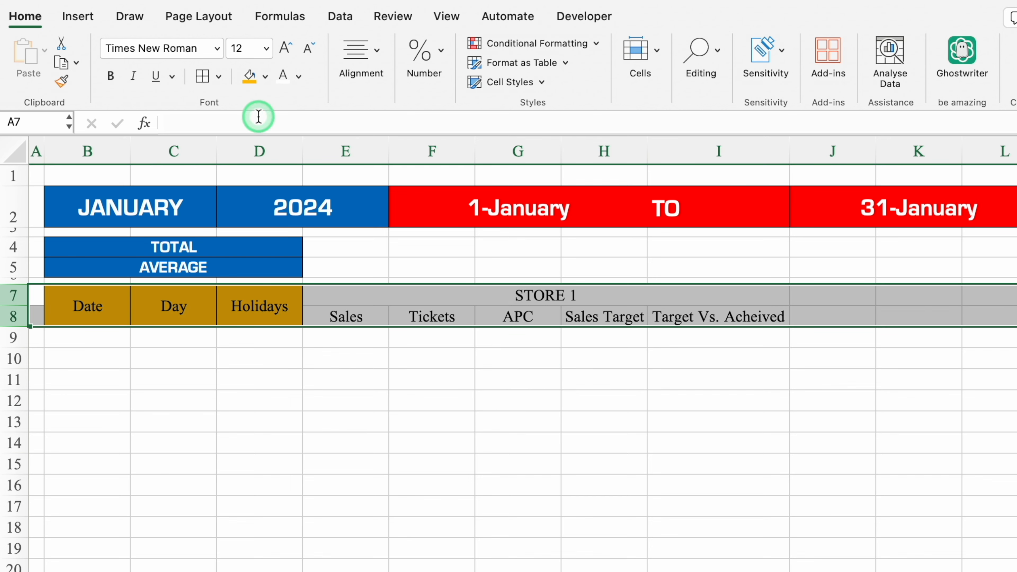
left_click(218, 45)
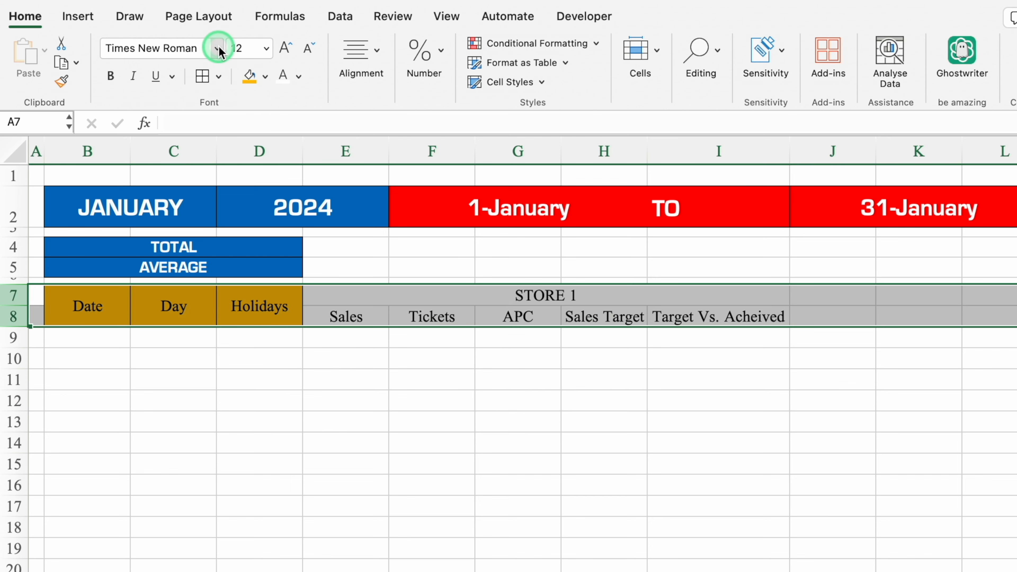
left_click(164, 201)
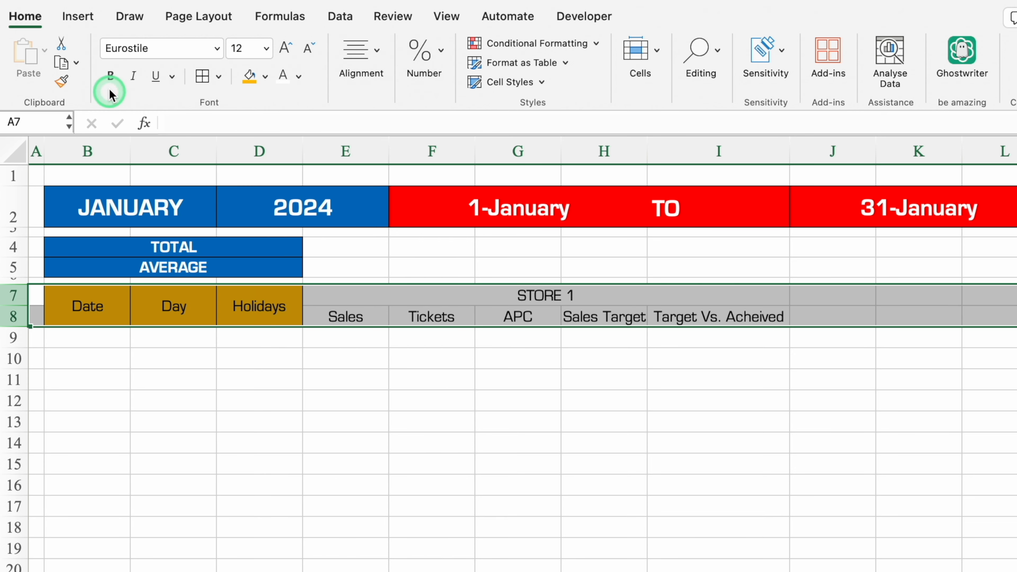
left_click(111, 74)
left_click_drag(406, 295, 420, 318)
left_click(202, 76)
Fill the STORE 1 header with the recent dark teal and make its text white
left_click(360, 297)
left_click(265, 77)
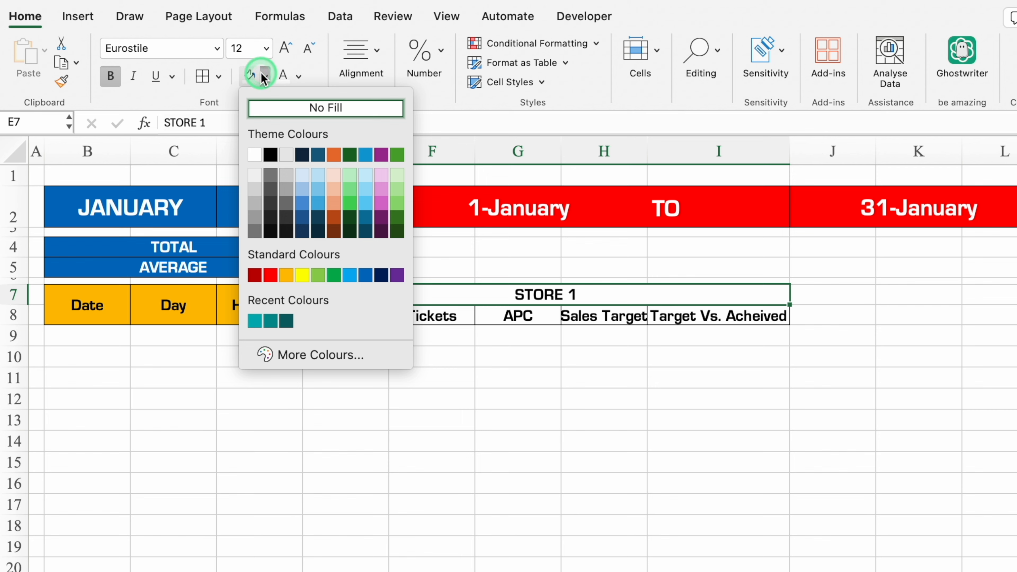
left_click(287, 320)
left_click(284, 78)
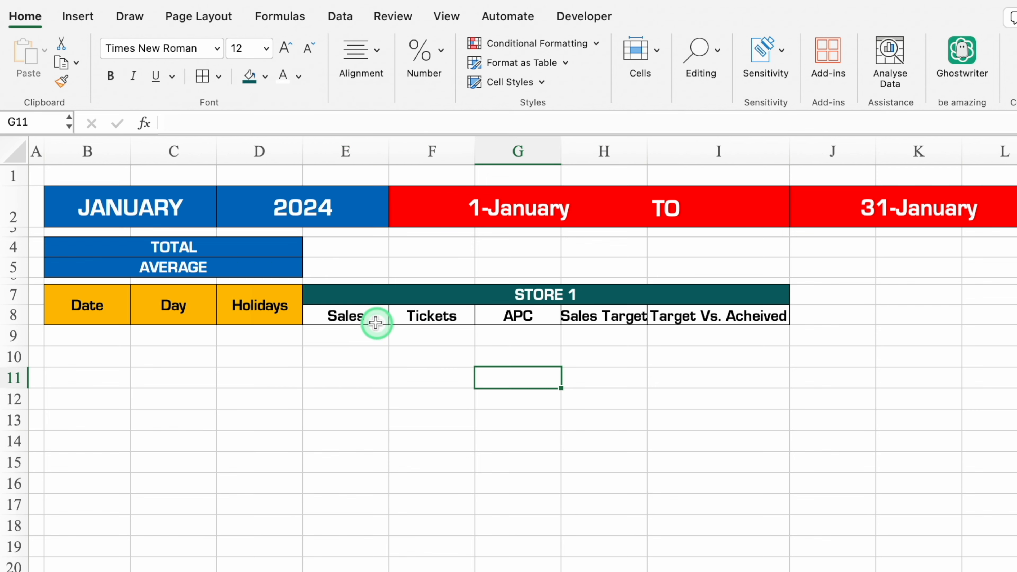
Fill the headings in E8:I8 with light teal and white text, and widen column H slightly to fit Sales Target
left_click_drag(375, 323, 786, 316)
left_click(265, 77)
left_click(263, 320)
left_click(282, 76)
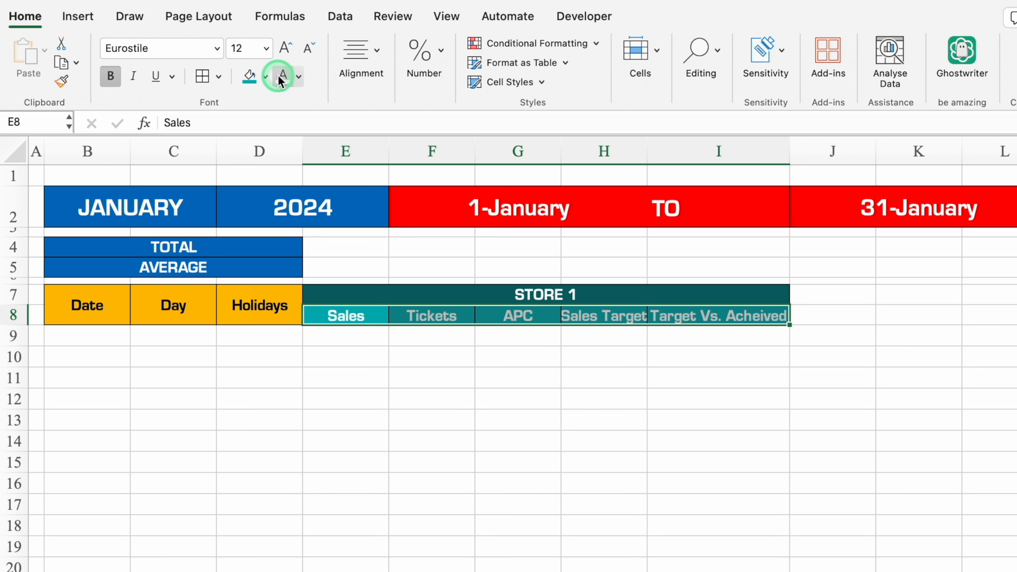
left_click_drag(440, 340, 560, 354)
left_click_drag(646, 144, 655, 145)
left_click(649, 461)
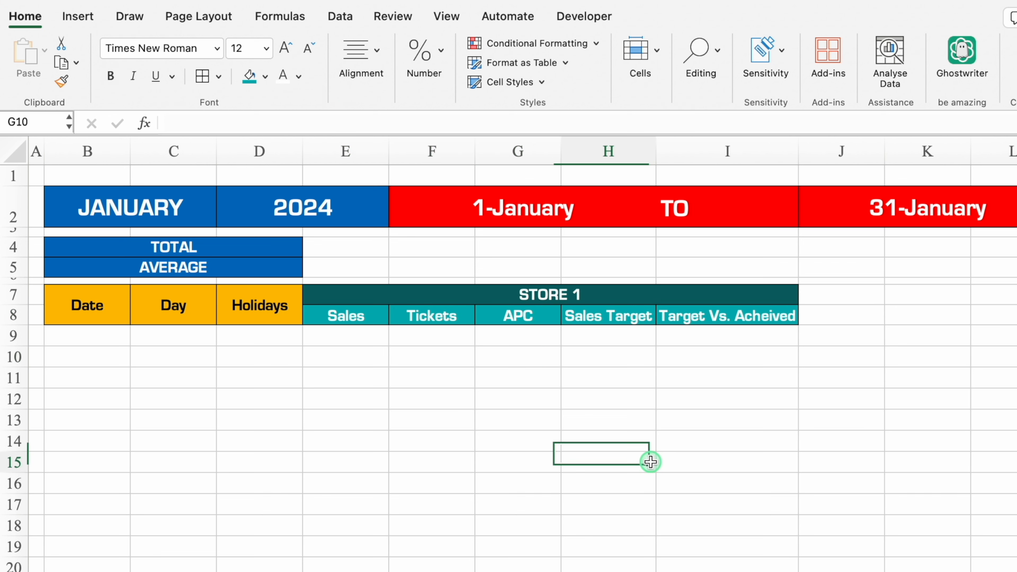
Apply all borders, dark teal fill and white font to the total and average cells E4:I5
left_click(327, 248)
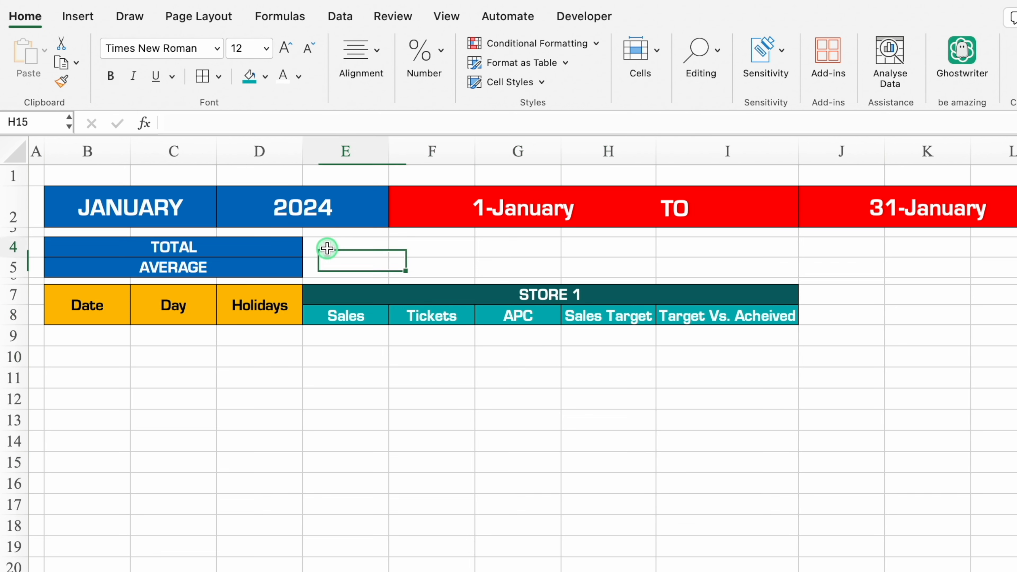
left_click_drag(327, 248, 729, 262)
left_click(203, 76)
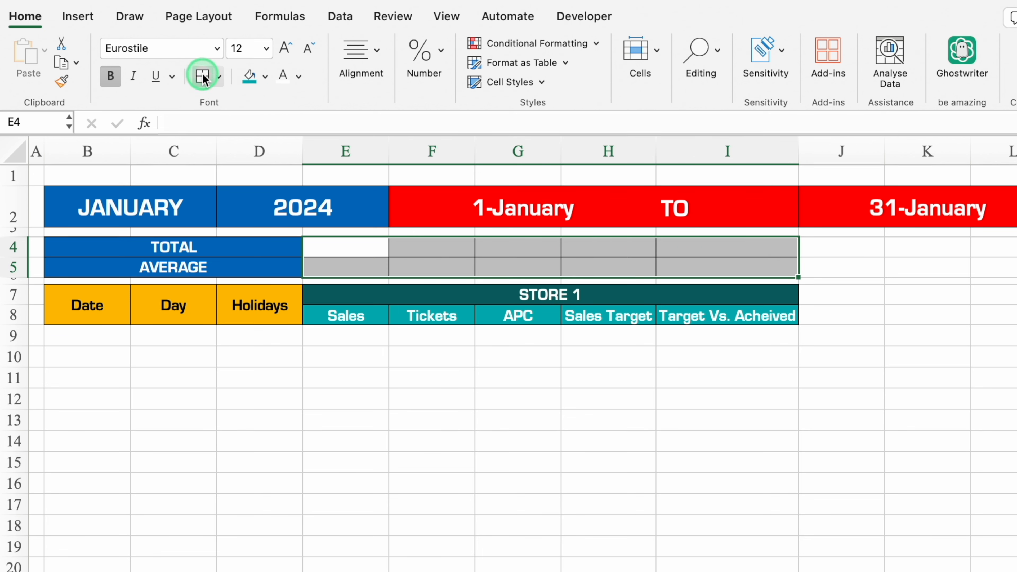
left_click(265, 76)
left_click(271, 320)
left_click(283, 82)
left_click(396, 436)
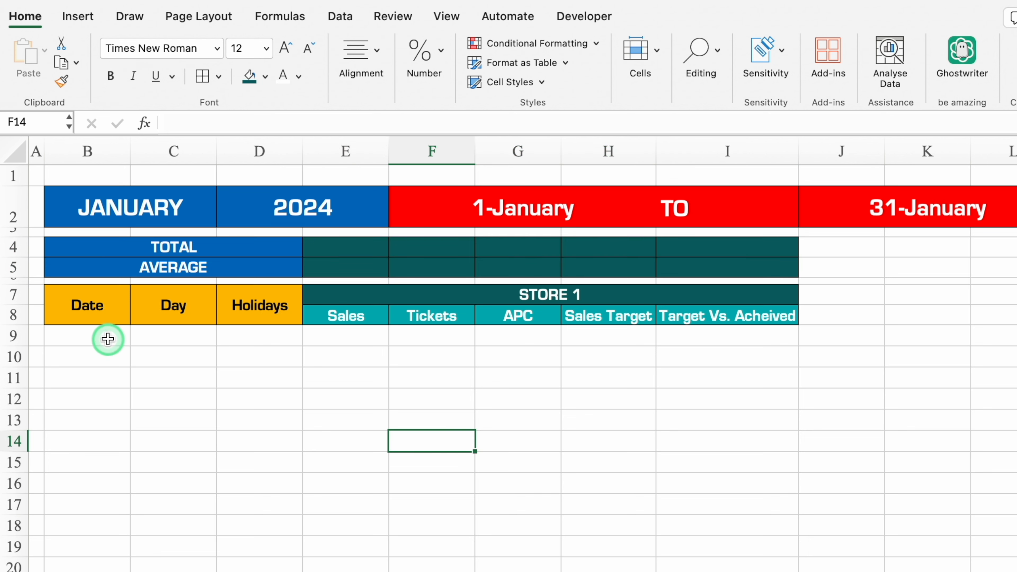
Link the first date cell B9 to the start date with =F2 and centre it
left_click(107, 337)
type("=")
left_click(514, 209)
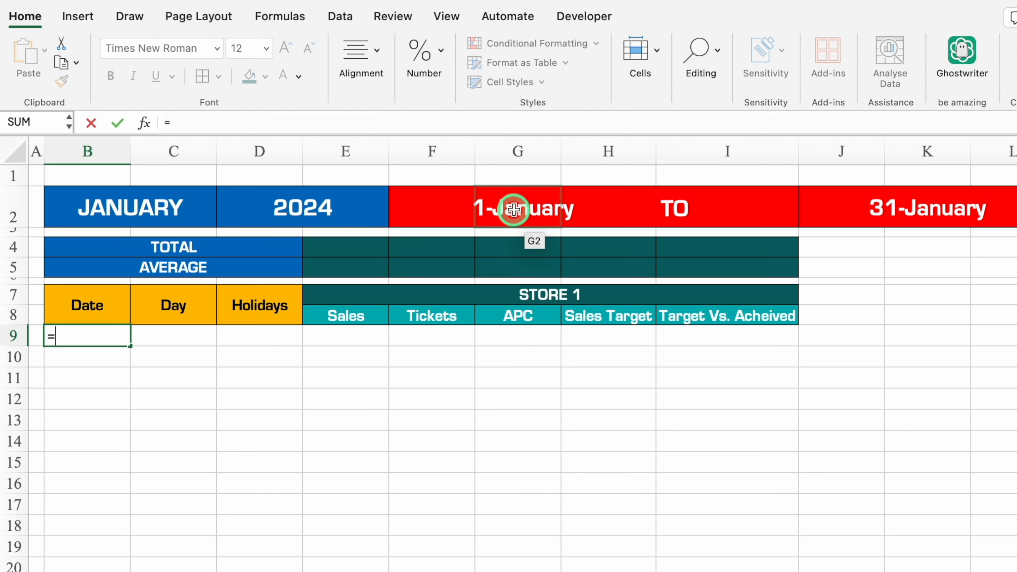
left_click(514, 209)
key("Return")
key("Up")
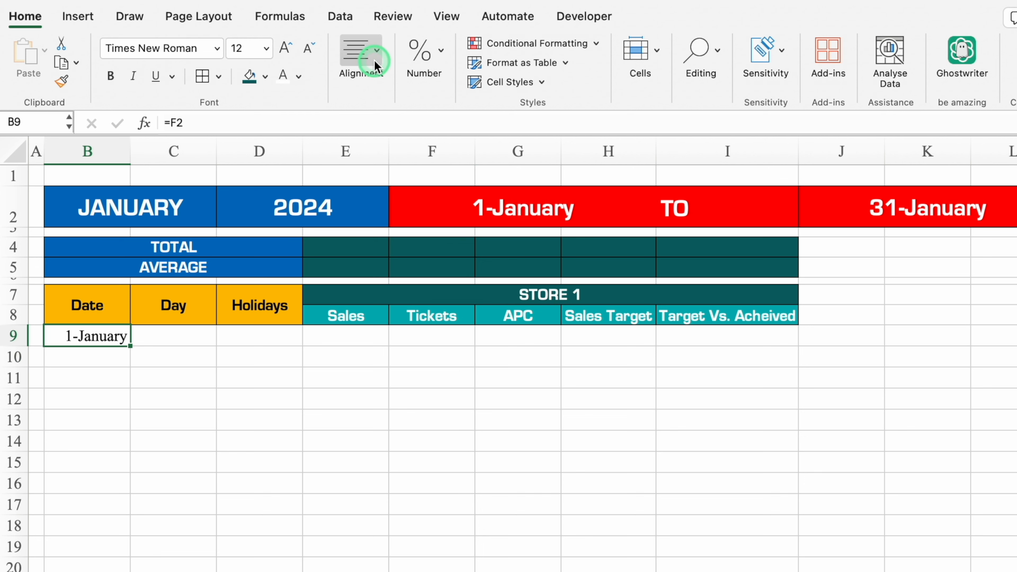
left_click(361, 56)
left_click(271, 131)
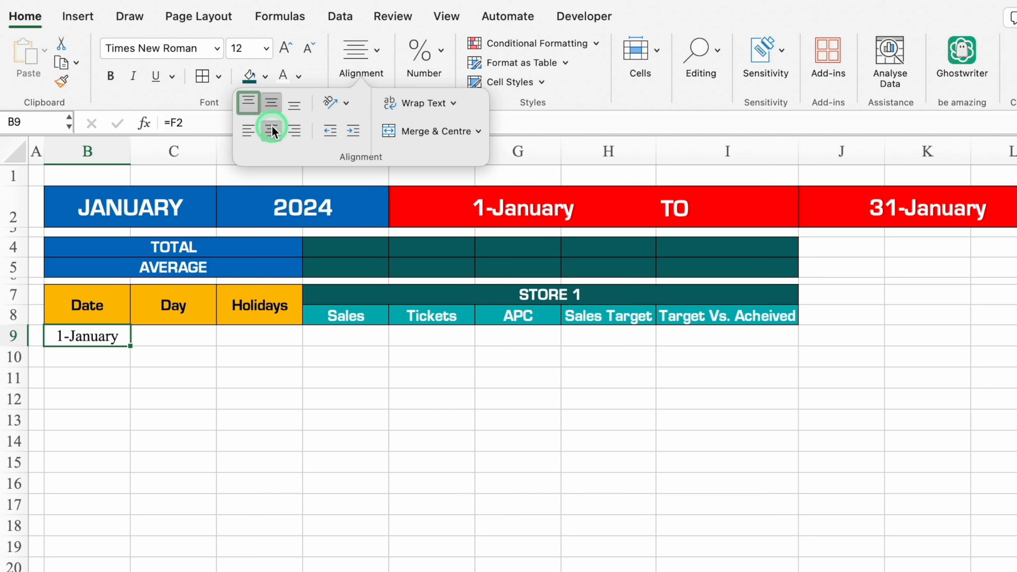
Format cells B9:B13 as dates of the type 14-Mar-12
left_click(107, 335)
left_click_drag(106, 335, 113, 421)
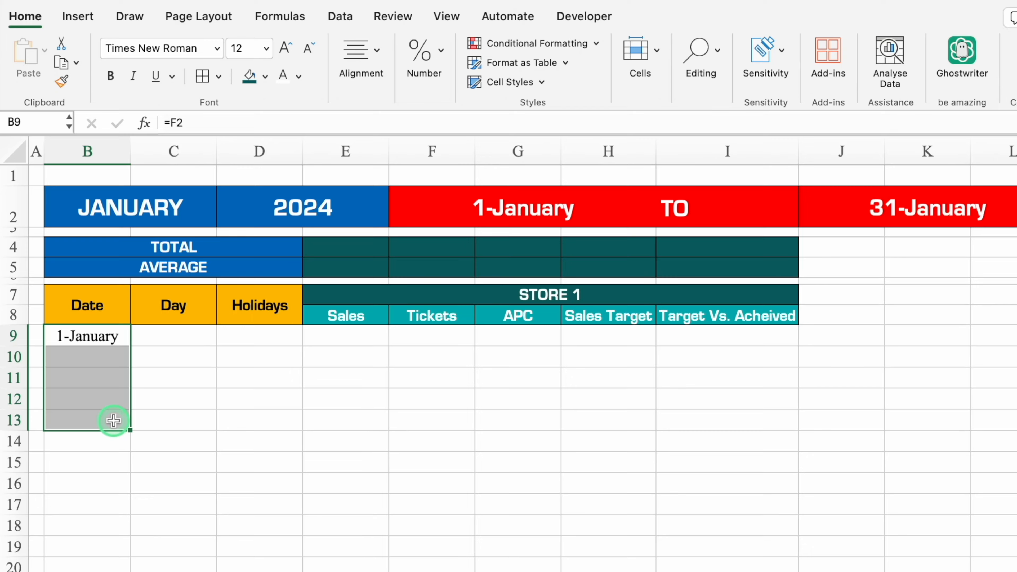
key("super+1")
left_click(382, 177)
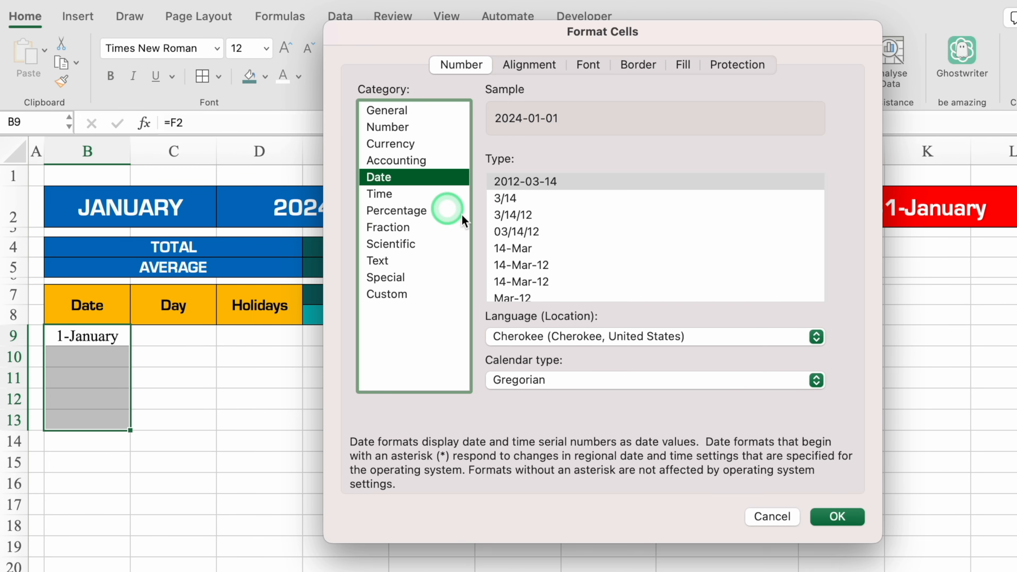
left_click(514, 265)
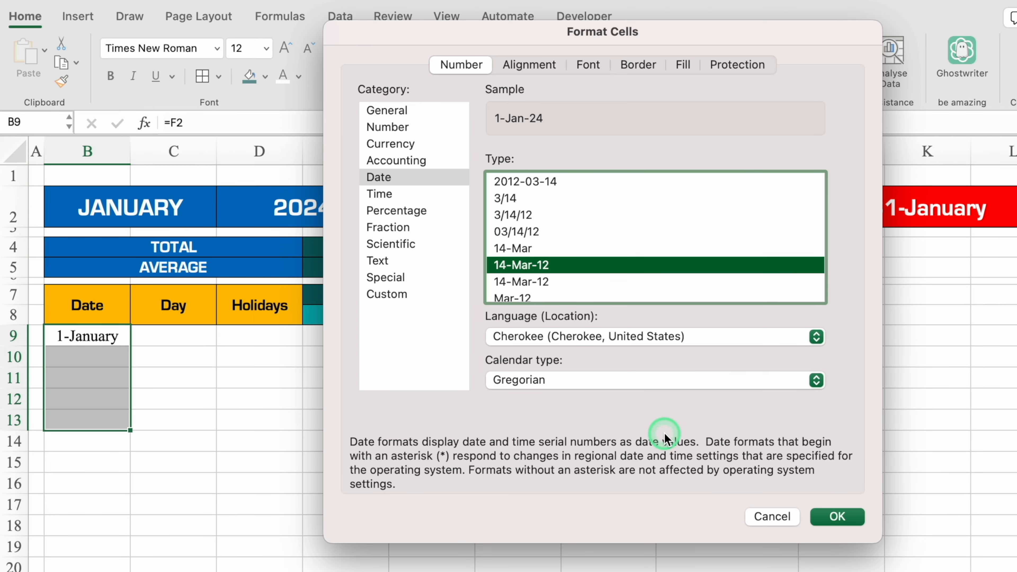
left_click(836, 515)
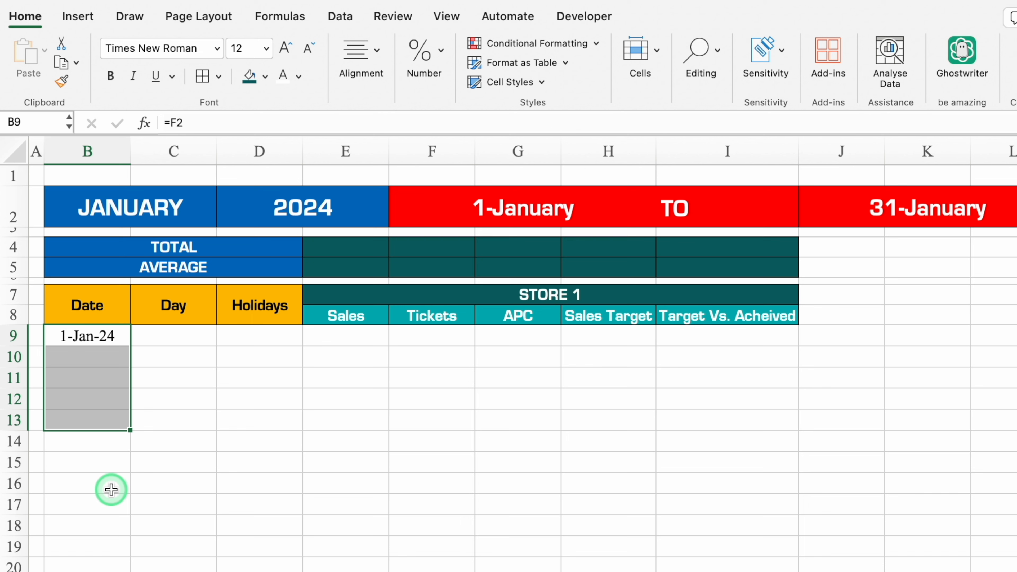
Enter =IF(B9<$J$2,B9+1,"") in B10 to generate the next date up to the month's end date
left_click(101, 358)
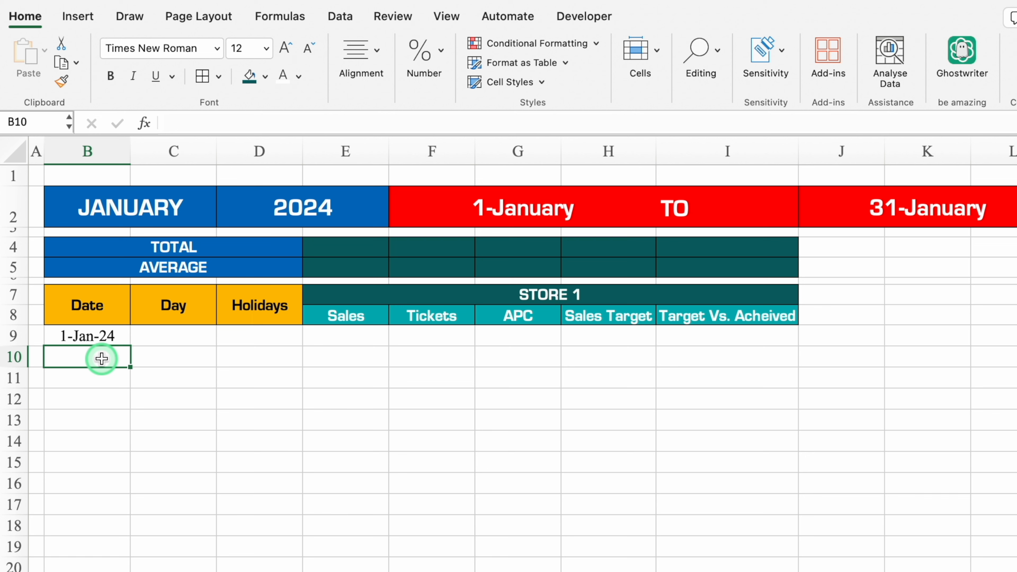
type("=IF")
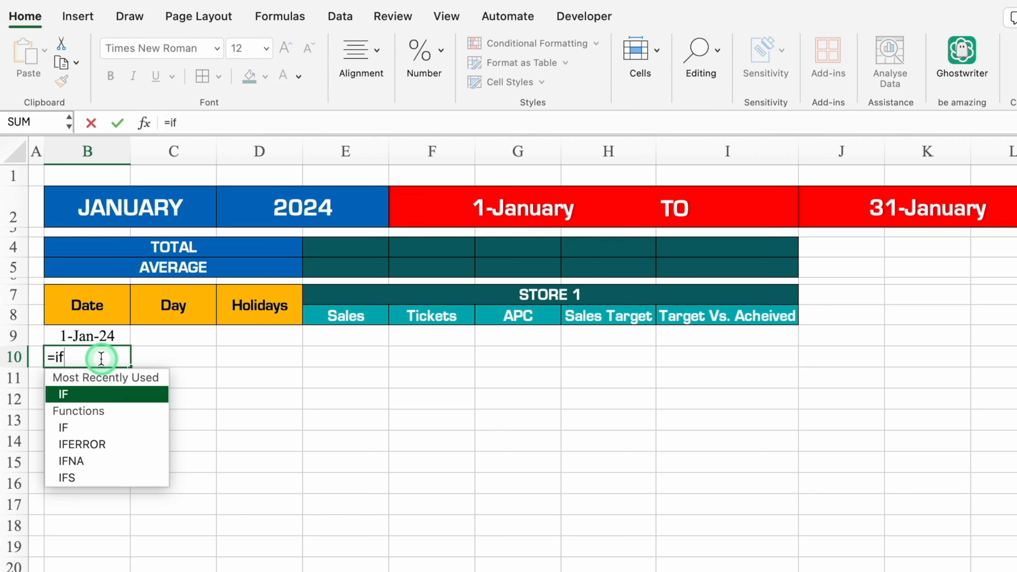
double_click(99, 395)
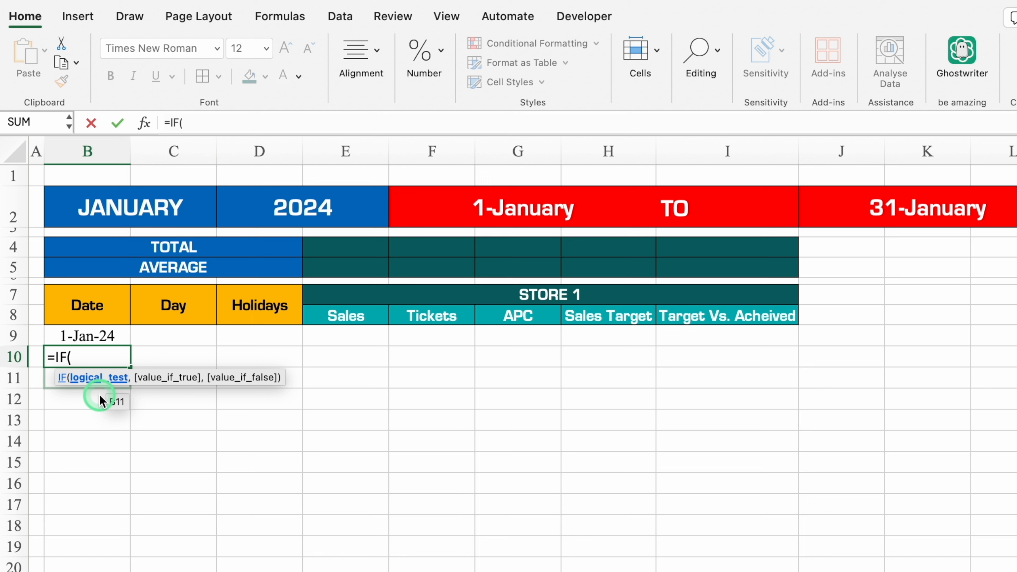
left_click(96, 338)
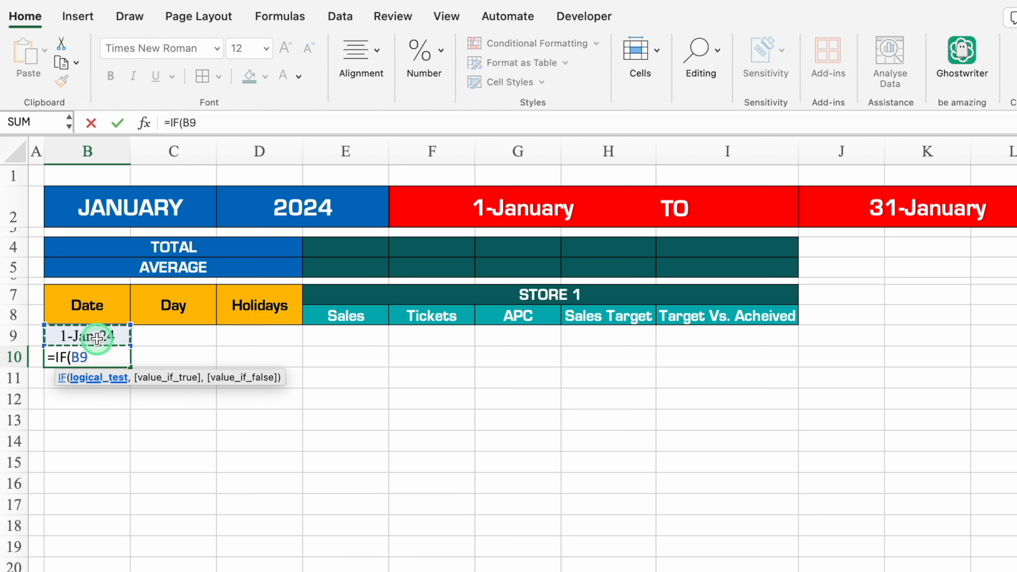
type("<")
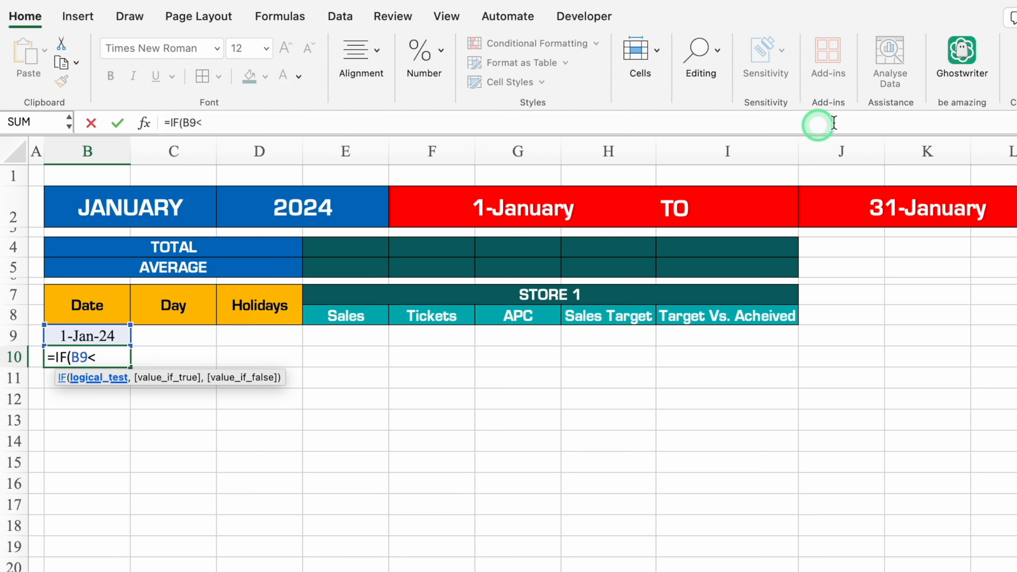
left_click(907, 208)
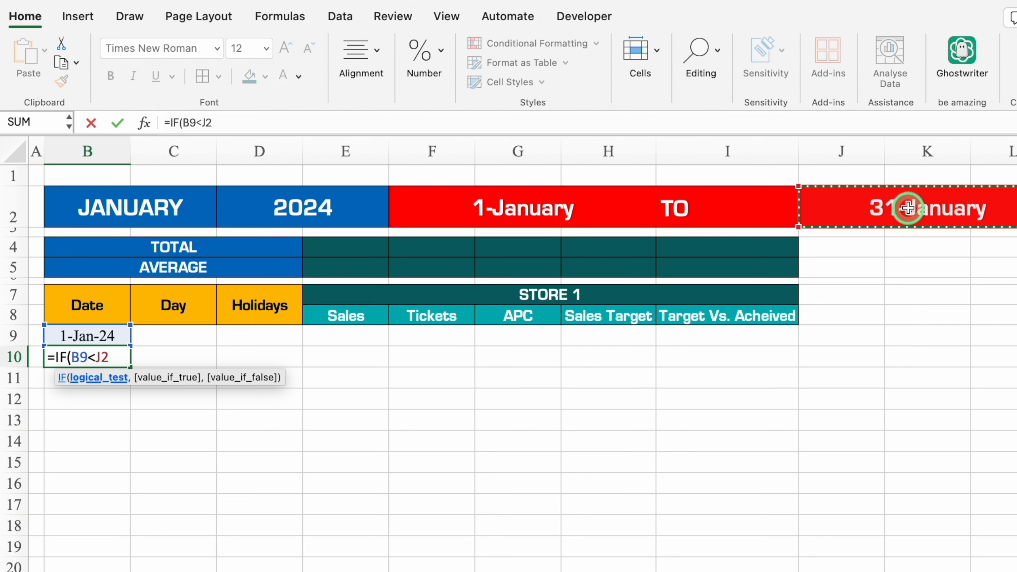
key("F4")
type(",")
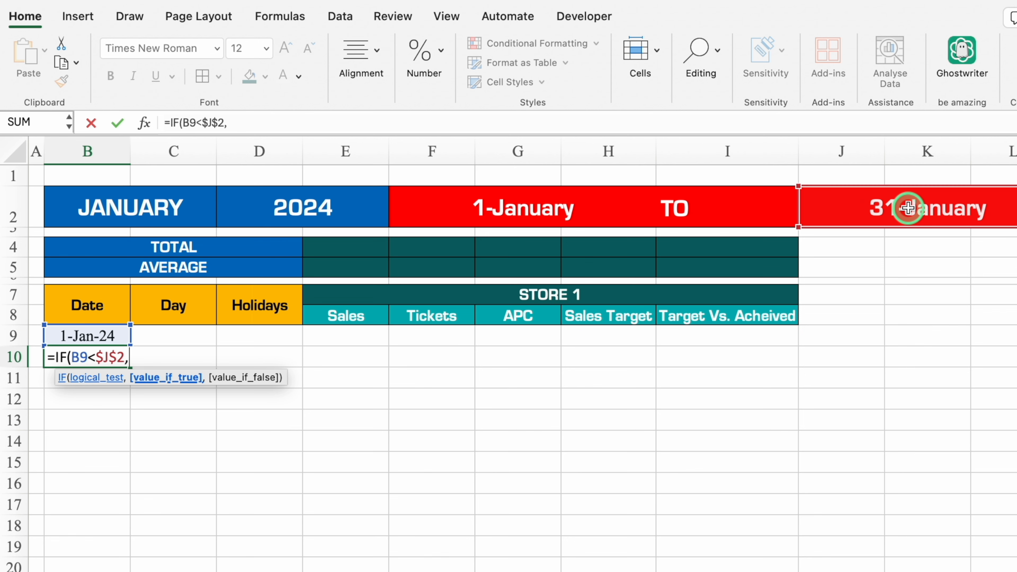
left_click(96, 334)
type("+1,")
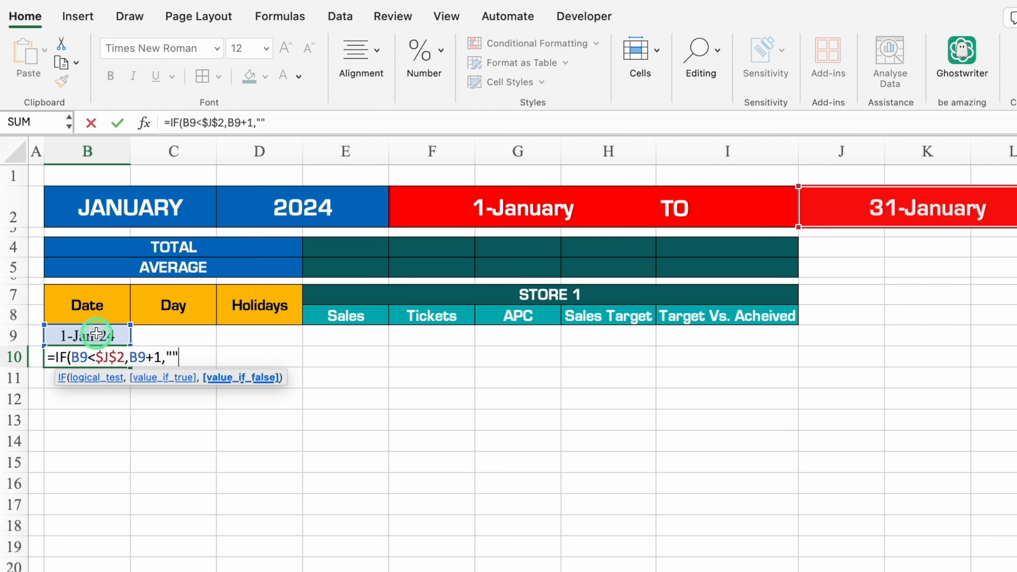
type("\"\")")
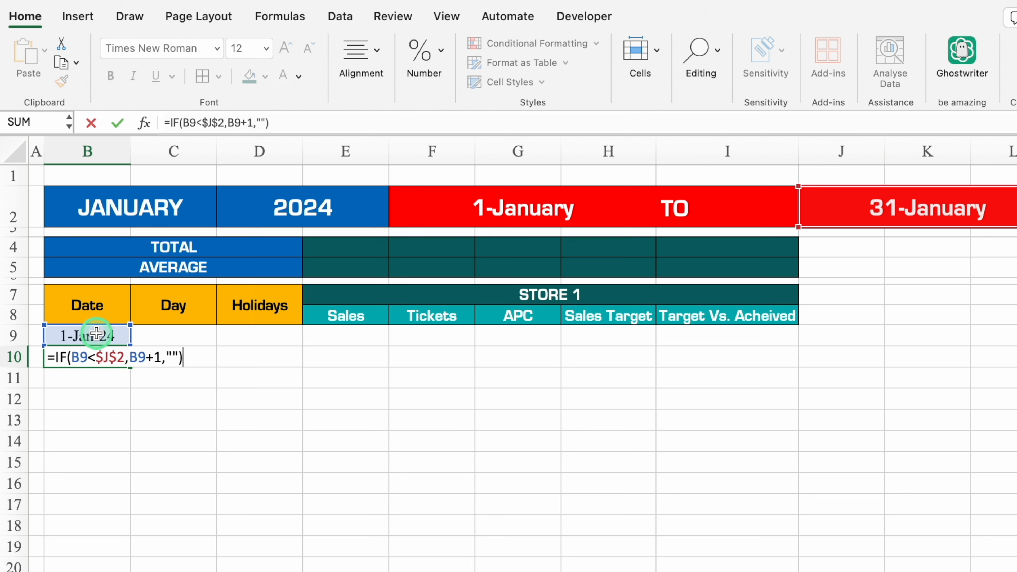
key("Return")
key("Up")
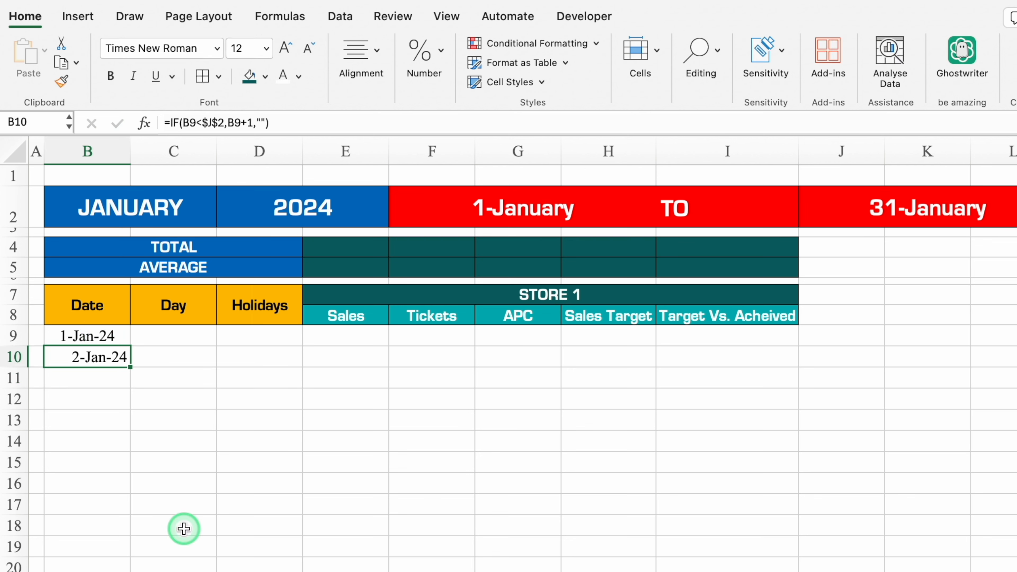
Centre the second date in cell B10 horizontally
left_click(374, 53)
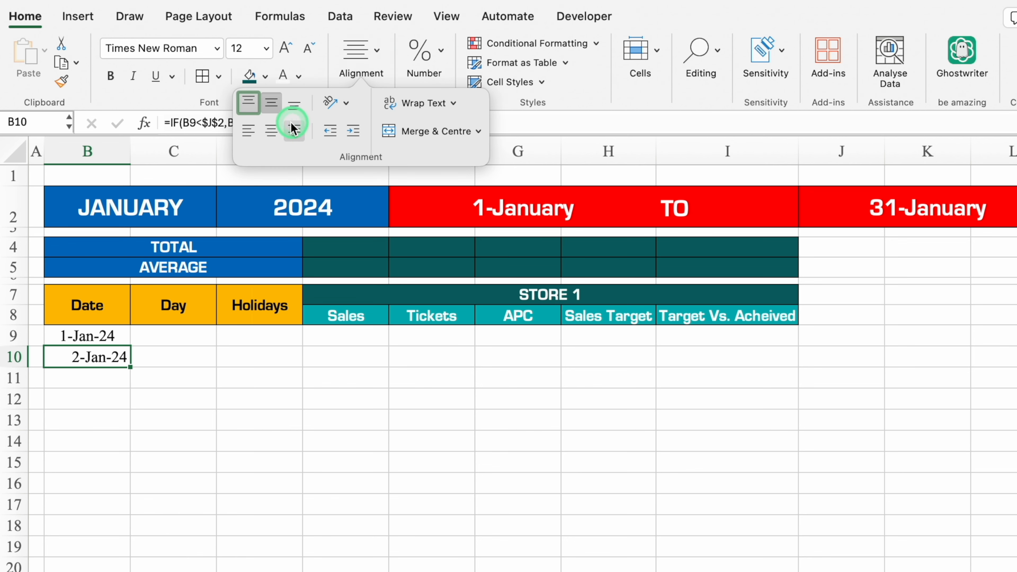
left_click(270, 132)
left_click(260, 378)
Enter =TEXT(B9,"DDD") in C9 to derive the weekday and copy the formula down to C10
left_click(164, 337)
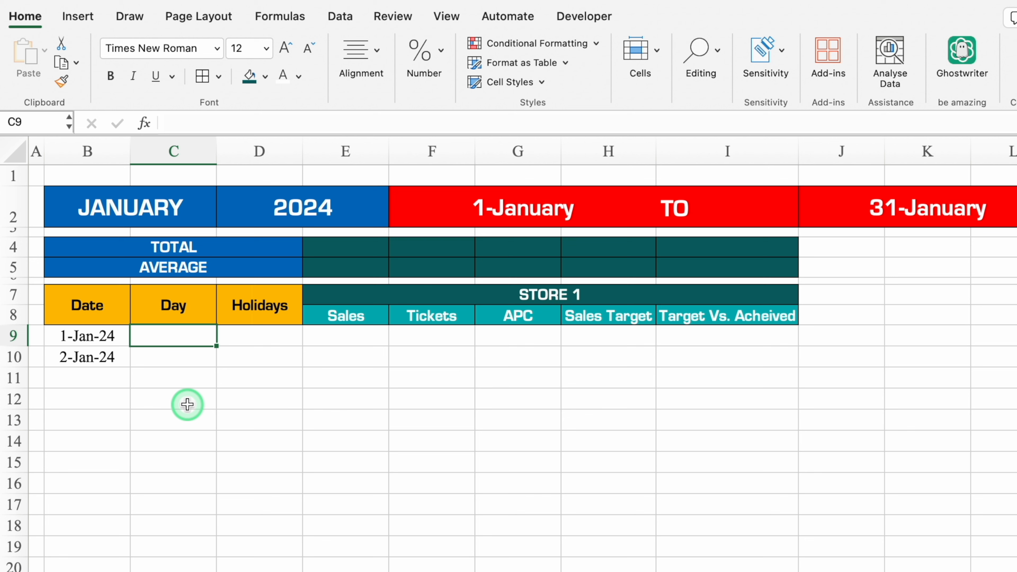
type("text")
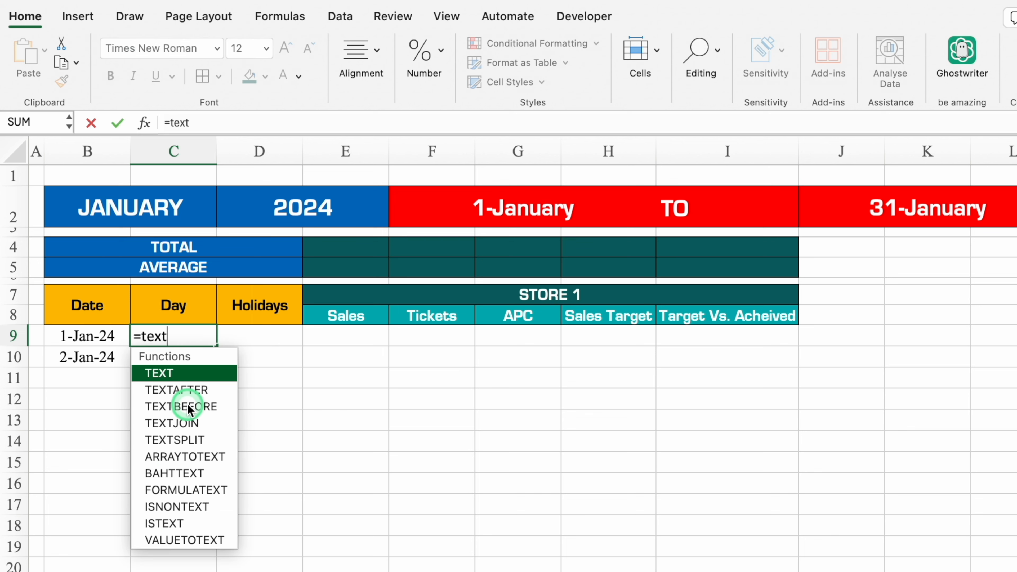
double_click(175, 374)
left_click(105, 333)
type(",")
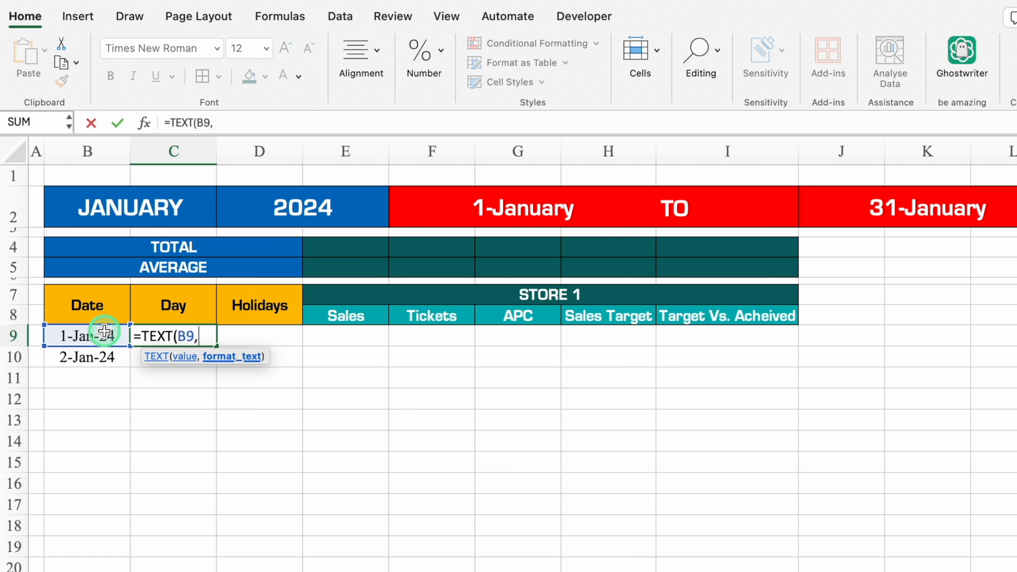
type("\"DDD")
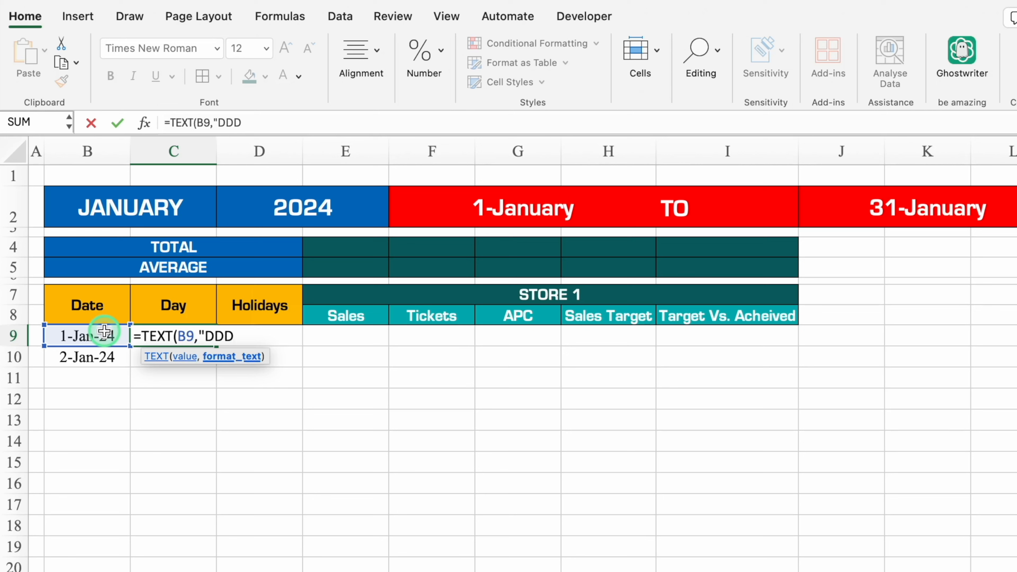
type("\")")
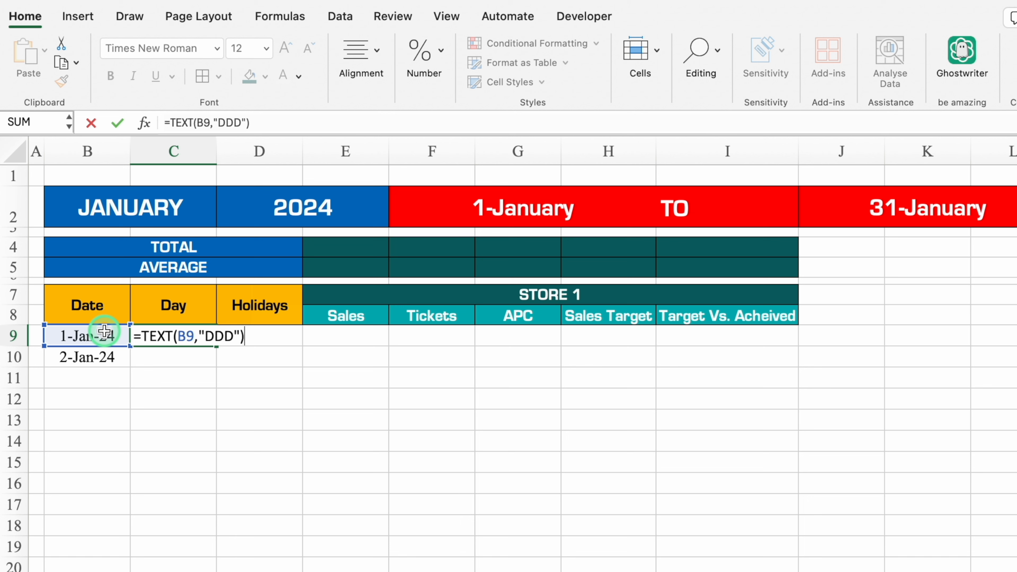
key("Return")
key("Up")
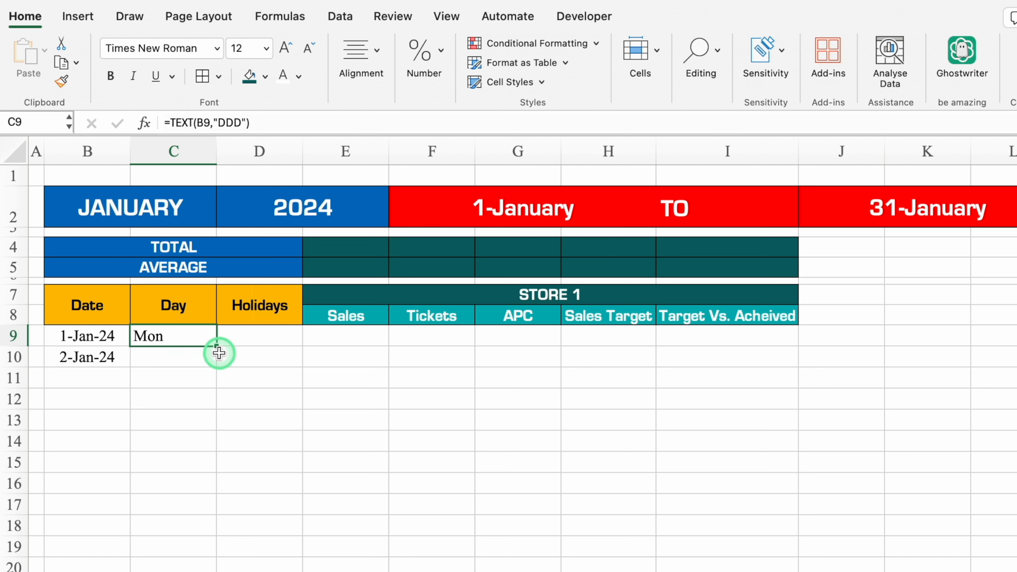
left_click_drag(216, 354, 216, 364)
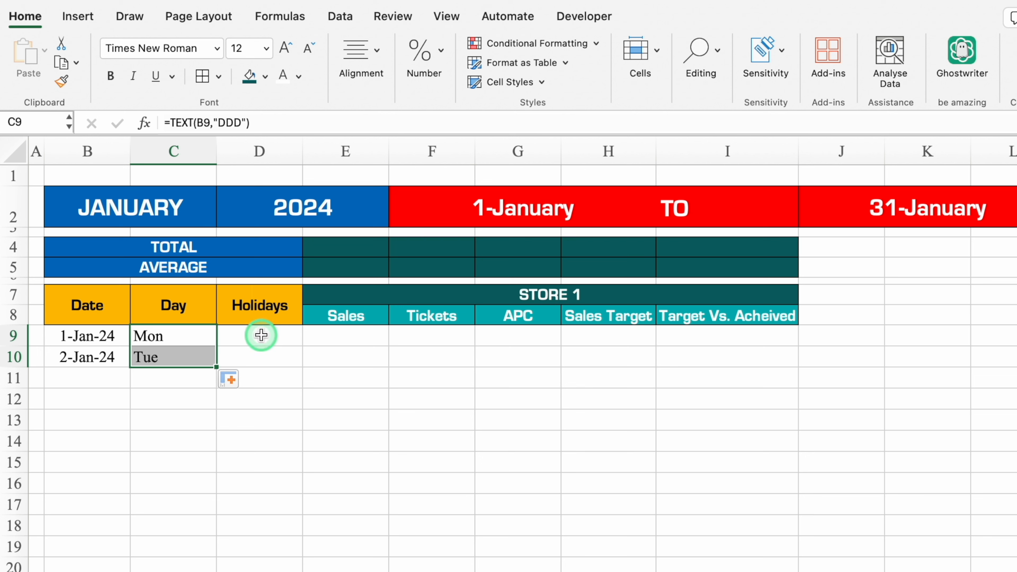
Build the holiday lookup =VLOOKUP(B9,Settings!$E:$F,2,0) in D9, using the Dates and Holidays columns of the Settings sheet
left_click(261, 335)
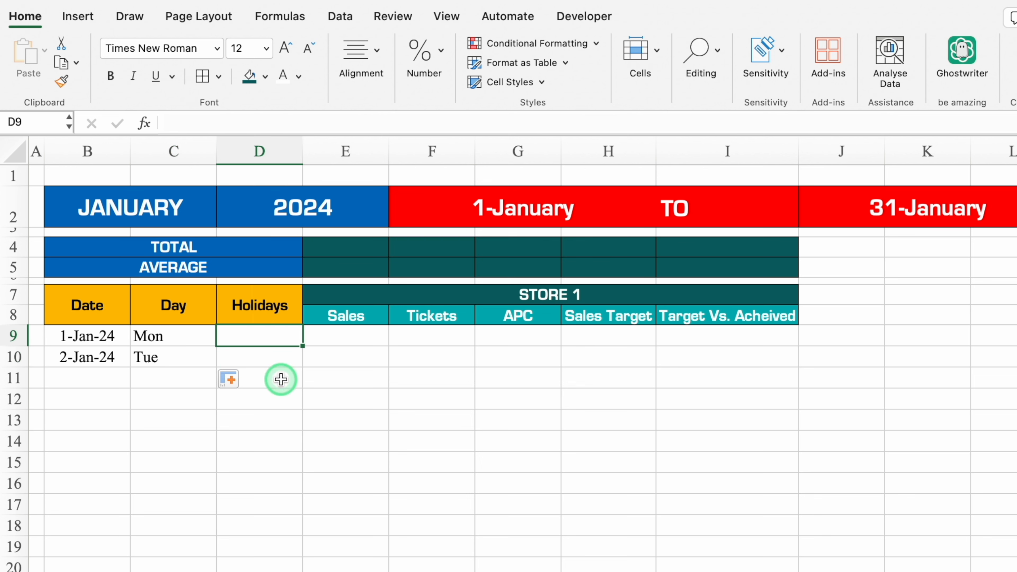
type("=")
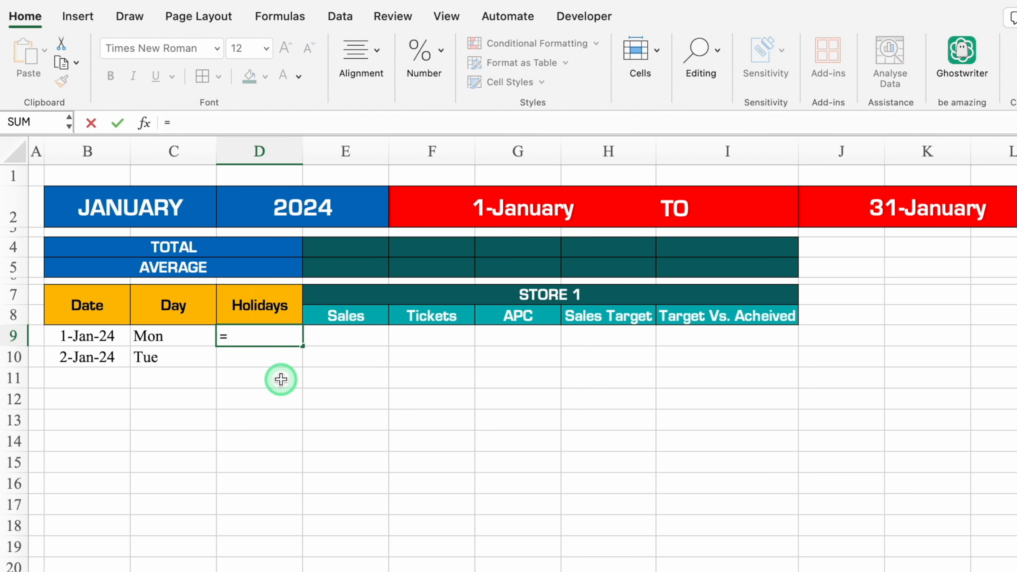
type("vl")
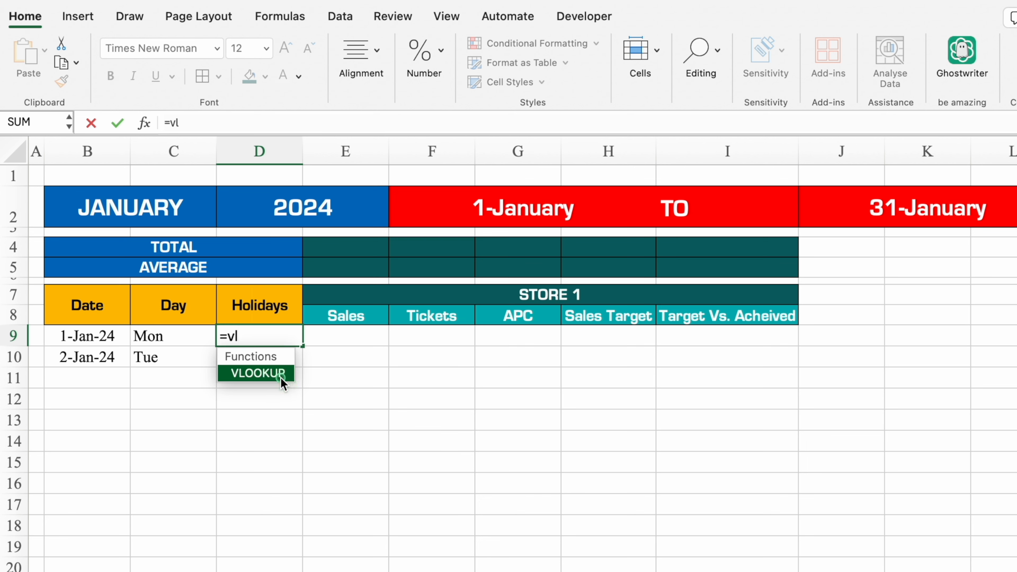
key("Tab")
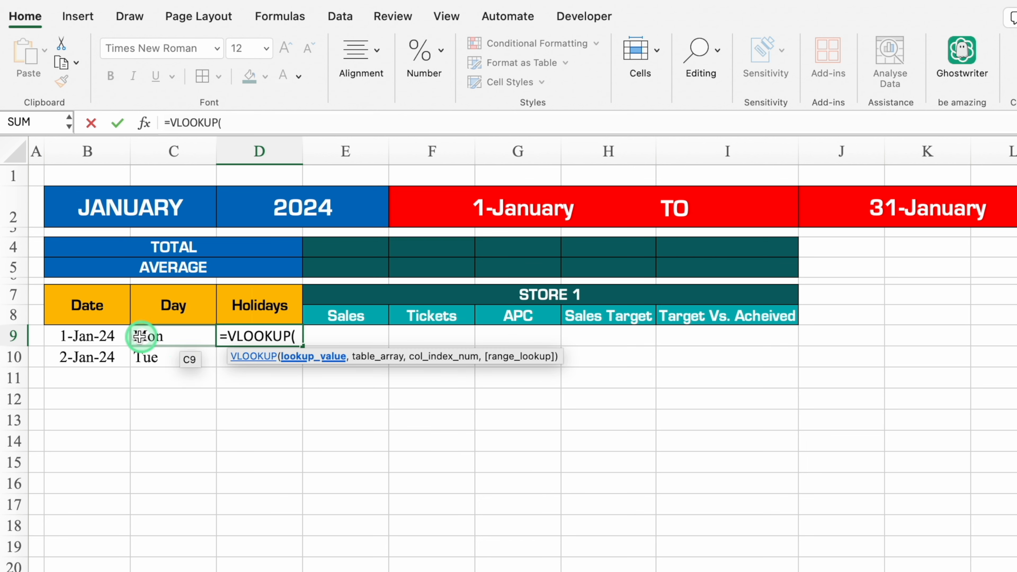
left_click(112, 337)
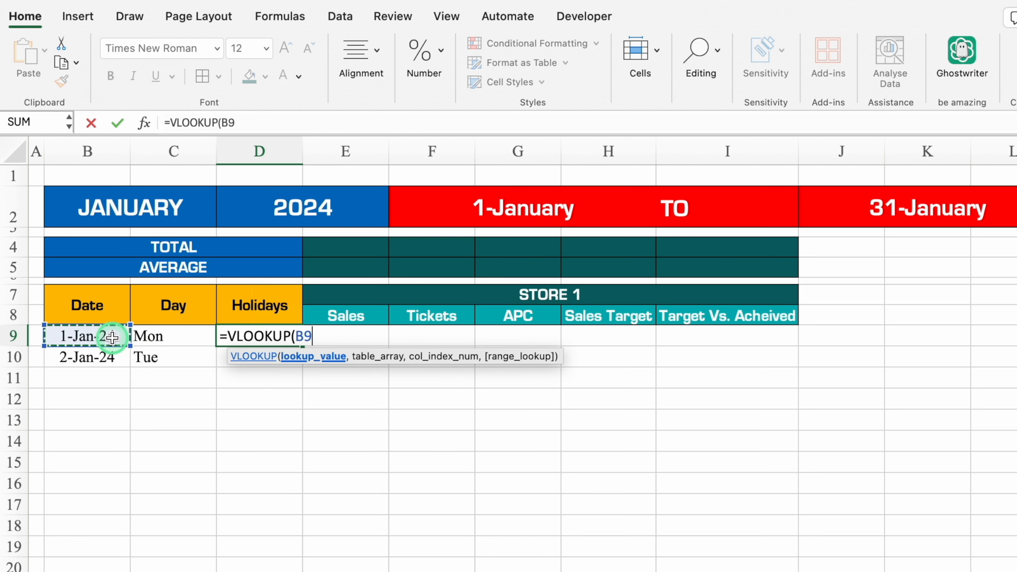
type(",")
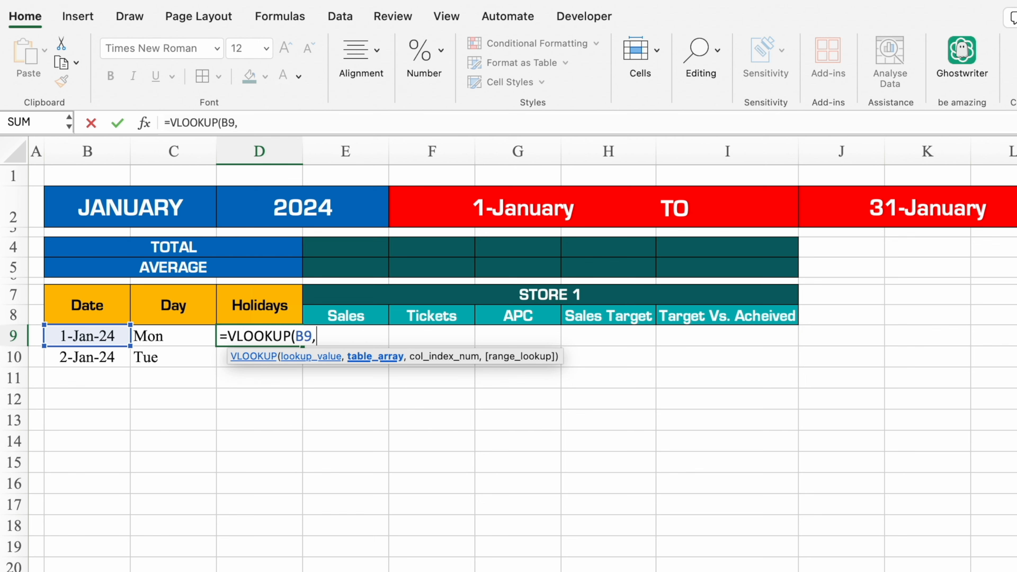
key("ctrl+Page_Up")
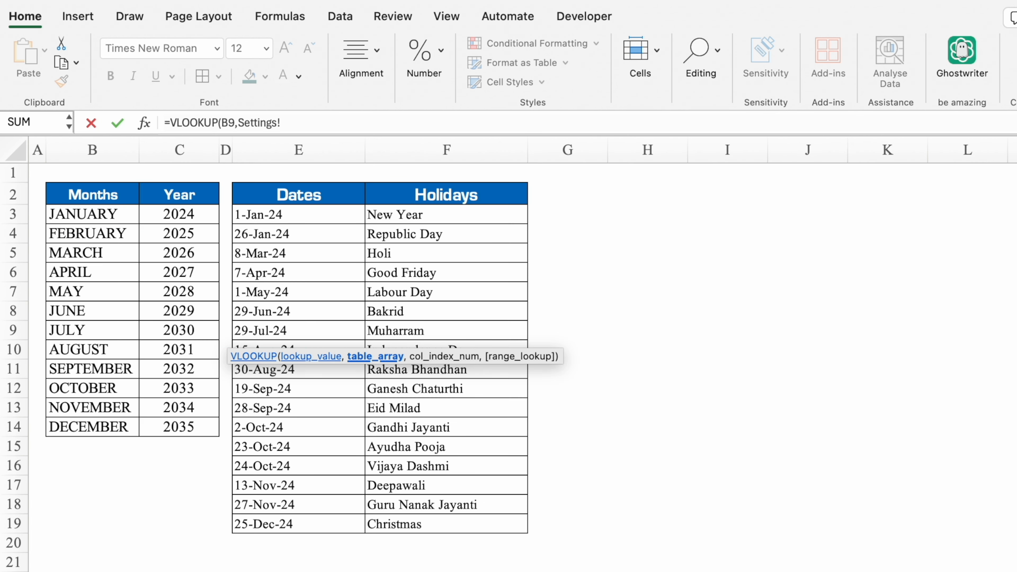
left_click_drag(295, 149, 423, 163)
key("F4")
type(",")
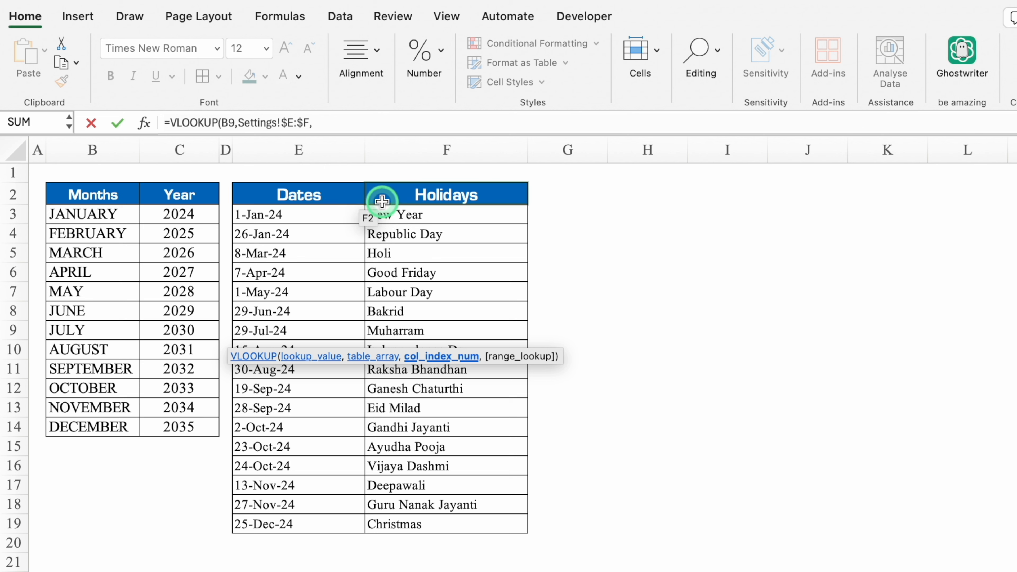
type("2,")
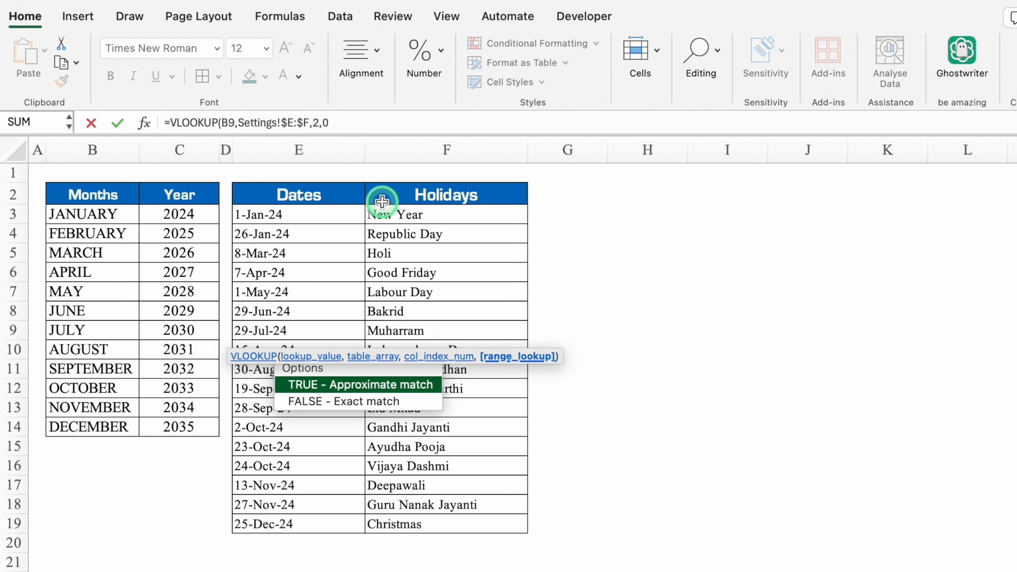
type("0)")
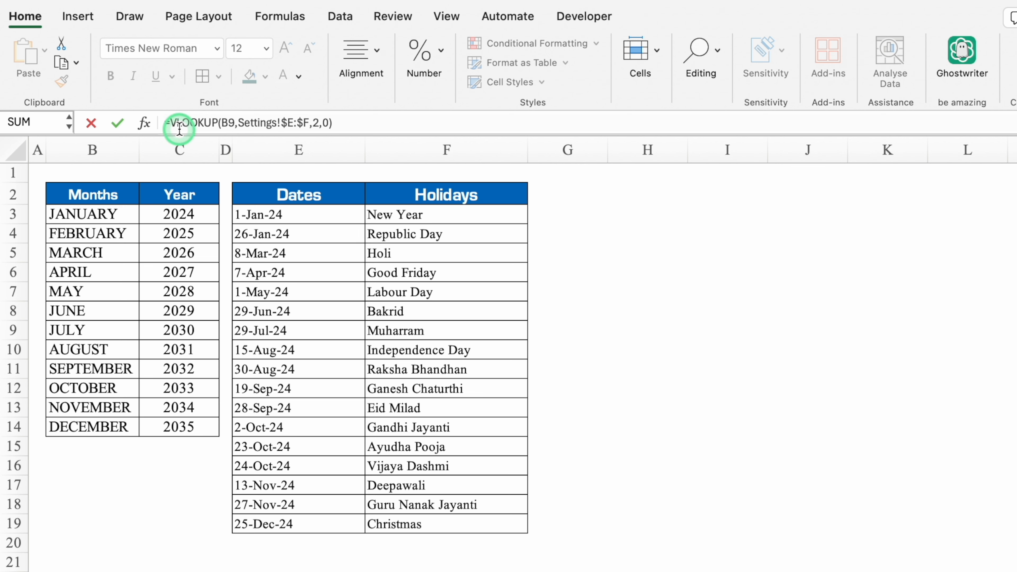
Wrap the D9 holiday lookup in IFERROR with "" as the fallback value and commit the formula
left_click(171, 123)
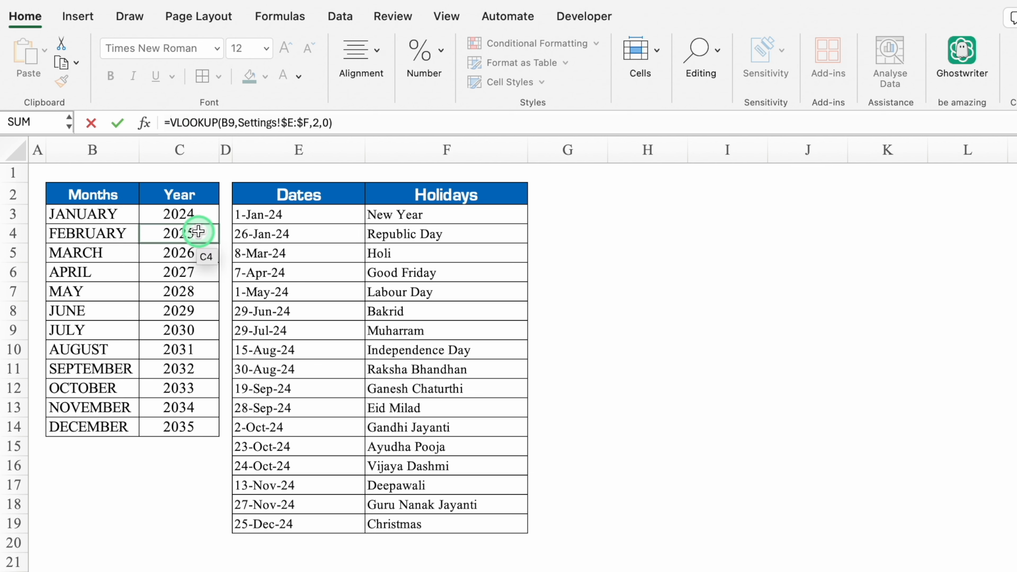
type("iferr")
double_click(189, 158)
left_click(400, 126)
type(",\"")
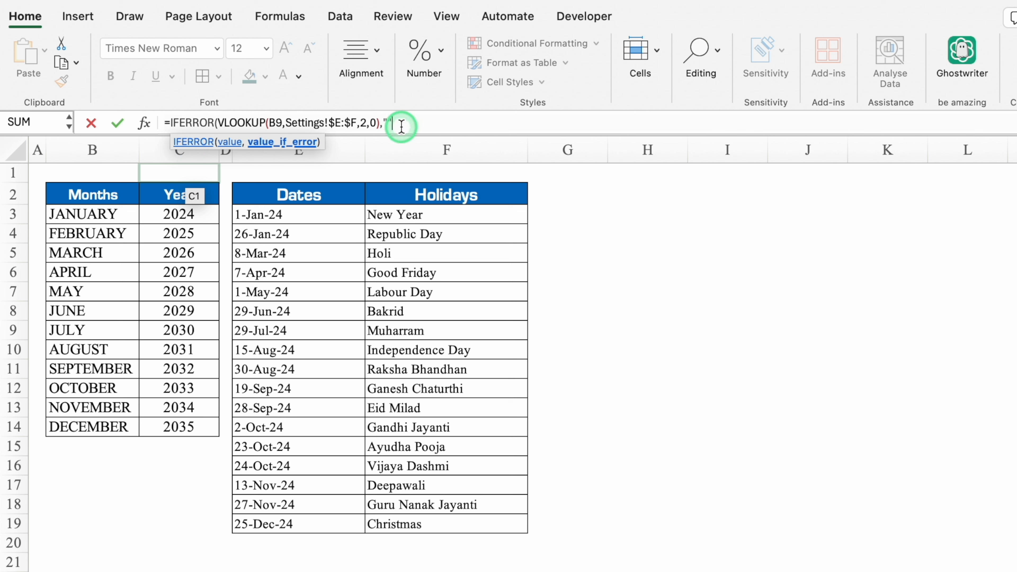
type("\")")
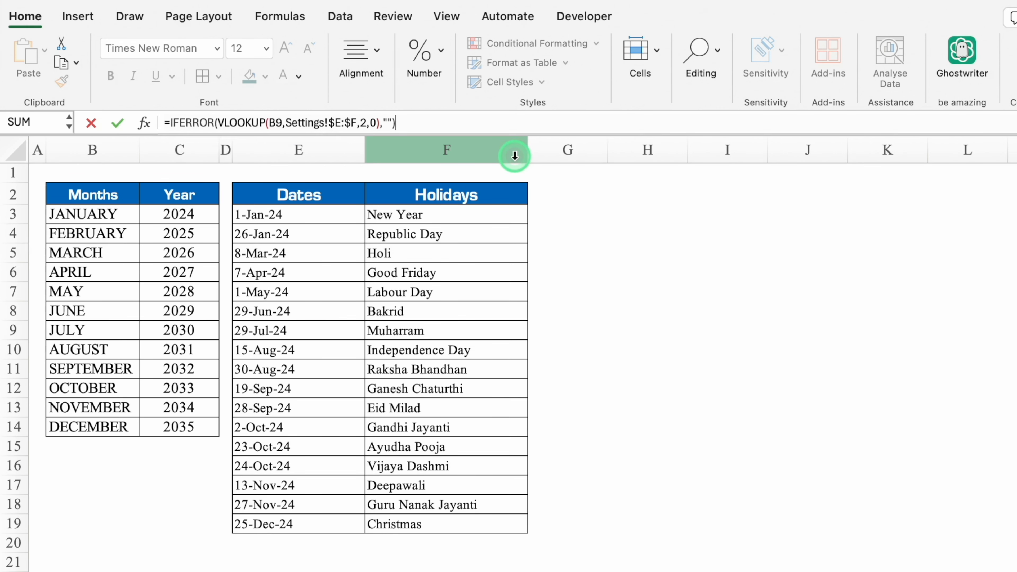
key("Return")
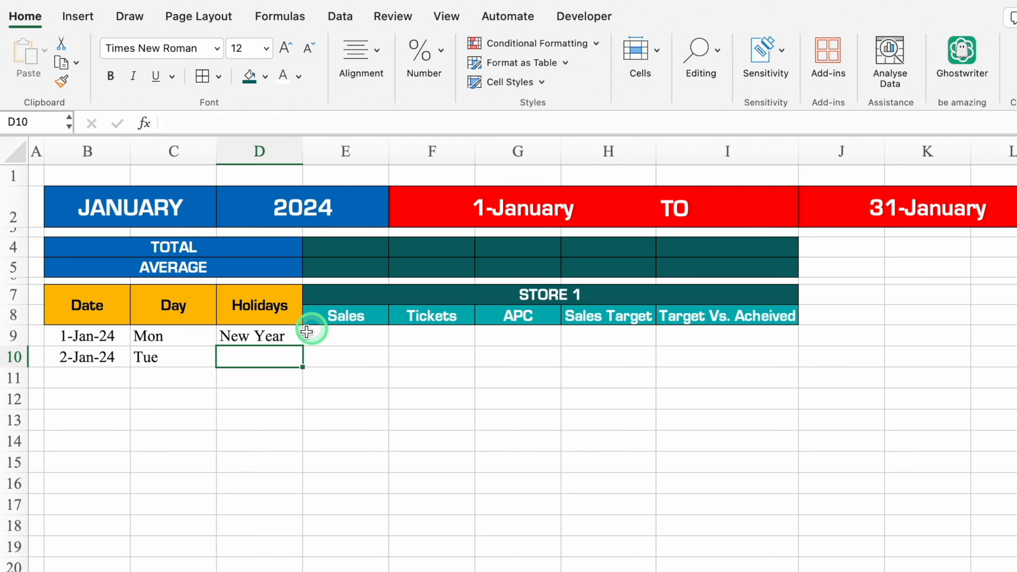
key("Up")
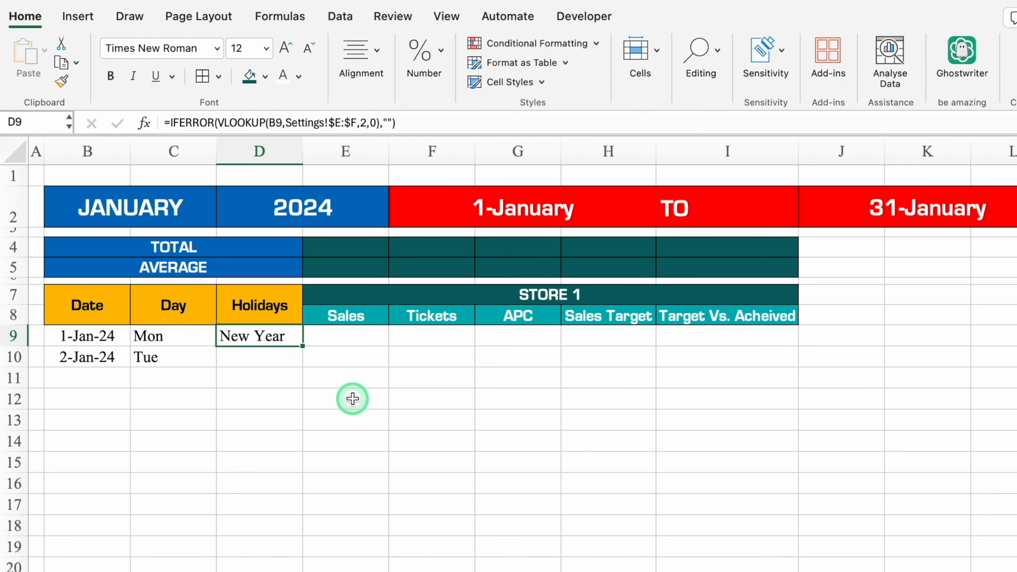
Widen the Holidays column D to about twice its width and copy the D9 formula down to D10
left_click_drag(302, 153, 390, 179)
left_click_drag(390, 348, 389, 362)
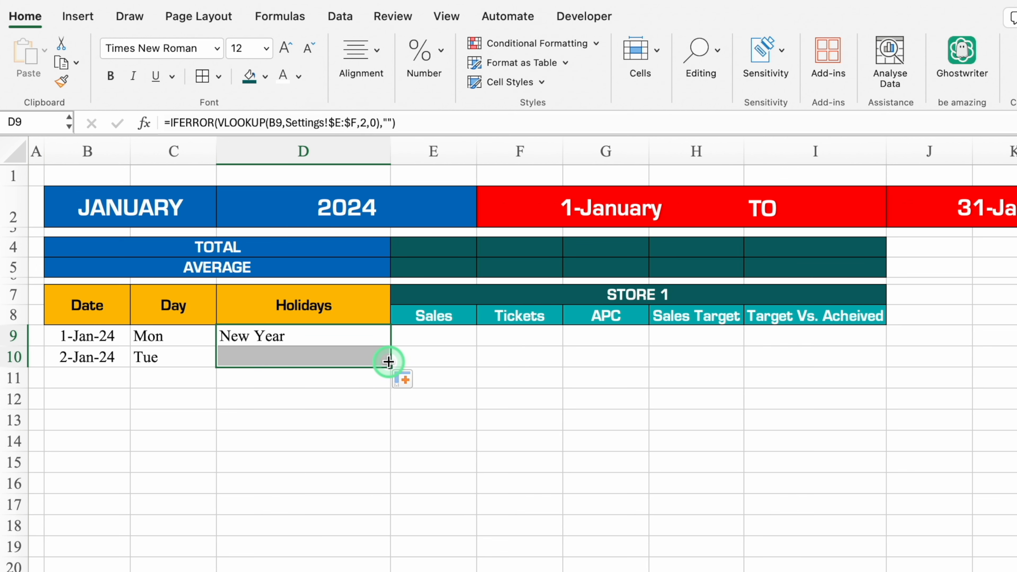
left_click(320, 416)
Copy the date, day and holiday formulas of B10:D10 down to row 39
left_click_drag(66, 356, 256, 357)
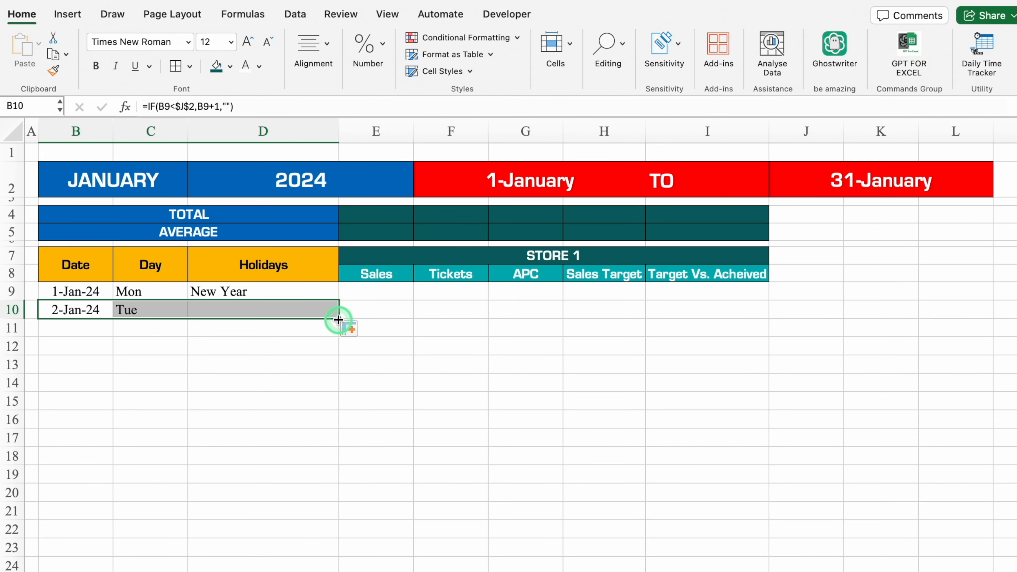
left_click_drag(390, 367, 381, 569)
left_click_drag(331, 493, 338, 539)
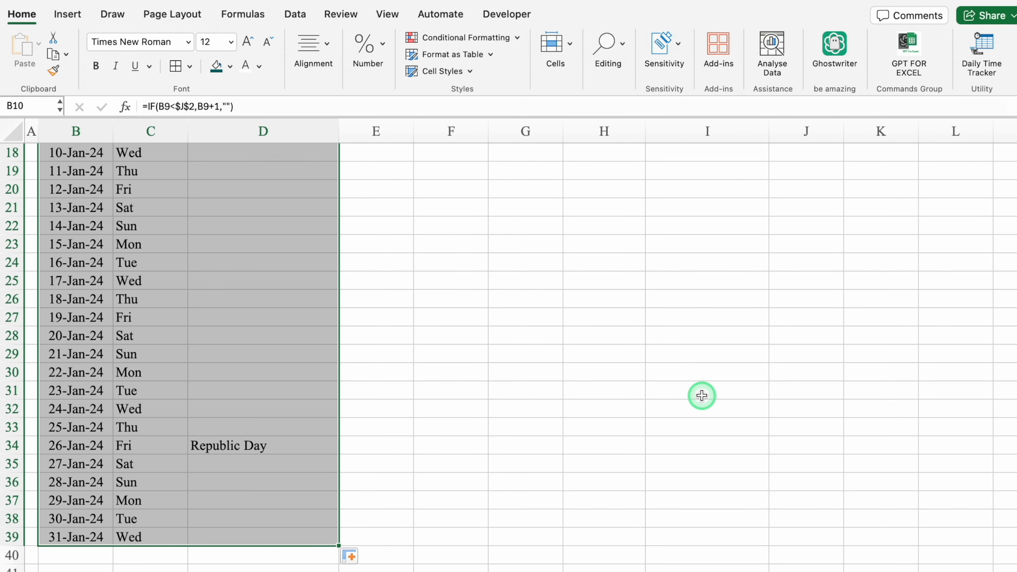
Add borders to all cells of the Date, Day and Holidays rows, including row 9
left_click(175, 66)
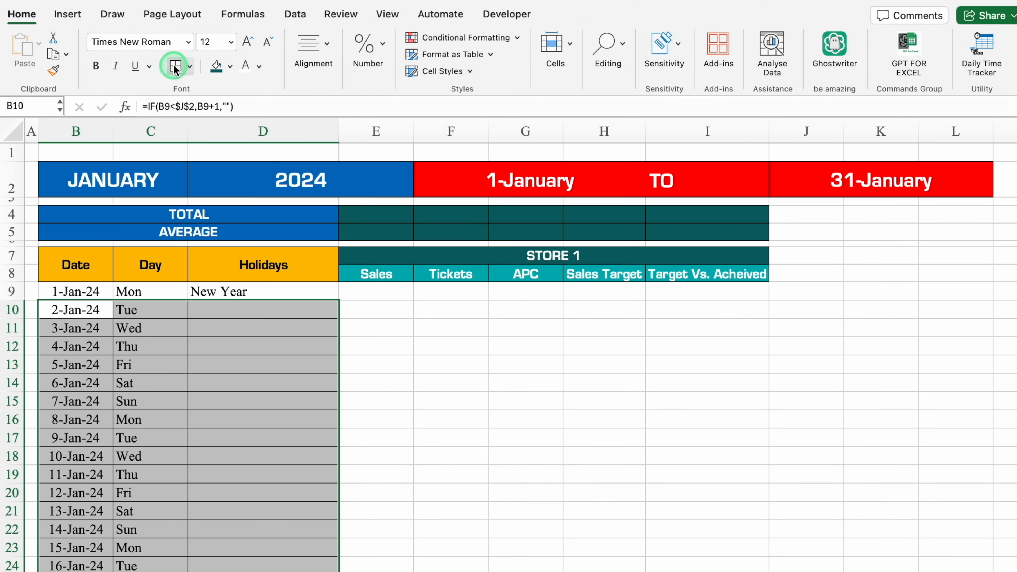
left_click(437, 334)
left_click_drag(76, 292, 231, 291)
left_click(178, 69)
left_click(443, 359)
left_click(165, 291)
Add borders to the whole table from the Date header B7 across to column I and down to the last date row
left_click(89, 258)
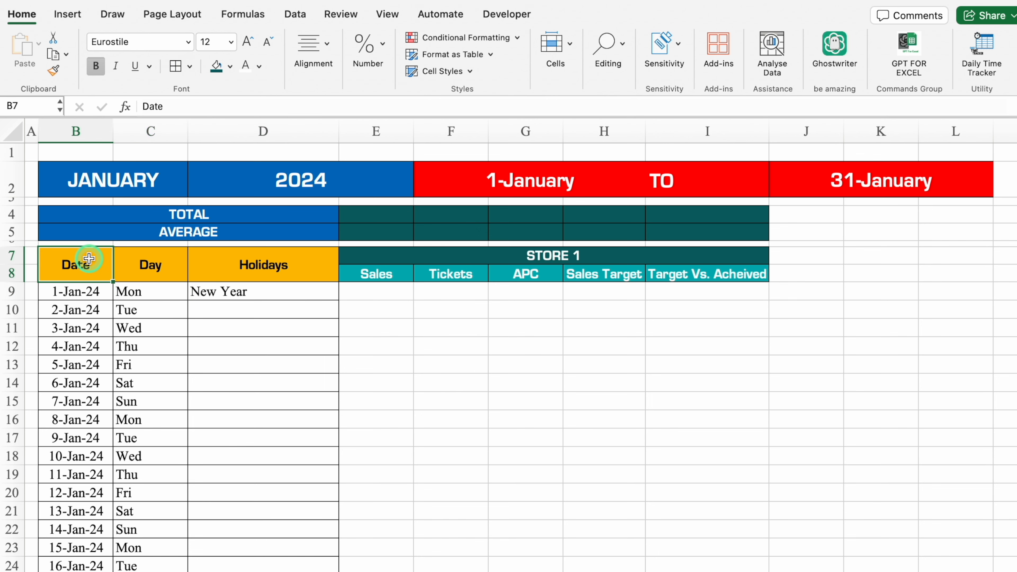
key("ctrl+shift+Right")
key("shift+Down")
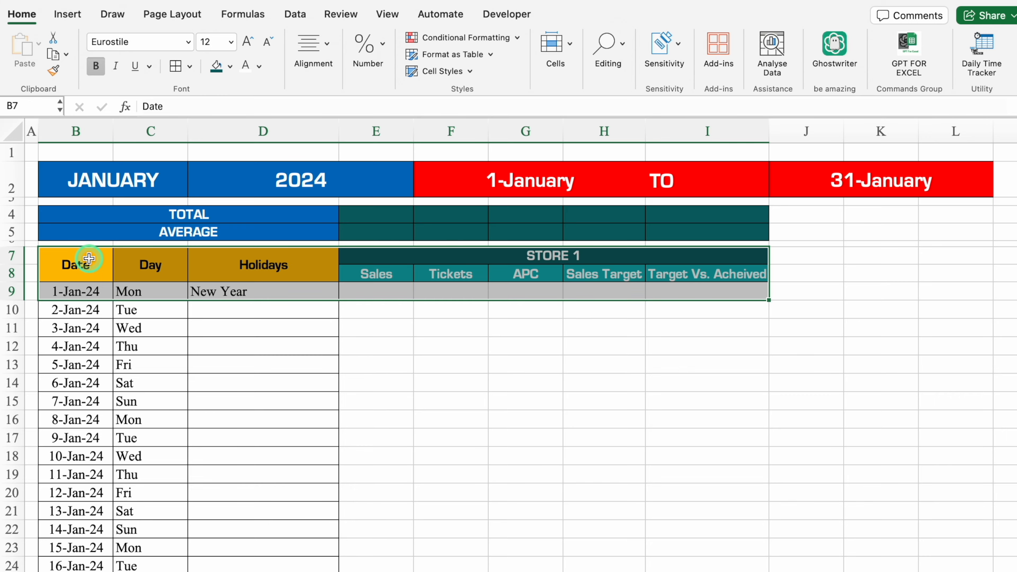
key("ctrl+shift+Down")
left_click(179, 66)
scroll(178, 68, "up", 5)
left_click(244, 310)
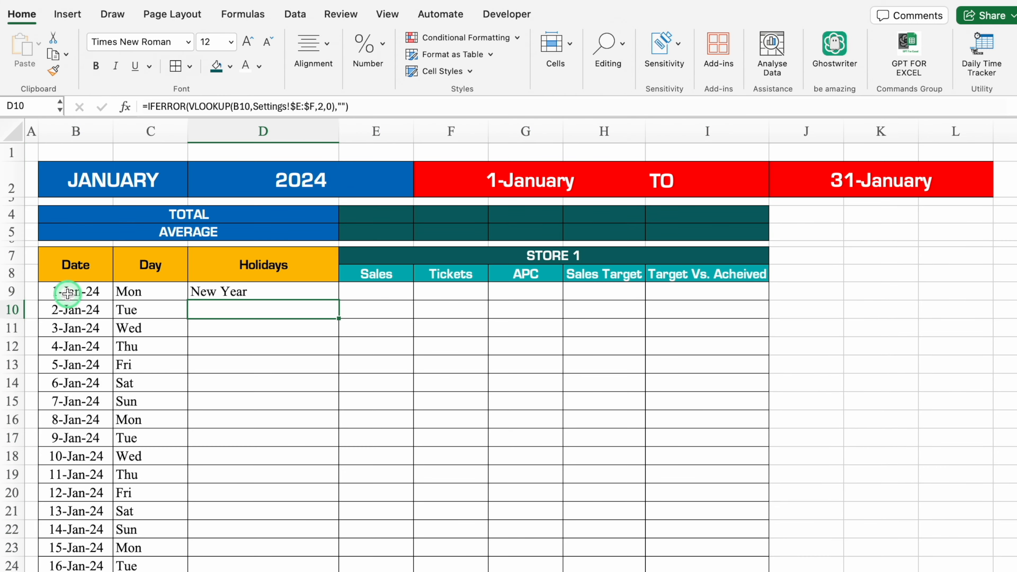
Start a Classic conditional formatting rule that uses a formula for the Date, Day and Holidays cells from B9 down
left_click(67, 293)
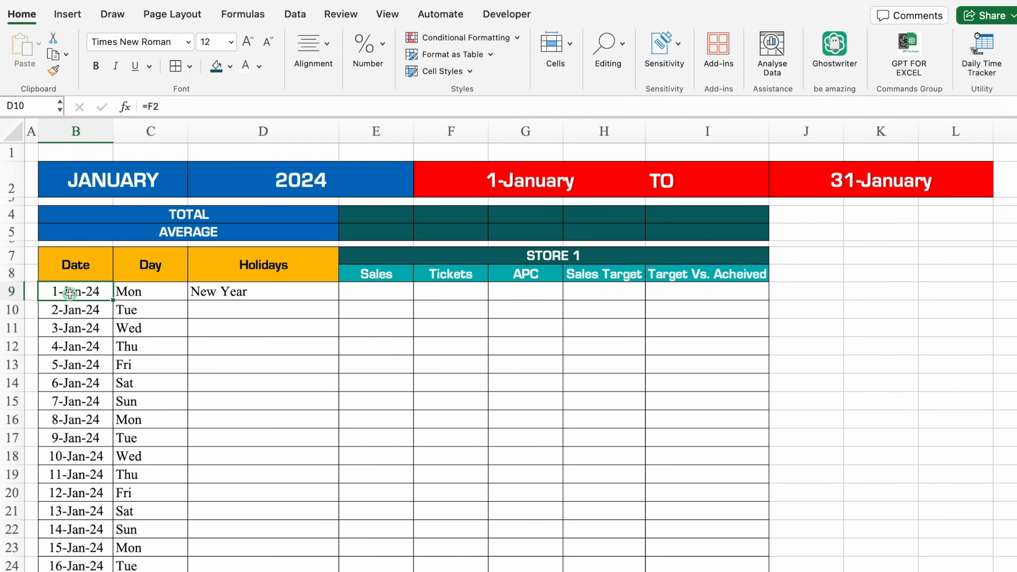
left_click_drag(70, 293, 290, 502)
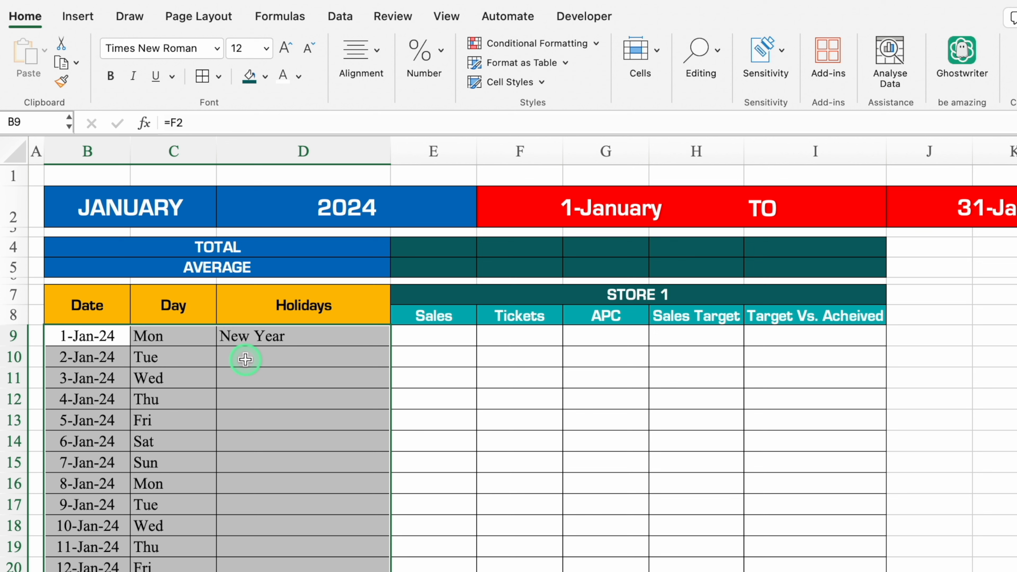
left_click(569, 42)
left_click(529, 193)
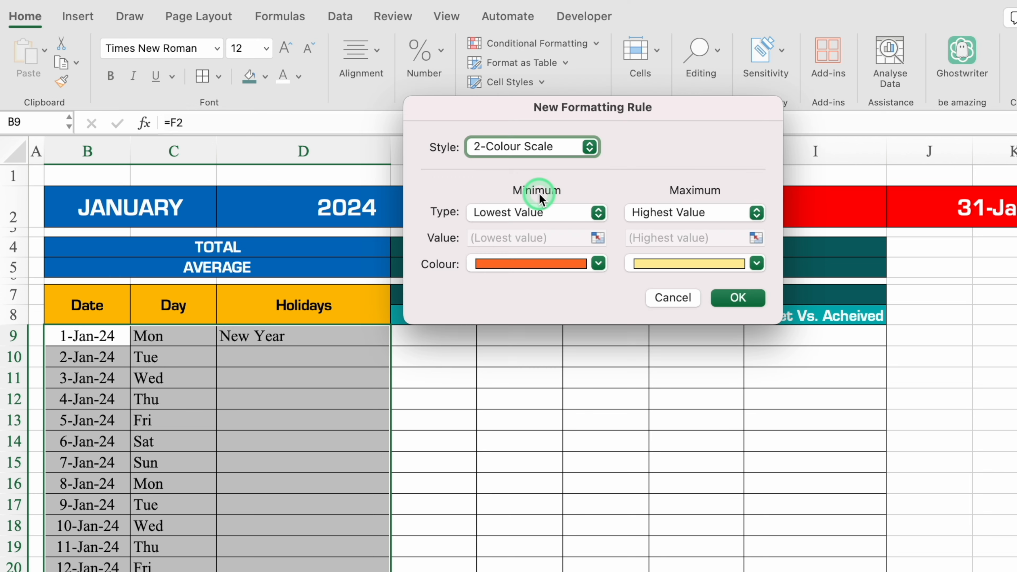
left_click(575, 162)
left_click(516, 223)
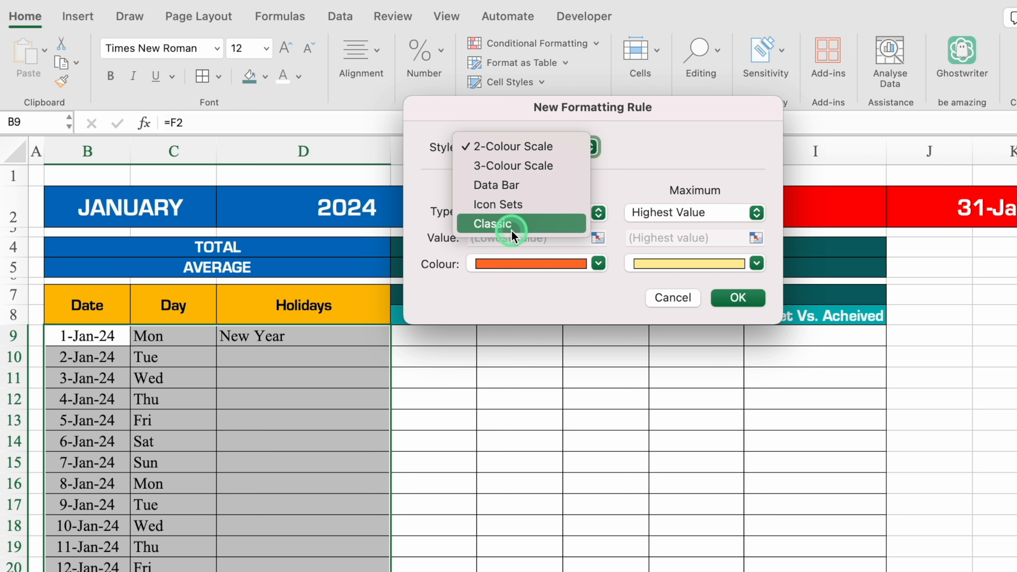
left_click(563, 190)
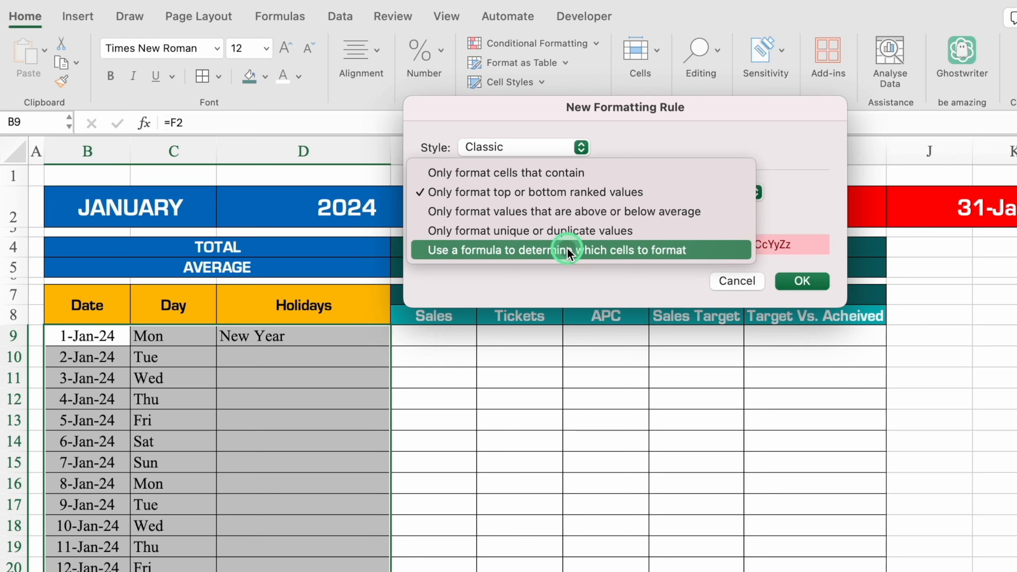
left_click(639, 251)
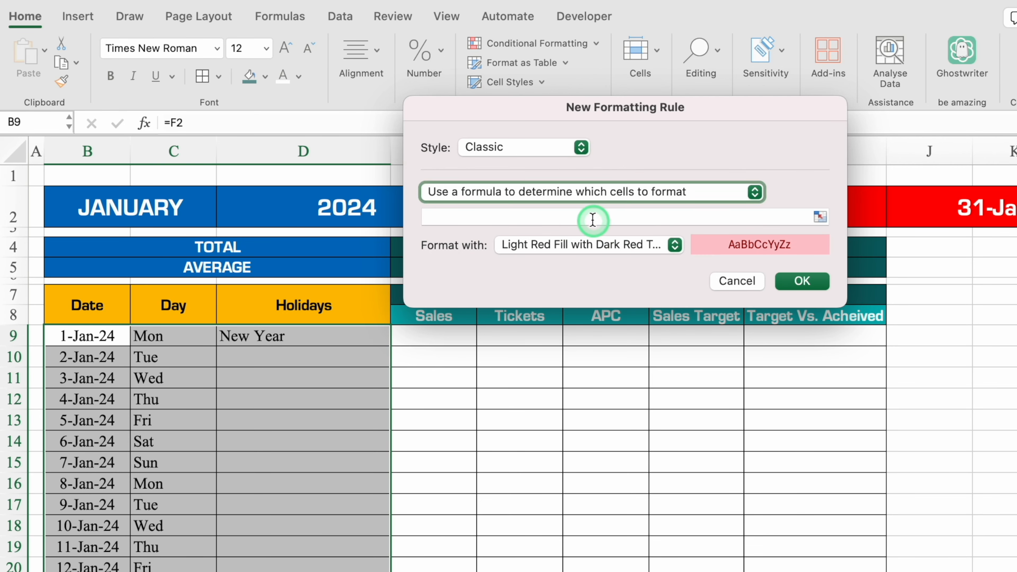
Enter =($C9="Sat")+ as the first part of the rule formula, locking only column C of the reference
left_click(590, 217)
type("=")
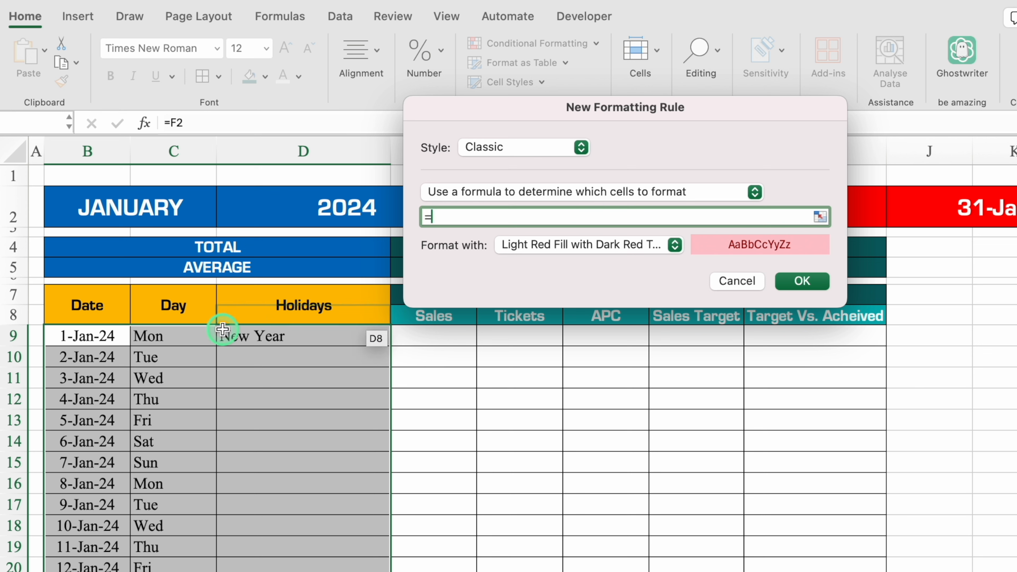
left_click(186, 331)
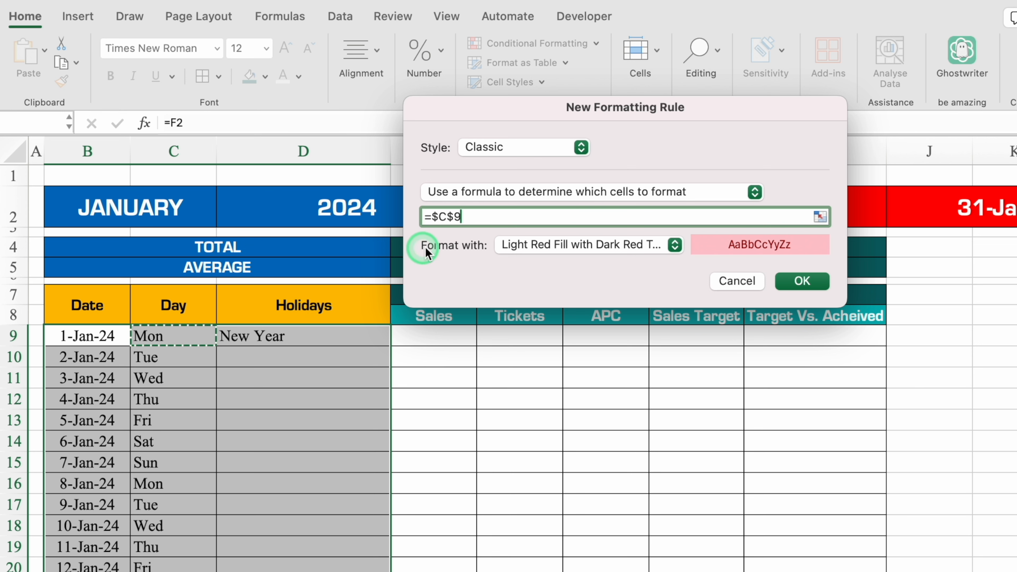
key("BackSpace")
key("Right")
type("=")
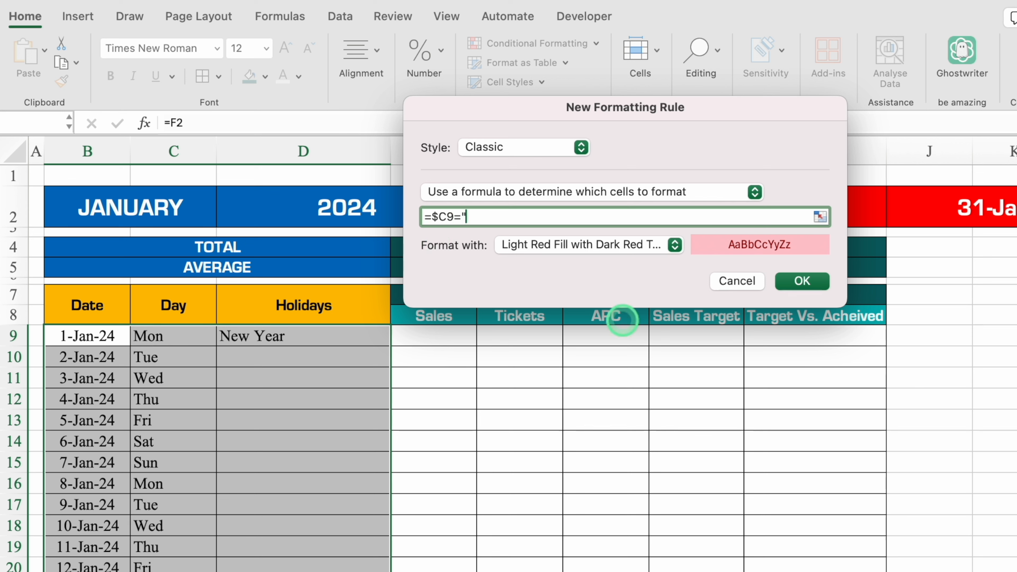
type("\"Sat\")")
left_click(431, 217)
type("(")
left_click(534, 217)
type("+")
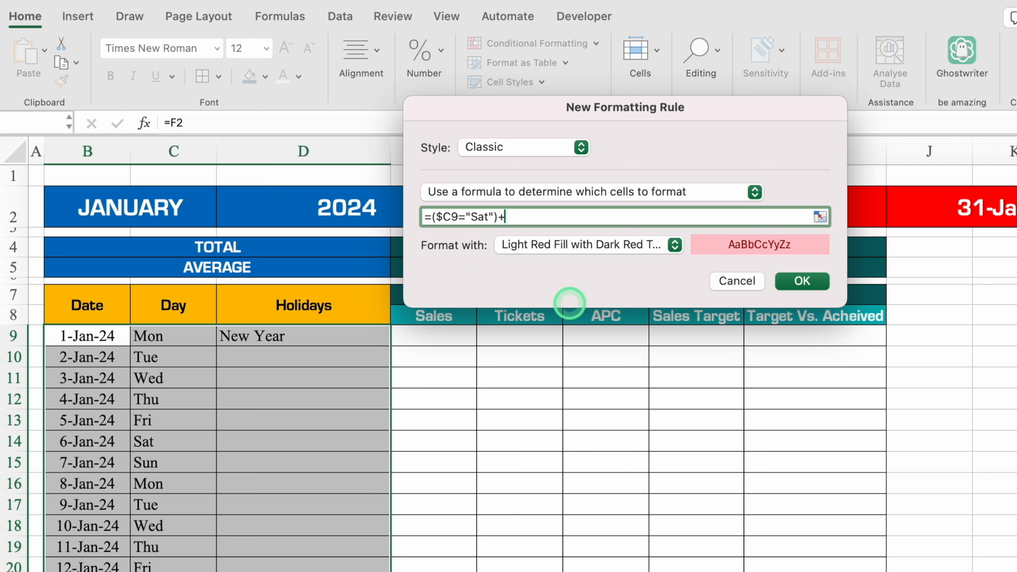
Complete the rule formula with ($C9="Sun") as the second weekend condition
left_click(175, 337)
left_click(528, 217)
key("BackSpace")
left_click(505, 217)
type("(")
left_click(556, 218)
type("=")
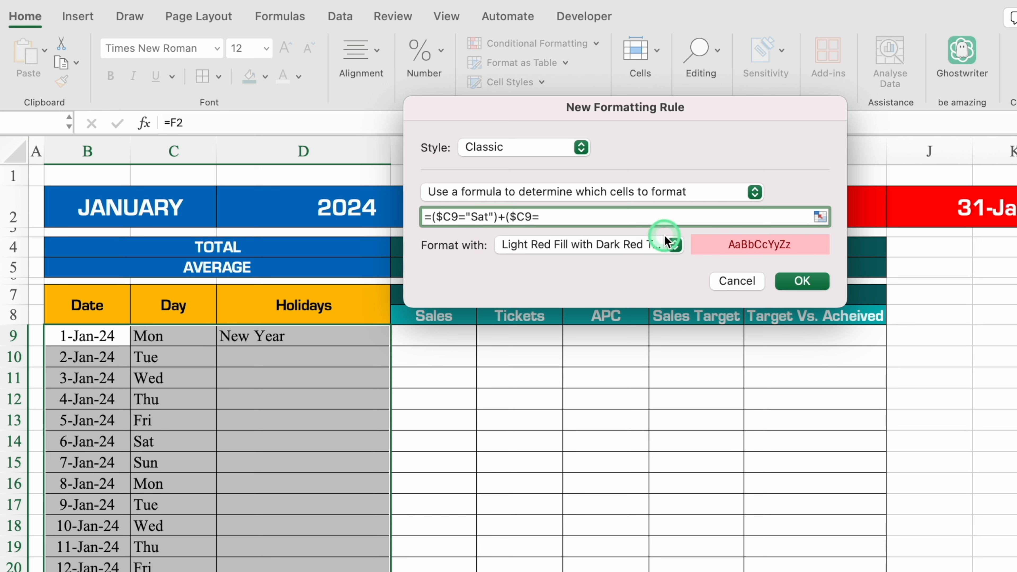
type("\"Sun\")")
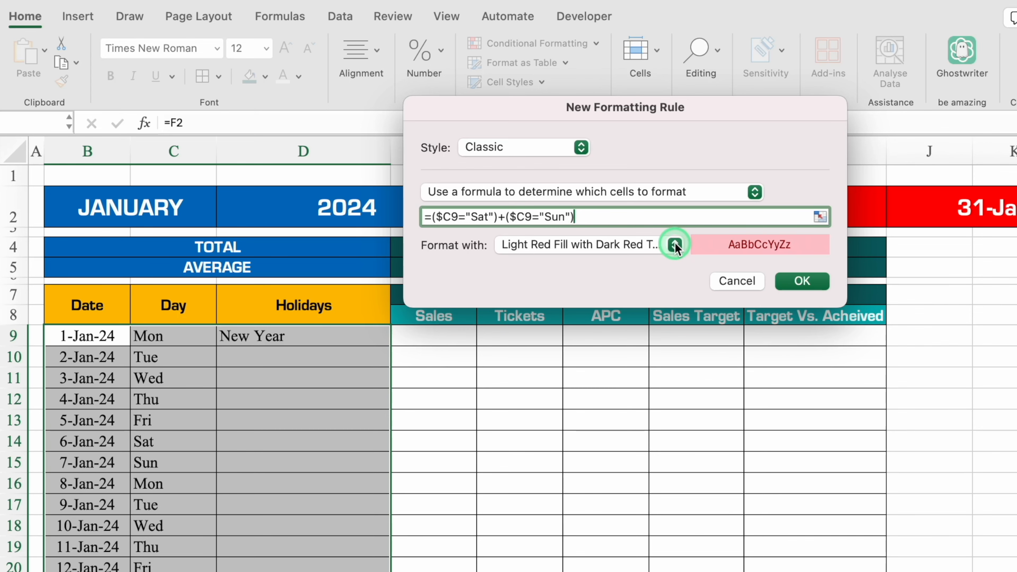
Give the weekend rule a custom format with red fill and white font, and apply the rule
left_click(674, 244)
left_click(605, 360)
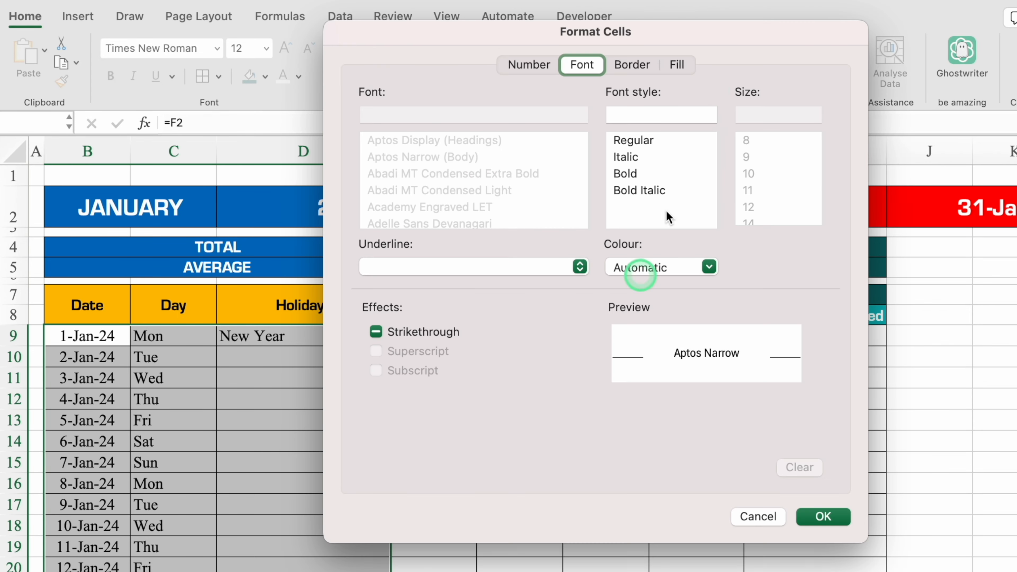
left_click(677, 64)
left_click(541, 130)
left_click(396, 327)
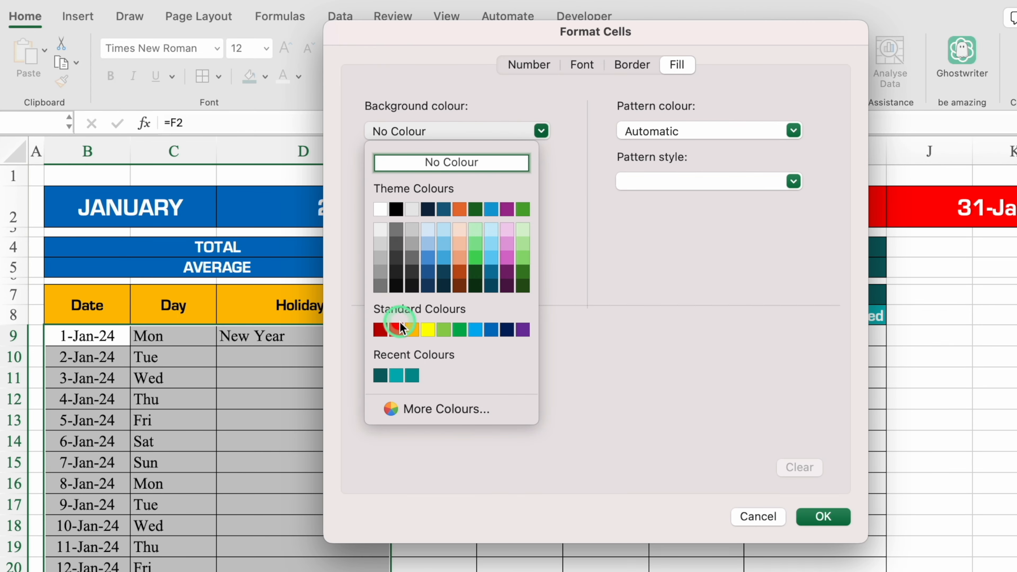
left_click(583, 66)
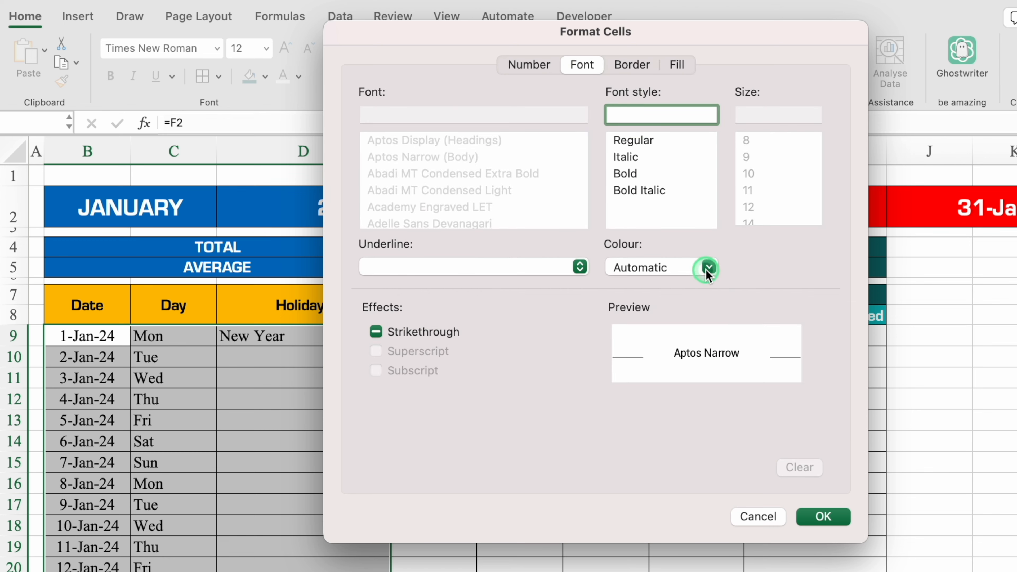
left_click(708, 266)
left_click(621, 347)
left_click(823, 517)
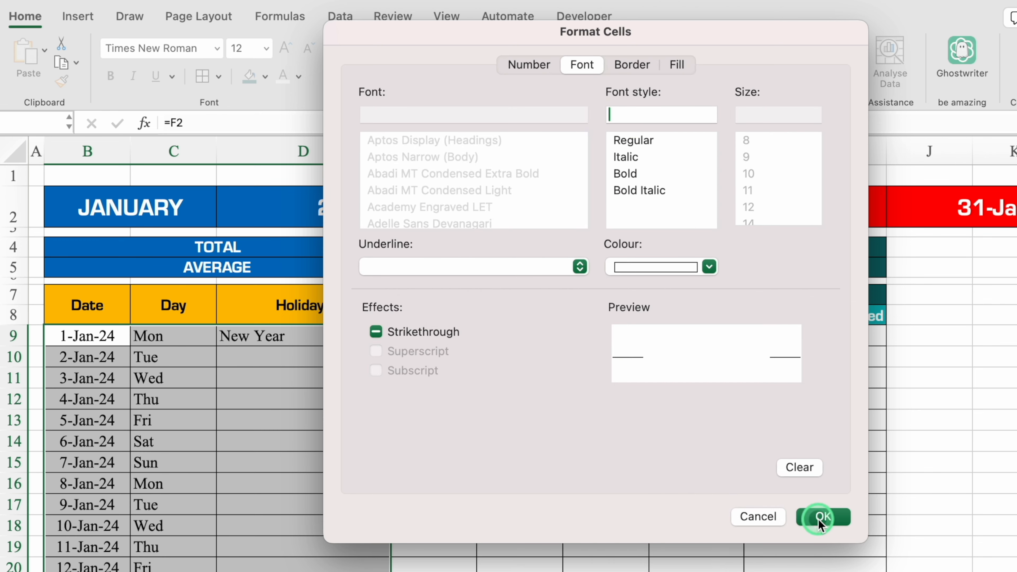
left_click(807, 281)
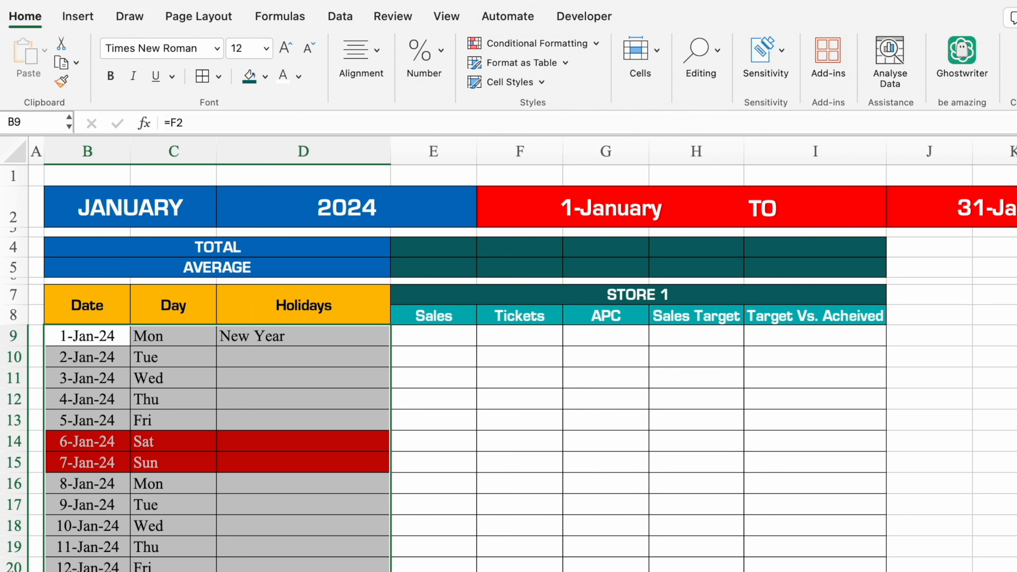
Switch the month in B2 to FEBRUARY to check the weekend highlighting, and set it back to JANUARY
left_click(130, 216)
left_click(223, 218)
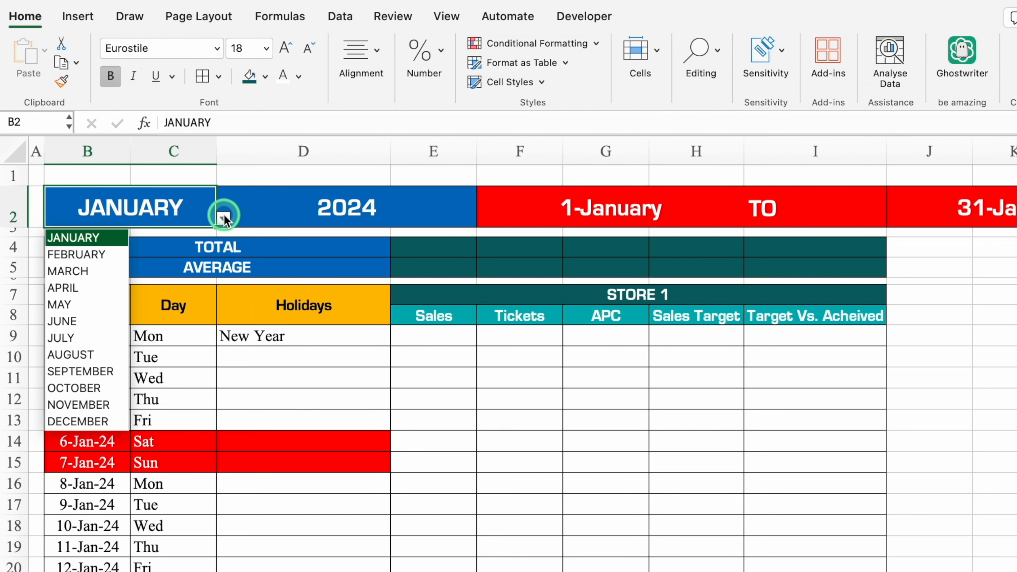
left_click(106, 251)
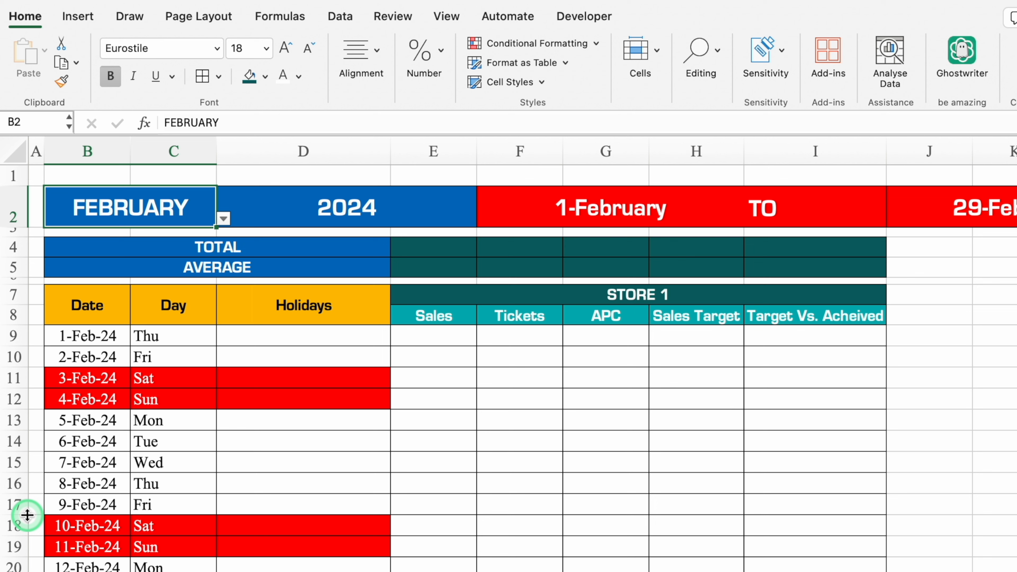
left_click(223, 219)
left_click(98, 238)
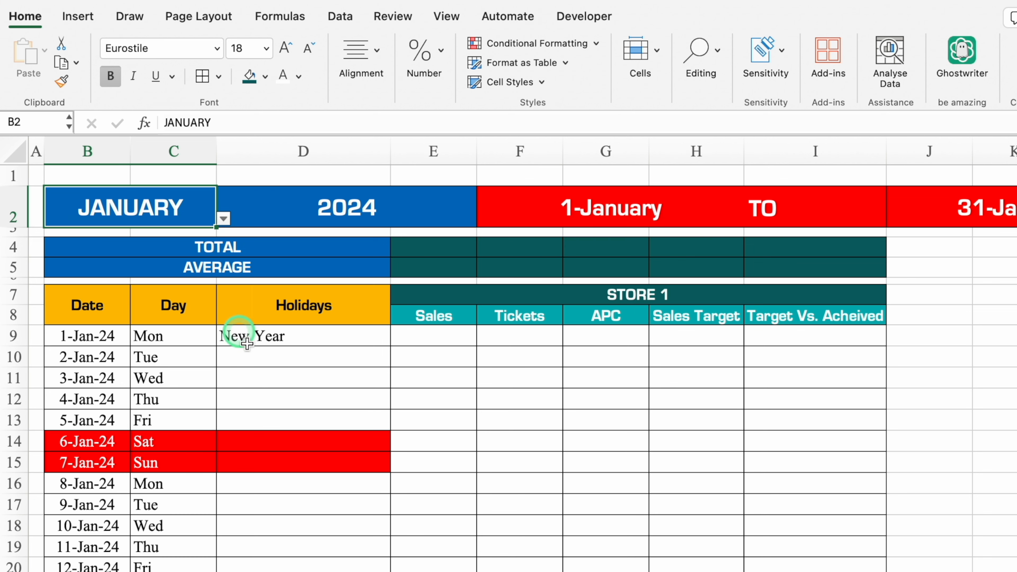
Start another Classic formula-based conditional formatting rule for the Date, Day and Holidays cells from B9 down
left_click_drag(95, 335, 322, 570)
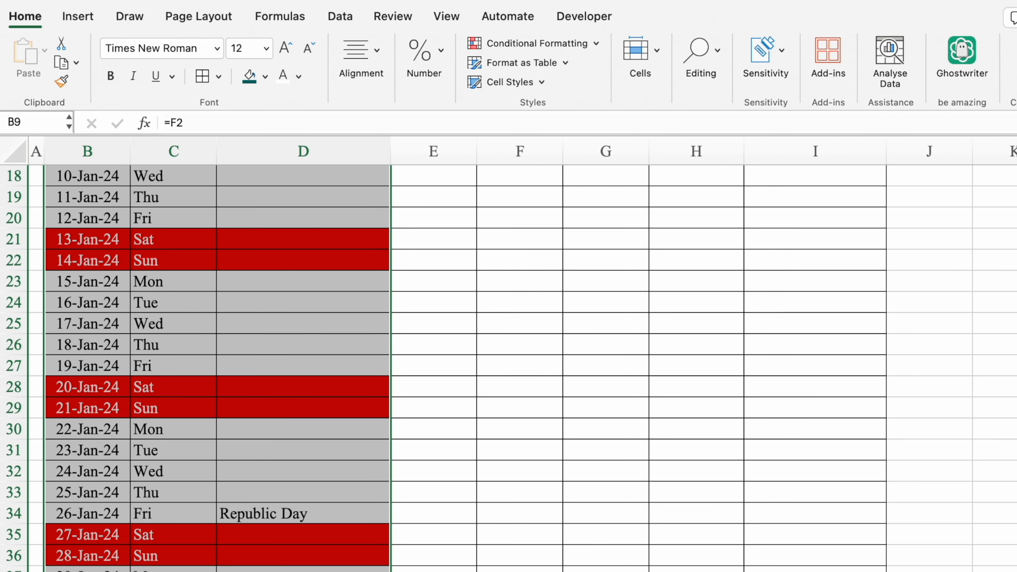
scroll(773, 292, "up", 10)
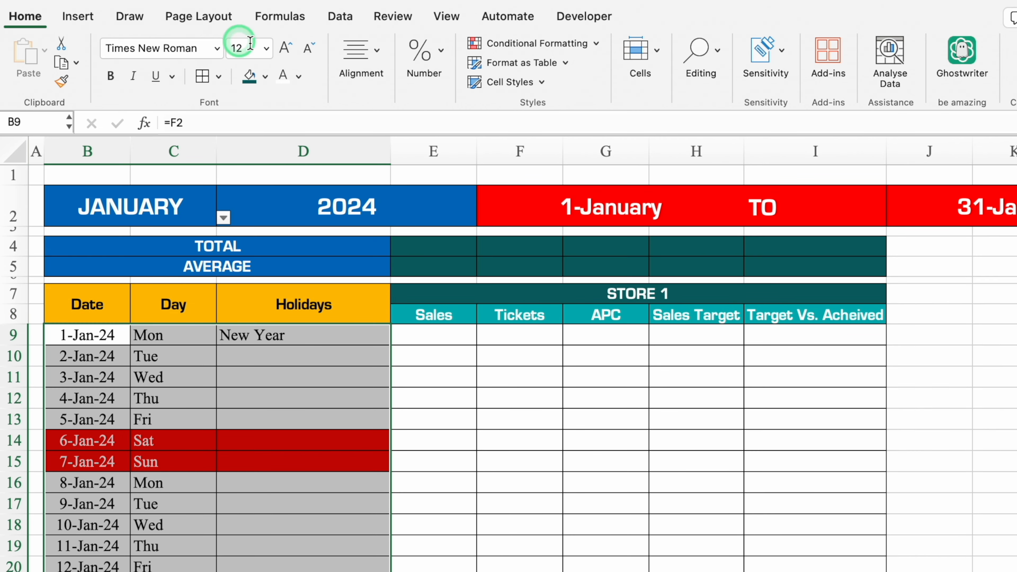
left_click(513, 44)
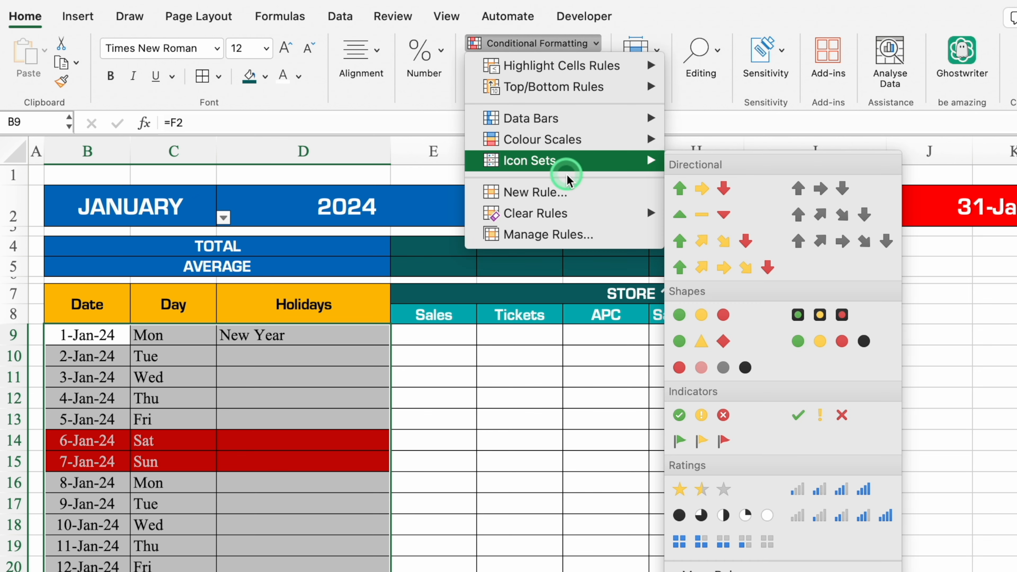
left_click(572, 193)
left_click(591, 147)
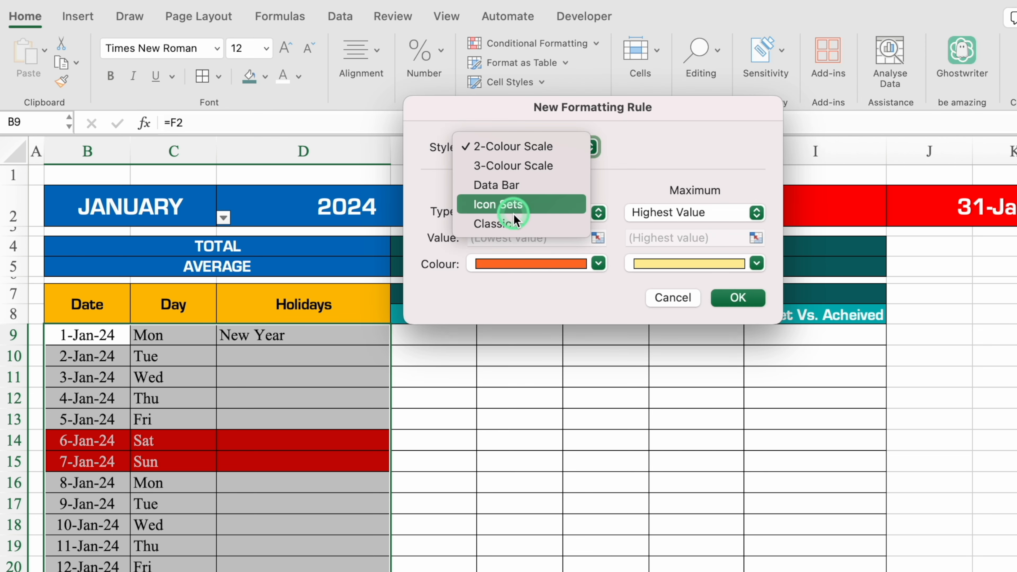
left_click(516, 222)
left_click_drag(637, 192, 678, 250)
Enter =$D9<>"" as the rule formula to match rows that contain a holiday
left_click(598, 219)
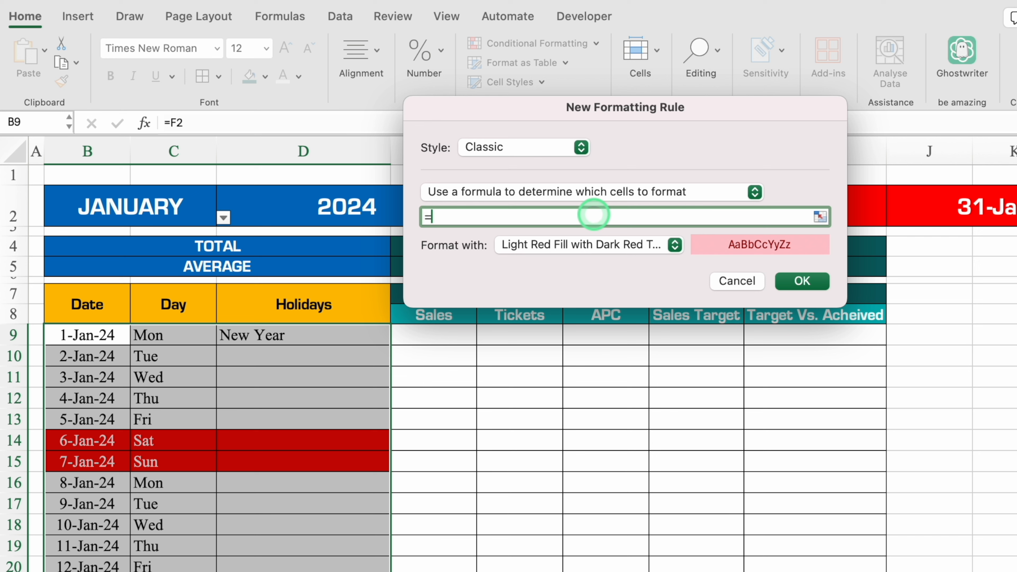
left_click(304, 333)
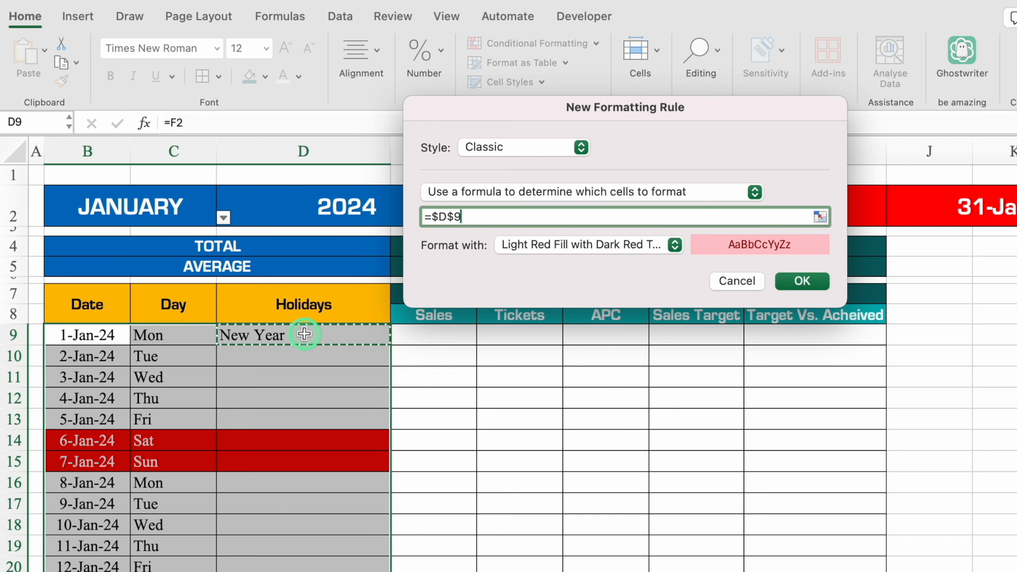
left_click(454, 216)
key("BackSpace")
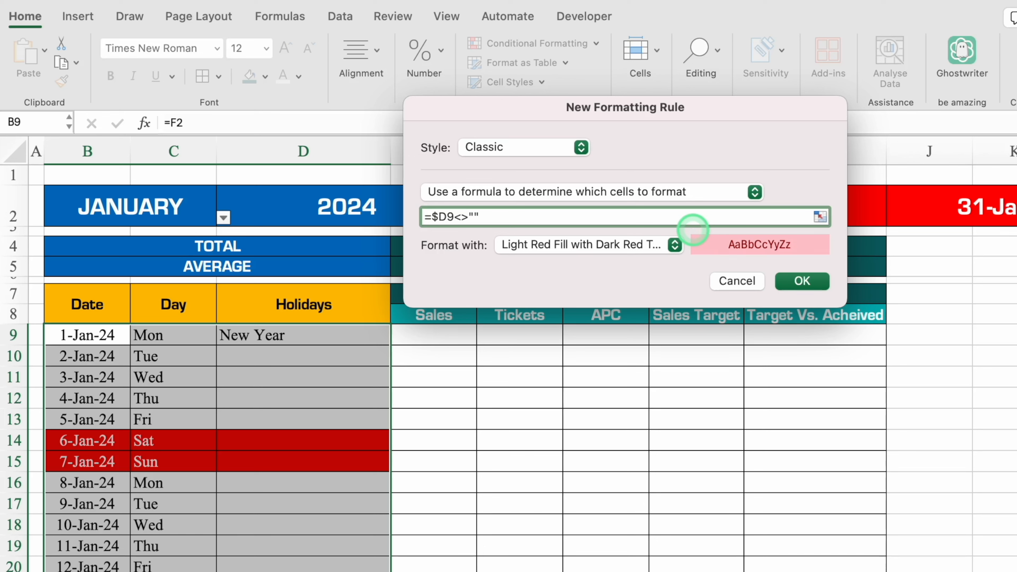
Give the holiday rule a custom format with blue fill and white font, and apply the rule
left_click(674, 245)
left_click(615, 360)
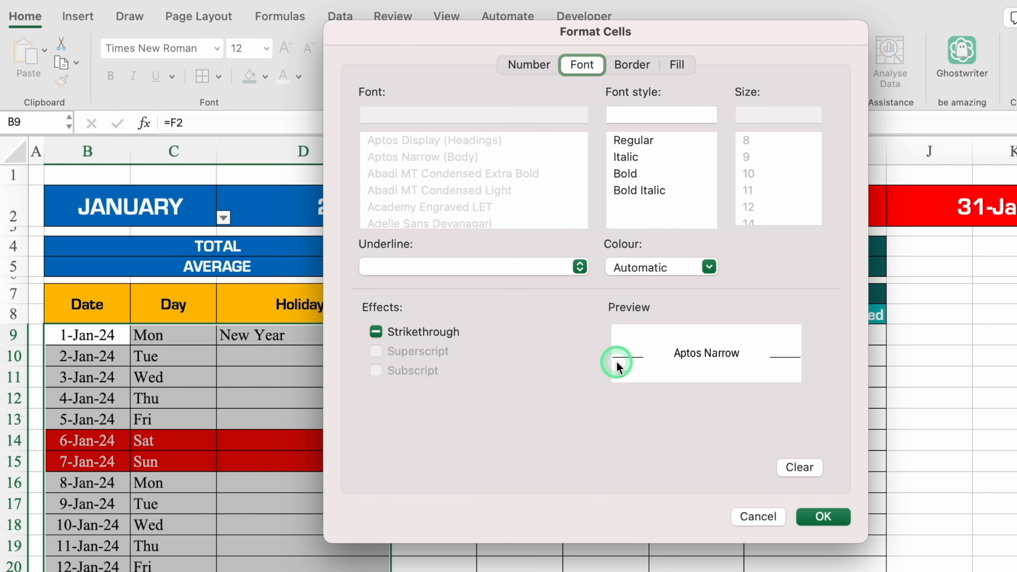
left_click(678, 64)
left_click(542, 131)
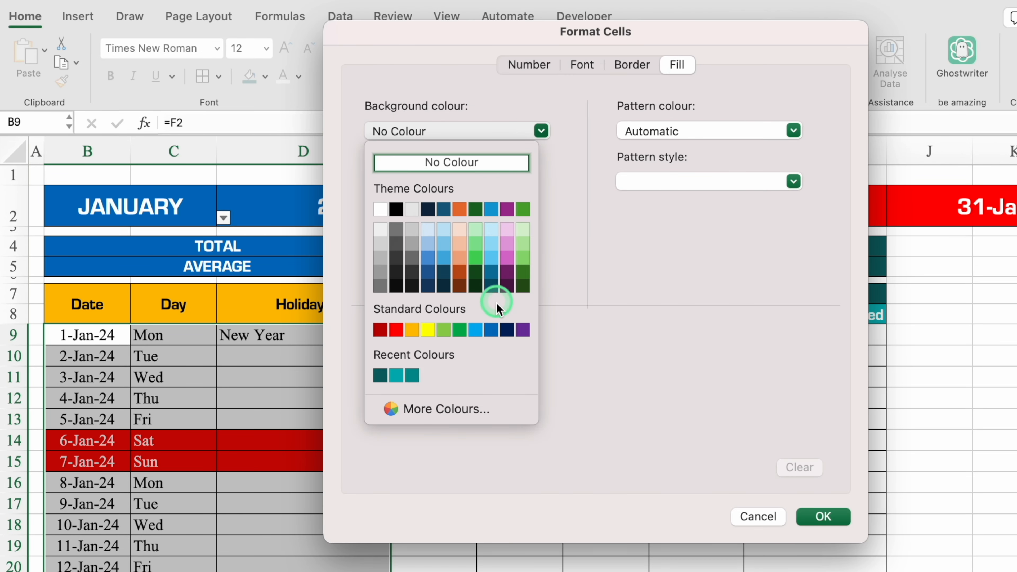
left_click(496, 328)
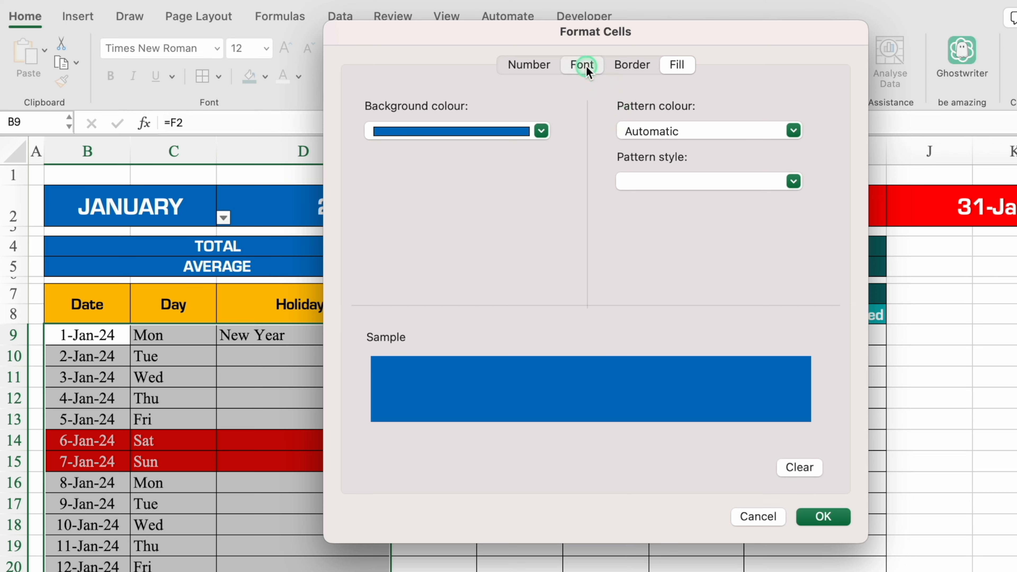
left_click(585, 65)
left_click(708, 266)
left_click(621, 341)
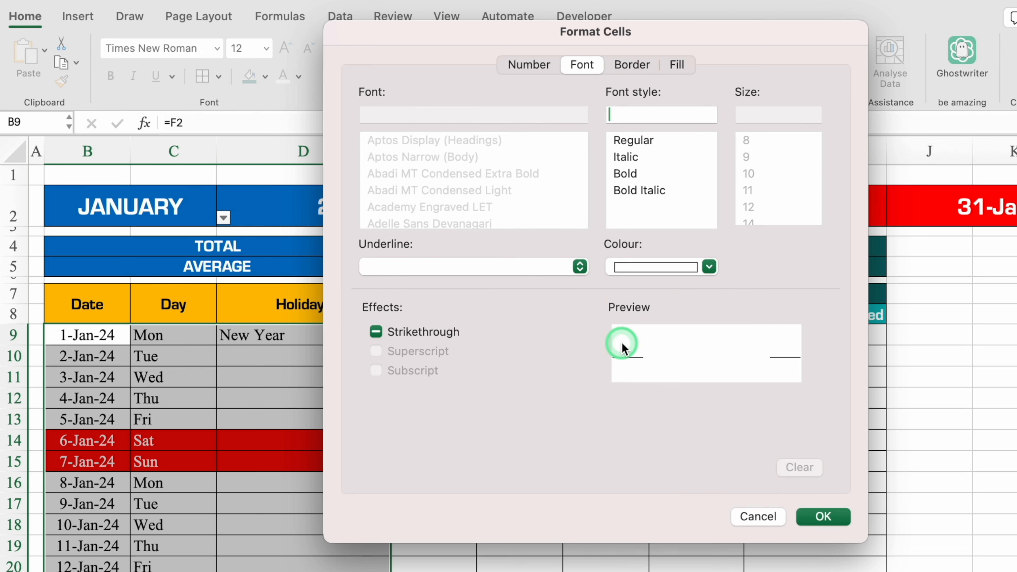
left_click(819, 516)
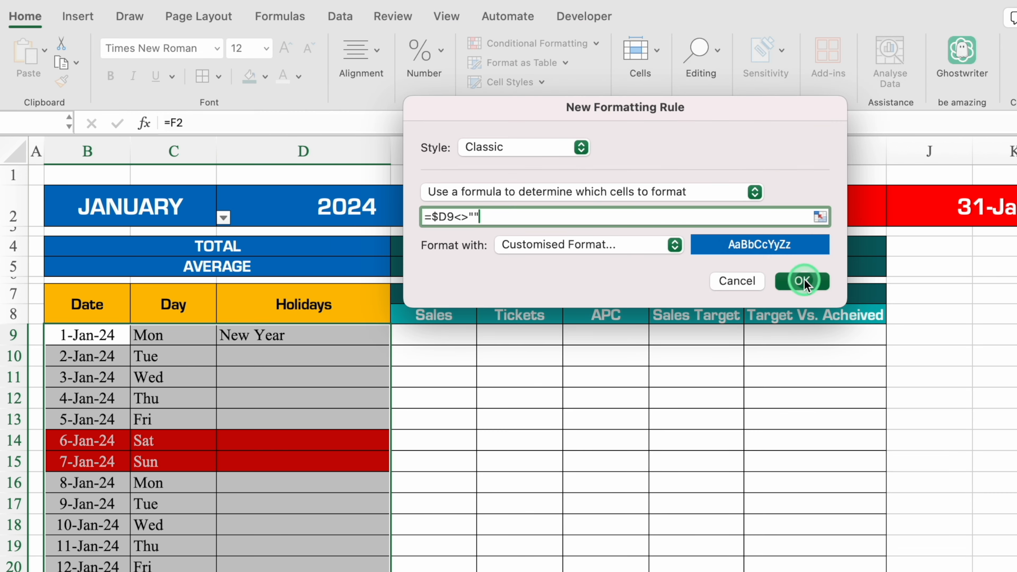
left_click(803, 281)
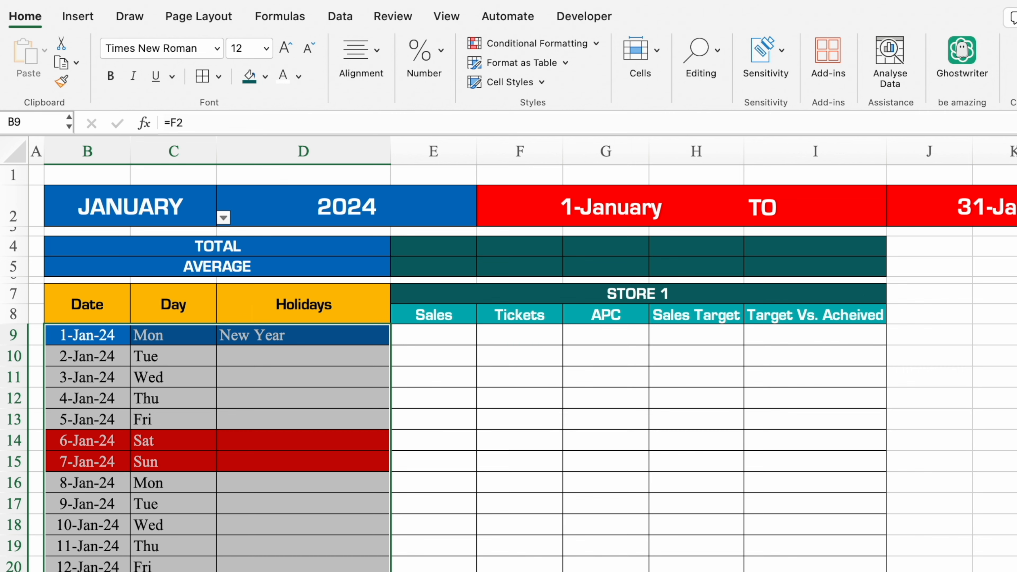
Check the holiday highlighting down the January date rows and deselect the formatted range
scroll(471, 513, "down", 5)
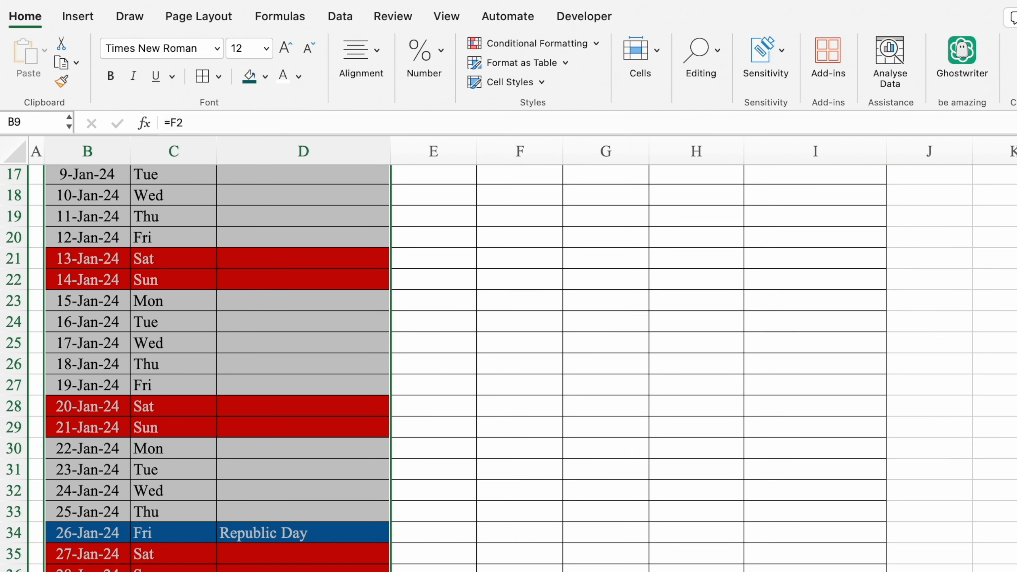
scroll(755, 488, "up", 5)
left_click(998, 376)
Go through the Sales, Tickets and Sales Target cells for 1-Jan-24 in the STORE 1 table
left_click(443, 336)
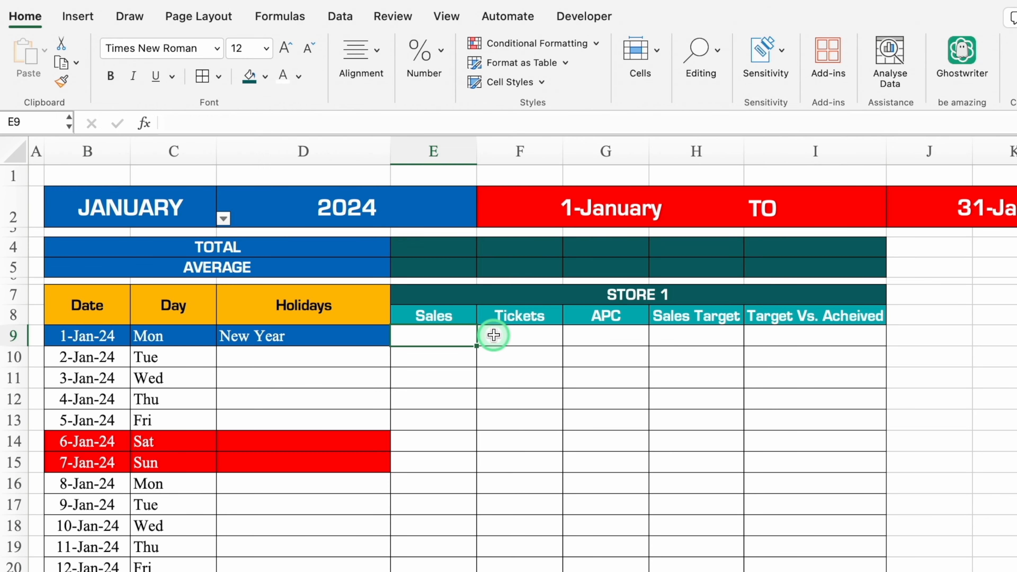
left_click(496, 335)
left_click(667, 336)
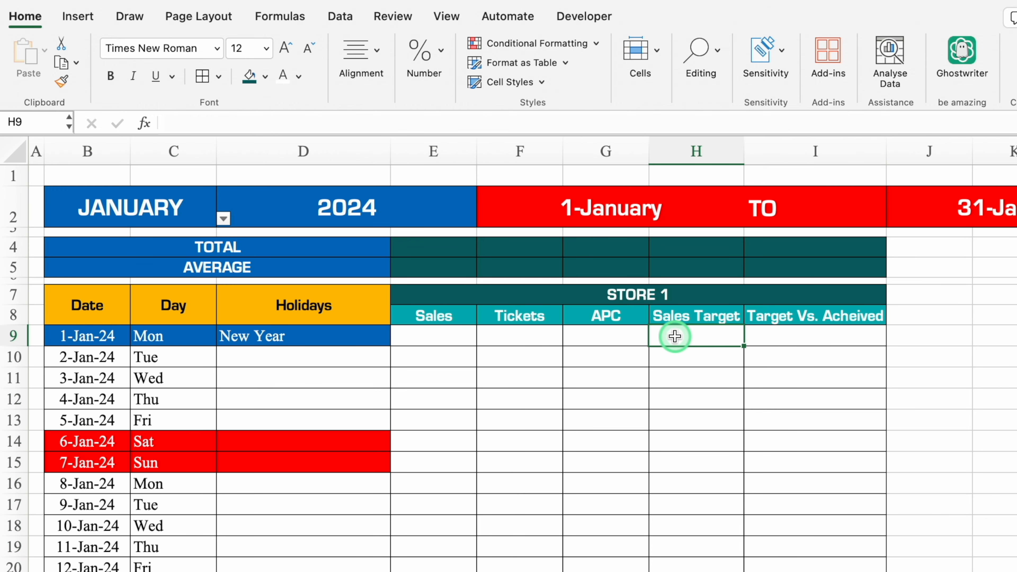
Enter the formula =RANDBETWEEN(100,2000) in cell E9, the first Sales cell of STORE 1
left_click(440, 336)
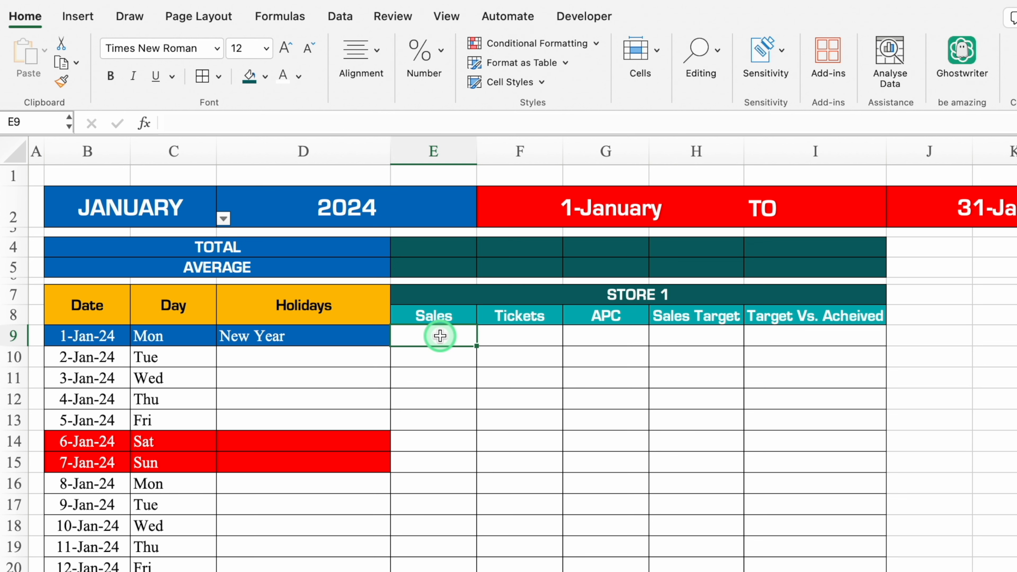
type("=randb")
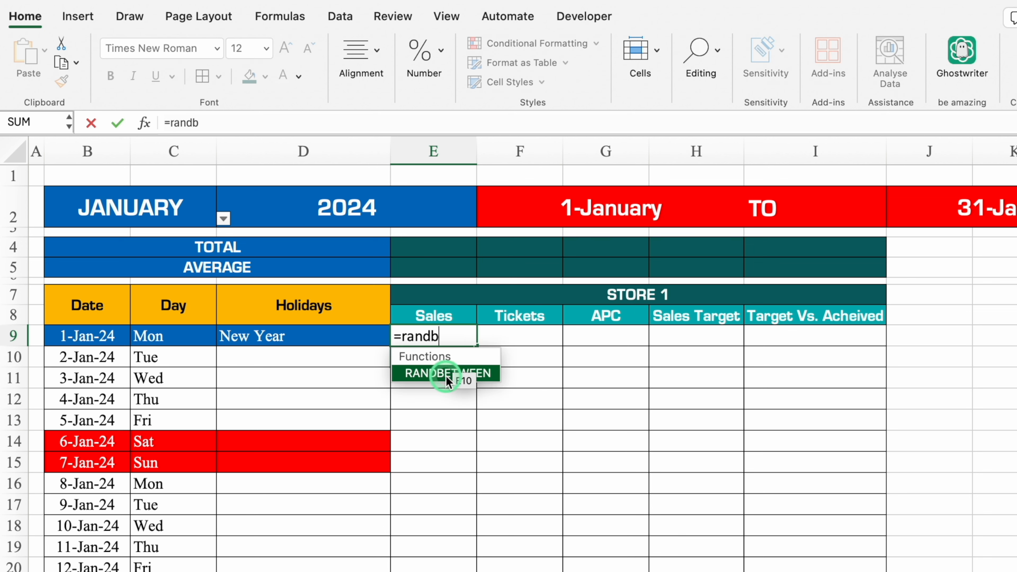
key("Tab")
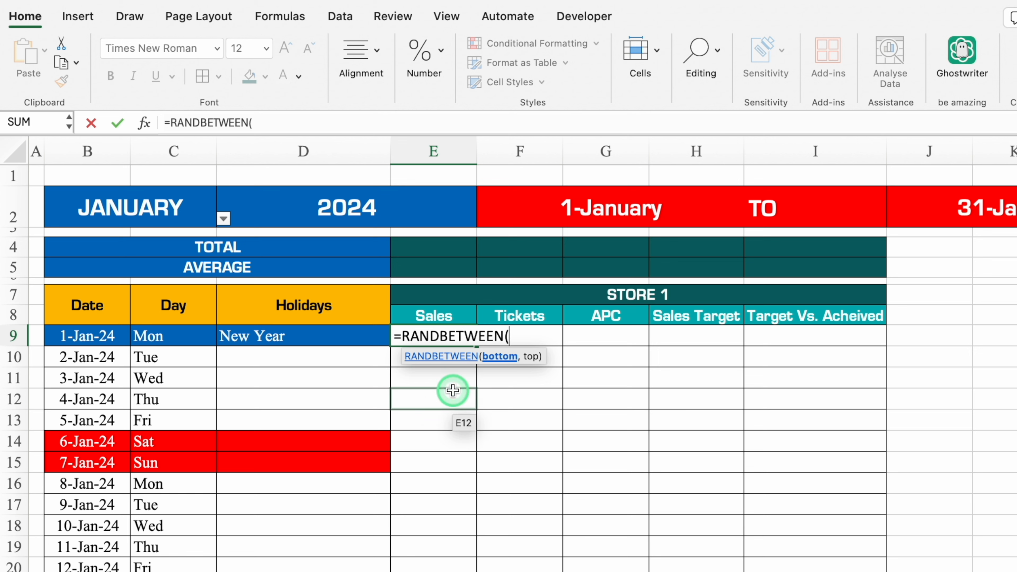
type("100,")
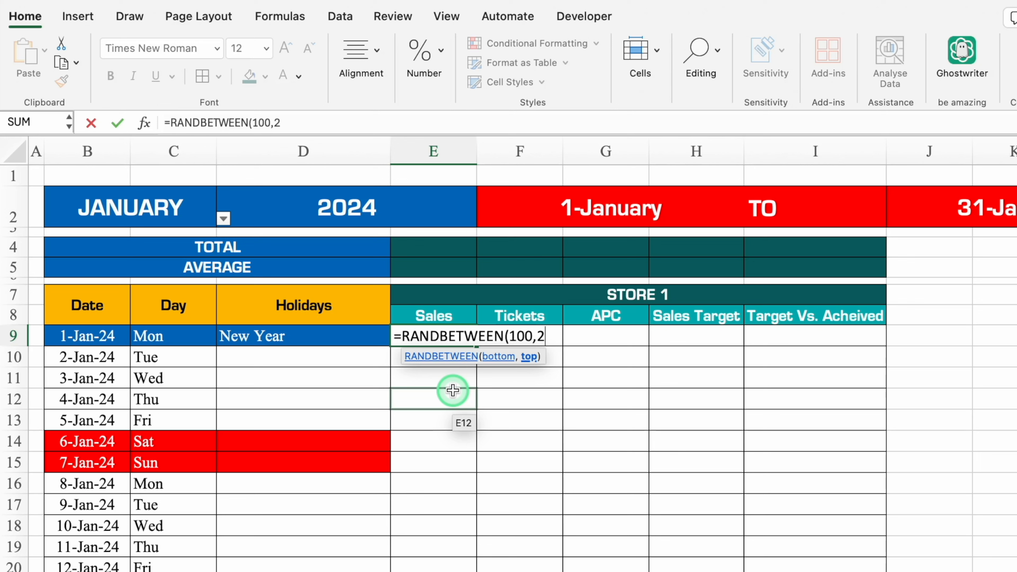
type("2000)")
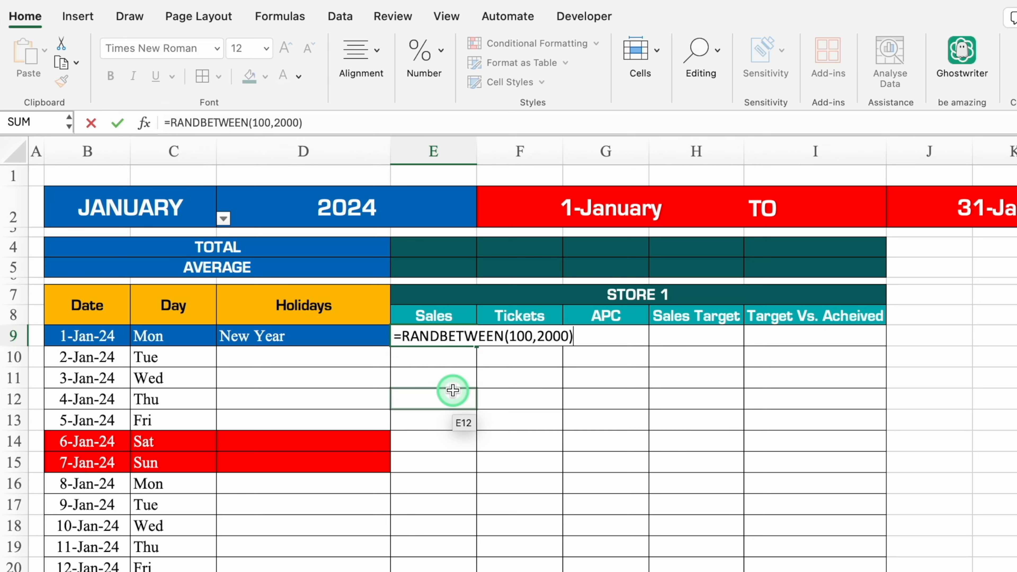
key("Return")
Centre E9 horizontally and fill its formula across to the Sales Target column and down through the January rows
left_click(447, 336)
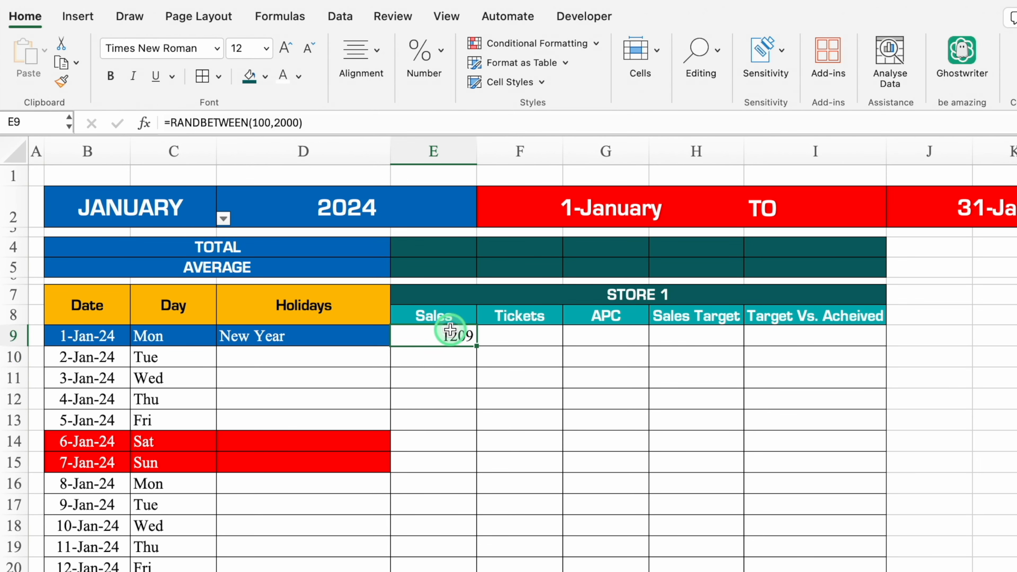
left_click(371, 50)
left_click(272, 130)
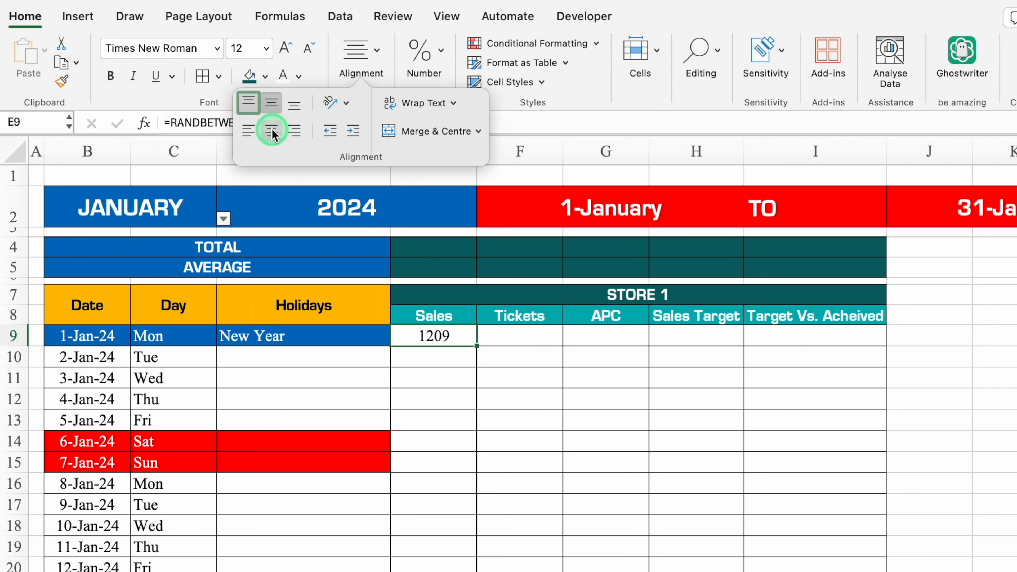
left_click_drag(537, 342, 750, 571)
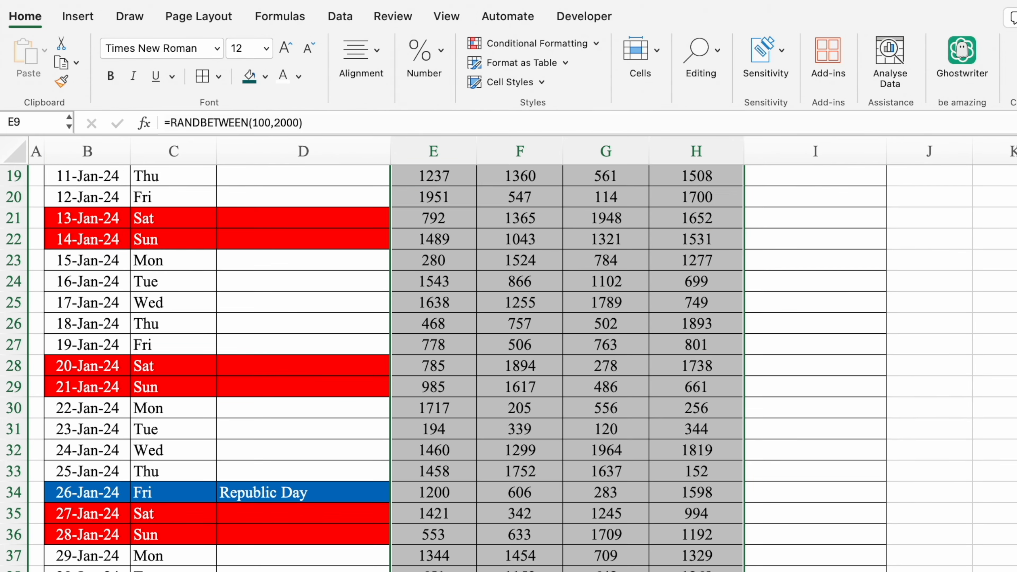
Copy the filled range from Sales to Sales Target and paste it over itself as values only, starting at E9
scroll(566, 369, "up", 10)
scroll(517, 423, "up", 3)
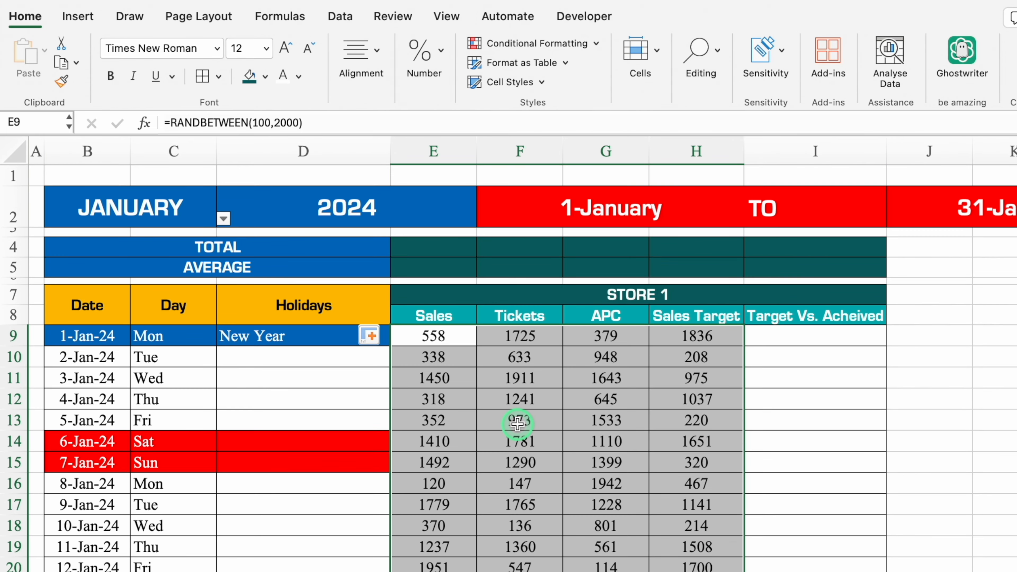
key("super+c")
left_click(449, 334)
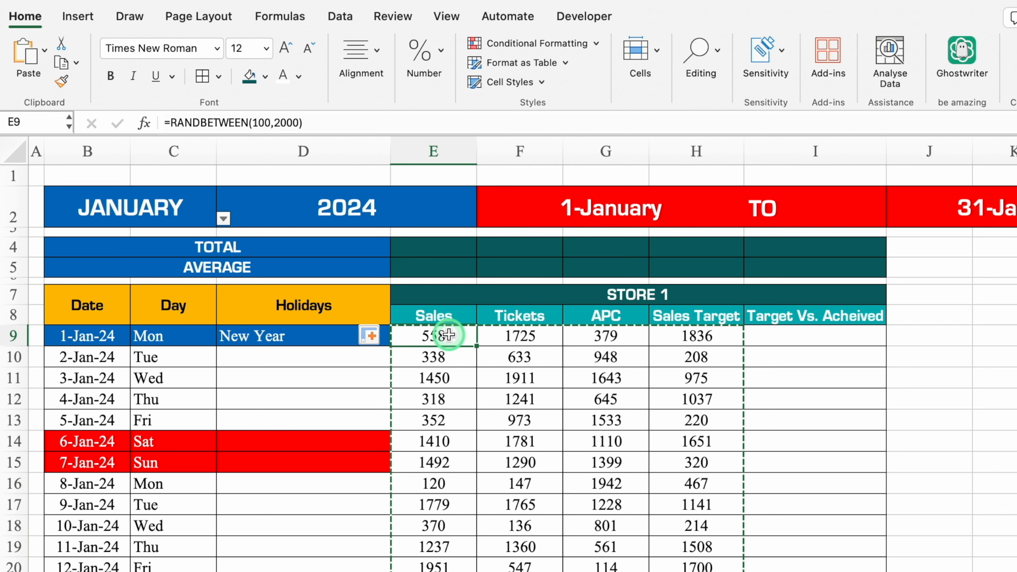
right_click(448, 334)
mouse_move(538, 318)
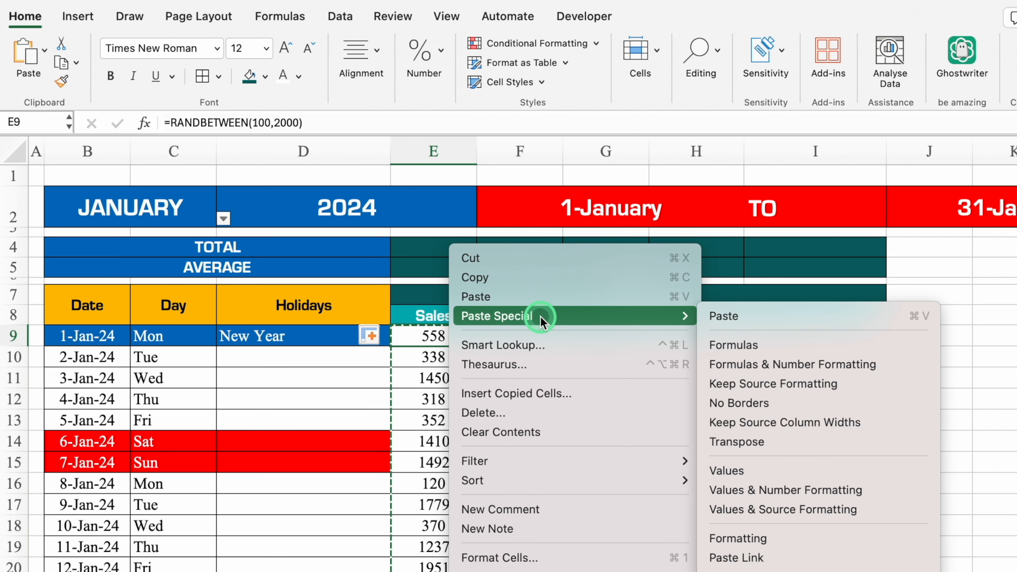
left_click(745, 481)
left_click(458, 336)
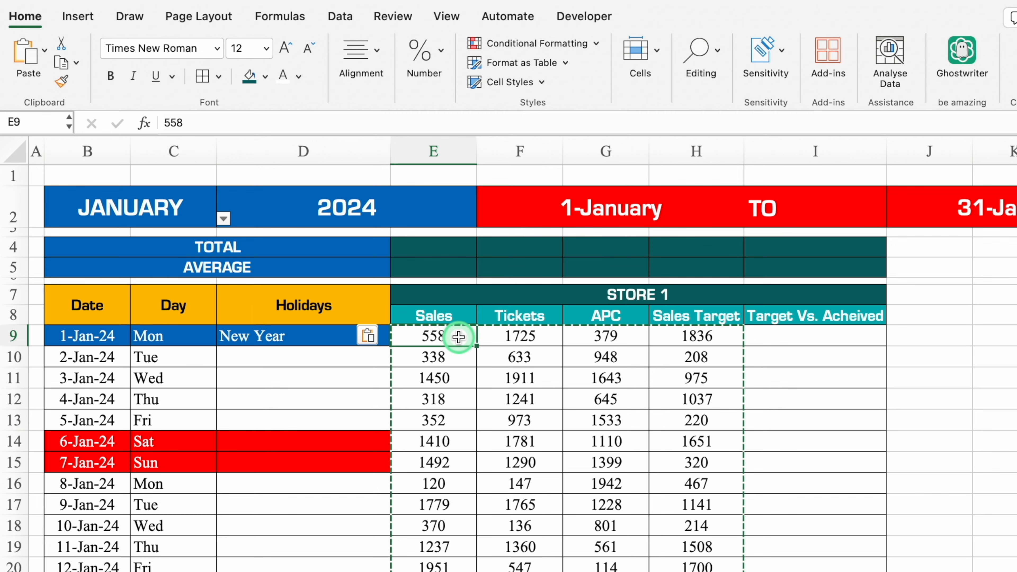
Clear the APC column entries and fill the Tickets column down from F9 with a series starting at 10
left_click_drag(605, 336, 605, 570)
key("Delete")
key("Left")
type("1")
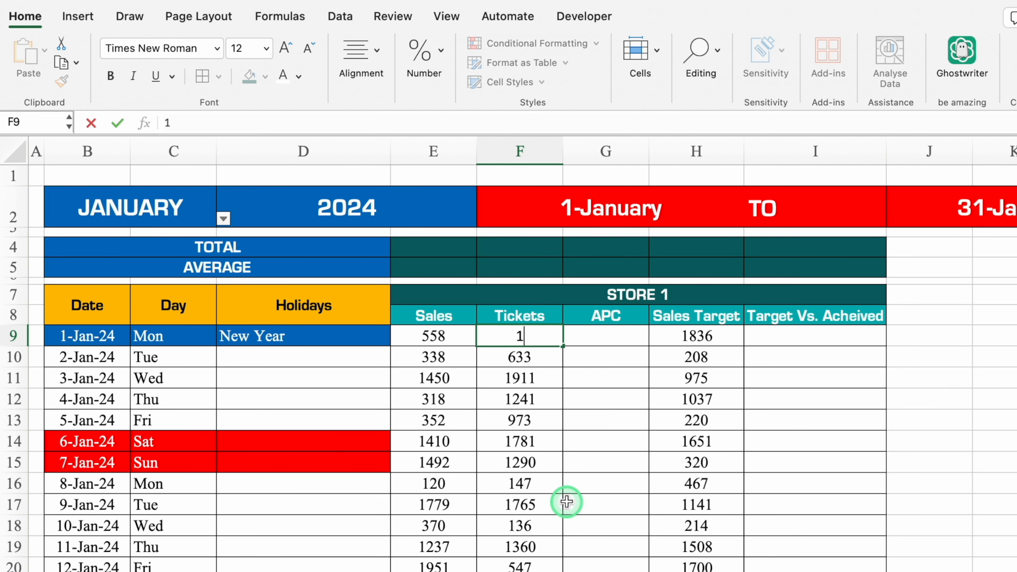
type("0")
key("Return")
left_click(520, 338)
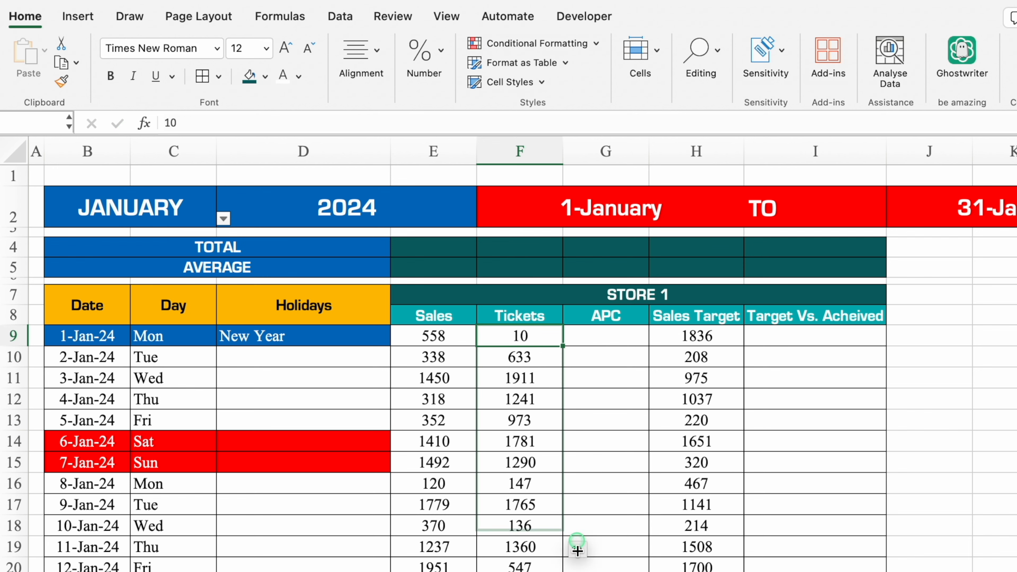
left_click_drag(562, 346, 561, 566)
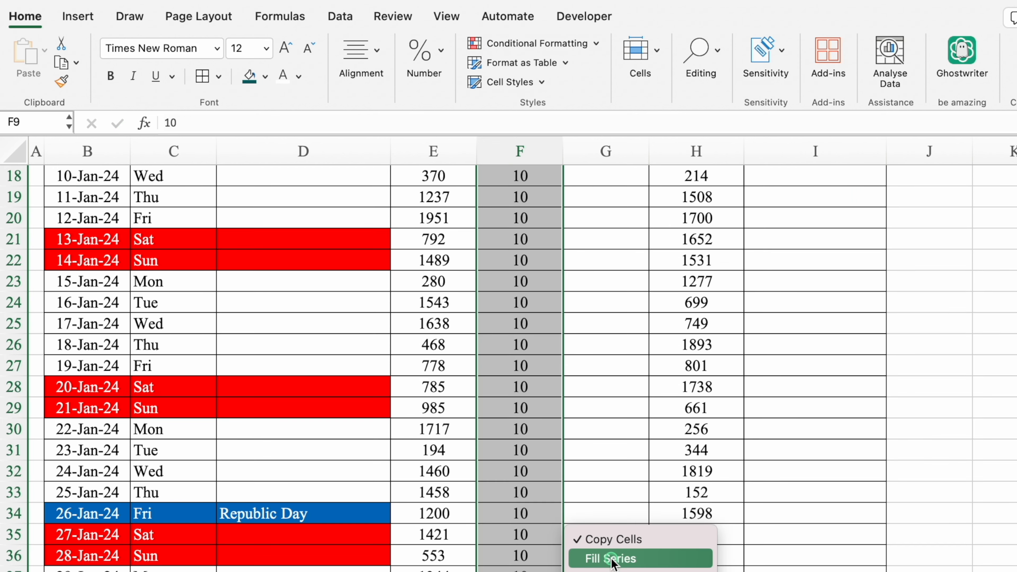
Enter the formula =E9/F9 in G9 to calculate APC as sales divided by tickets
scroll(986, 347, "up", 10)
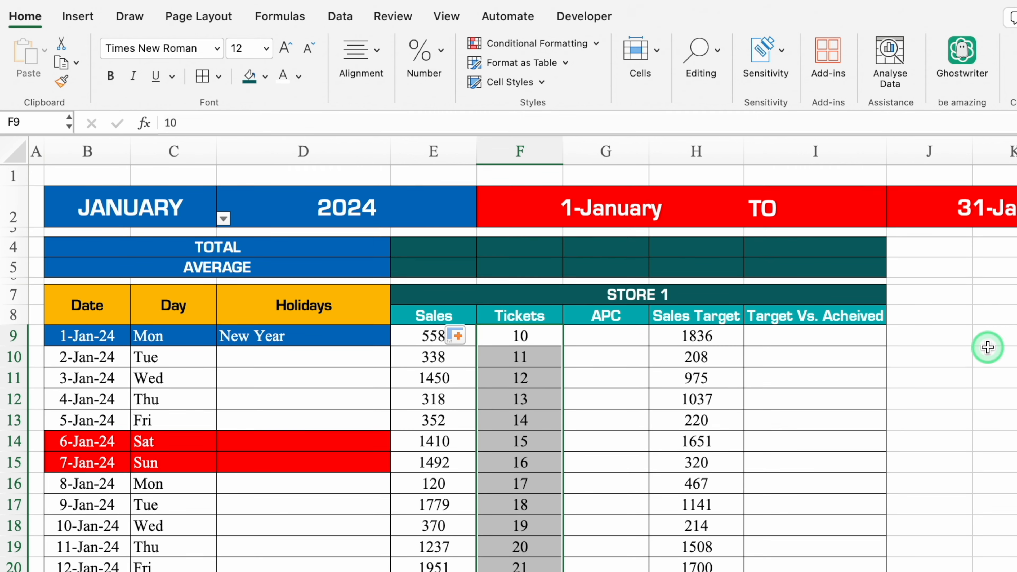
left_click(592, 337)
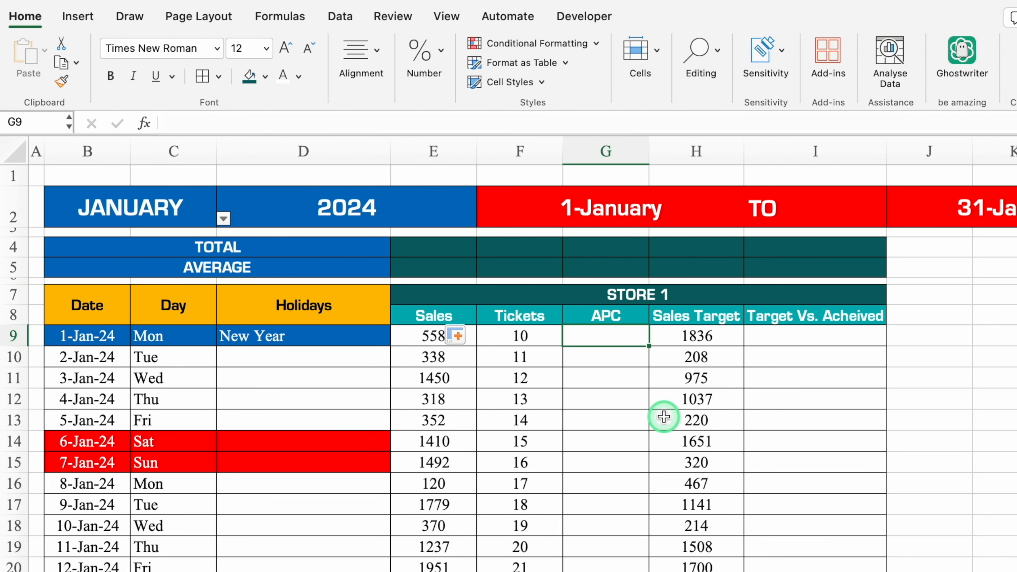
type("=")
left_click(438, 335)
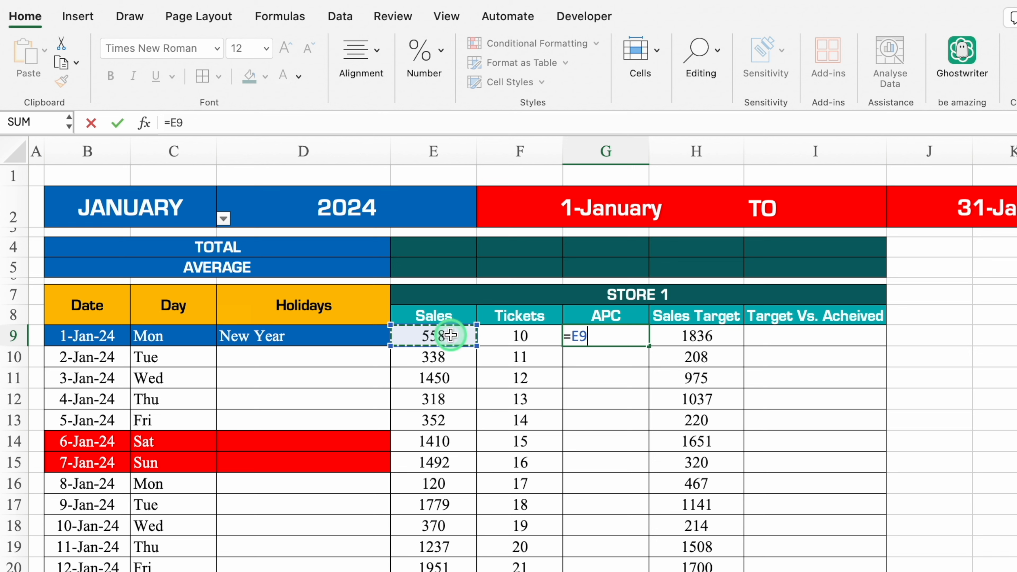
type("/")
left_click(520, 335)
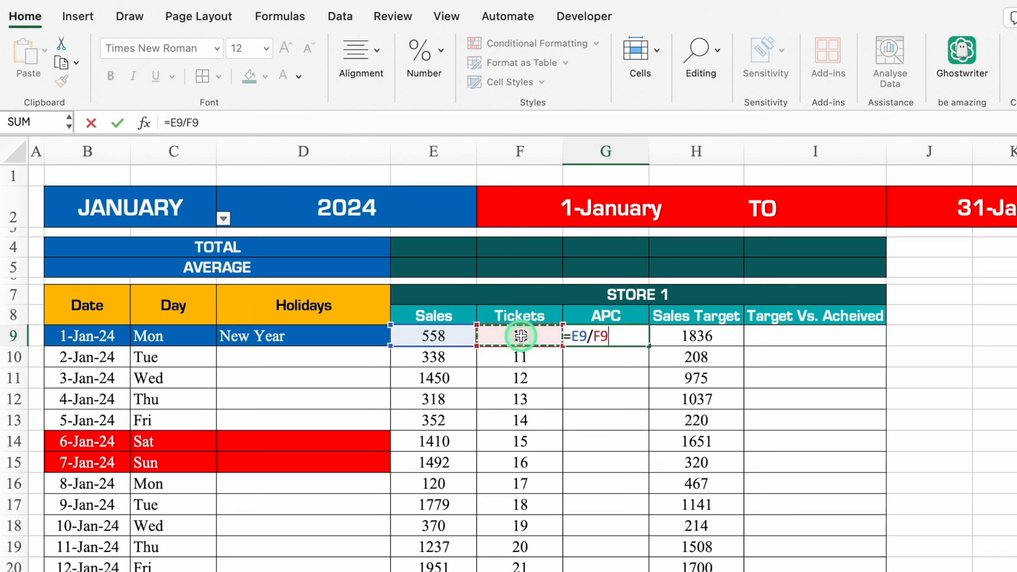
key("Return")
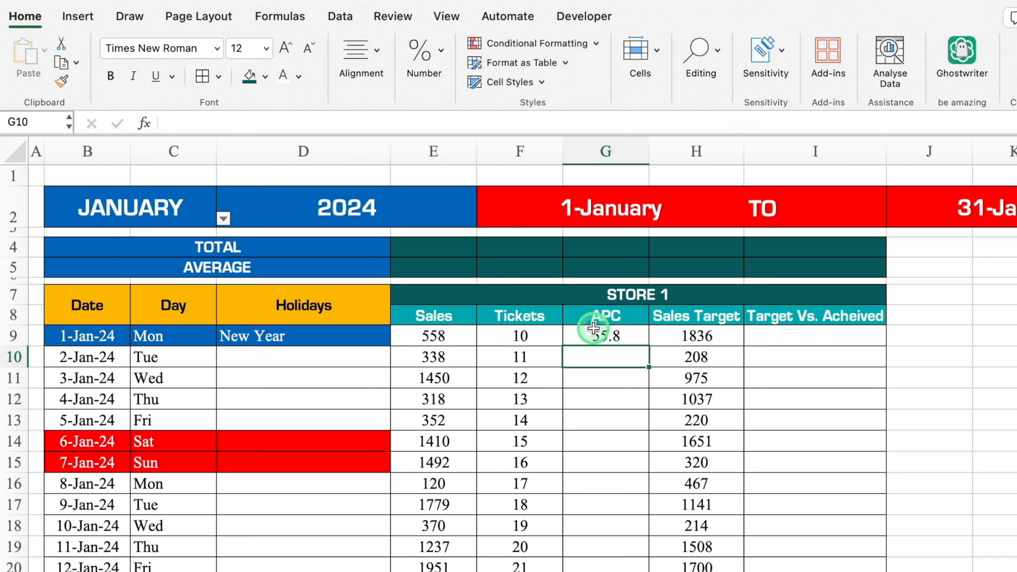
Reduce the number format of the APC cell G9 to zero decimal places
left_click(604, 337)
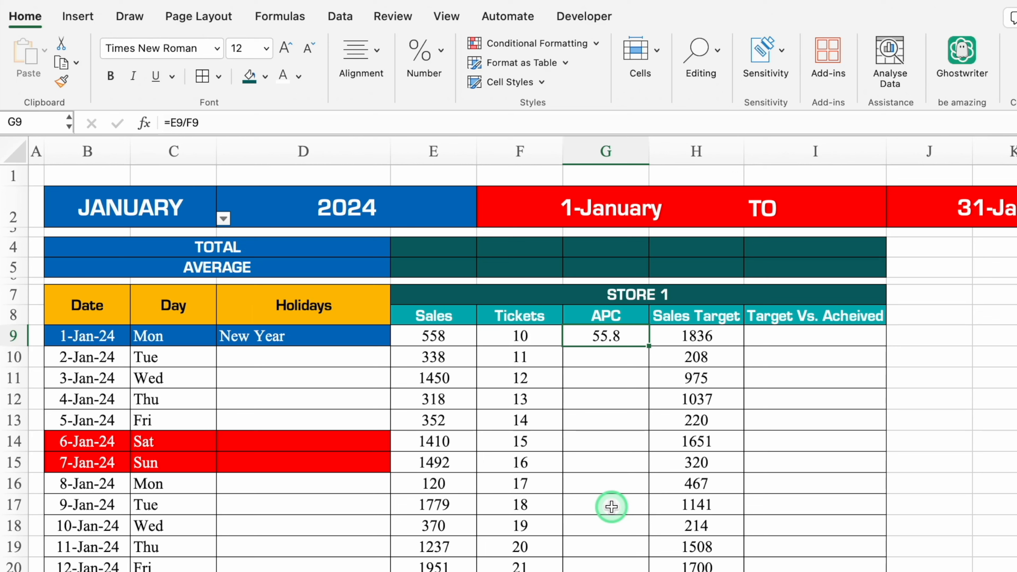
left_click(421, 50)
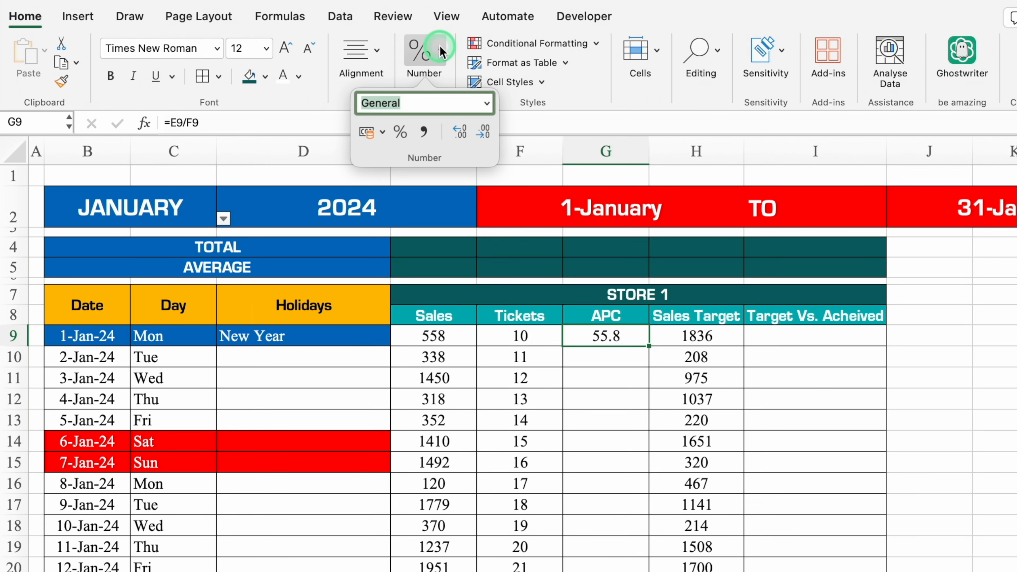
left_click(483, 131)
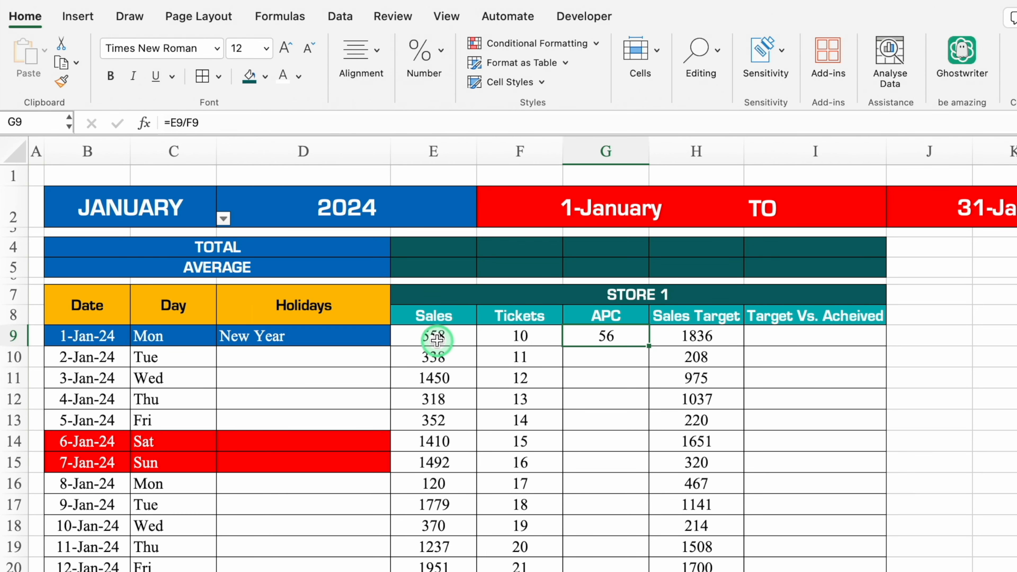
Clear the Sales and Tickets values in E9:F9 to test the APC formula with empty inputs
left_click_drag(435, 337, 507, 337)
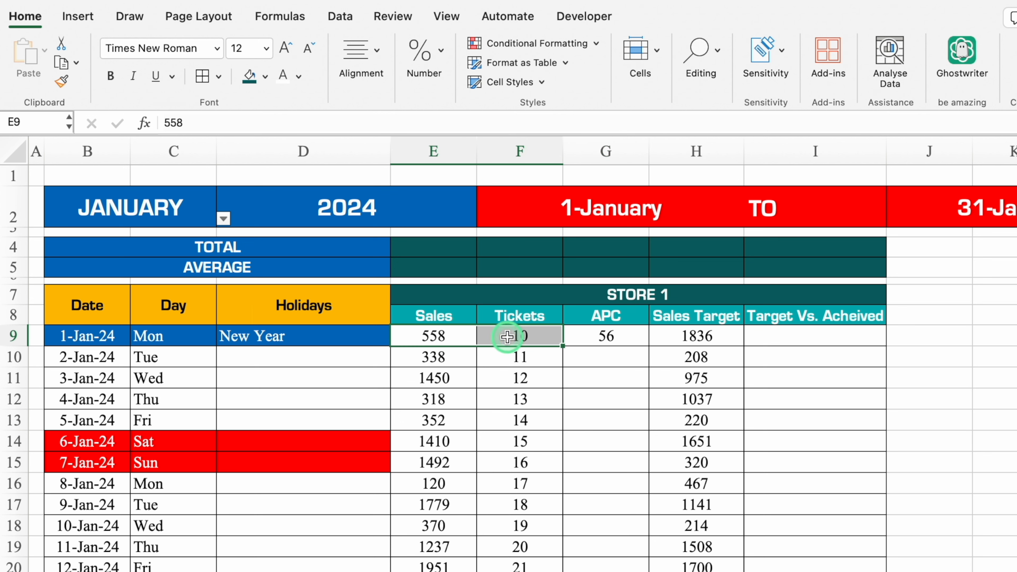
key("Delete")
left_click(599, 339)
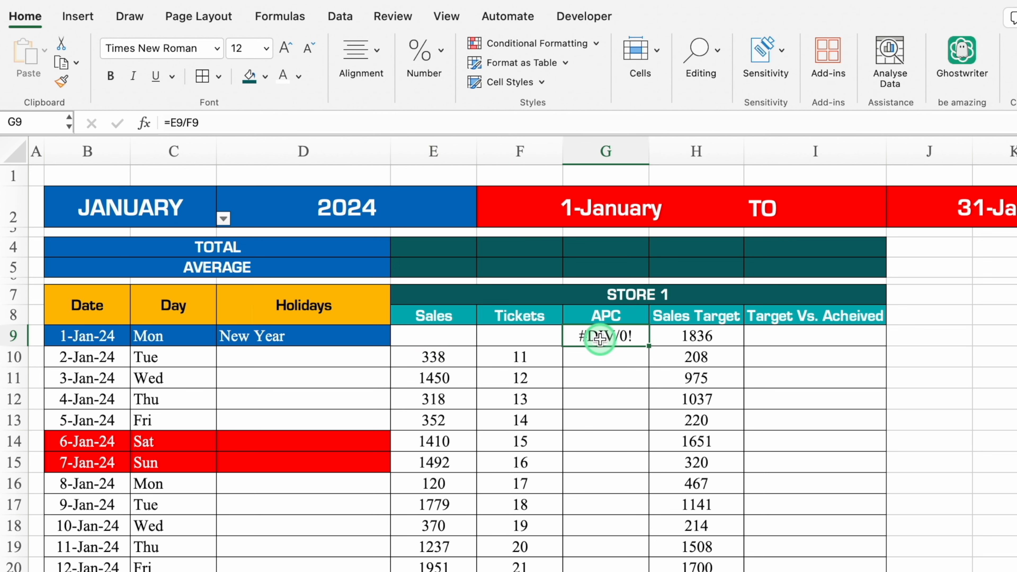
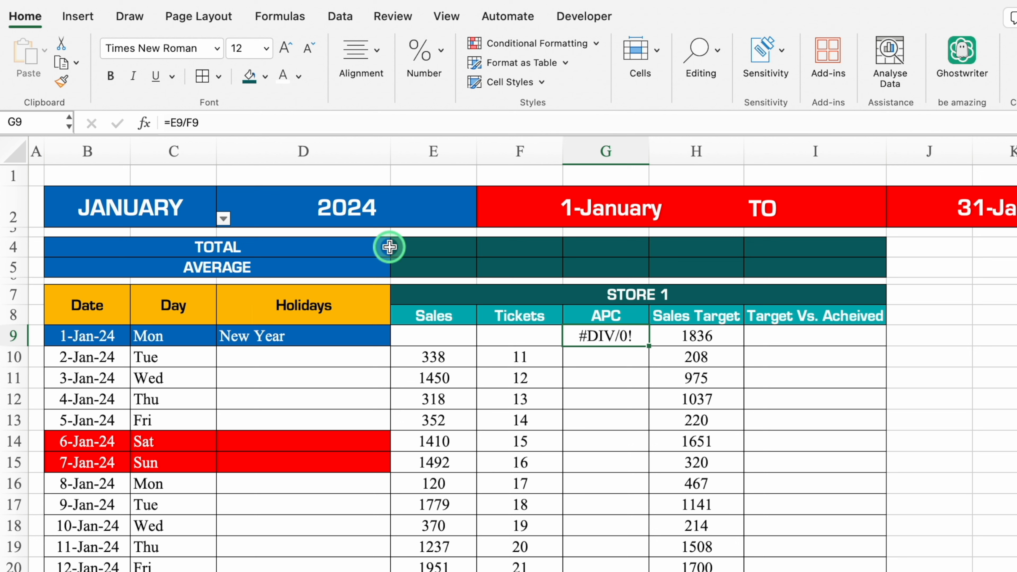
Change the APC formula in G9 to =IFERROR(E9/F9,"") and fill it down the January rows
left_click(171, 123)
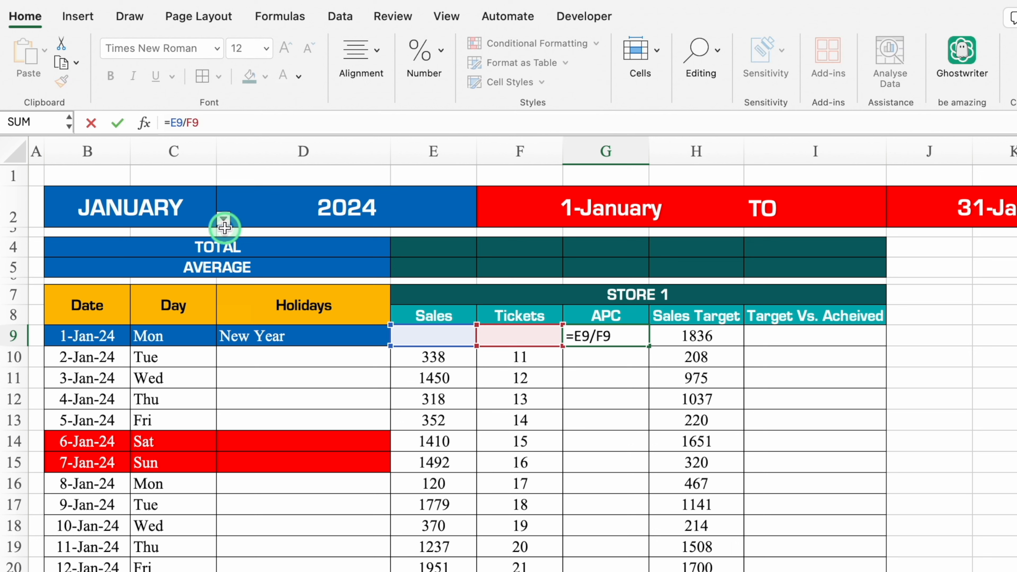
type("iferr")
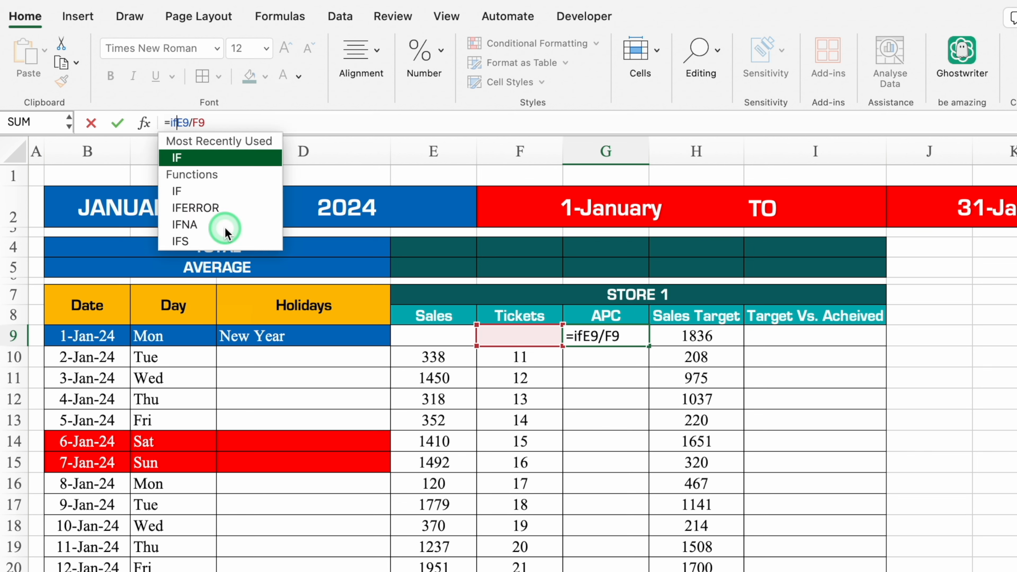
double_click(198, 157)
left_click(293, 123)
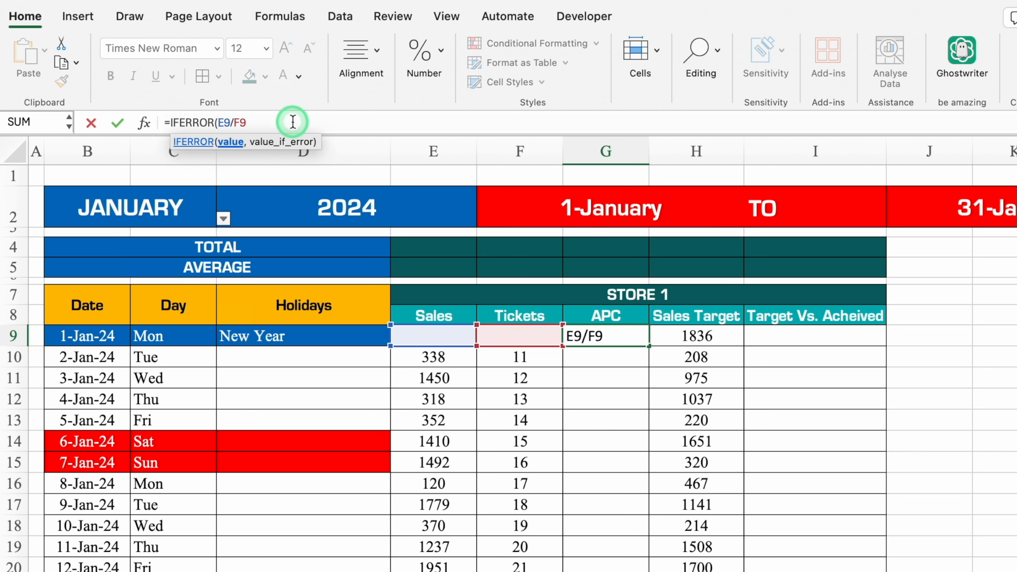
type(",")
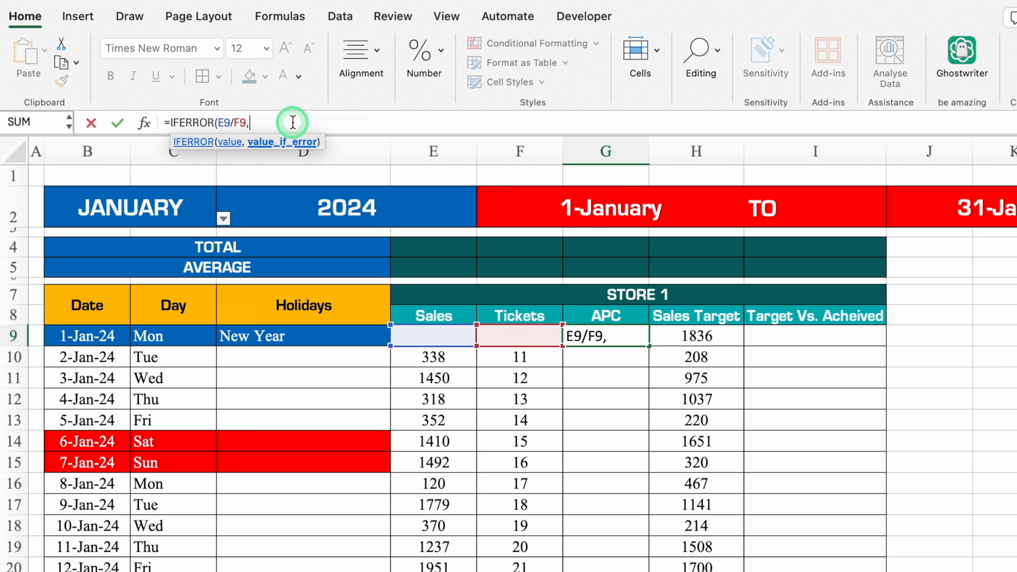
type("\"\")")
key("Return")
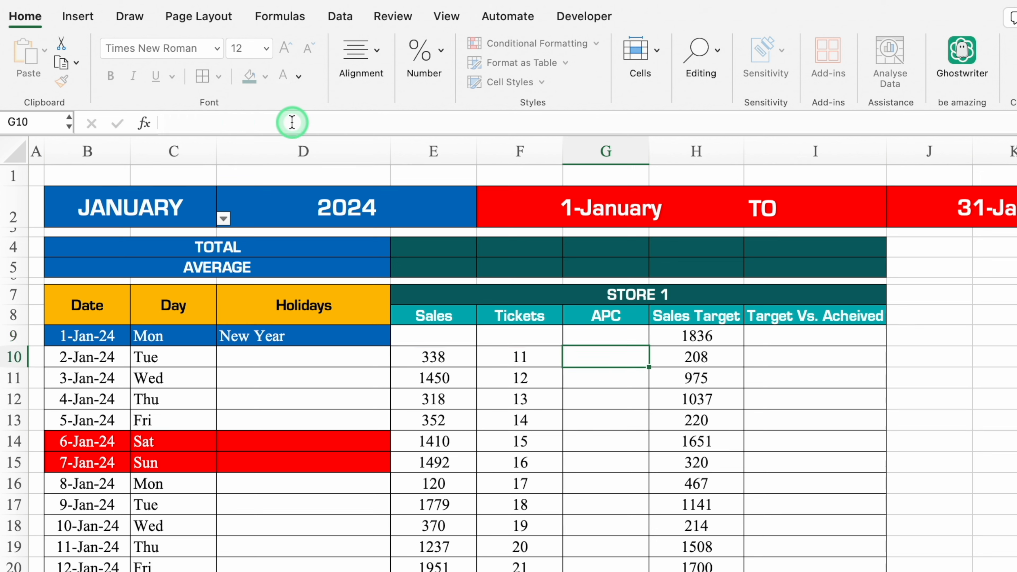
left_click(627, 336)
left_click_drag(649, 348, 654, 570)
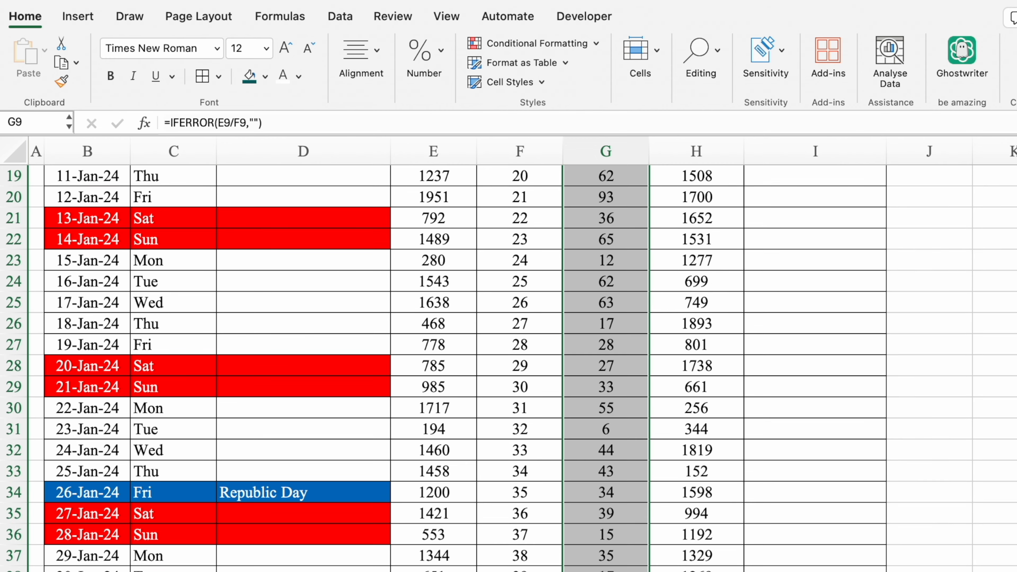
Enter 15 tickets in F9 and 1659 sales in E9 for 1-Jan-24
scroll(582, 568, "up", 10)
key("Left")
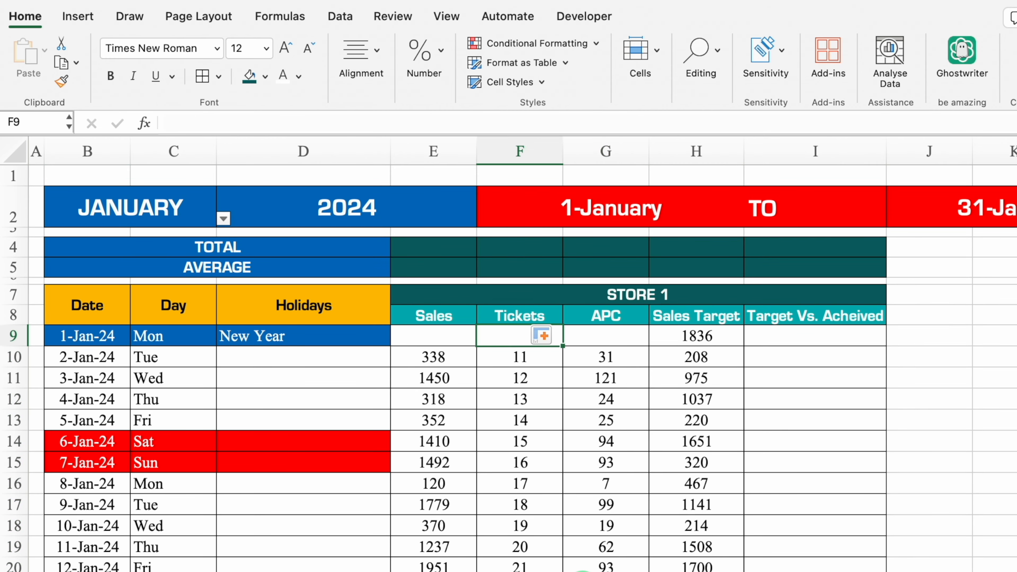
type("15")
left_click(431, 337)
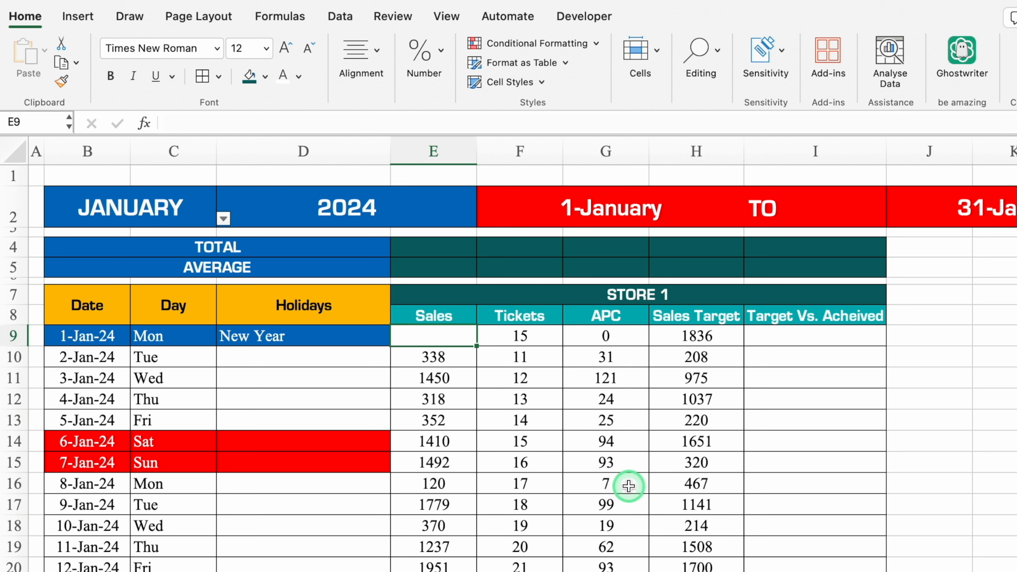
type("1659")
key("Return")
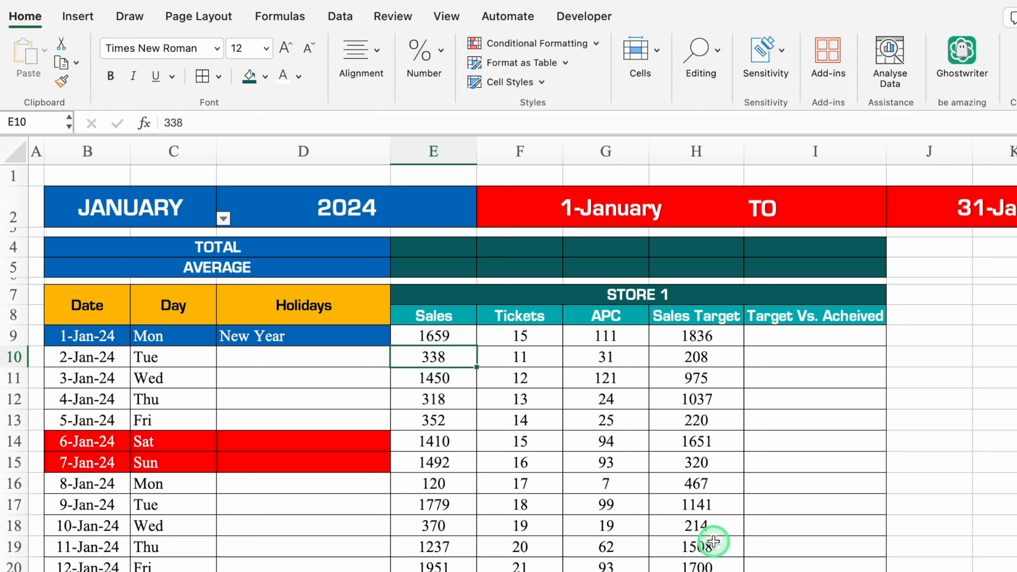
Calculate Target Vs. Acheived for 1-Jan-24 in I9 with =H9-E9 and centre the result
left_click(799, 336)
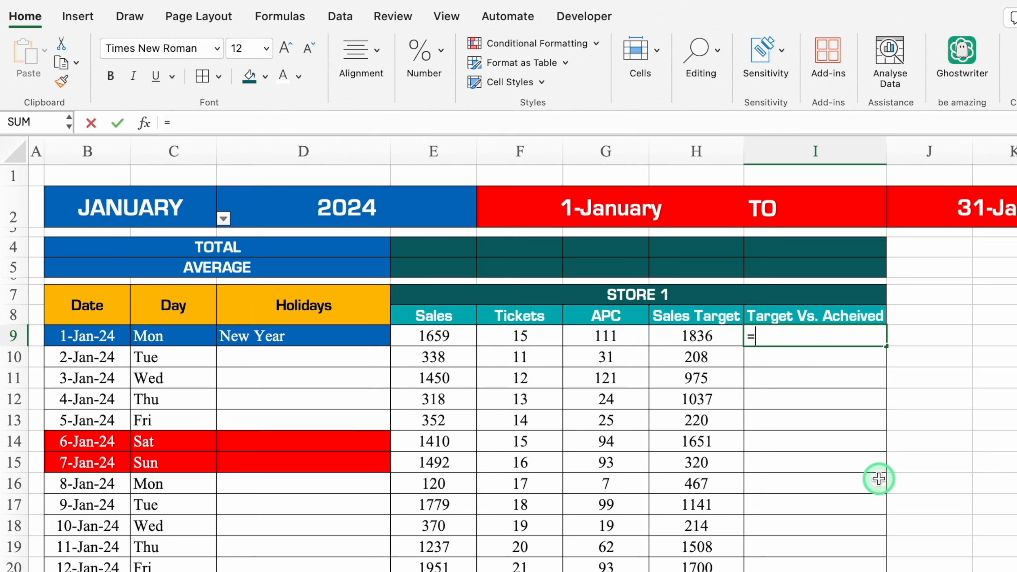
left_click(716, 337)
type("-")
left_click(455, 335)
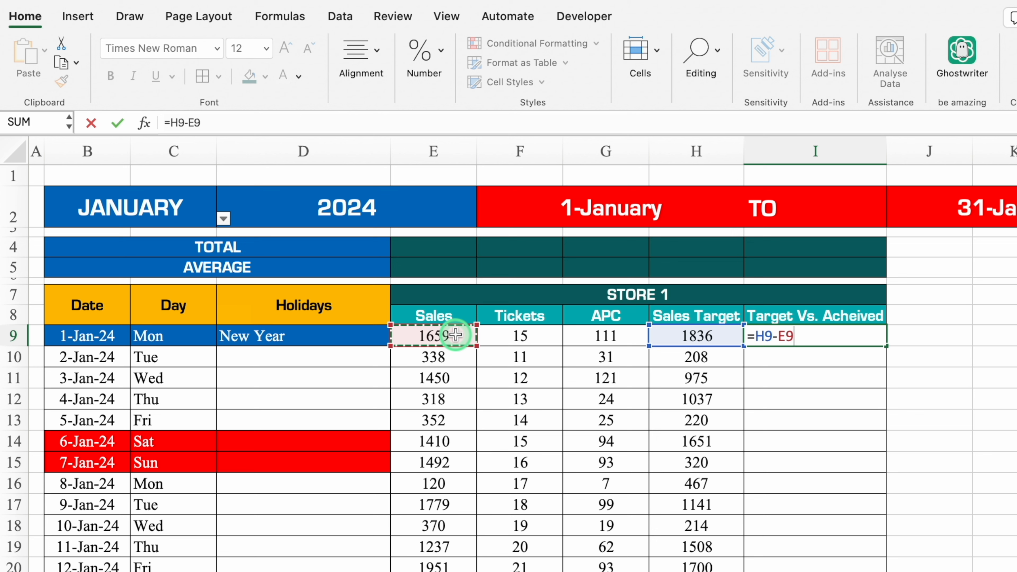
key("Return")
left_click(812, 344)
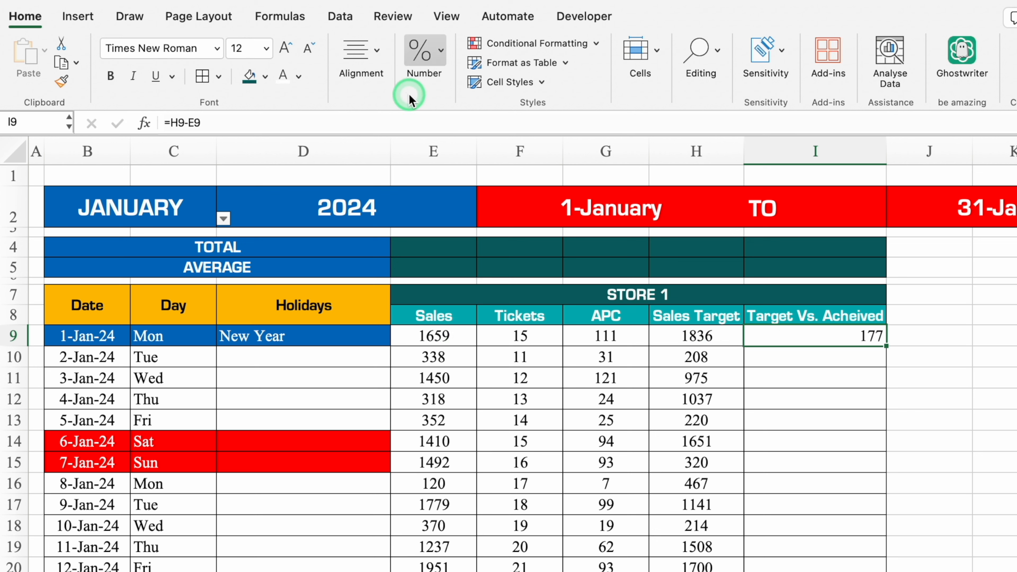
left_click(377, 54)
left_click(271, 130)
Fill the January cells of the Target Vs. Acheived column, starting at I9, with light blue
left_click_drag(839, 336, 816, 571)
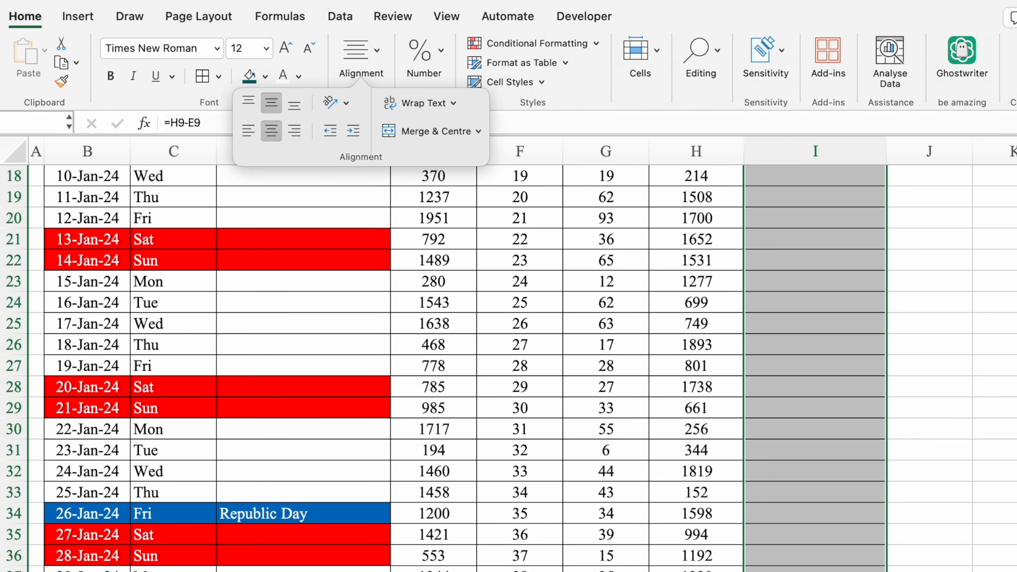
left_click(265, 76)
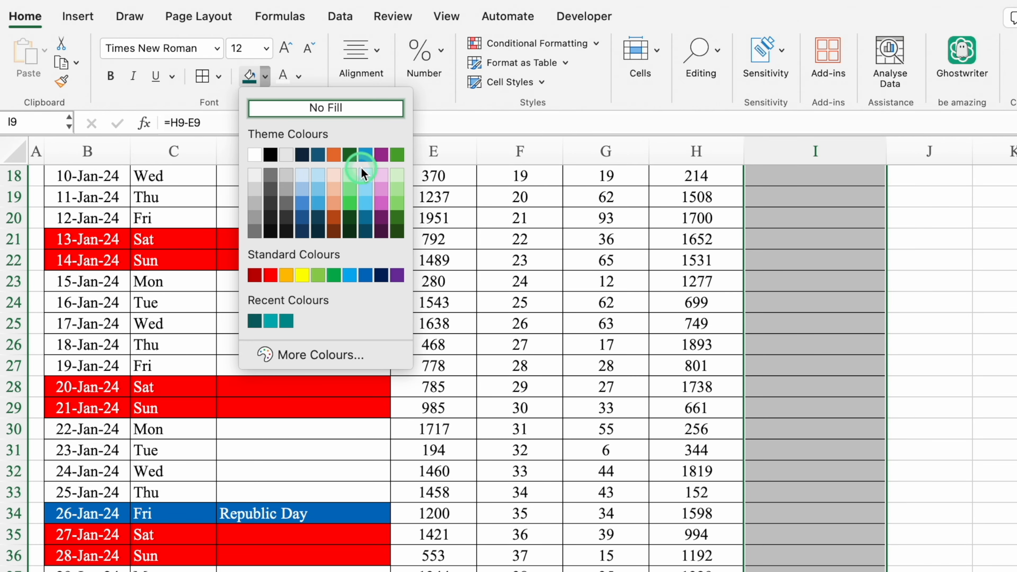
left_click(318, 175)
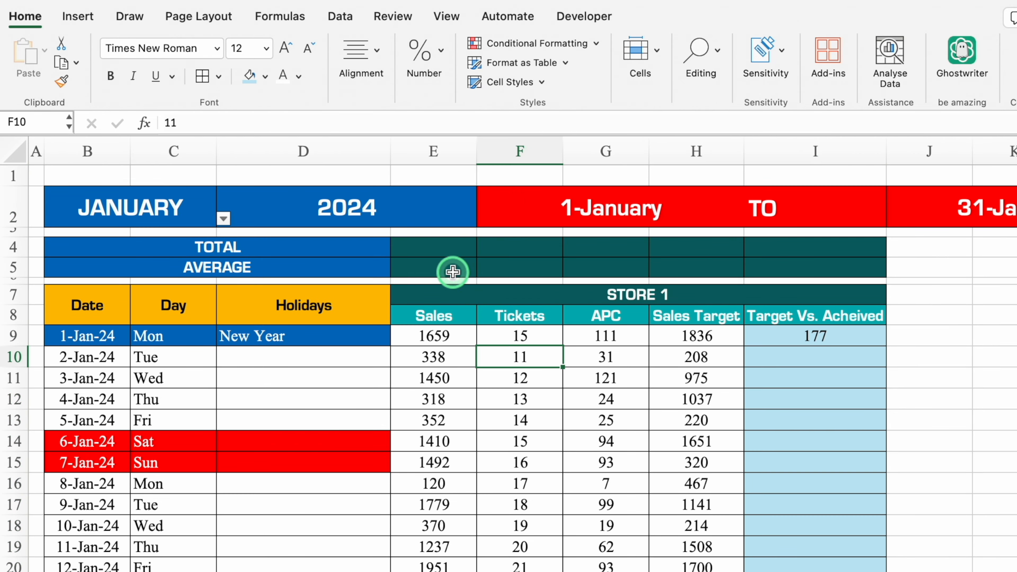
Total the January sales in E4 with =SUM(E9:E39) and centre the result
left_click(445, 251)
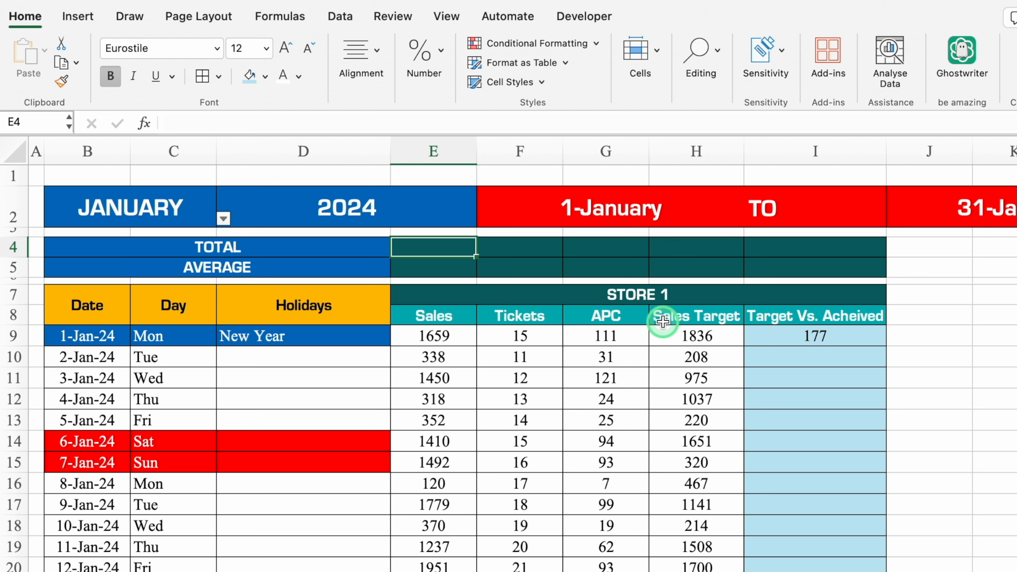
type("=sum")
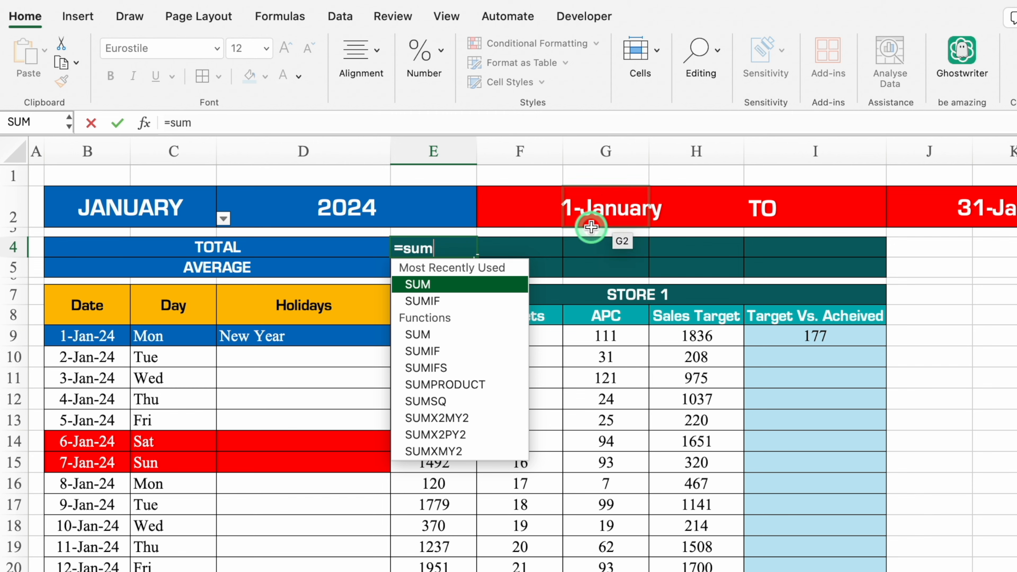
double_click(453, 286)
left_click(455, 335)
left_click_drag(455, 335, 451, 571)
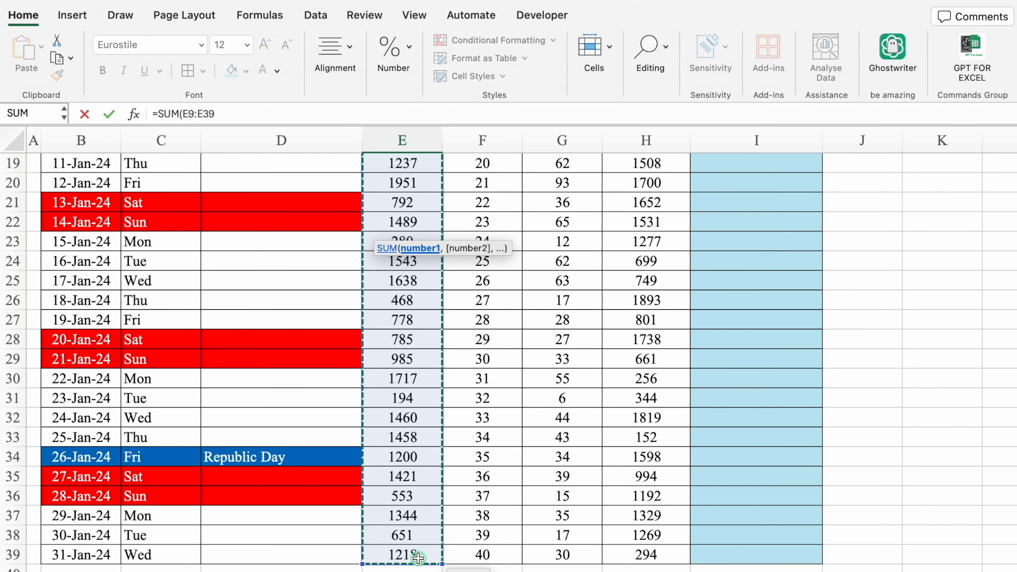
left_click_drag(418, 556, 417, 557)
type(")")
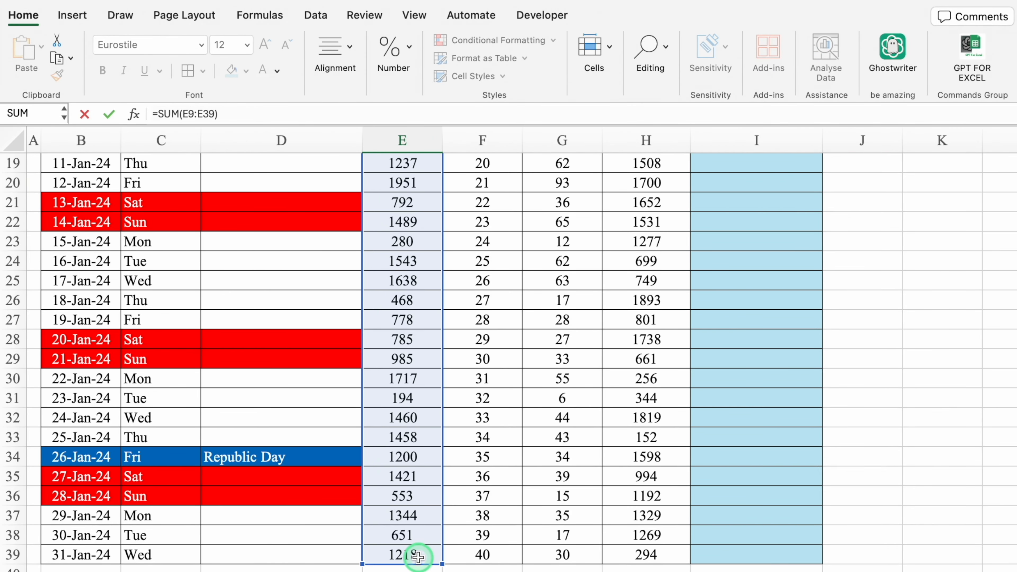
key("Return")
scroll(418, 557, "up", 10)
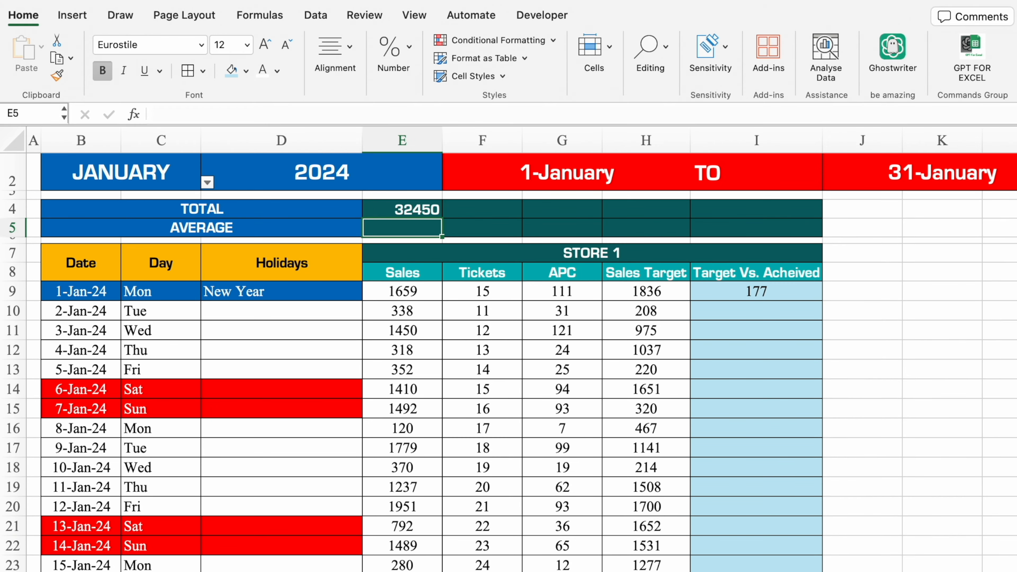
left_click(426, 211)
left_click(335, 54)
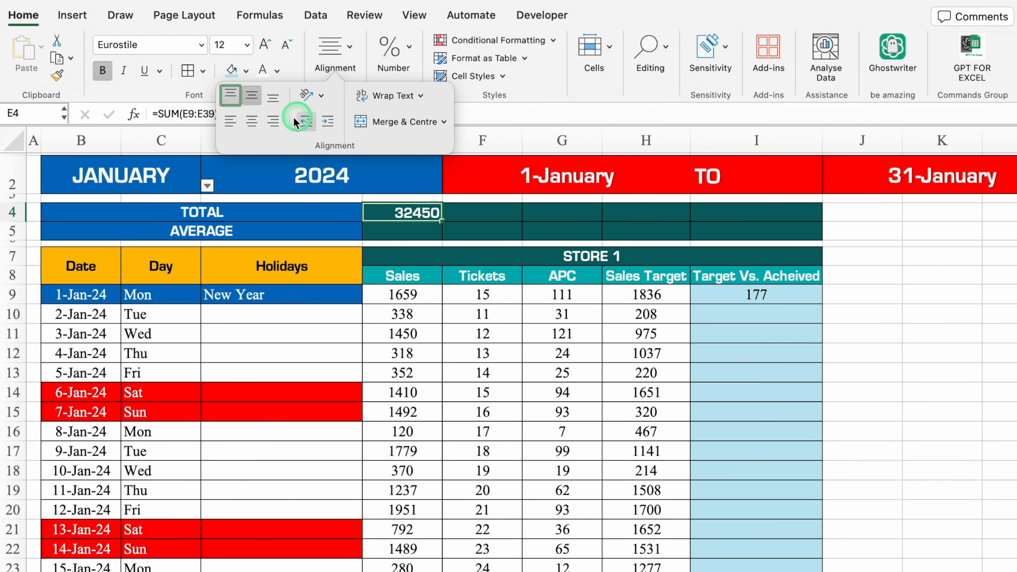
left_click(387, 189)
Copy the Sales total formula =SUM(E9:E39) unchanged into the AVERAGE row at E5 and centre it
left_click_drag(277, 115, 144, 111)
key("super+c")
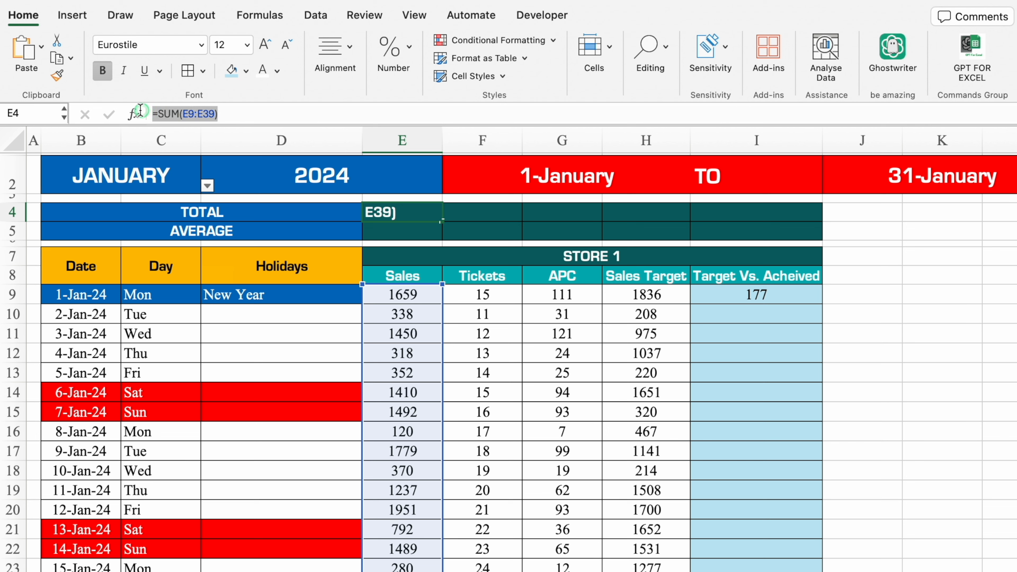
left_click(135, 114)
left_click(385, 211)
left_click(400, 231)
left_click(258, 114)
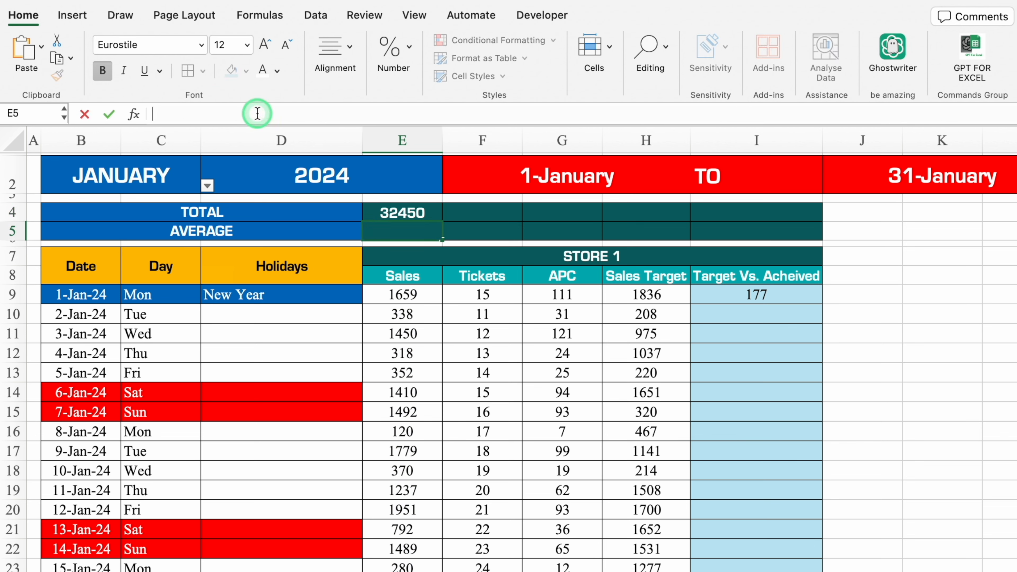
key("super+v")
key("Return")
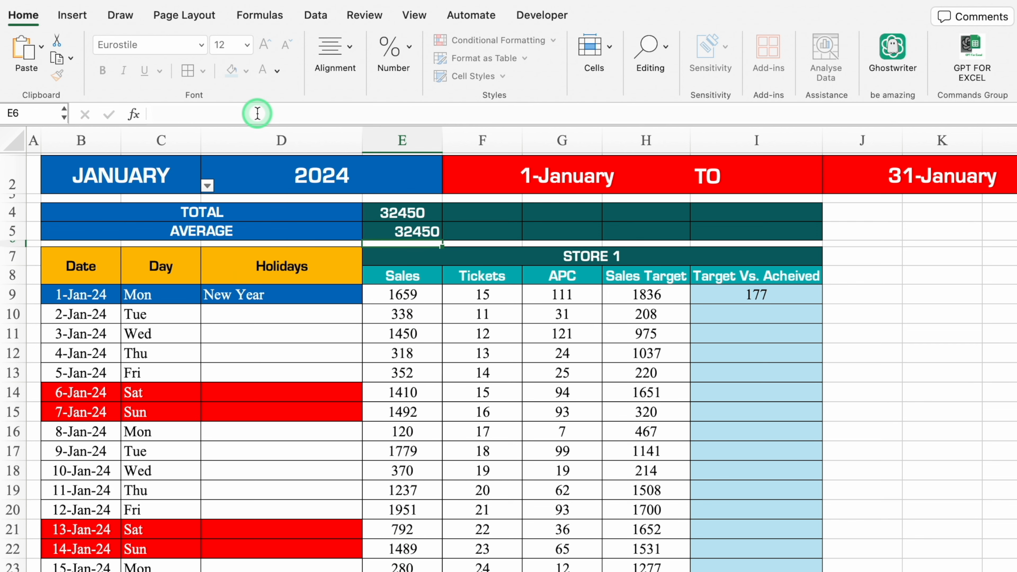
left_click(416, 231)
left_click(344, 52)
left_click(266, 120)
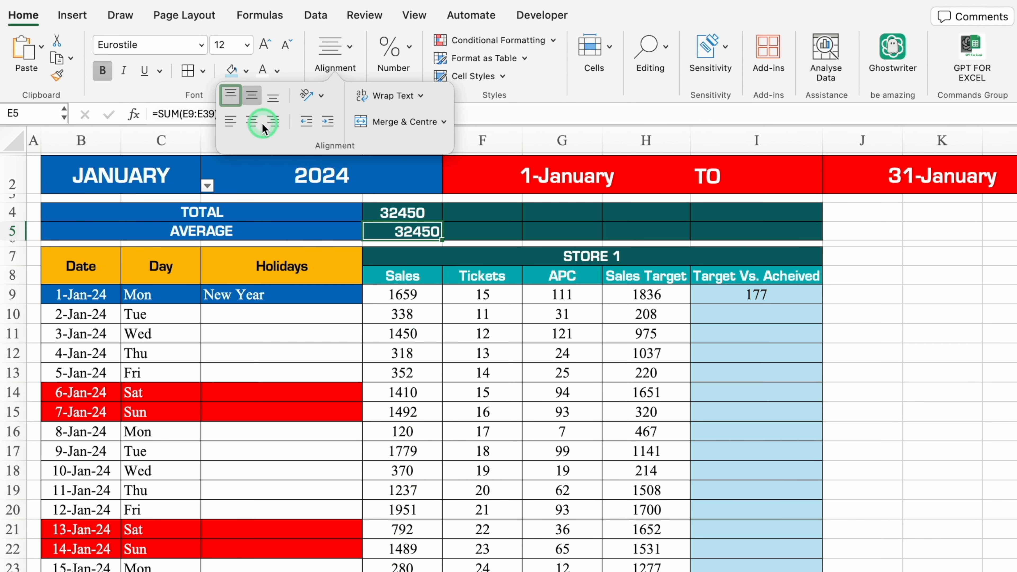
Replace SUM with AVERAGE in E5 so the formula reads =AVERAGE(E9:E39)
scroll(400, 249, "up", 1)
left_click(400, 248)
left_click(181, 117)
double_click(162, 114)
key("BackSpace")
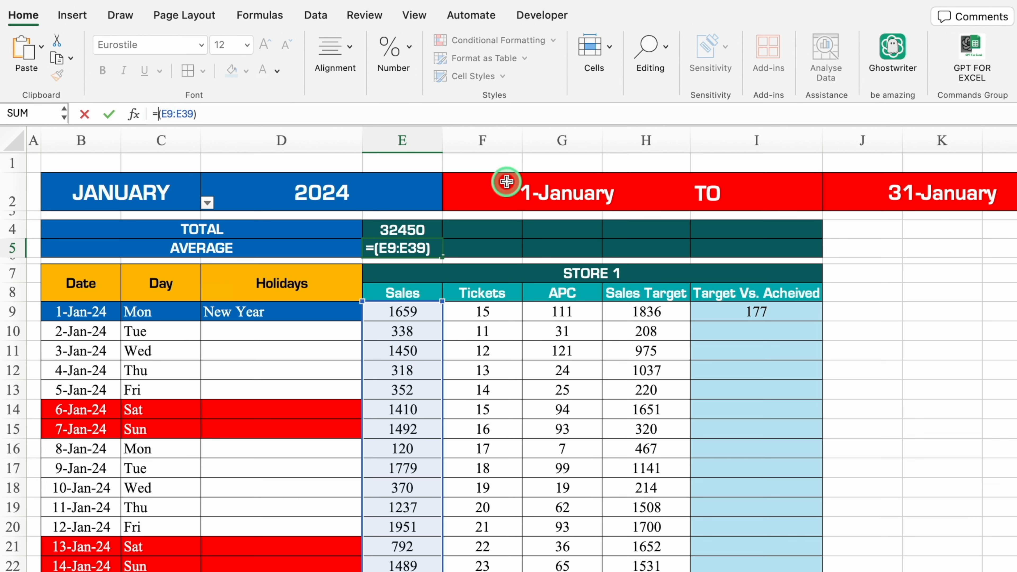
type("average")
double_click(208, 145)
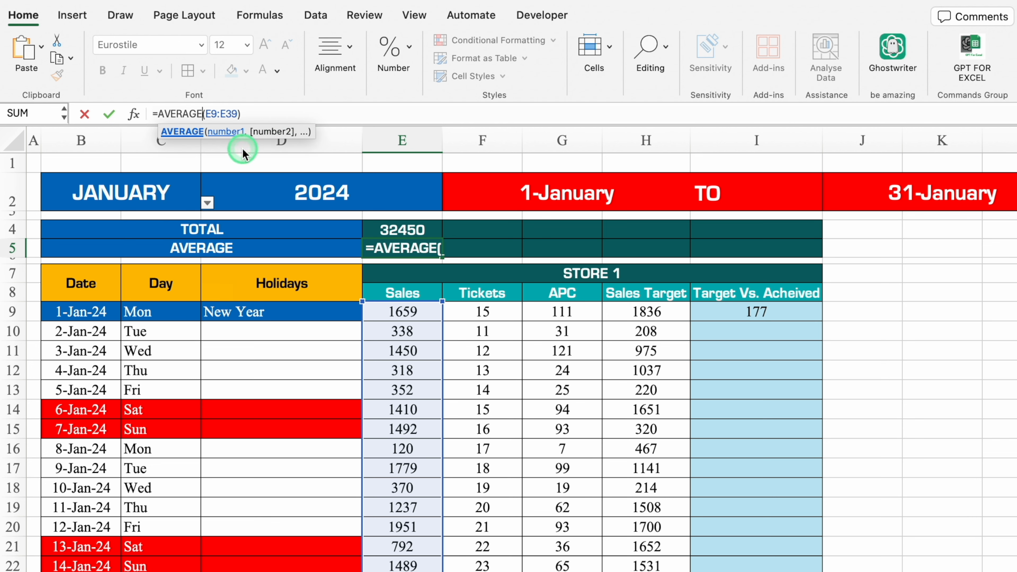
left_click(293, 114)
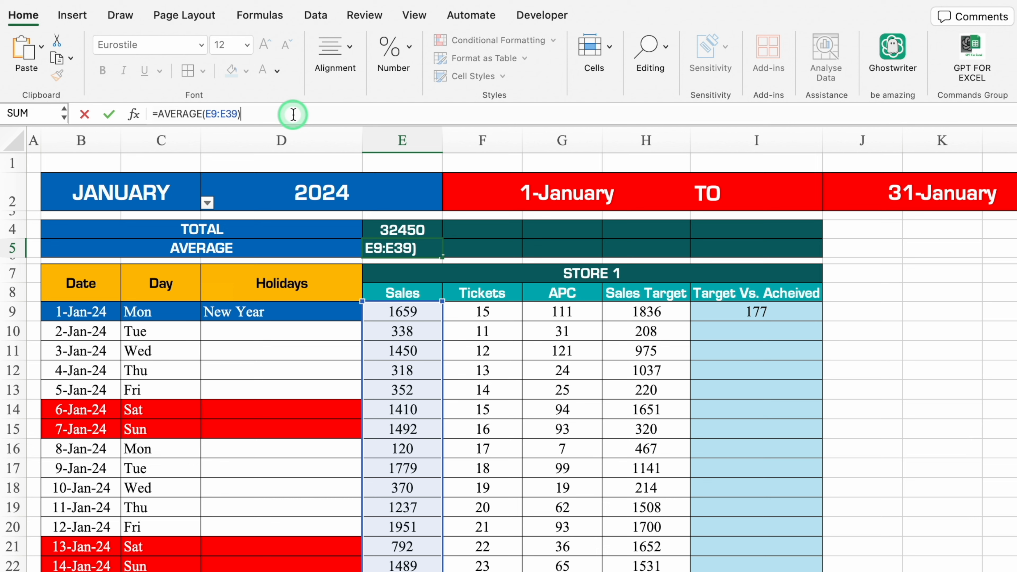
key("Return")
Reduce the Sales average in E5 to zero decimals and fill the E4:E5 formulas across to column I
left_click(425, 247)
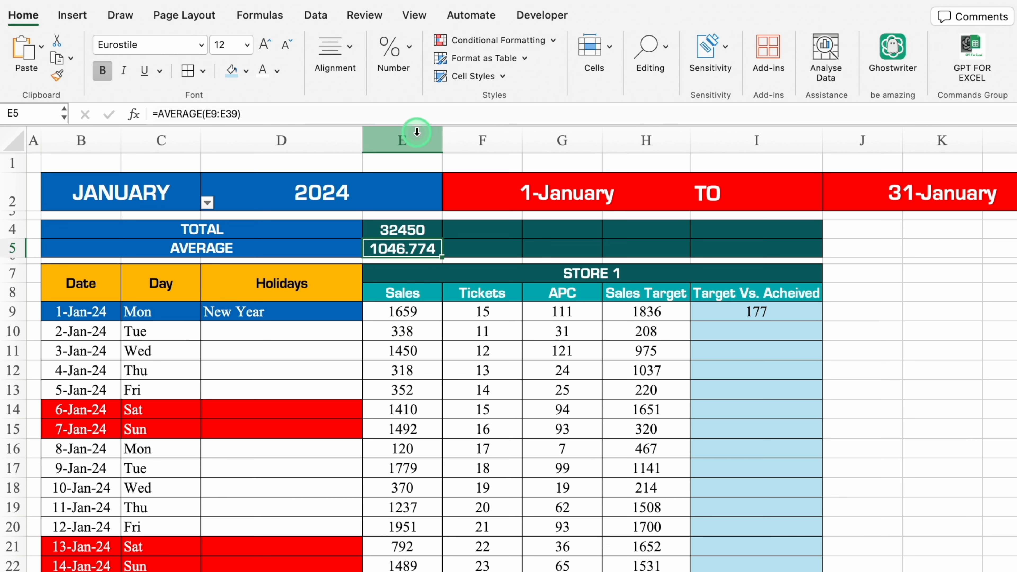
left_click(409, 47)
left_click(448, 121)
left_click(448, 122)
left_click(448, 122)
left_click_drag(402, 229, 440, 257)
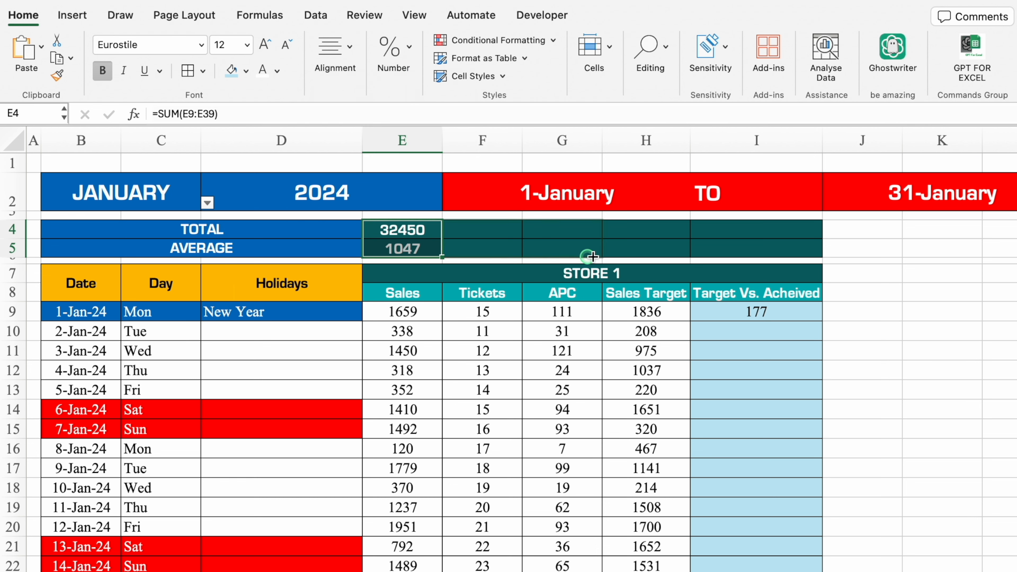
left_click_drag(804, 265, 805, 265)
Clear the APC total in G4 and merge G4:G5 into one centred cell holding the APC average
left_click(578, 233)
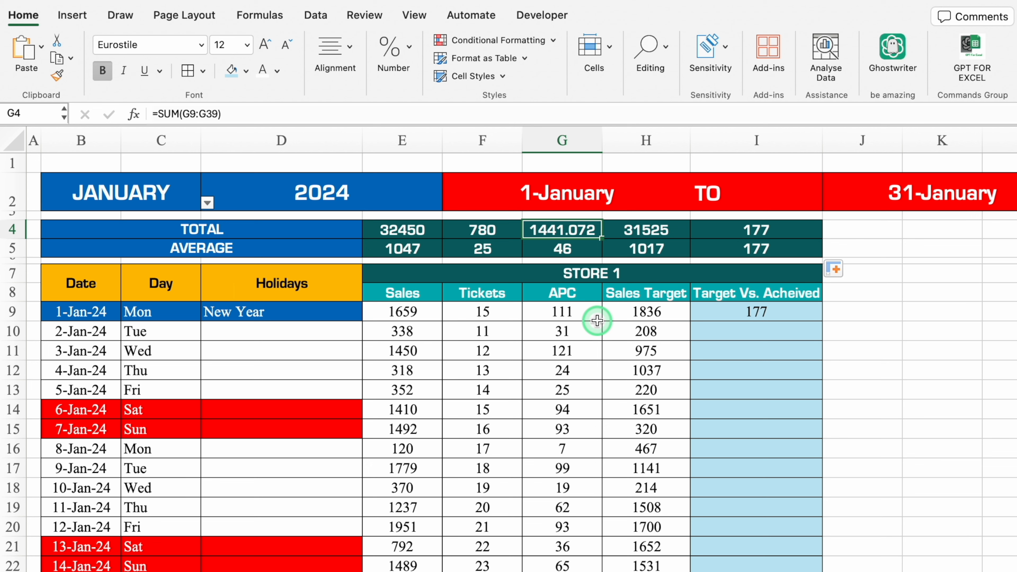
left_click_drag(574, 249, 574, 232)
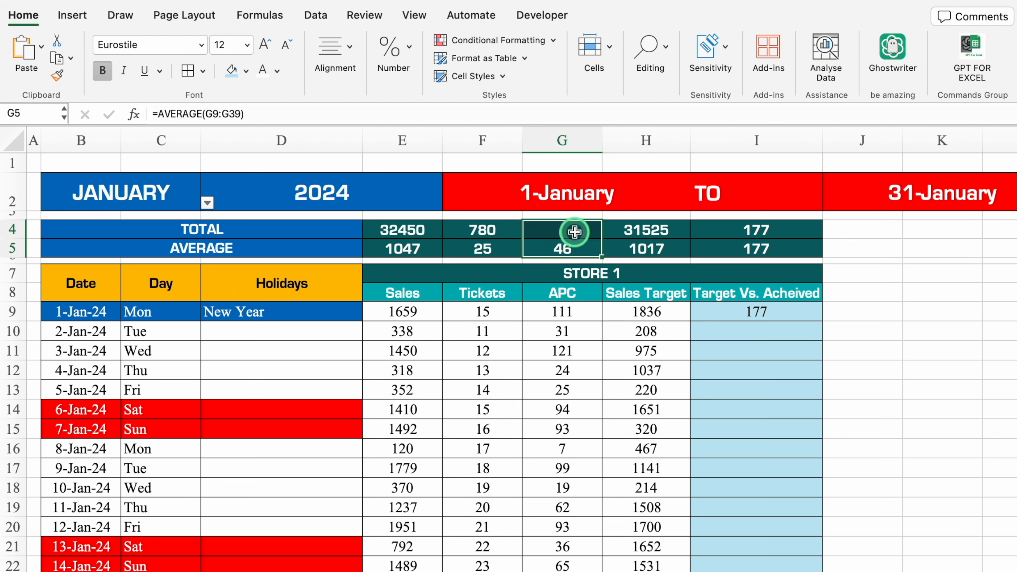
left_click(508, 76)
left_click(412, 52)
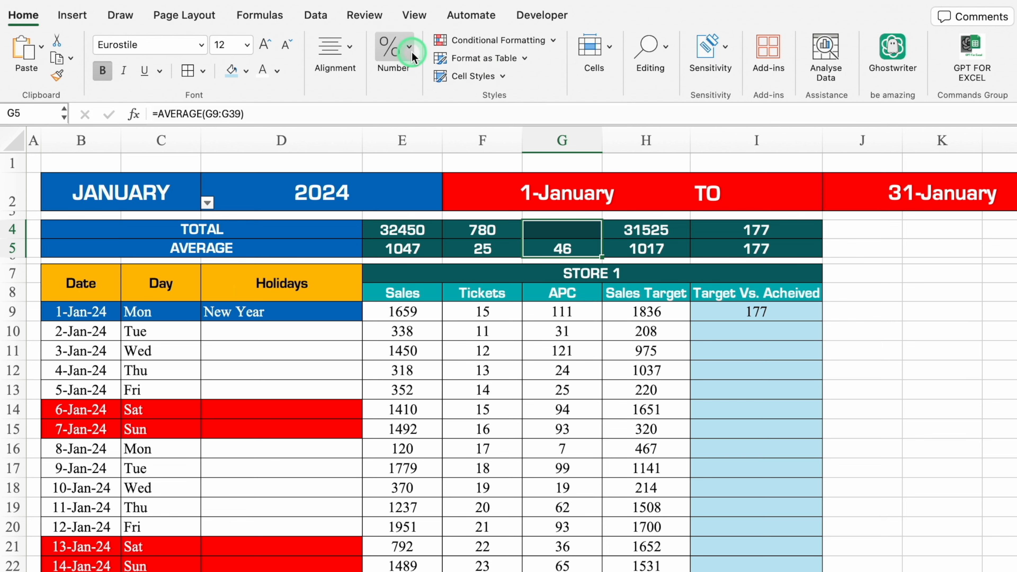
left_click(403, 125)
left_click(921, 349)
Hide the worksheet gridlines
left_click(415, 16)
left_click(394, 72)
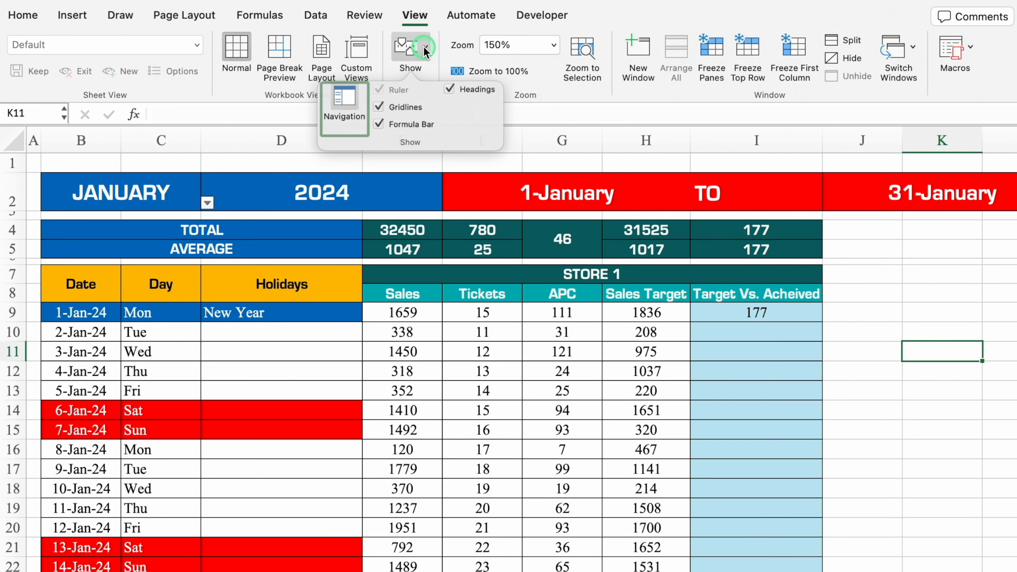
left_click(380, 108)
left_click(910, 409)
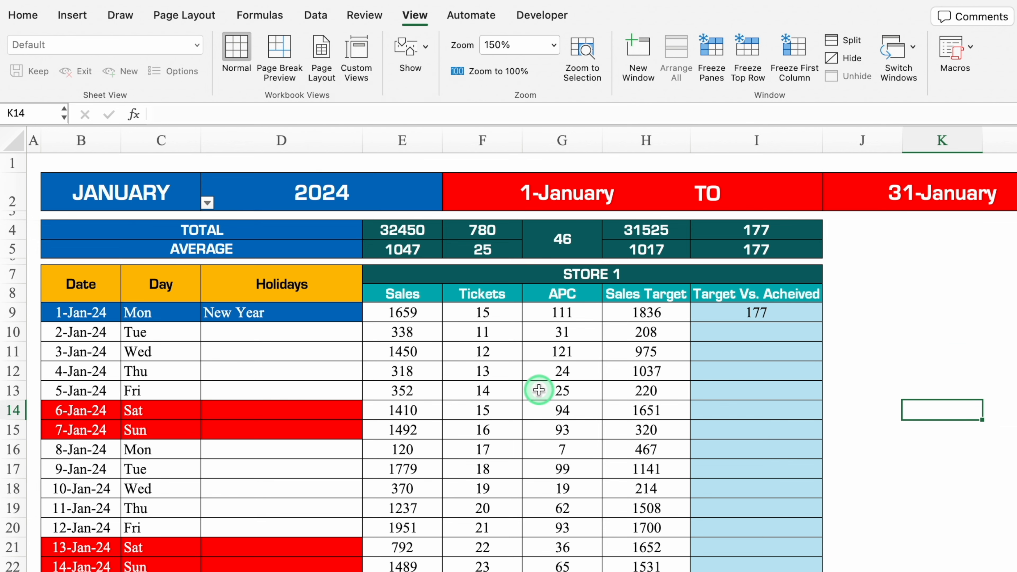
Copy the whole STORE 1 block from E4 down through the January rows, including its summary rows, and paste it at J4
left_click_drag(405, 231, 733, 568)
key("super+c")
scroll(734, 568, "up", 5)
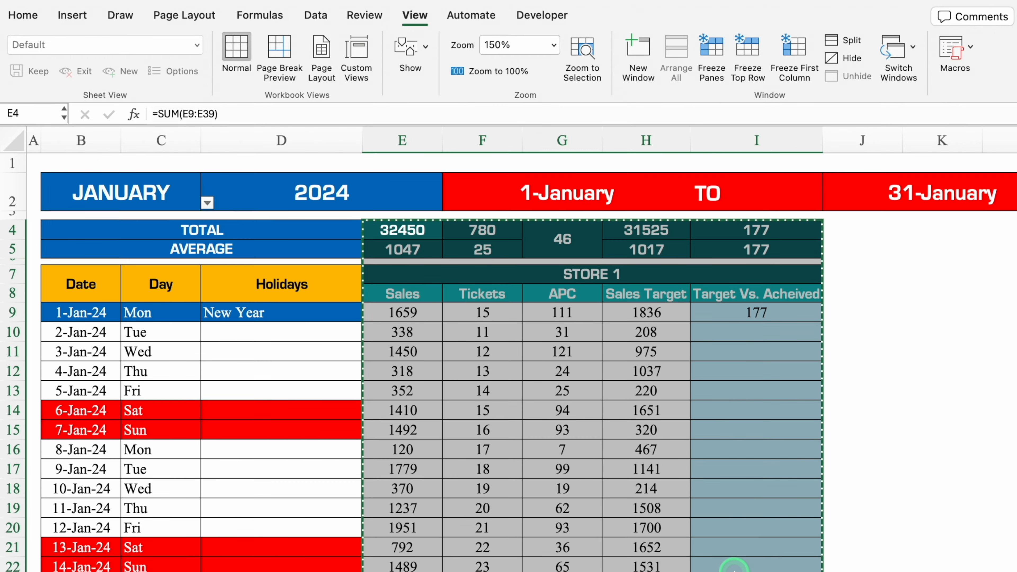
left_click(848, 227)
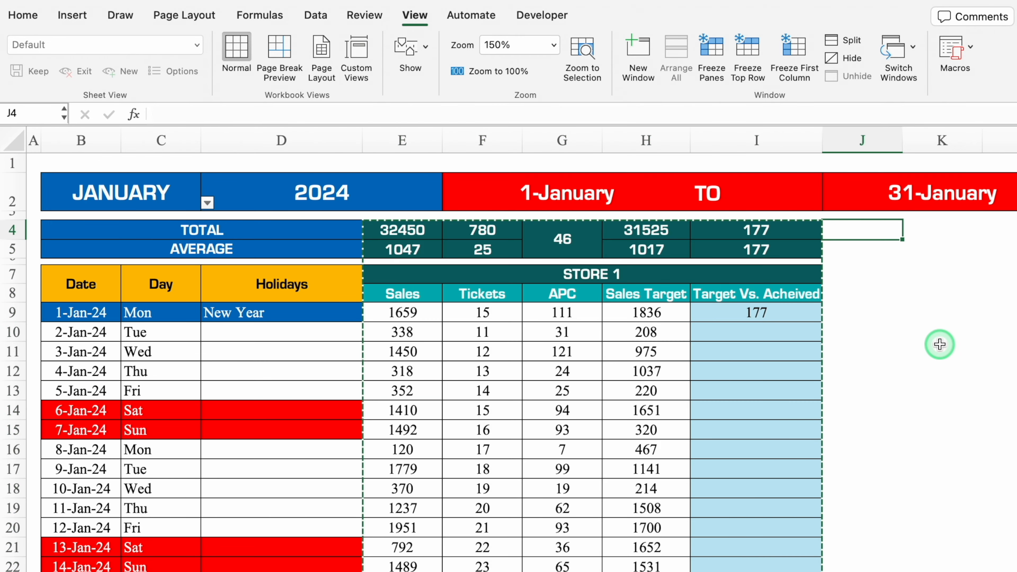
key("super+v")
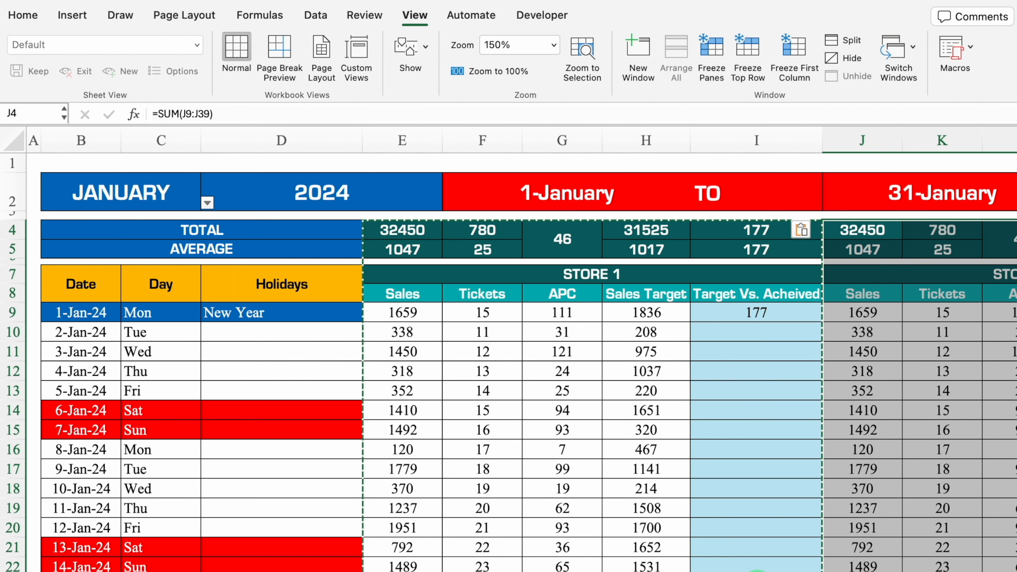
Paste three more copies of the store block side by side at O4, T4 and Y4
scroll(885, 566, "right", 5)
left_click(970, 213)
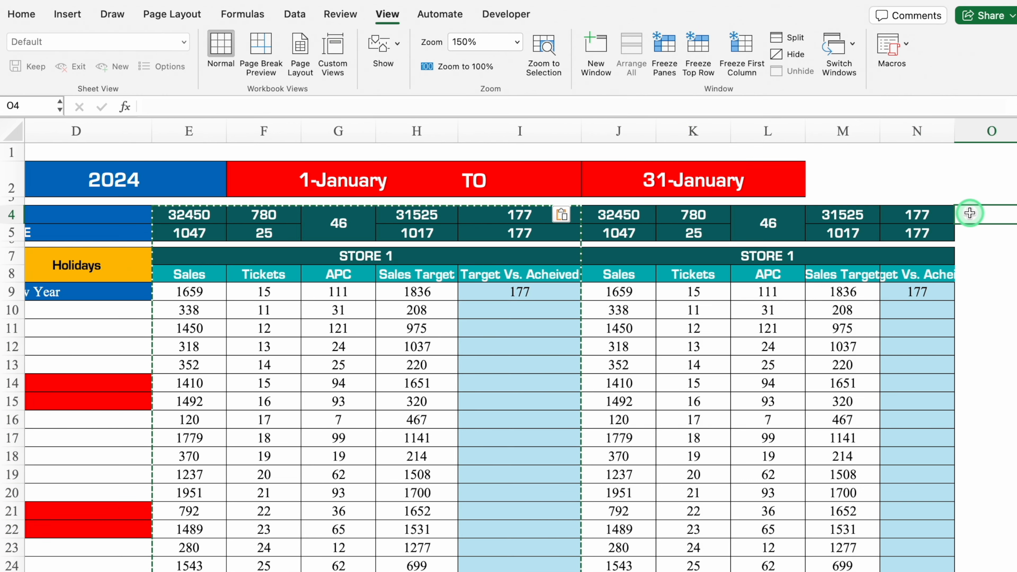
key("super+v")
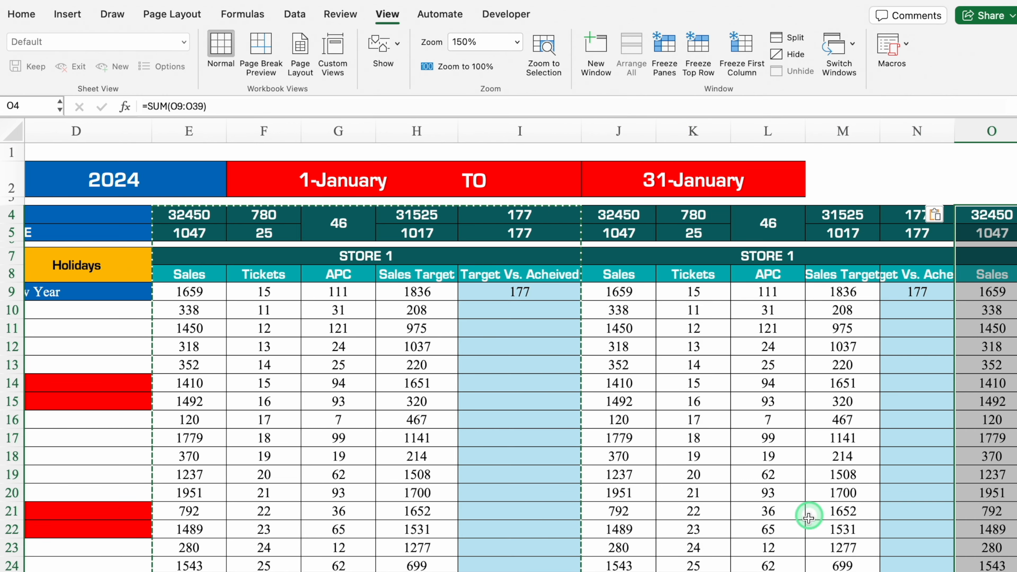
scroll(994, 569, "right", 5)
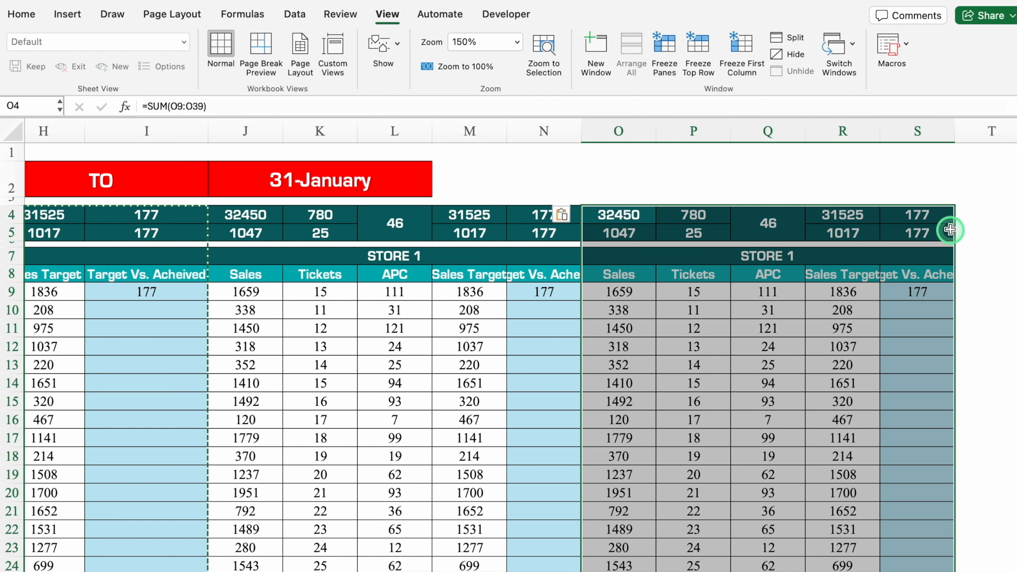
left_click(965, 214)
key("super+v")
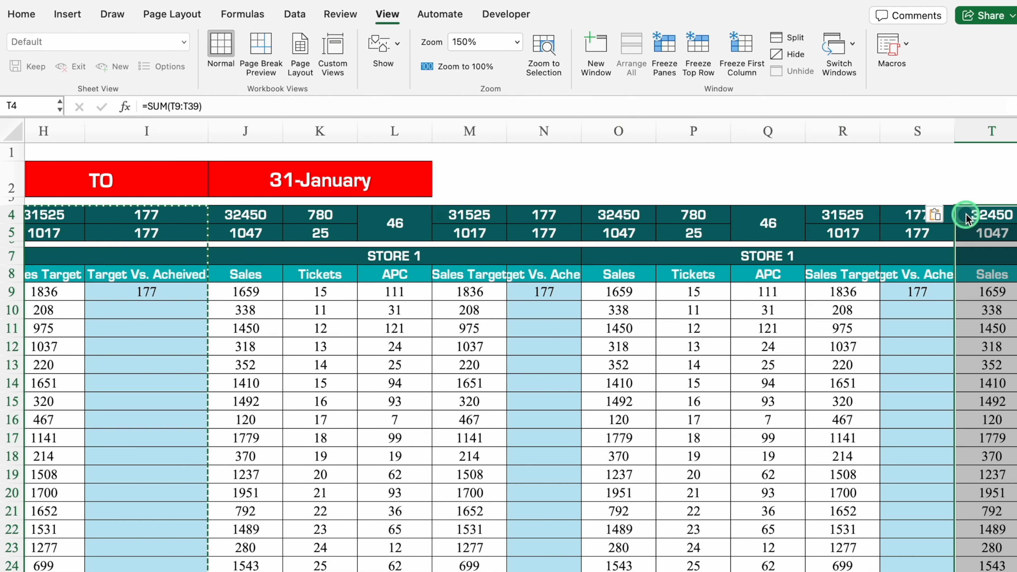
scroll(981, 544, "right", 5)
left_click(969, 213)
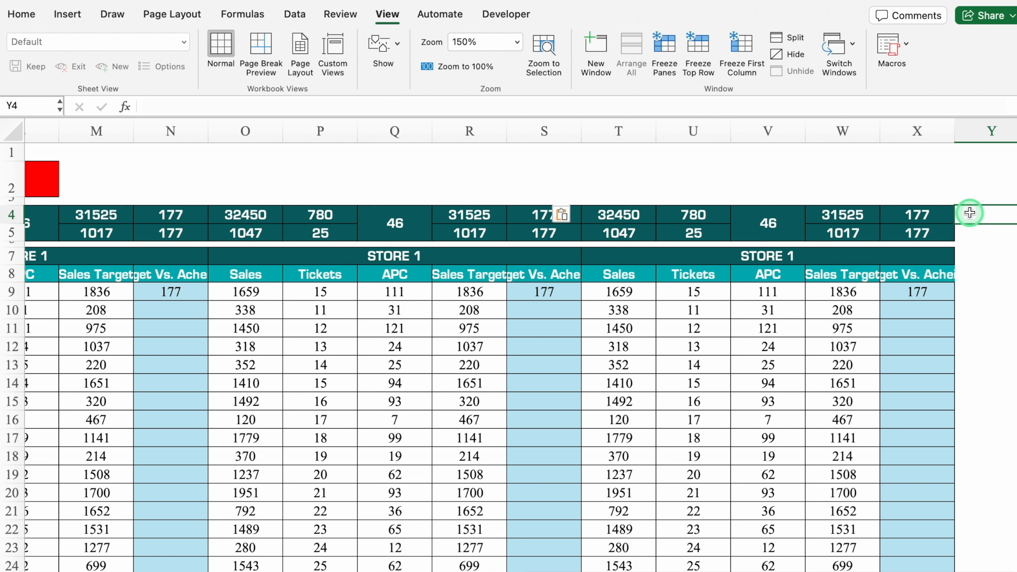
key("super+v")
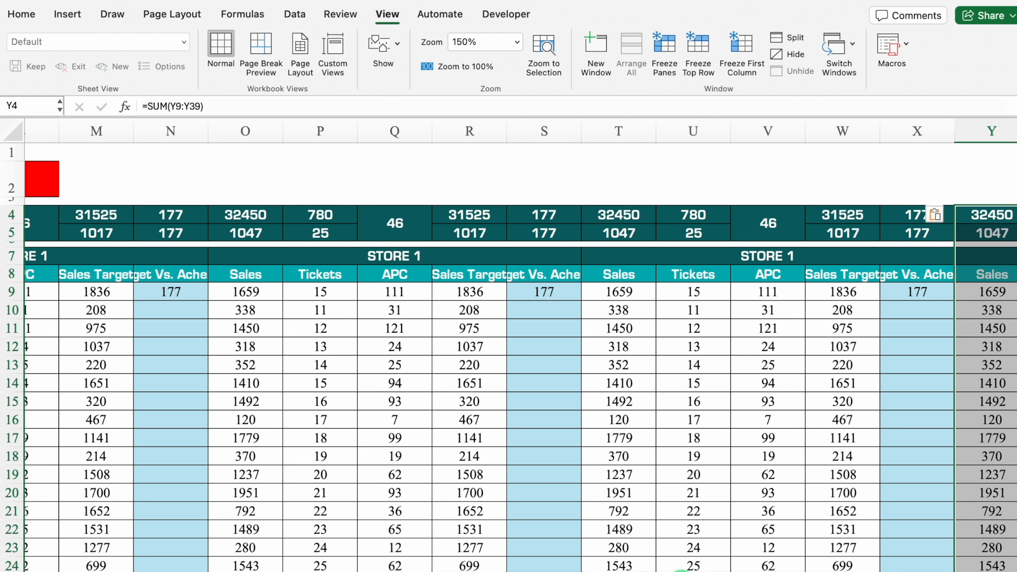
Rename the title of the second store block in J7 as STORE 2
scroll(660, 566, "right", 5)
scroll(660, 566, "left", 10)
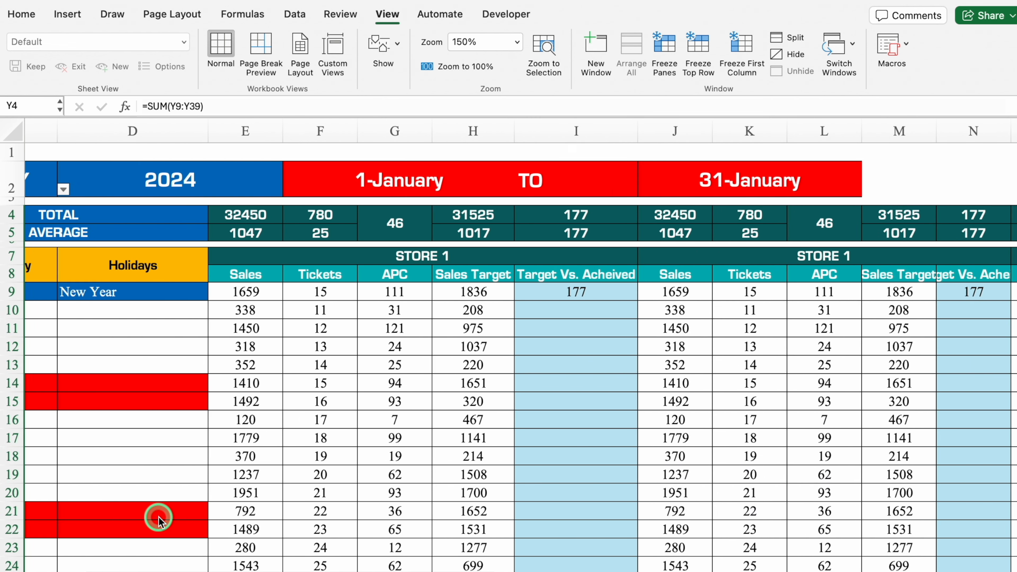
left_click(366, 252)
left_click(806, 247)
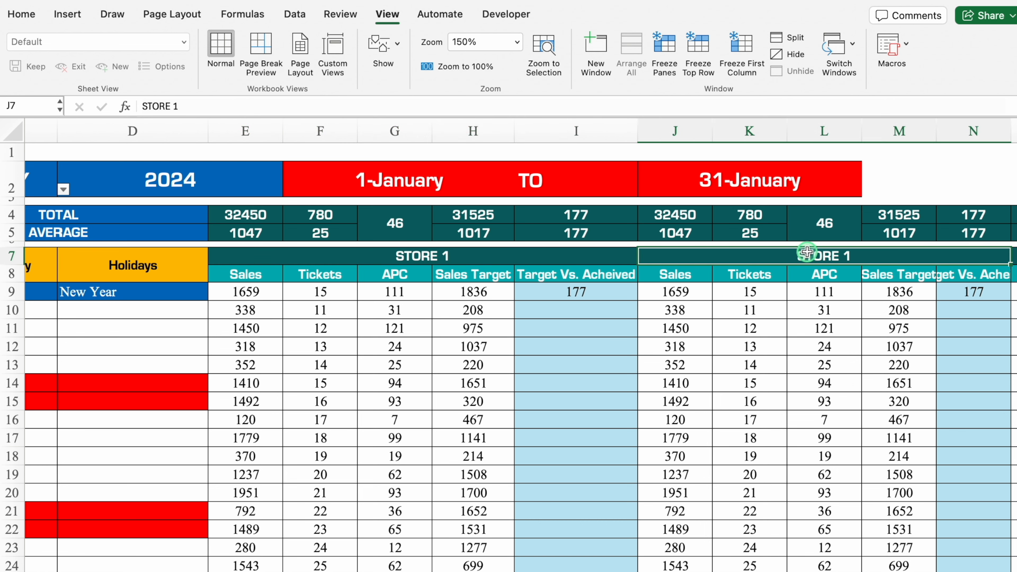
left_click(297, 100)
key("BackSpace")
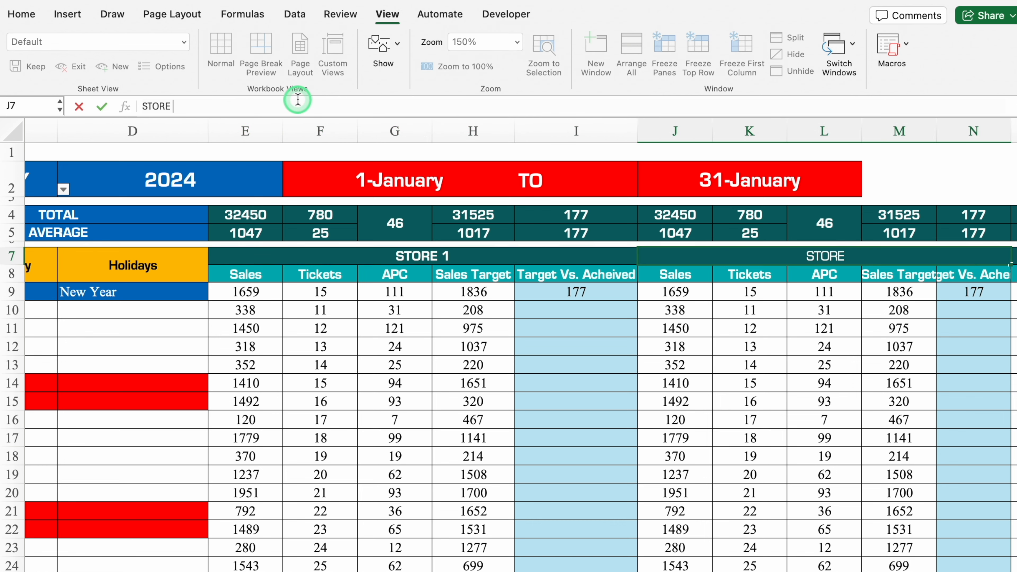
type("2")
key("Return")
Rename the title of the third store block in O7 as STORE 3
key("Right")
key("Right")
key("Right")
key("Right")
key("Right")
key("Right")
key("Right")
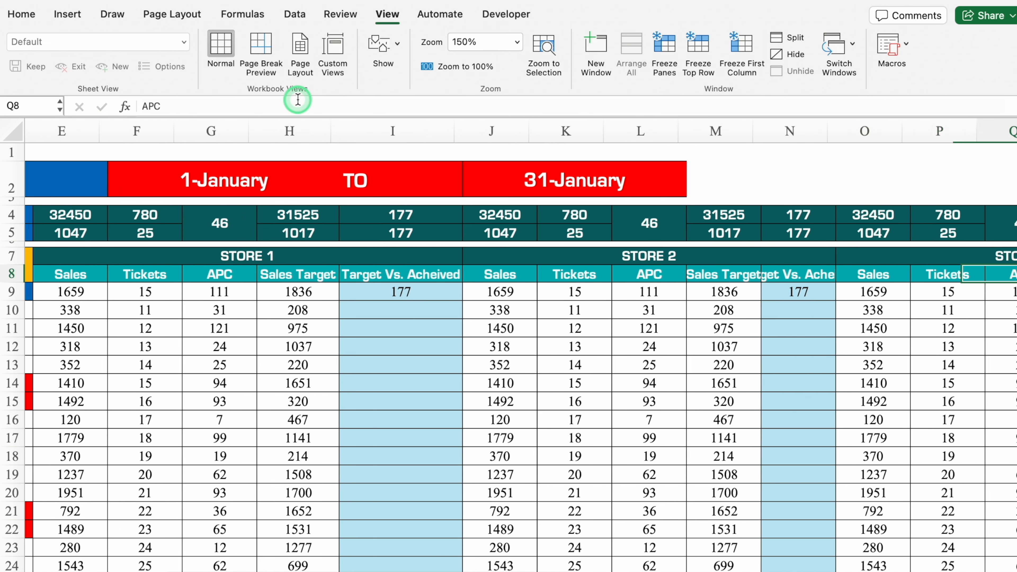
key("Up")
left_click(253, 111)
key("BackSpace")
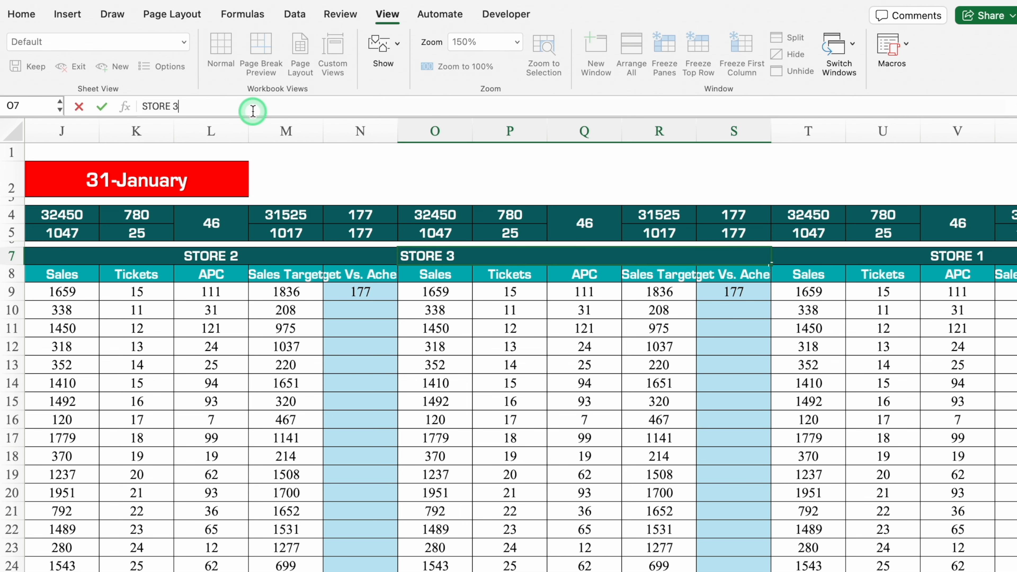
type("3")
key("Return")
Rename the title of the fourth store block in T7 as STORE 4
key("Up")
key("Right")
key("Right")
key("Right")
key("Right")
left_click(321, 253)
left_click(236, 107)
key("BackSpace")
type("4")
key("Return")
Rename the title of the last store block in Y7 as STORE 5
key("Up")
key("Right")
left_click(236, 105)
key("BackSpace")
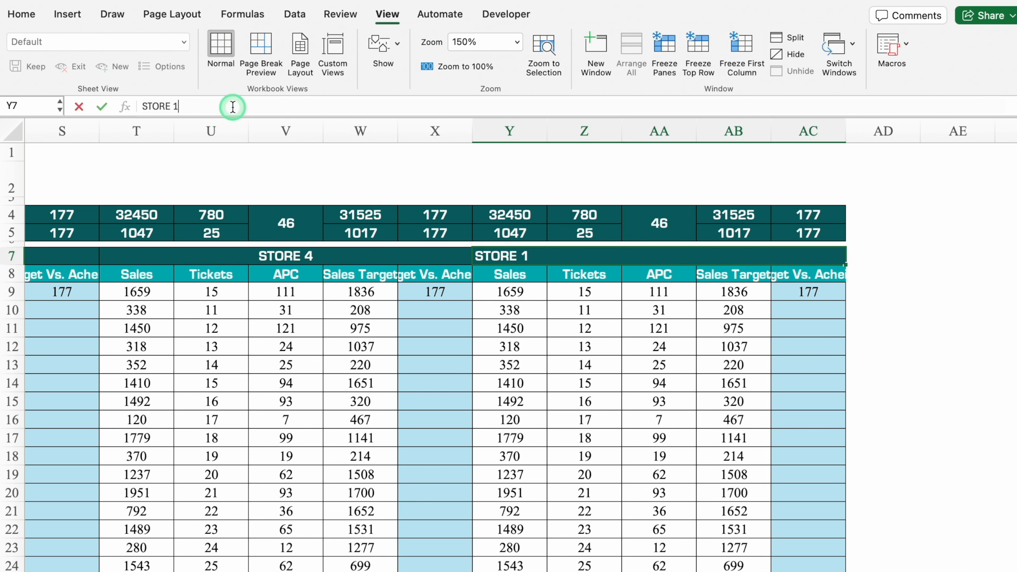
type("5")
key("Return")
Fill STORE 2's total and average rows and title with purple, and its column headings with light purple
scroll(420, 560, "left", 10)
left_click_drag(419, 557, 169, 534)
left_click(576, 255)
left_click(21, 14)
left_click(230, 66)
left_click(344, 238)
left_click_drag(554, 274, 851, 274)
left_click(230, 67)
left_click(344, 238)
Fill STORE 3's total and average rows and title with dark blue, and its column headings with a custom bright blue
scroll(460, 566, "right", 10)
left_click_drag(359, 215, 657, 233)
left_click(229, 67)
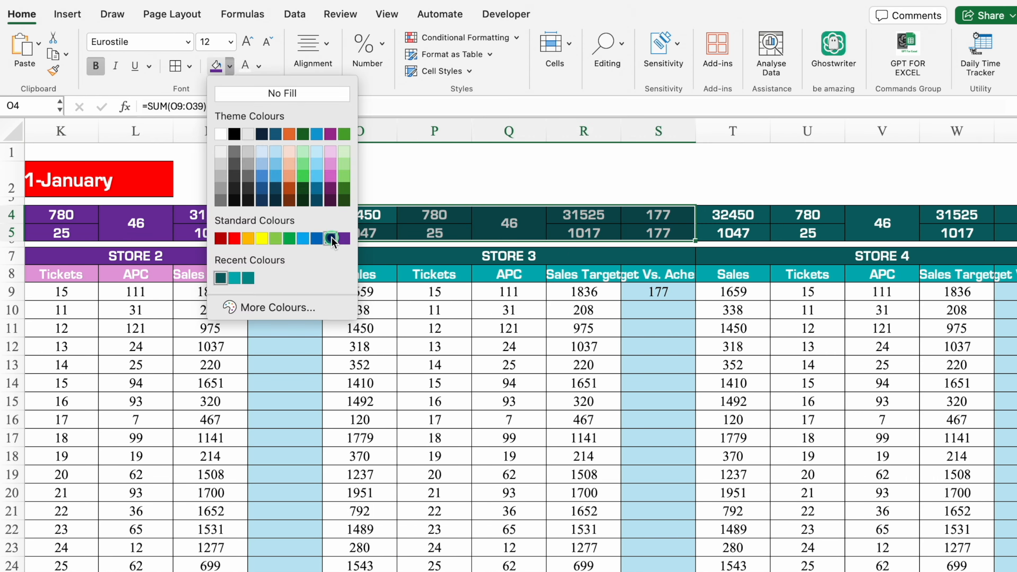
left_click(330, 238)
left_click_drag(359, 274, 657, 291)
left_click(229, 66)
left_click(276, 307)
left_click_drag(467, 571, 587, 570)
Fill STORE 4's total and average rows and title with red, and its column headings with a custom pink
left_click_drag(397, 215, 695, 233)
left_click(229, 66)
left_click(225, 239)
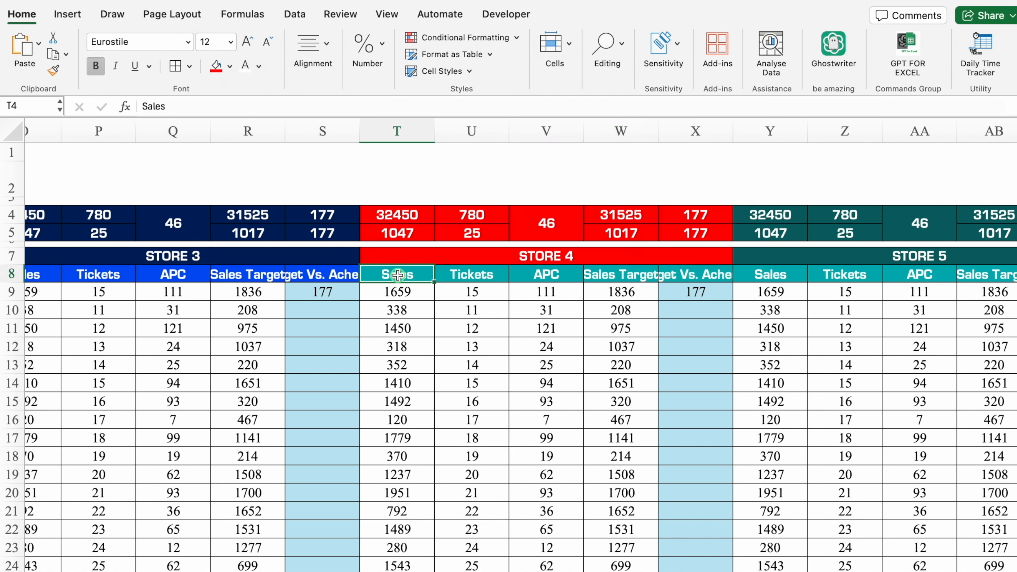
left_click_drag(397, 274, 695, 274)
left_click(229, 66)
left_click(276, 307)
left_click(549, 200)
left_click(566, 341)
Fill STORE 5's column headings in row 8 with light green
left_click_drag(619, 274, 917, 274)
left_click(229, 67)
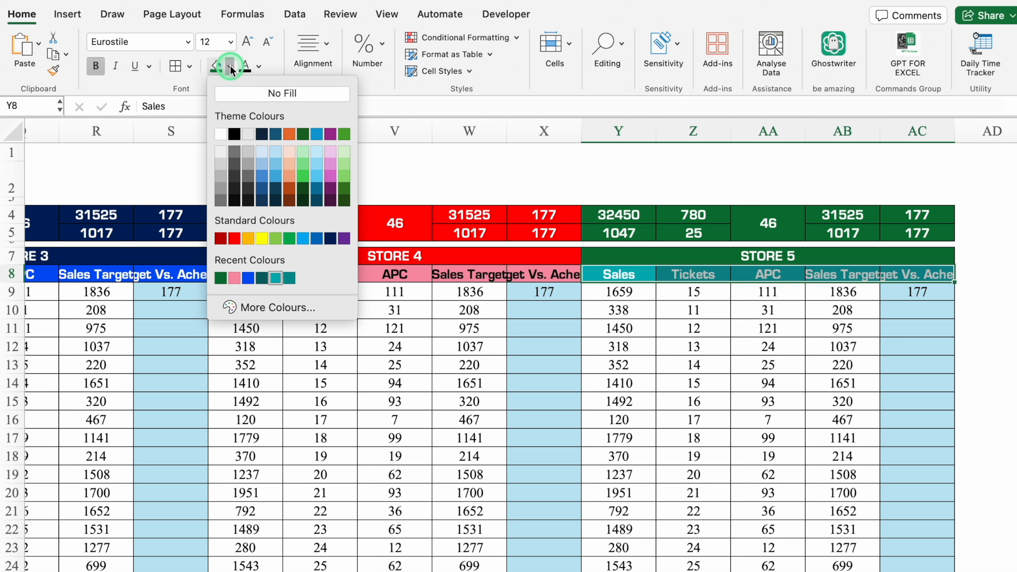
left_click(278, 238)
Auto-fit the widths of the APC, Sales Target and Target Vs. Acheived columns across the store blocks
double_click(955, 131)
double_click(880, 131)
double_click(804, 132)
scroll(240, 349, "left", 10)
double_click(660, 122)
double_click(586, 131)
double_click(511, 131)
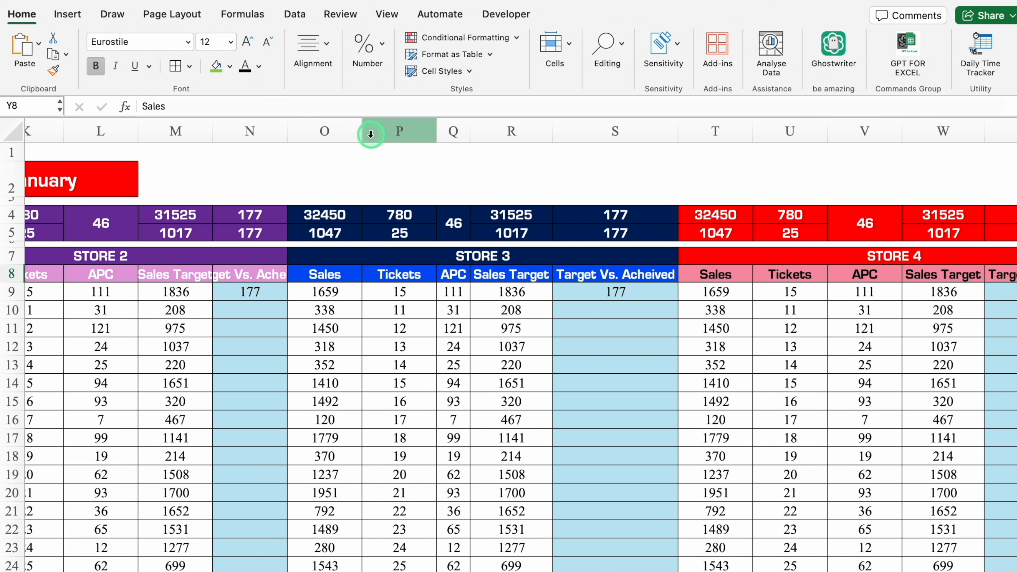
double_click(287, 131)
double_click(212, 131)
double_click(138, 132)
double_click(919, 127)
scroll(817, 567, "left", 15)
scroll(606, 158, "left", 5)
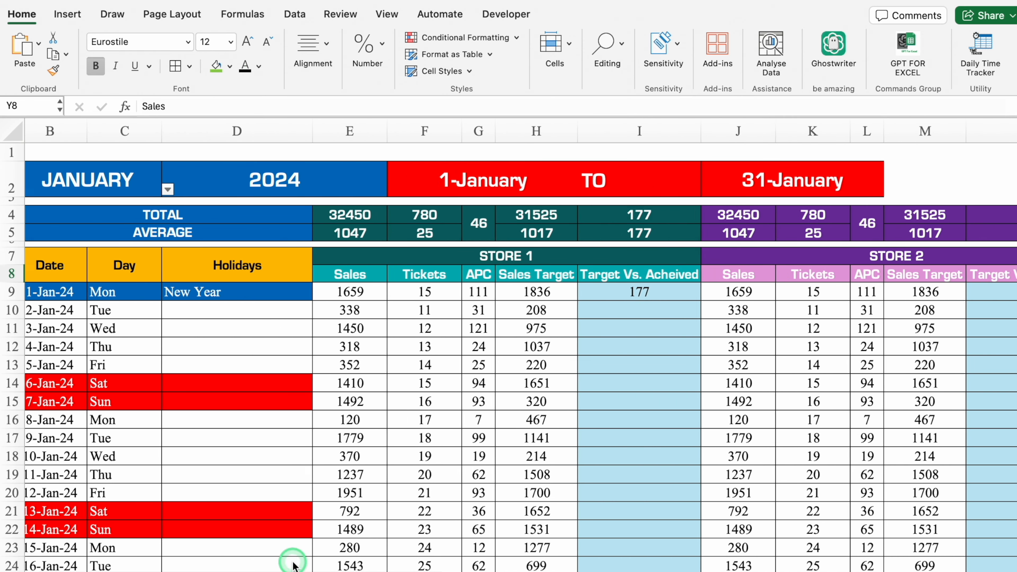
Format I9 as a Number without decimals, showing negative values in red parentheses
left_click(643, 294)
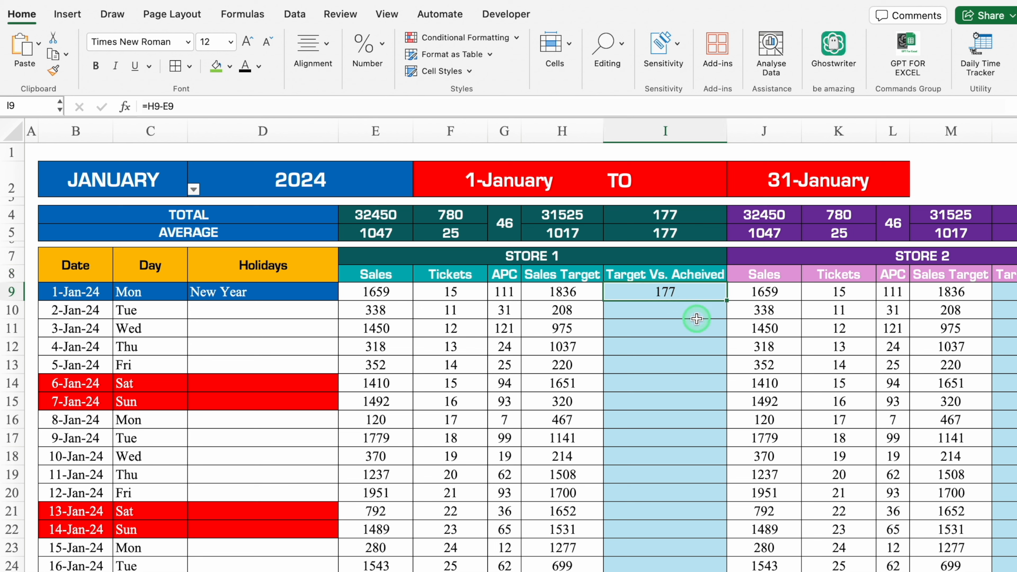
key("super+1")
left_click(342, 112)
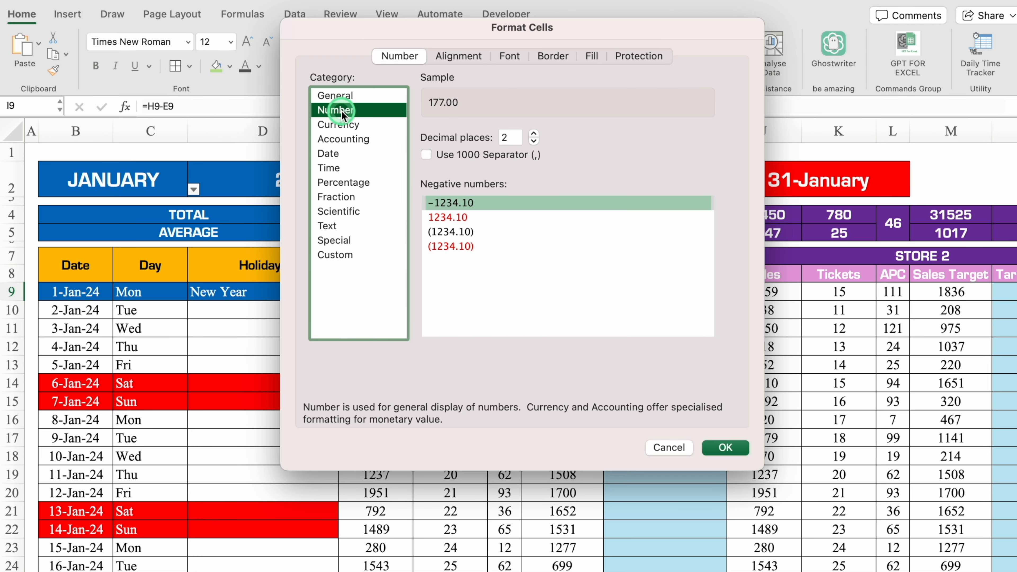
left_click(465, 247)
left_click(726, 448)
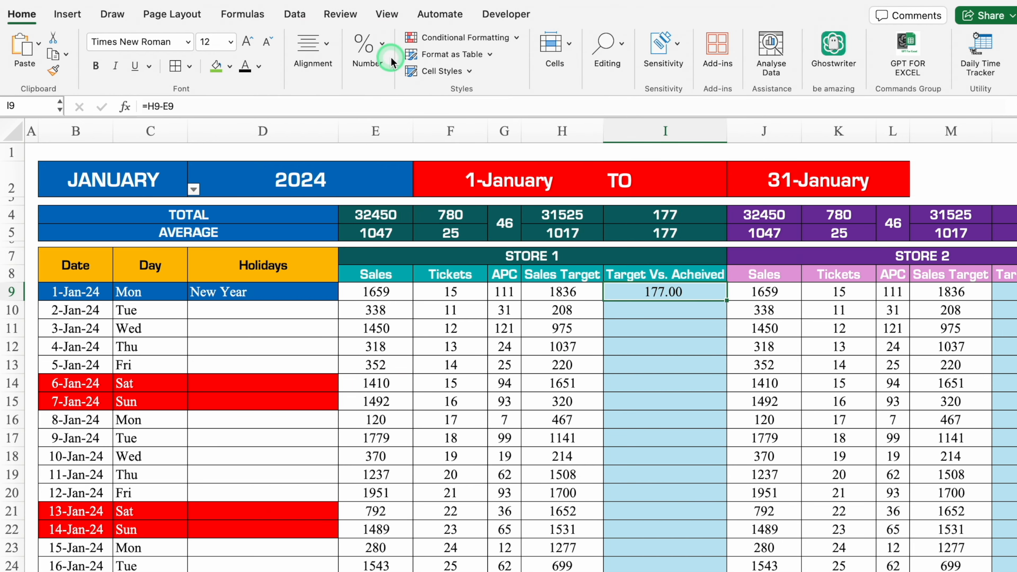
left_click(385, 44)
double_click(417, 118)
Fill the I9 formula down STORE 1's Target Vs. Acheived column and copy that range to N9, S9, X9 and AC9
double_click(725, 300)
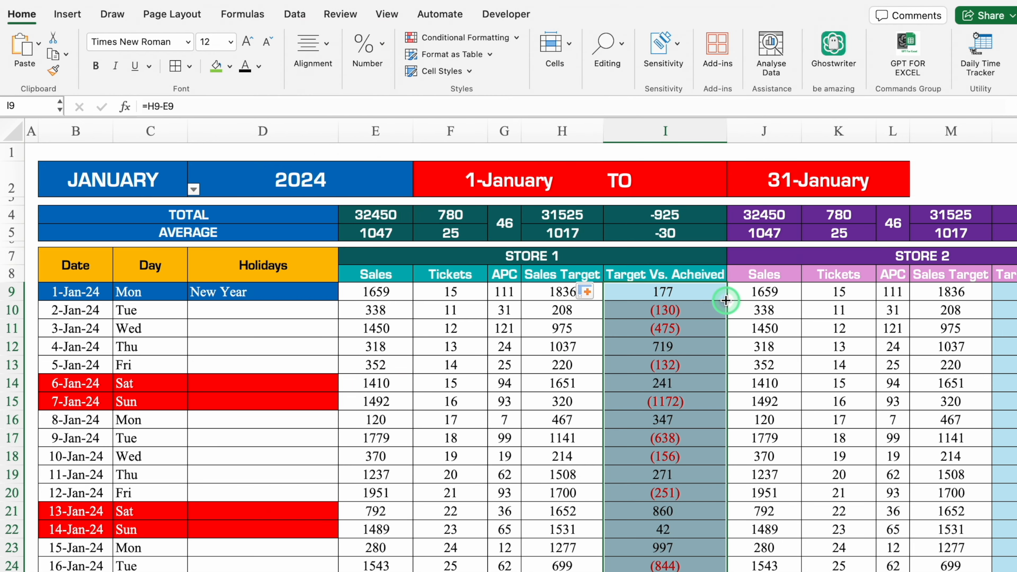
key("super+c")
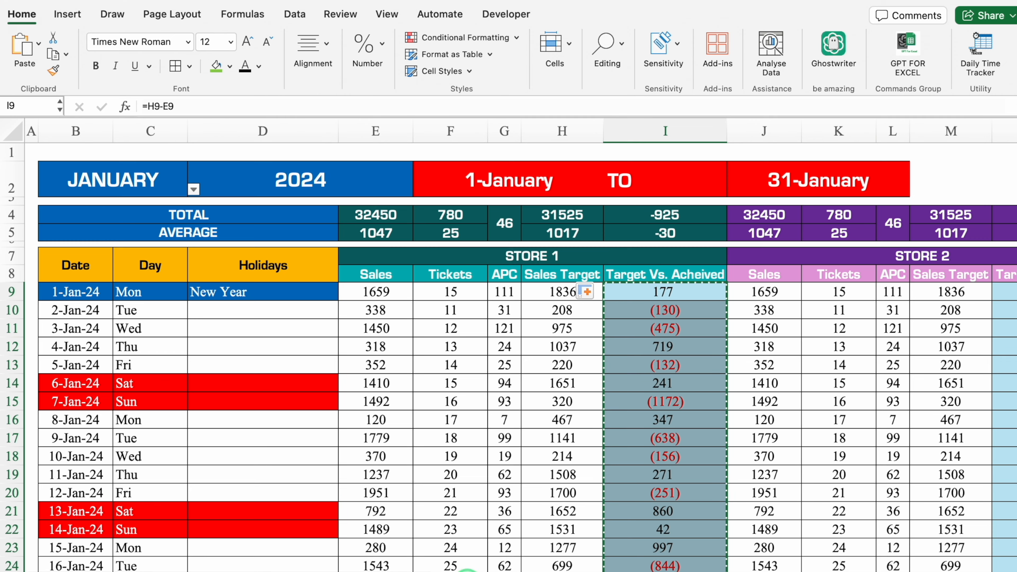
scroll(583, 383, "right", 7)
left_click(578, 285)
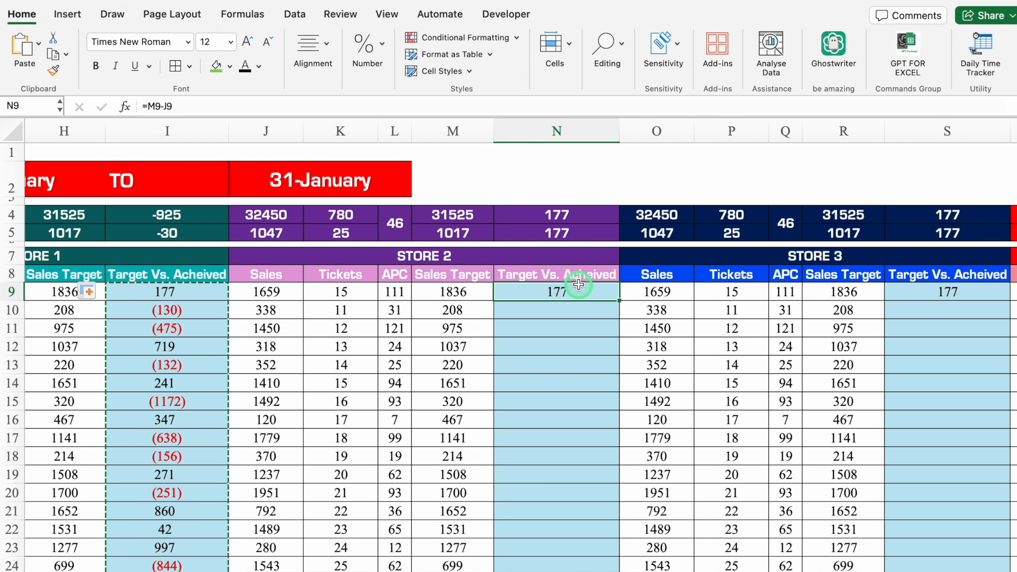
key("super+v")
left_click(950, 291)
key("super+v")
scroll(715, 552, "right", 15)
left_click(700, 291)
key("super+v")
scroll(701, 291, "right", 4)
left_click(892, 292)
key("super+v")
Copy the whole STORE 5 block from Y4, narrow column AD to a slim spacer, and paste the block at AE4
left_click(994, 278)
left_click(981, 224)
scroll(981, 221, "right", 5)
left_click_drag(224, 215, 477, 456)
scroll(477, 456, "up", 6)
key("super+c")
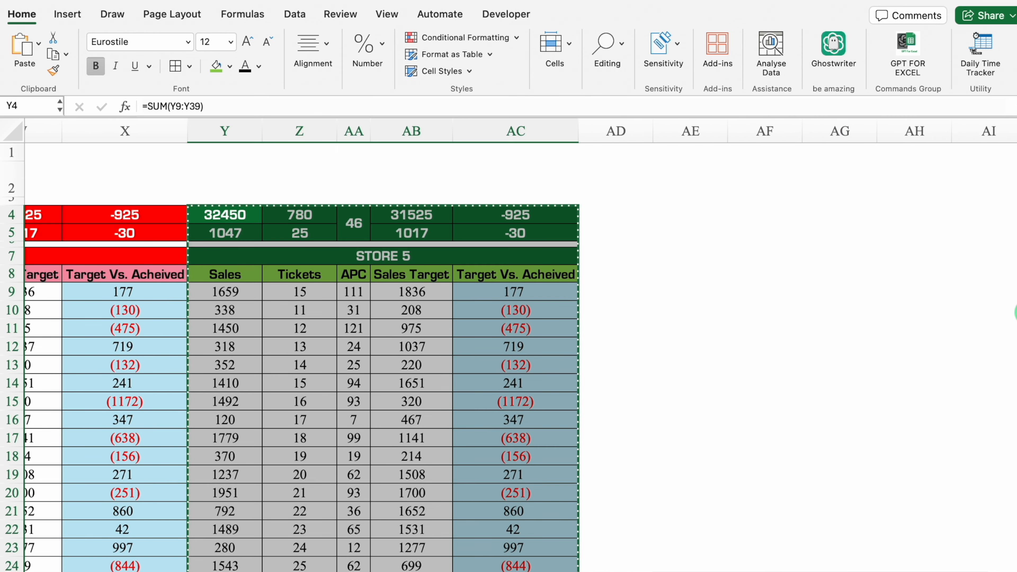
left_click(612, 212)
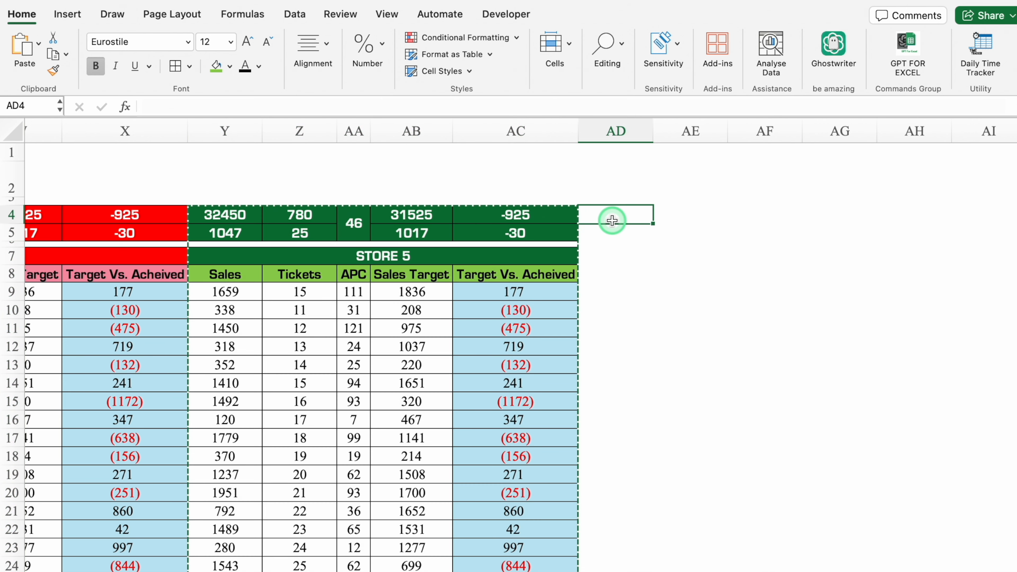
left_click_drag(655, 128, 588, 128)
left_click(608, 211)
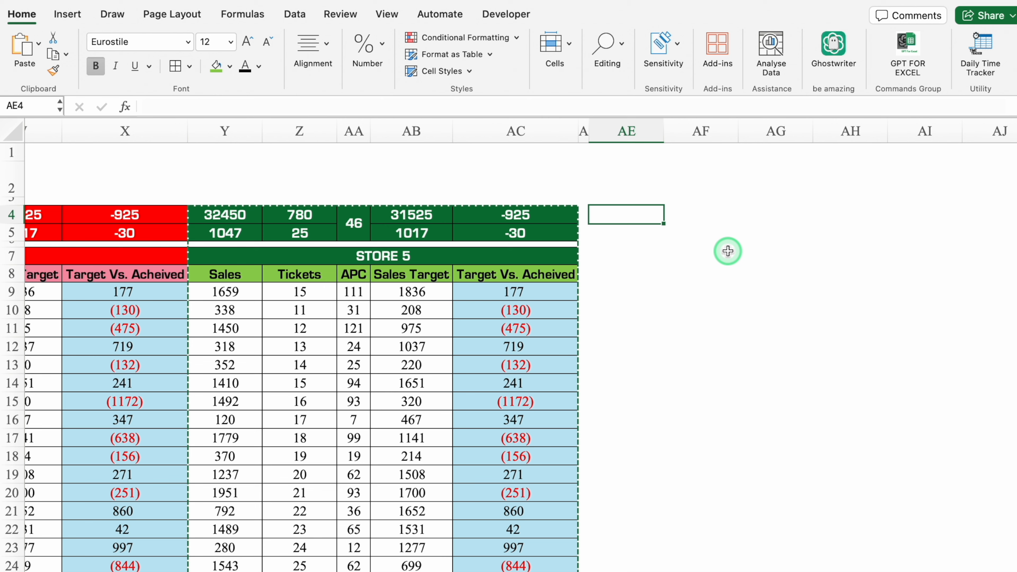
key("super+v")
Recolour the block at AE4 with dark teal summary rows and title, and teal column headings with white text
left_click_drag(624, 221, 941, 231)
left_click(229, 66)
left_click(238, 281)
left_click(634, 255)
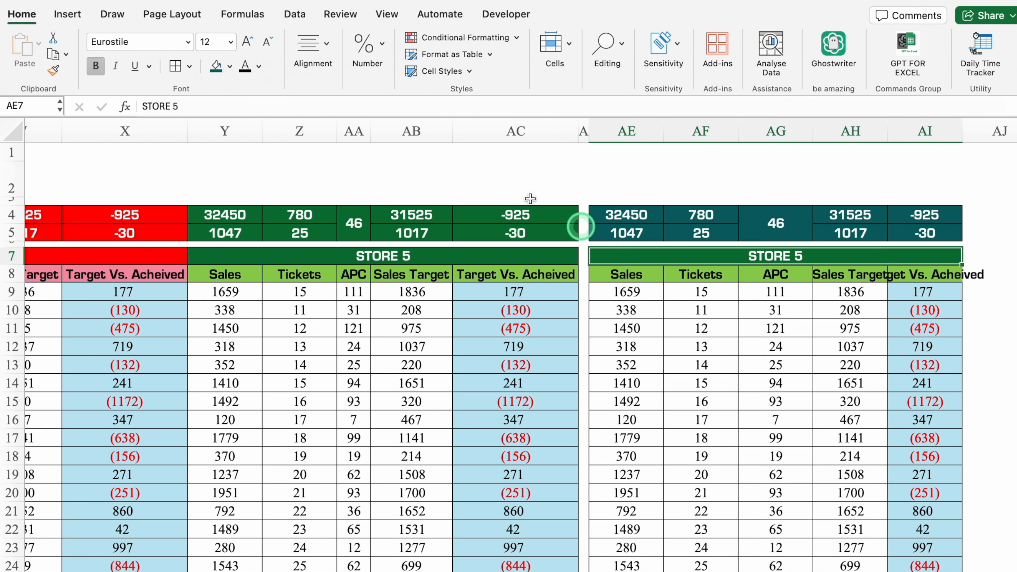
left_click(217, 68)
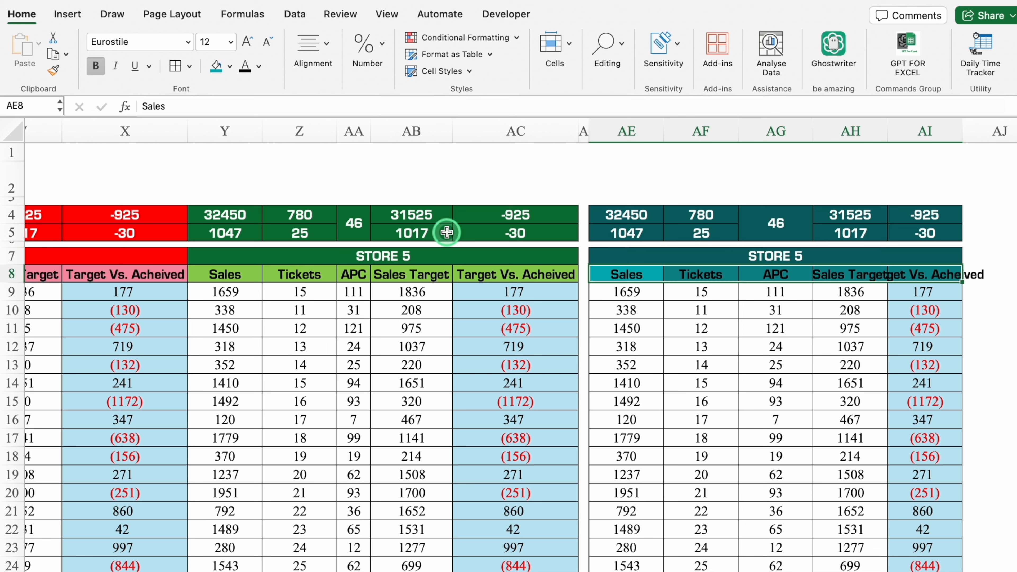
left_click(258, 67)
left_click(252, 131)
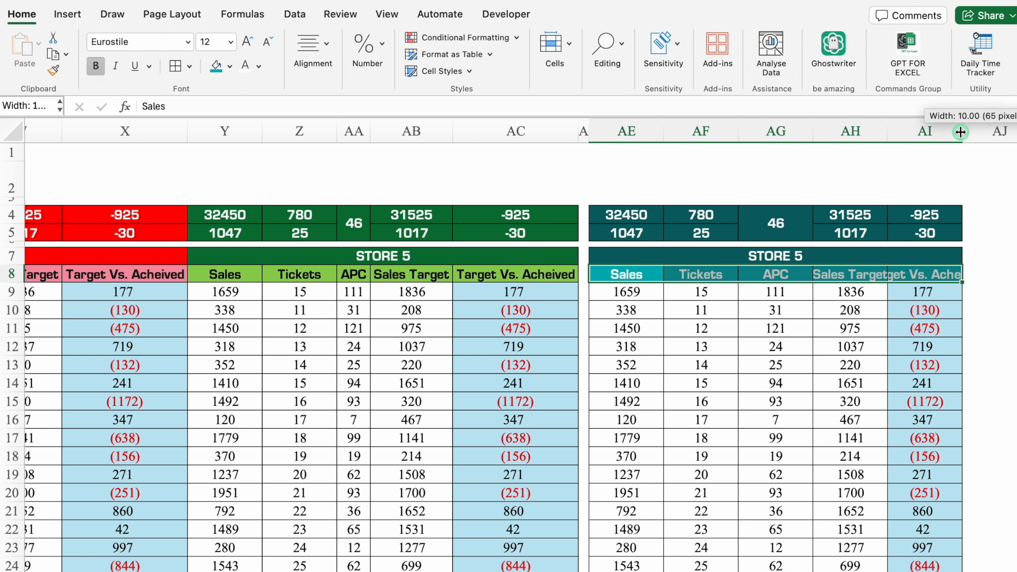
Auto-fit columns AG to AI and clear the copied Sales, Tickets, APC and Sales Target entries from the daily rows starting at AE9
double_click(961, 131)
double_click(888, 128)
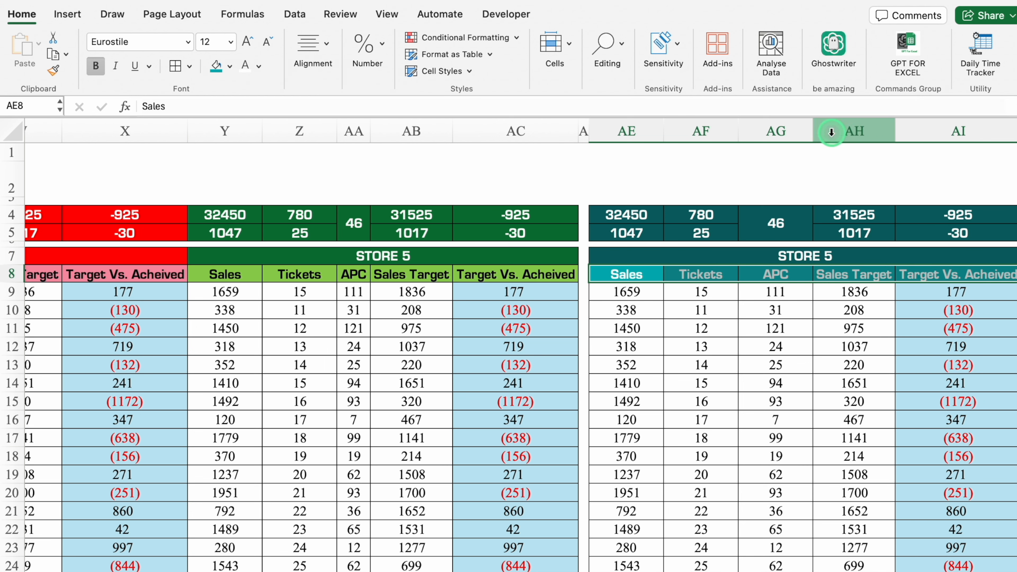
double_click(812, 129)
left_click(638, 293)
left_click_drag(637, 293, 850, 568)
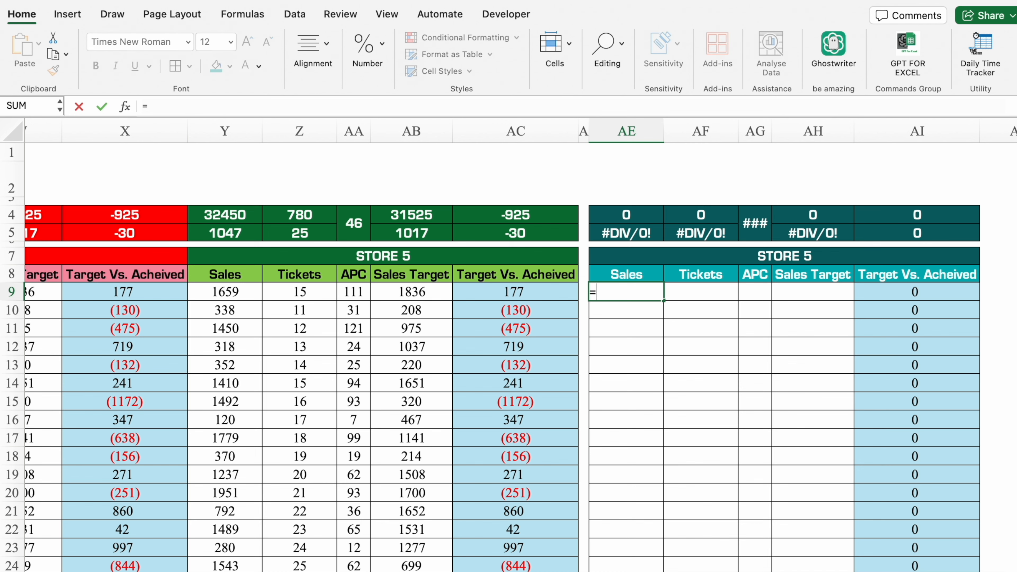
Enter =E9+J9+O9+T9+Y9 in AE9 to add up the first day's sales of all five stores
scroll(725, 559, "left", 15)
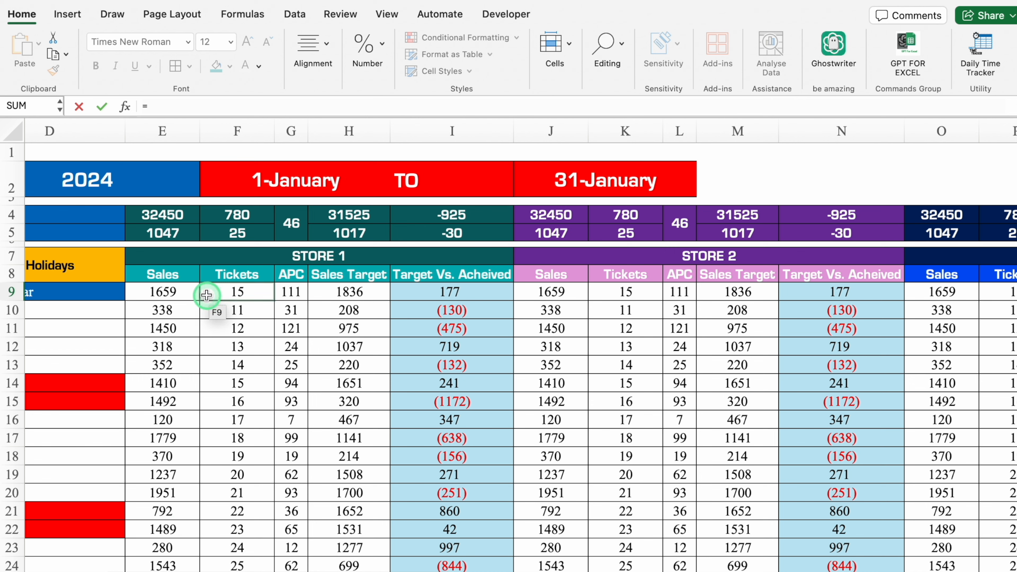
left_click(182, 291)
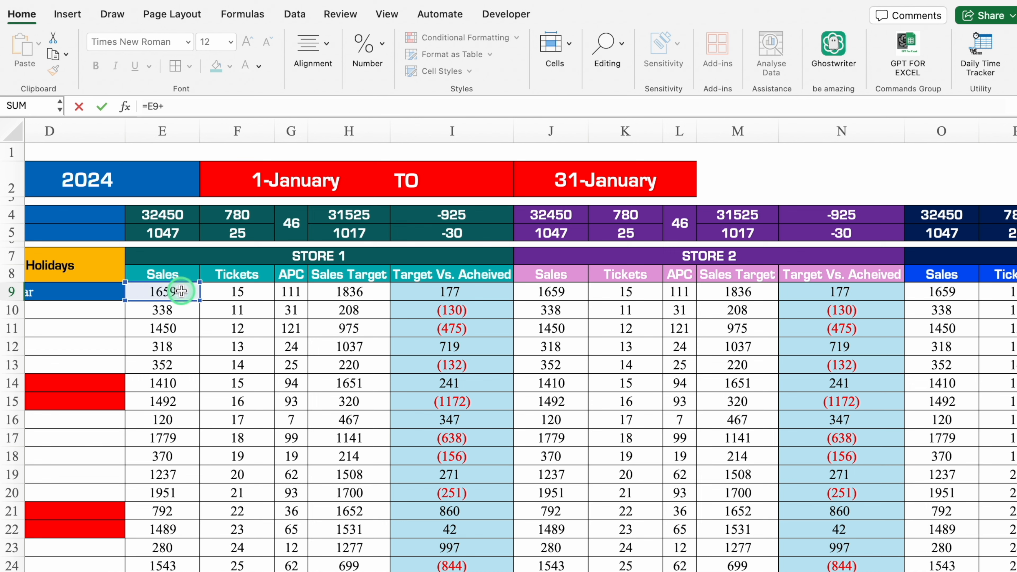
type("+")
left_click(554, 294)
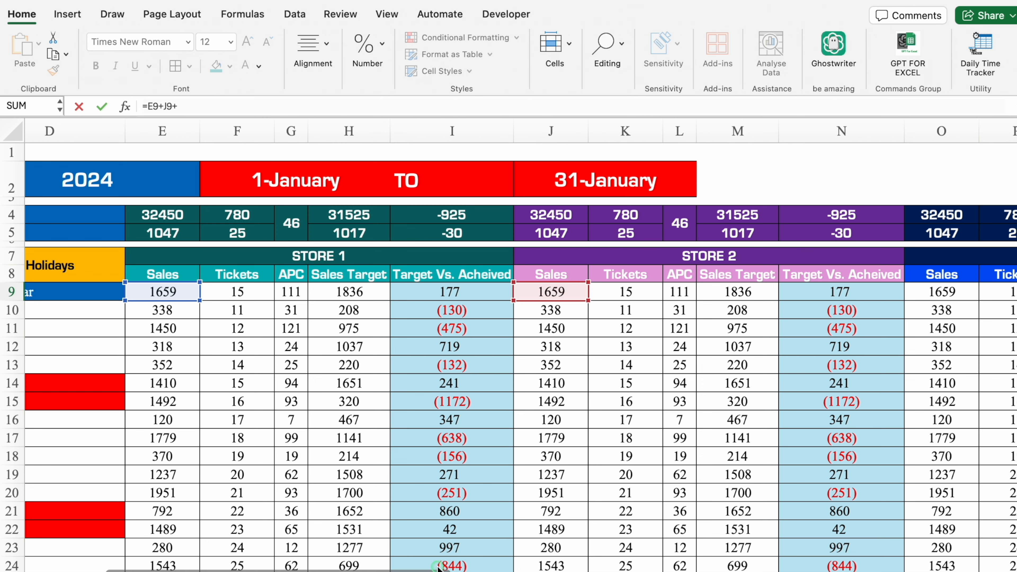
scroll(520, 360, "right", 10)
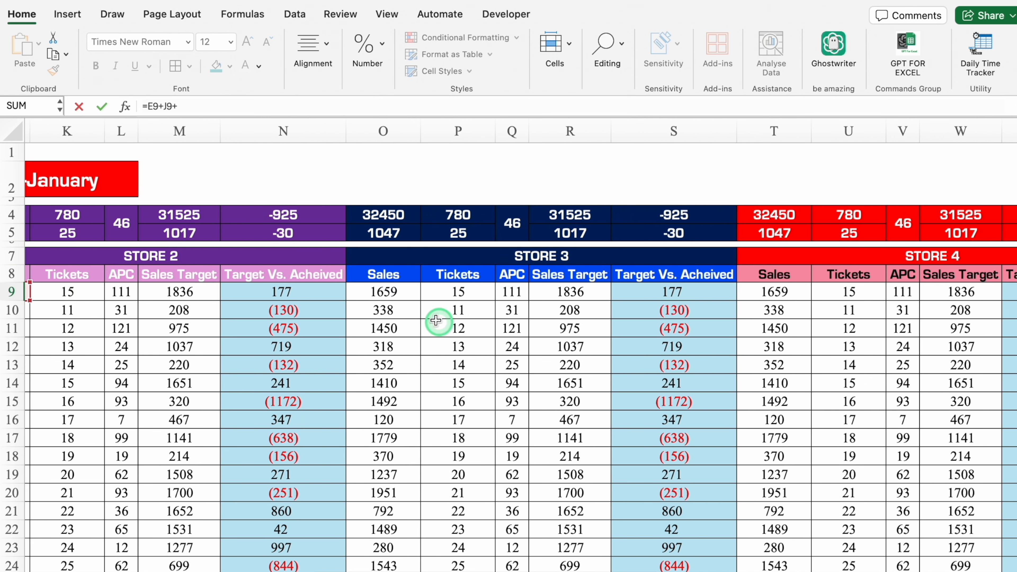
left_click(392, 291)
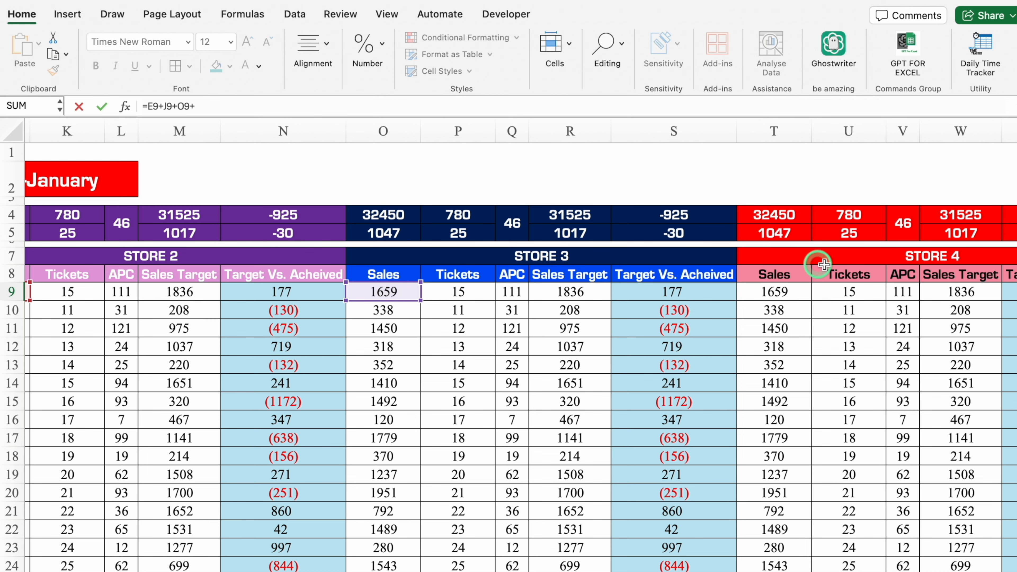
left_click(794, 290)
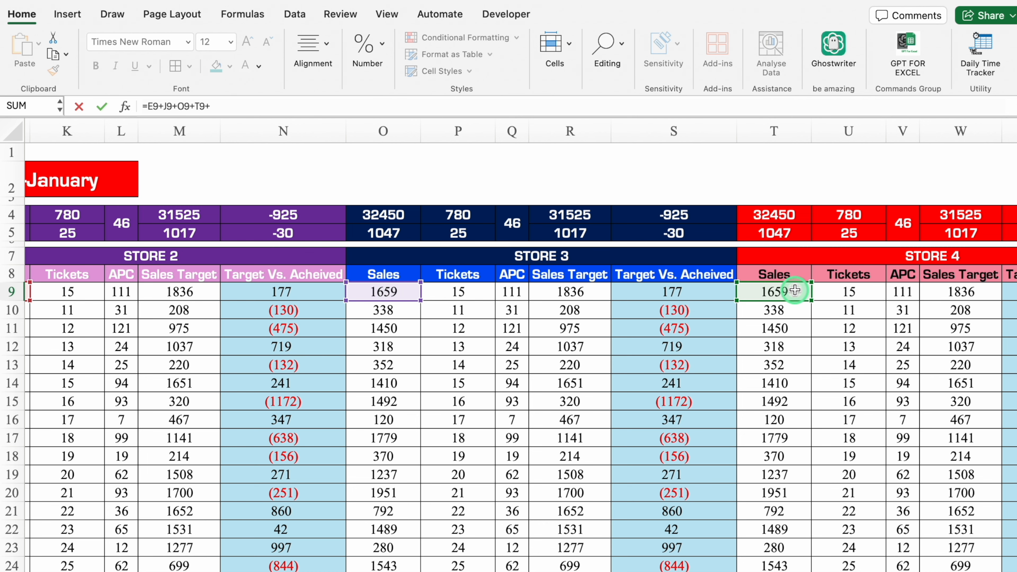
scroll(776, 360, "right", 8)
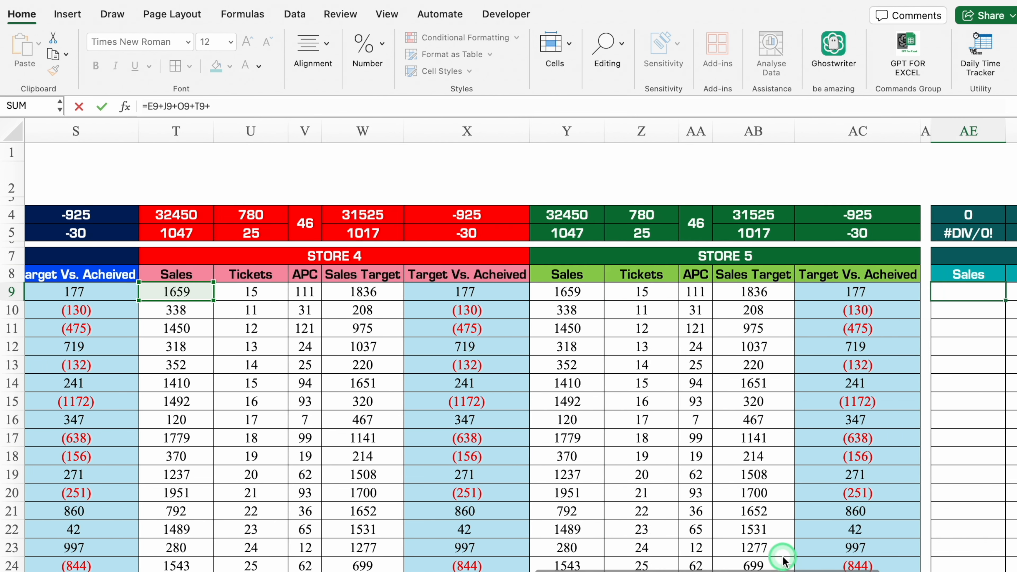
left_click(562, 292)
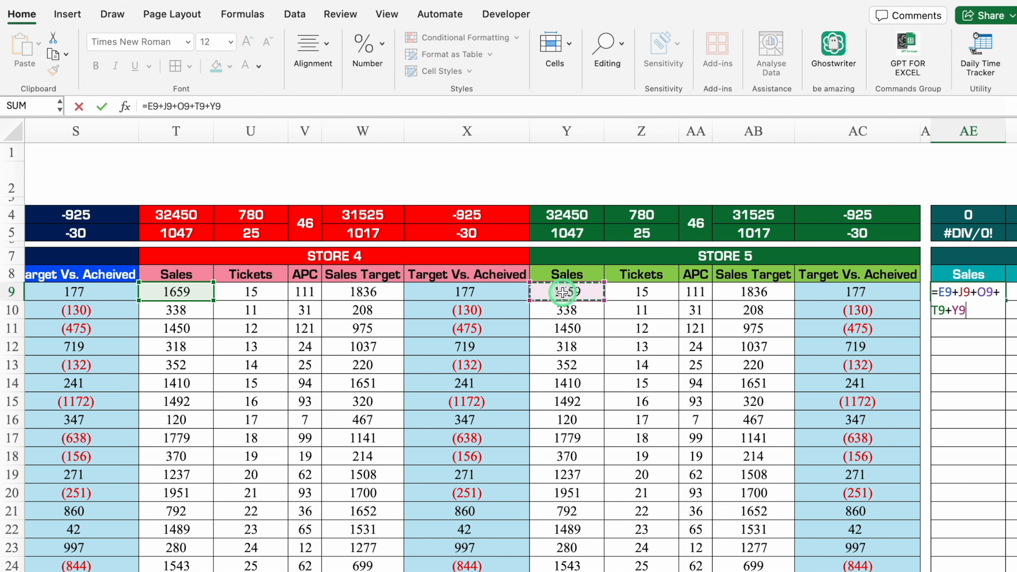
key("Return")
scroll(734, 565, "right", 5)
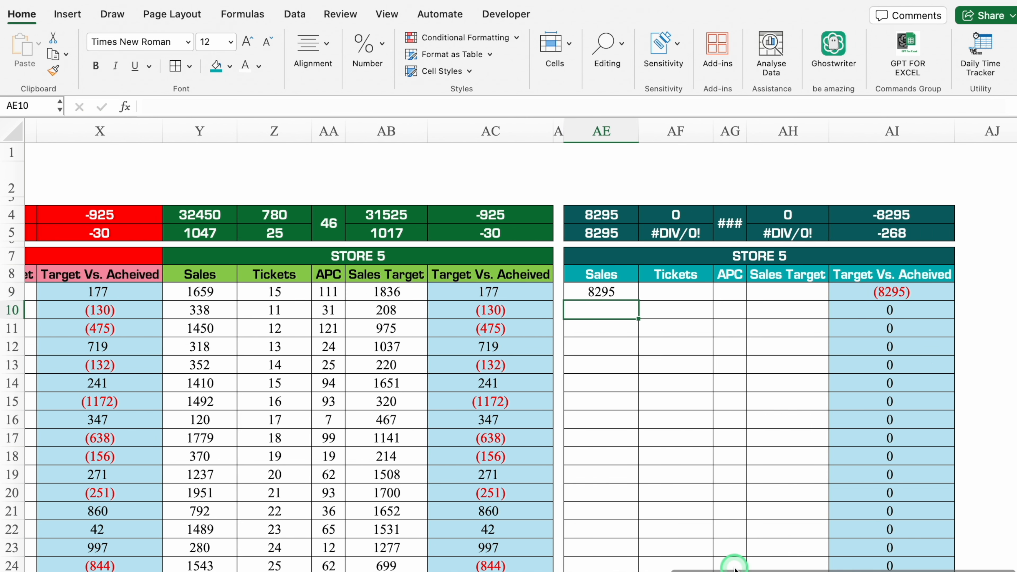
key("Up")
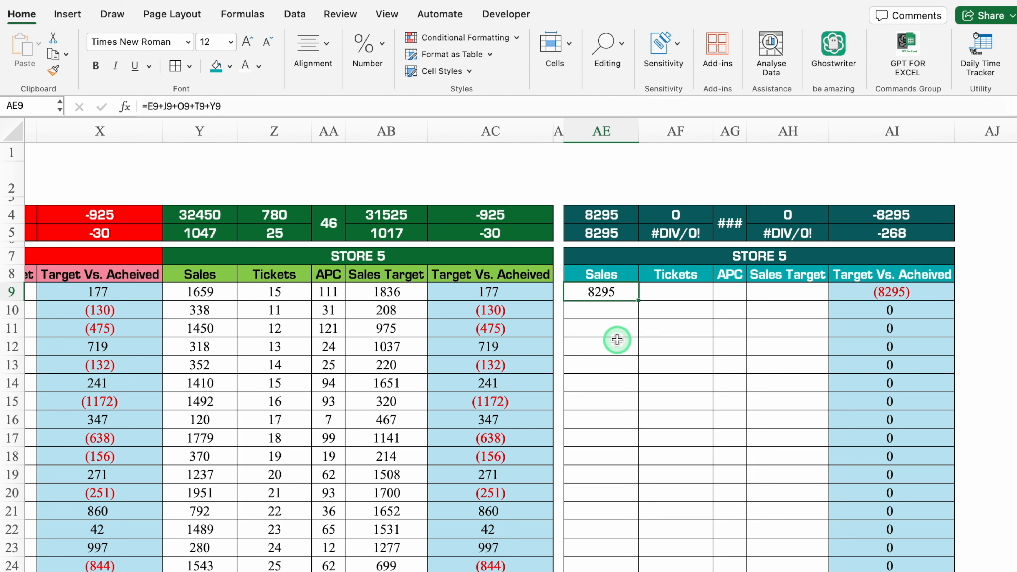
Wrap the sales sum in AE9 in an IF that returns blank when E9 is zero: =IF(E9=0,"",E9+J9+O9+T9+Y9)
left_click(148, 106)
type("if")
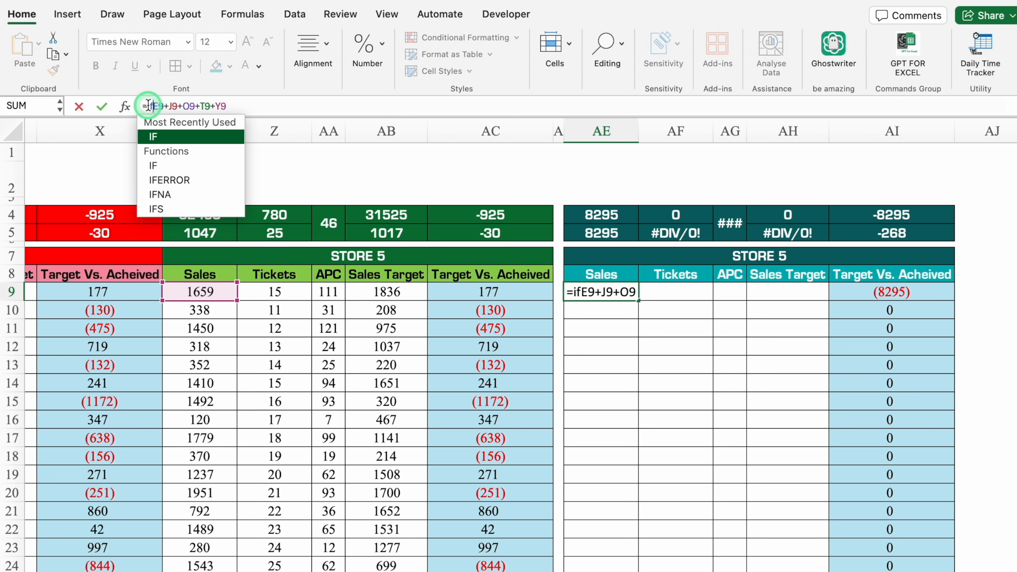
left_click(174, 138)
scroll(440, 553, "left", 15)
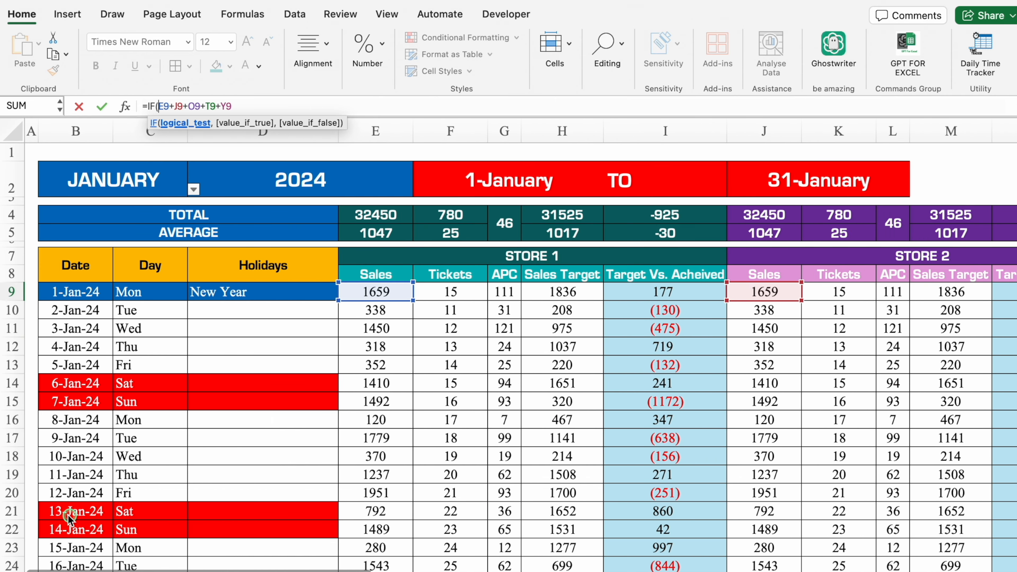
left_click(392, 292)
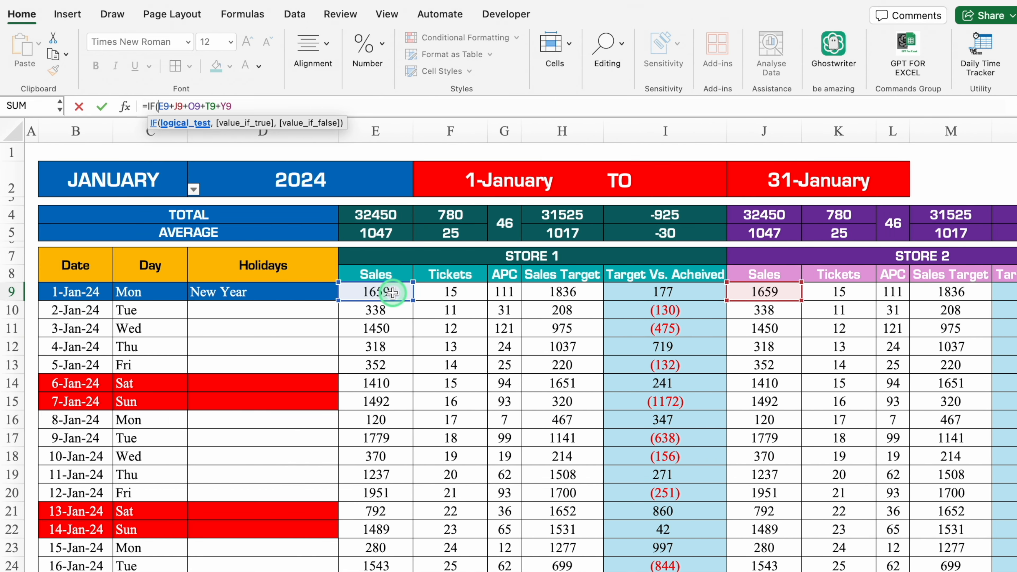
type("=")
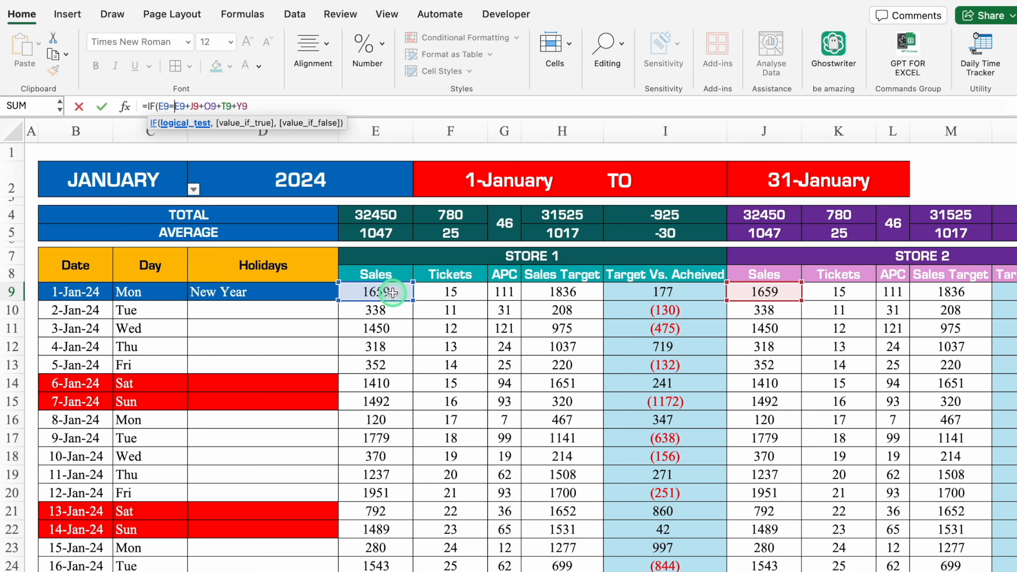
type("0")
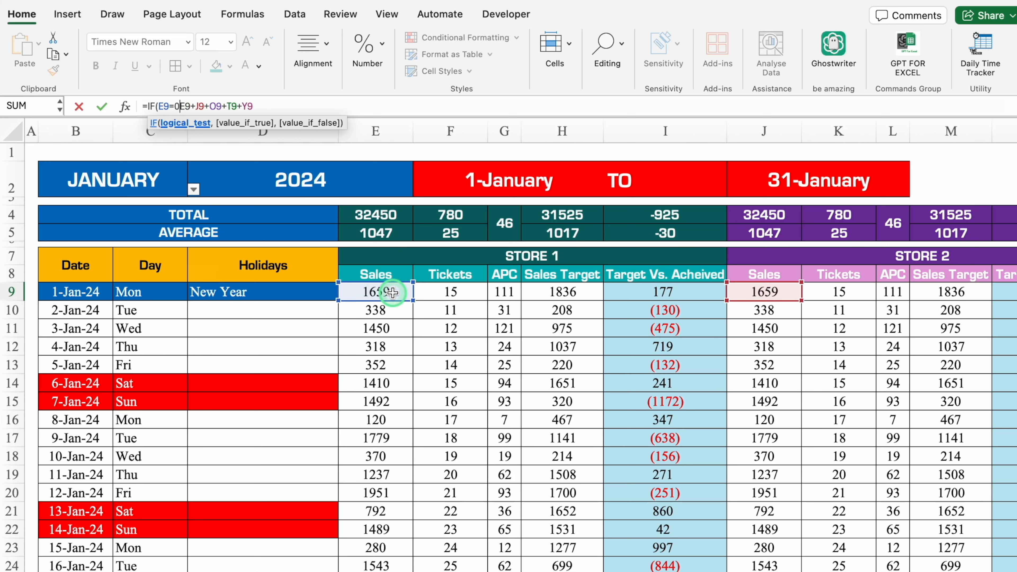
type(",")
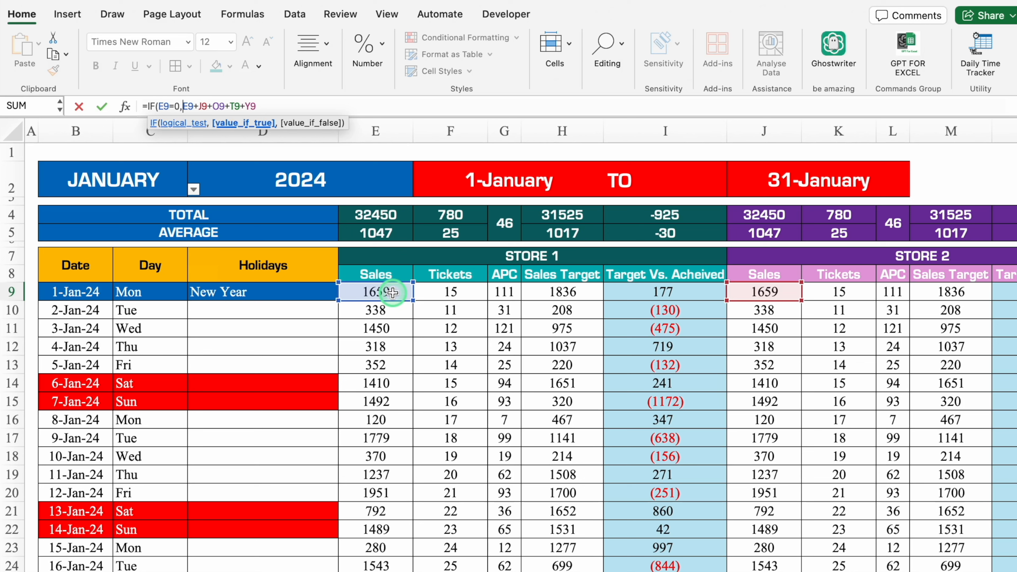
type("\"\"")
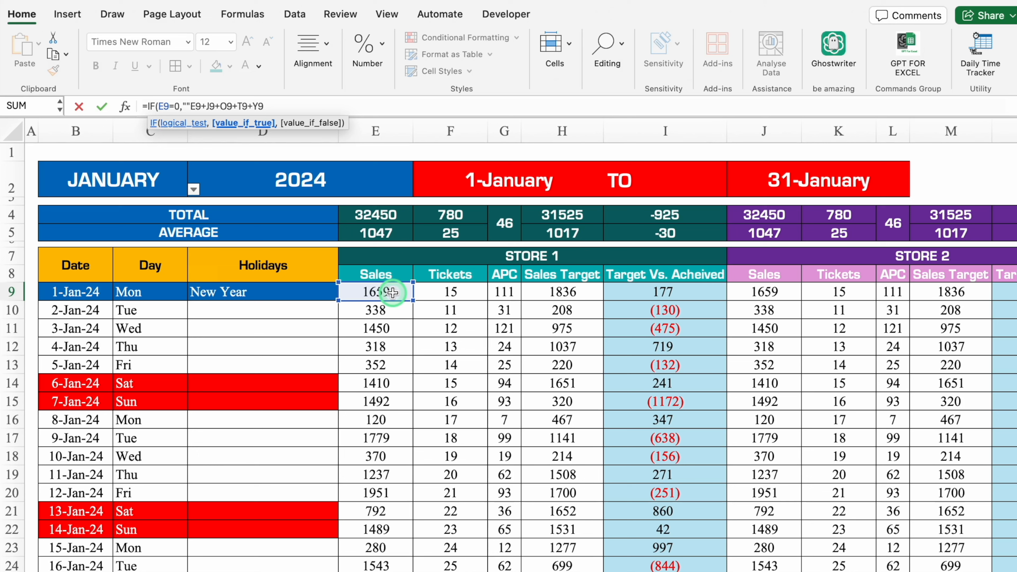
type(",")
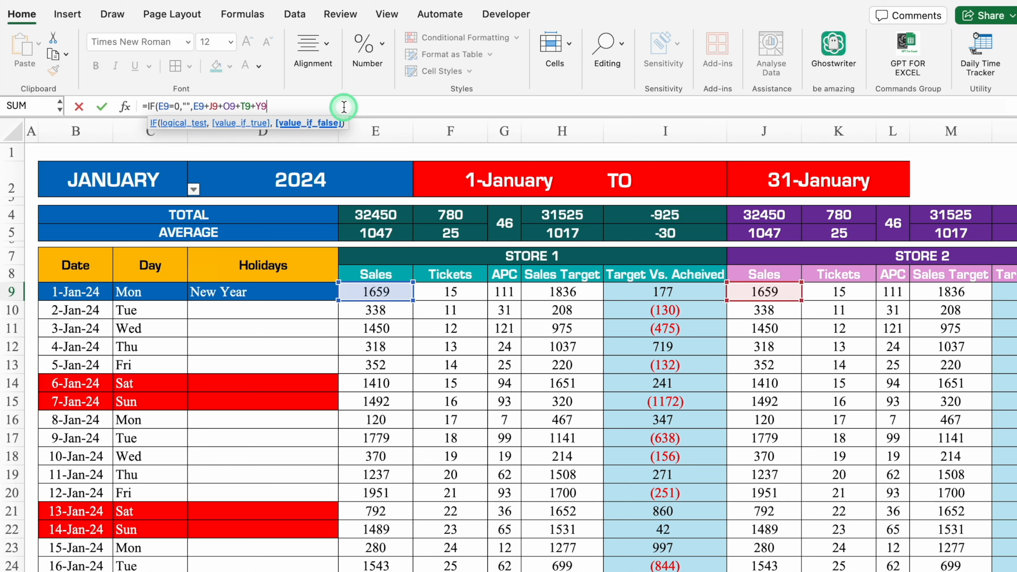
type(")")
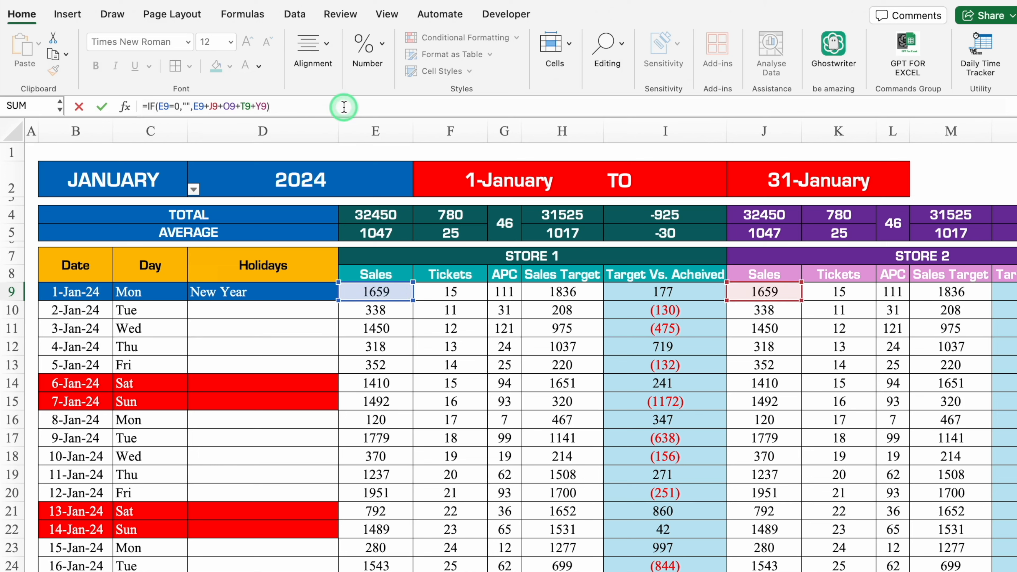
key("Return")
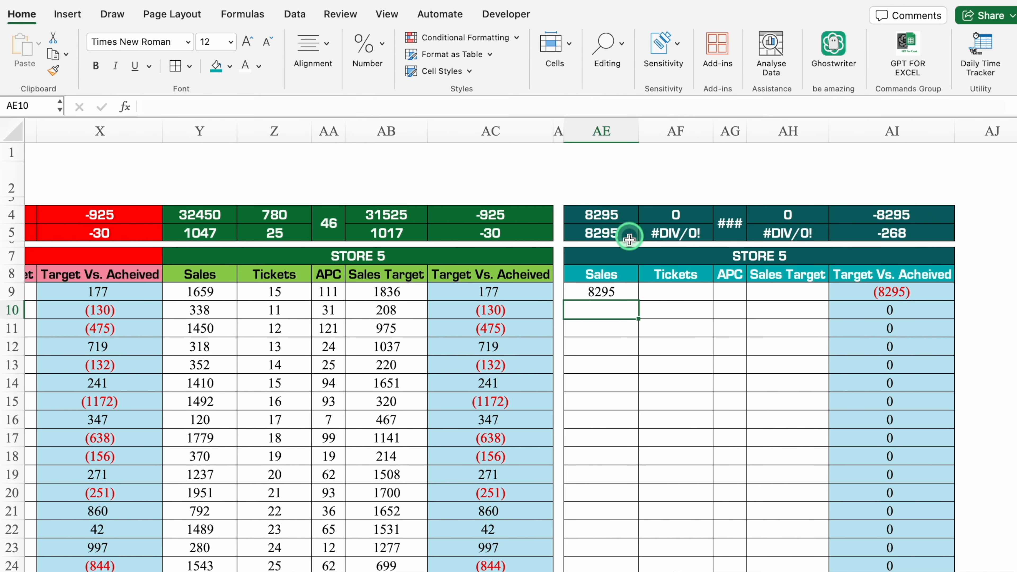
Fill the AE9 formula down all daily rows and across to the Sales Target column AH
left_click(629, 292)
left_click_drag(639, 301, 652, 552)
left_click_drag(759, 557, 799, 555)
scroll(1013, 280, "up", 5)
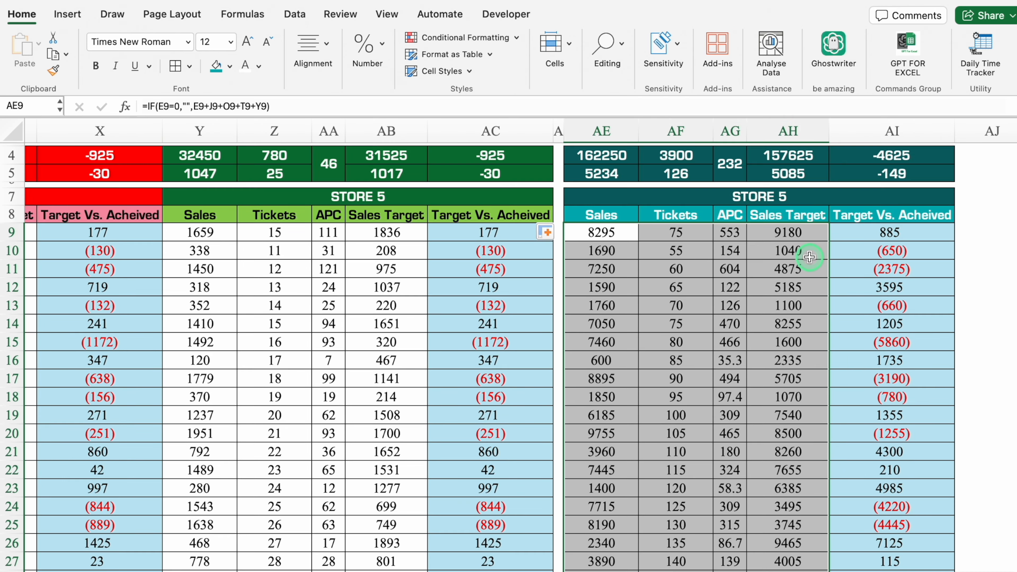
Clear the filled formulas from the combined block's APC column, from AG9 down through the daily rows
left_click(736, 231)
left_click_drag(736, 239, 734, 520)
key("Delete")
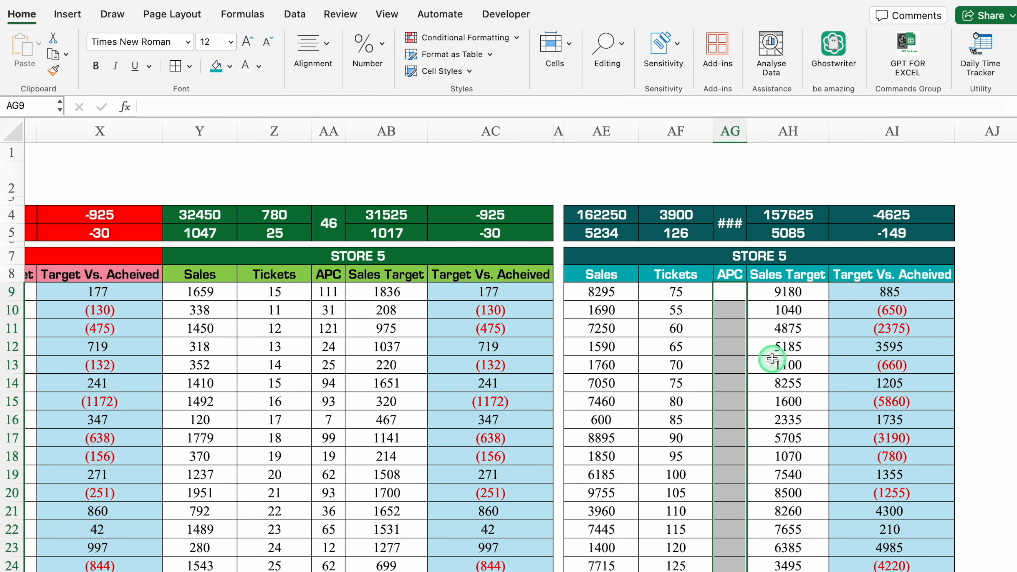
Change the blank test in AH9 to E9, giving =IF(E9=0,"",H9+M9+R9+W9+AB9), and fill it down the Sales Target column
double_click(763, 293)
left_click(166, 106)
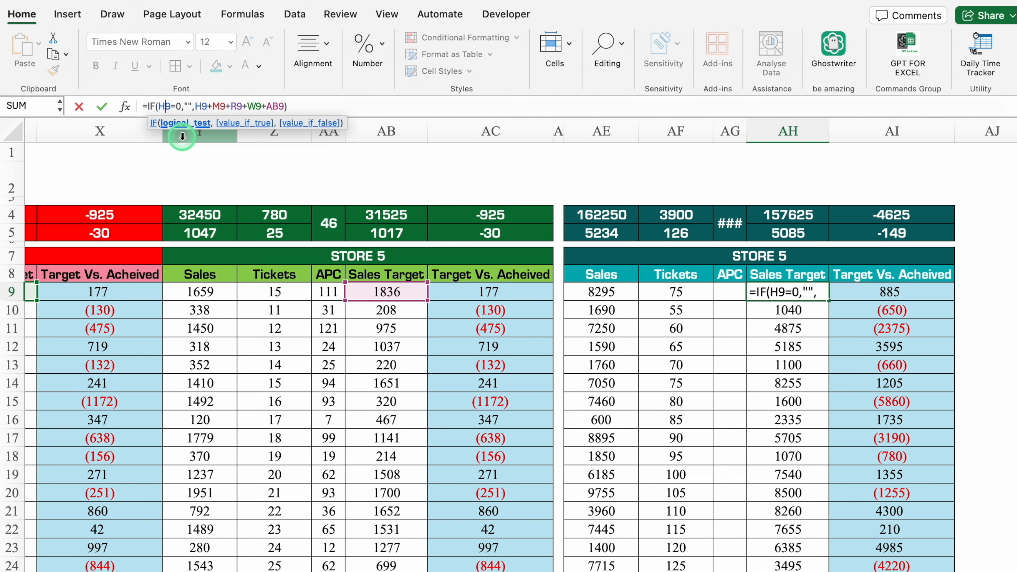
key("BackSpace")
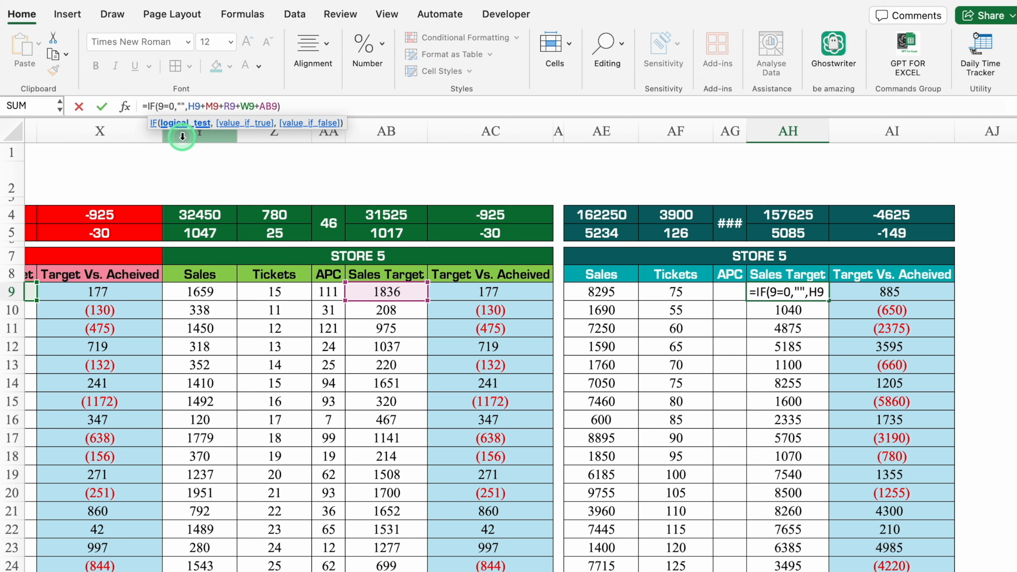
type("E")
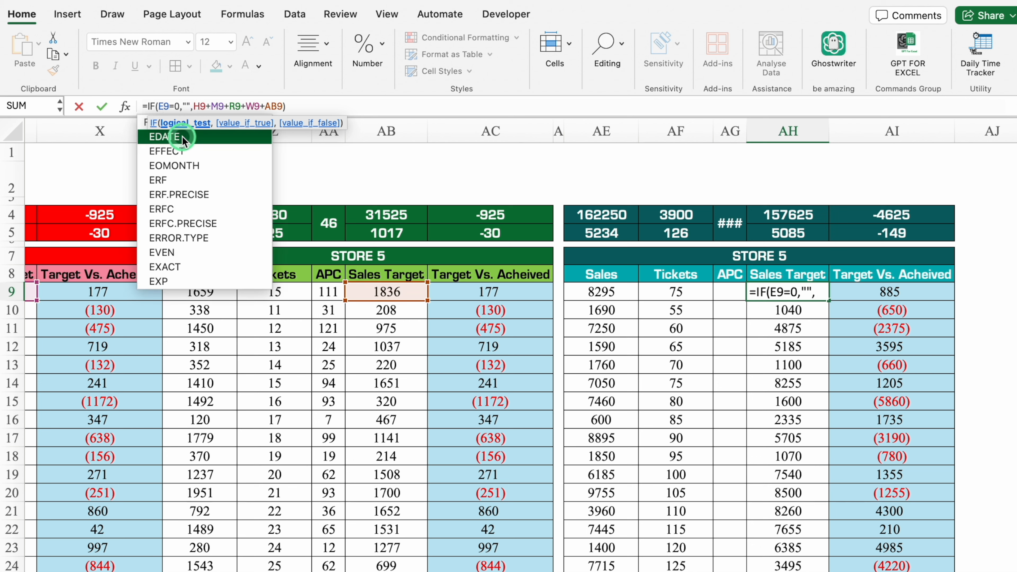
key("Return")
left_click(816, 292)
double_click(828, 300)
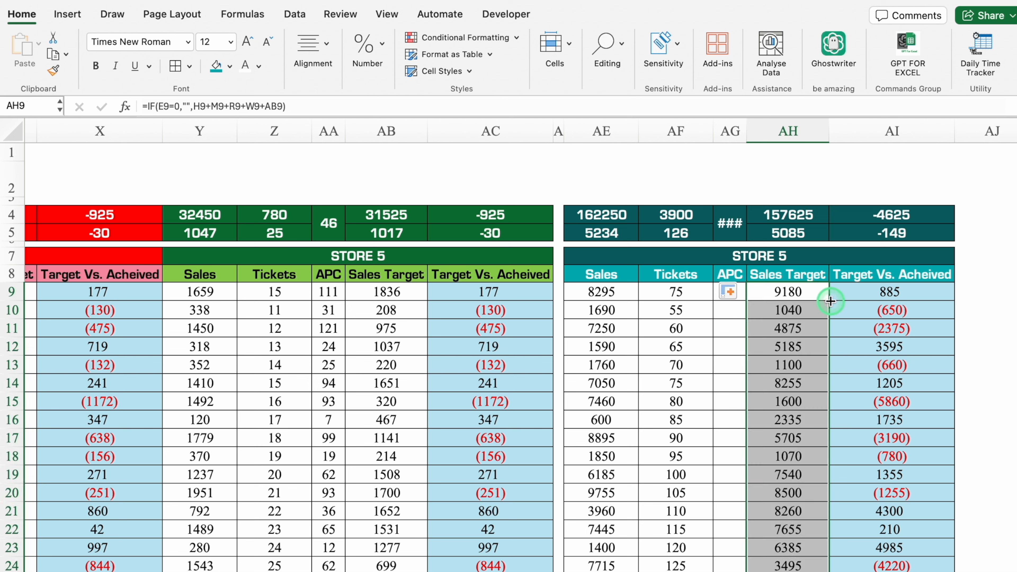
Enter =AE9/AF9 in AG9 to calculate the combined APC for the first day
key("Left")
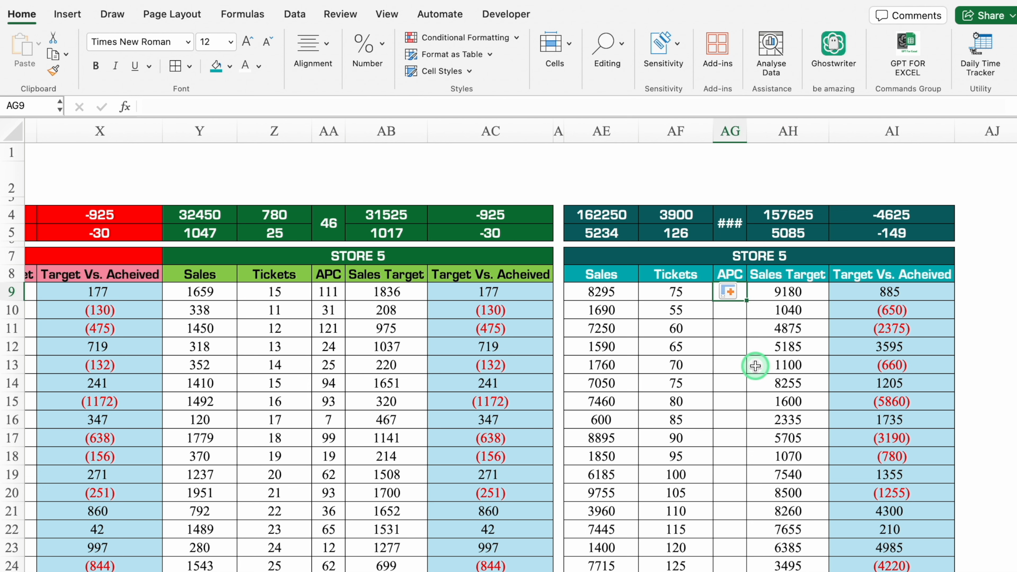
type("=")
left_click(619, 294)
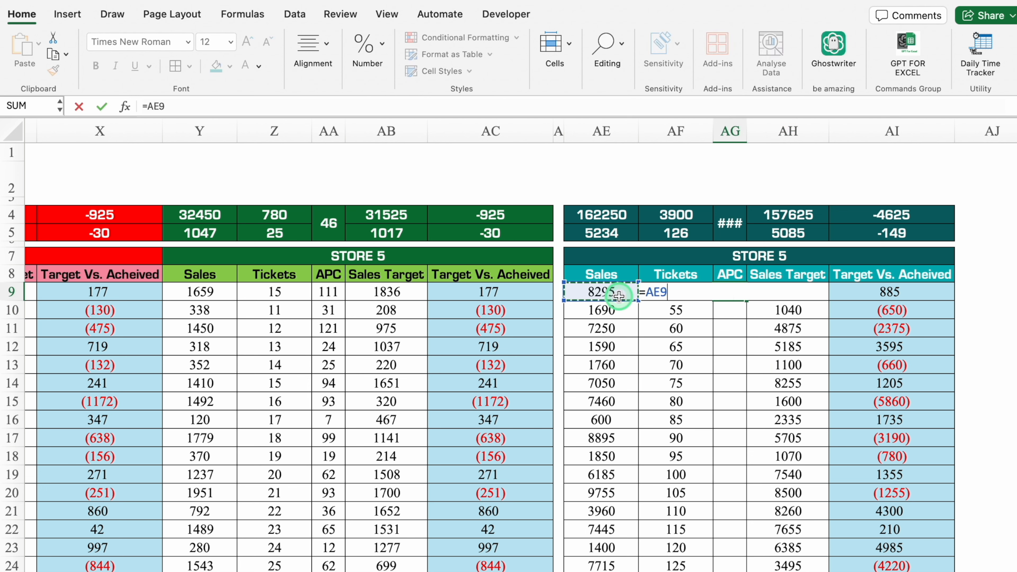
left_click(681, 311)
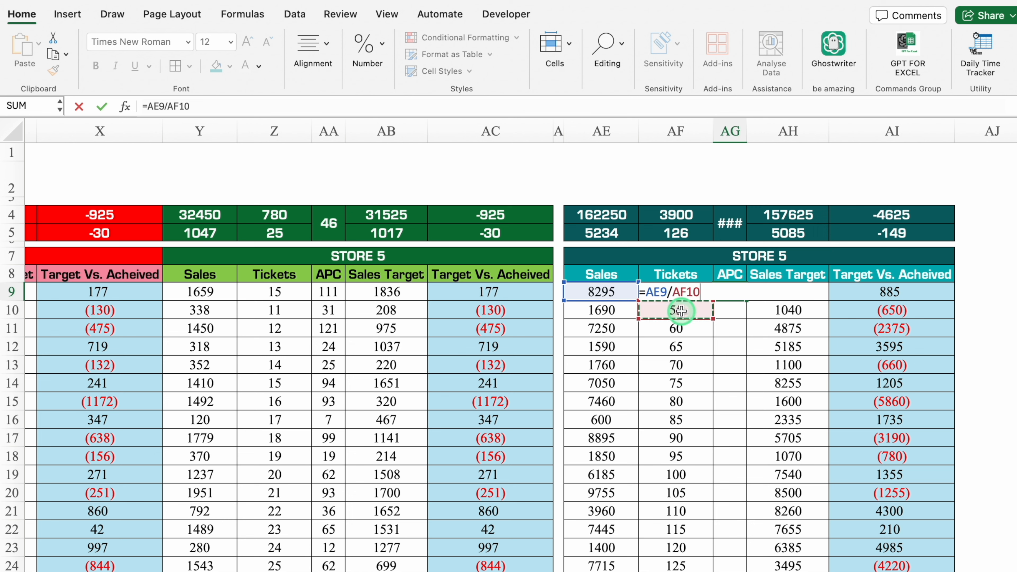
key("Up")
key("Return")
key("Up")
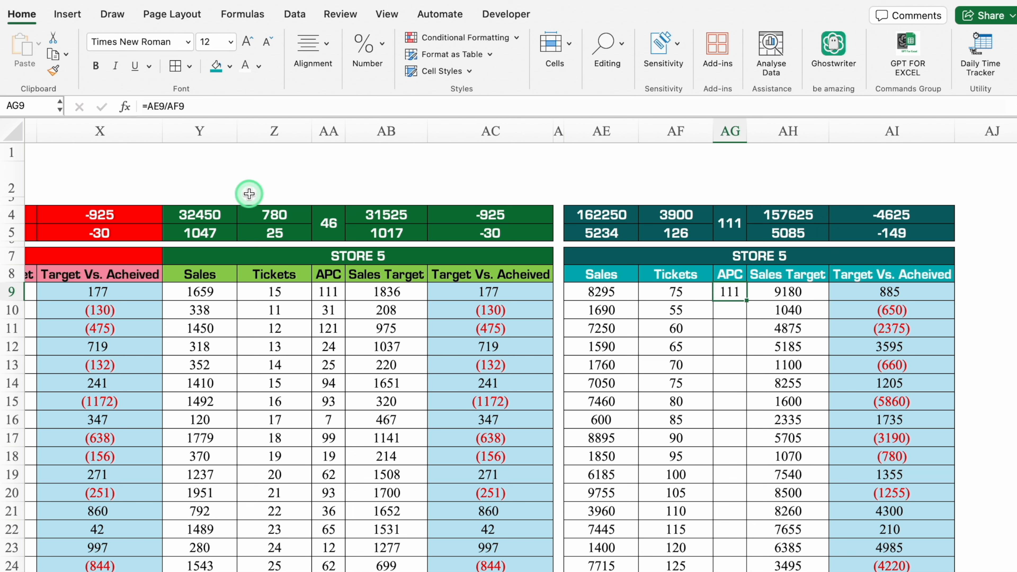
Wrap the APC formula in AG9 in an IF that returns blank when E9 is zero: =IF(E9=0,"",AE9/AF9)
left_click(146, 107)
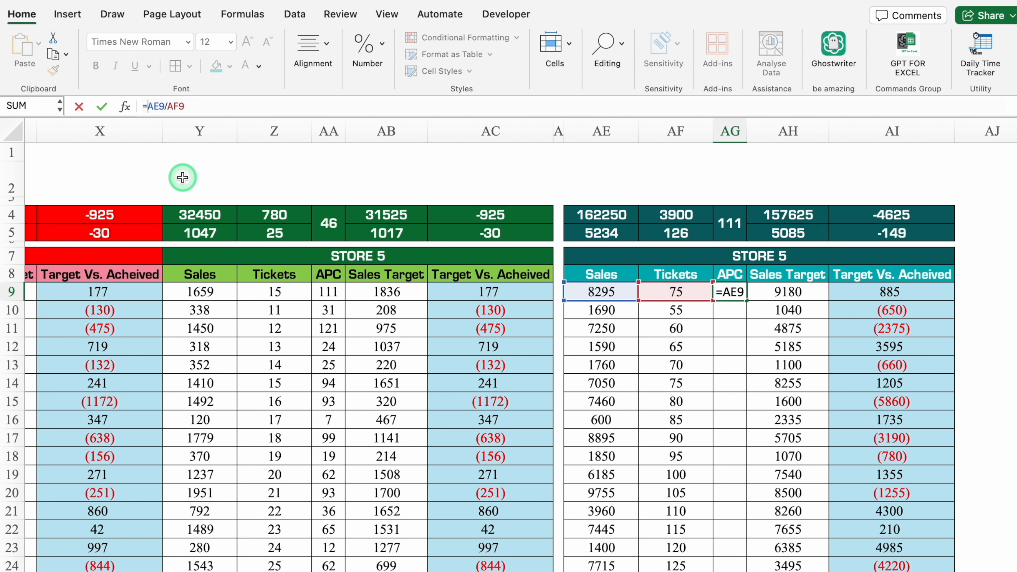
type("if")
key("Tab")
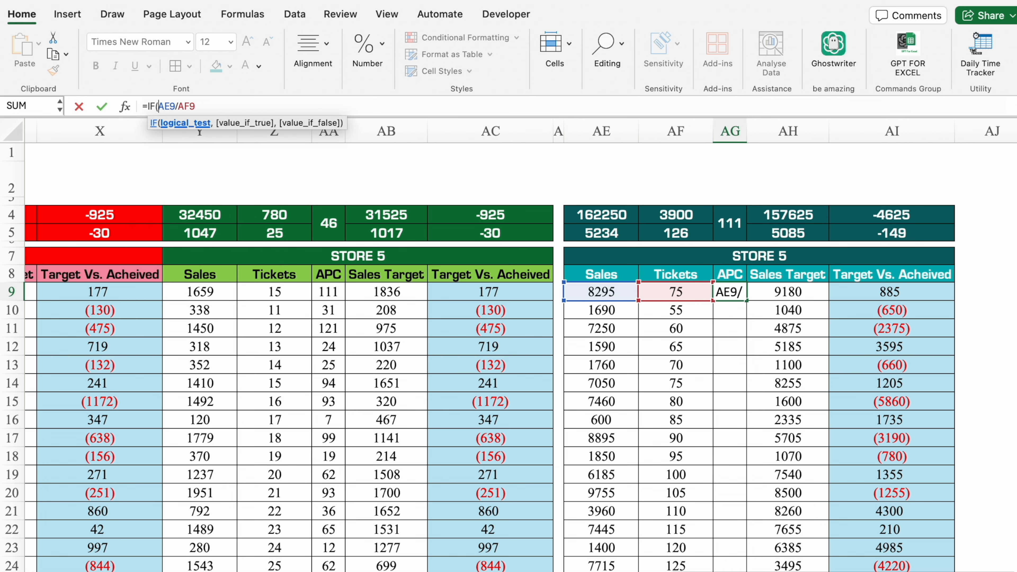
scroll(710, 569, "left", 15)
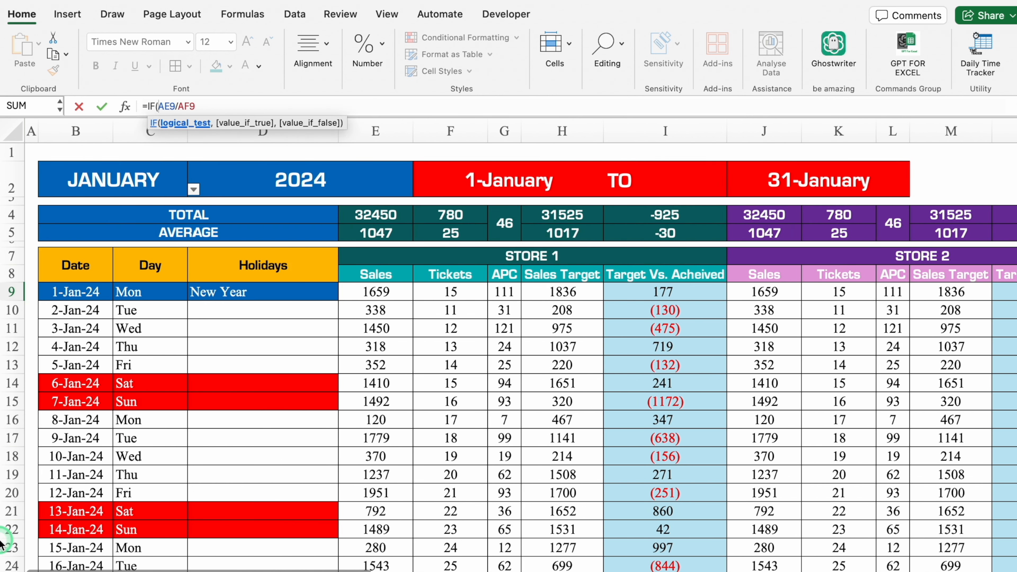
left_click(375, 292)
type("=")
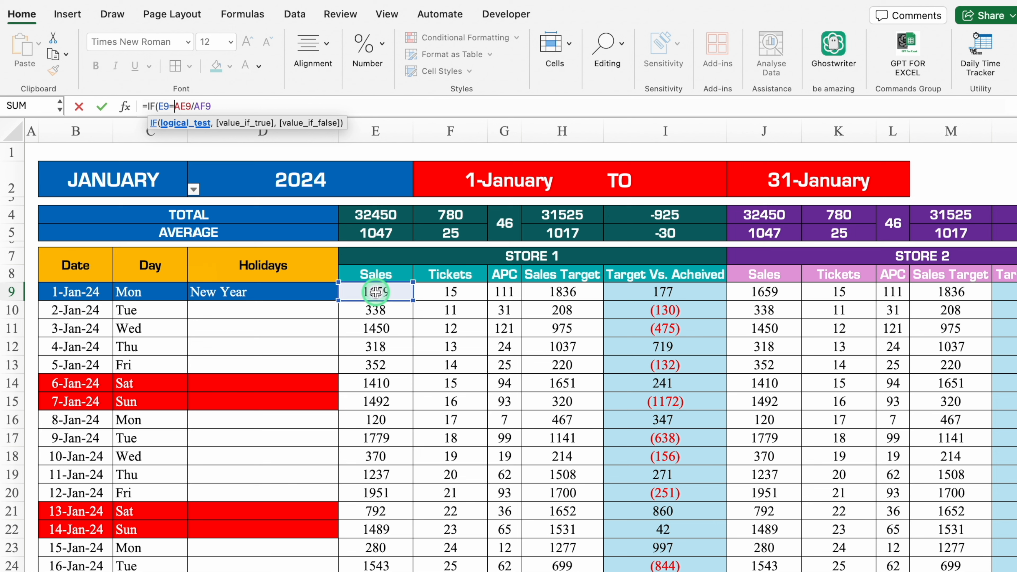
type("0,")
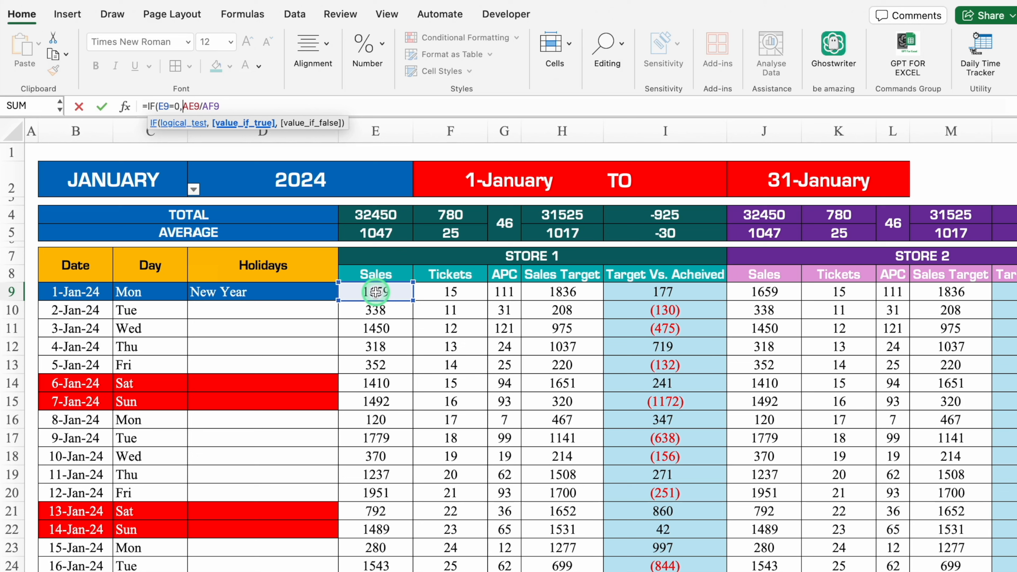
type(",")
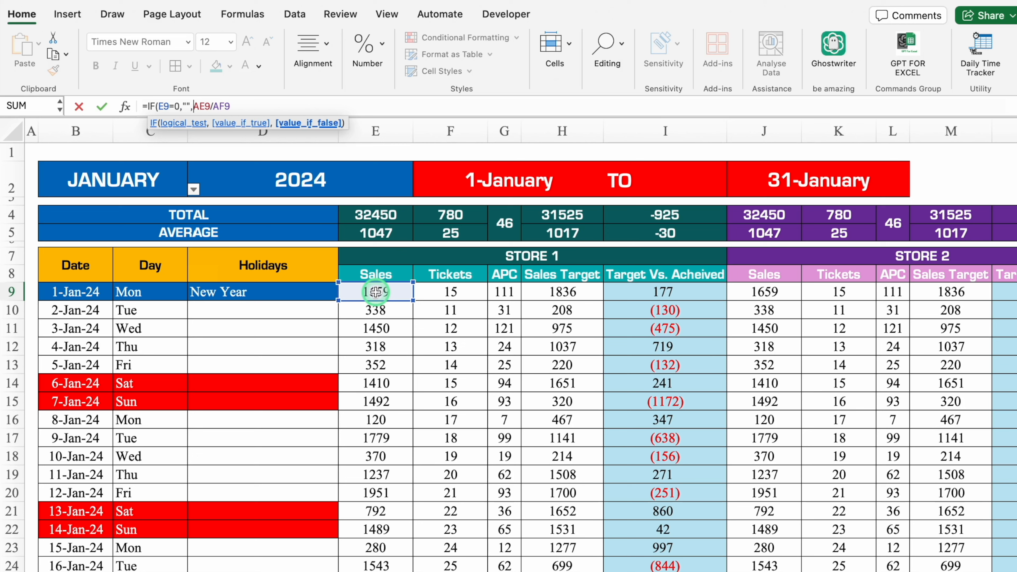
left_click(266, 106)
type(")")
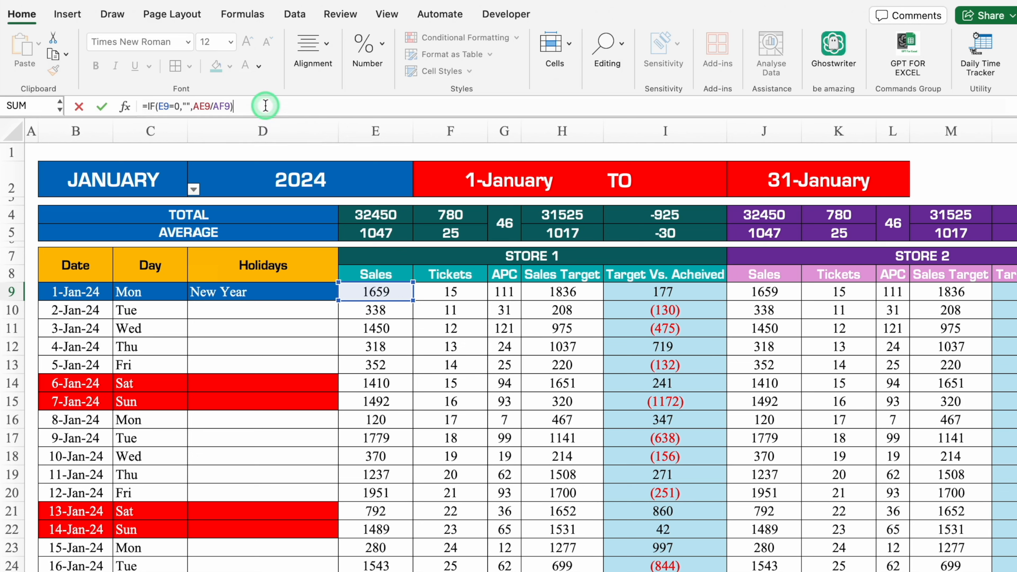
key("Return")
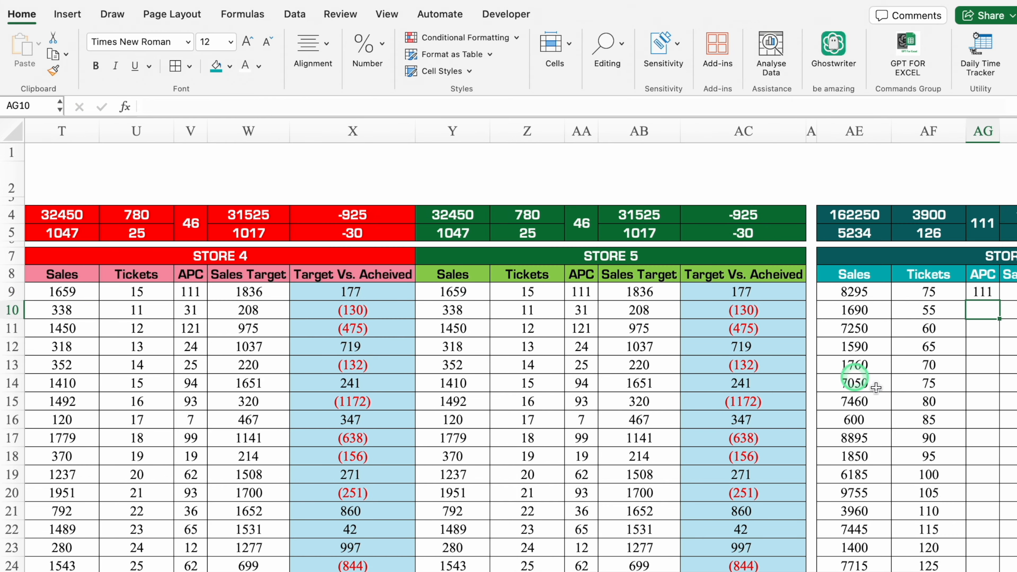
Fill the AG9 formula down the APC column and format the values as Number without decimals
scroll(722, 336, "right", 5)
key("Up")
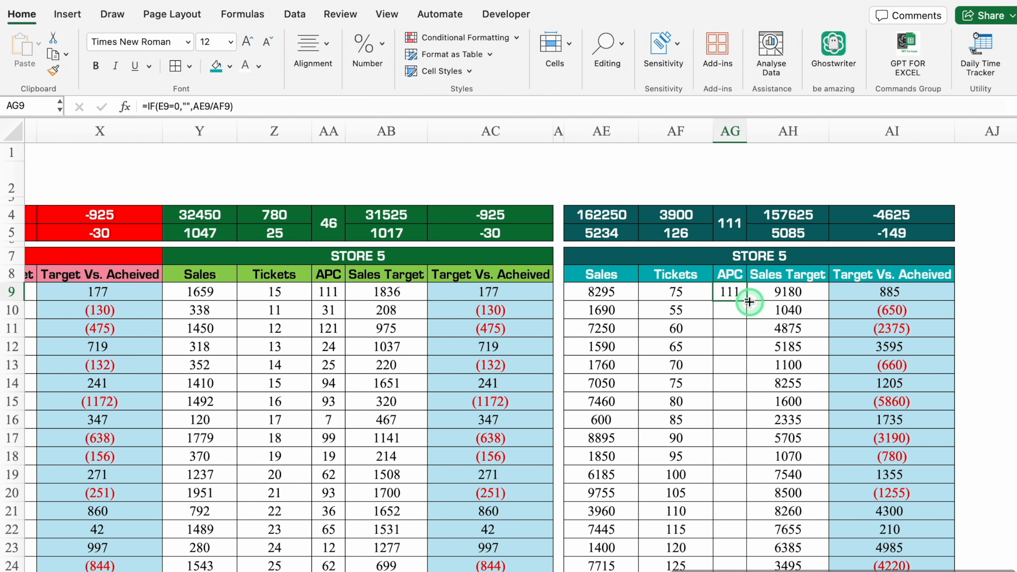
double_click(746, 301)
left_click(367, 48)
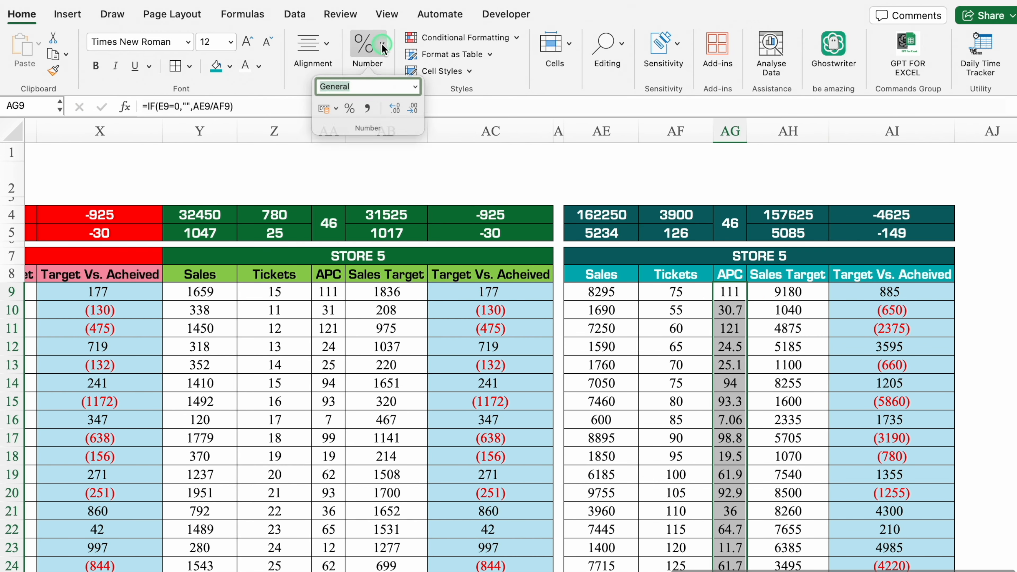
left_click(419, 115)
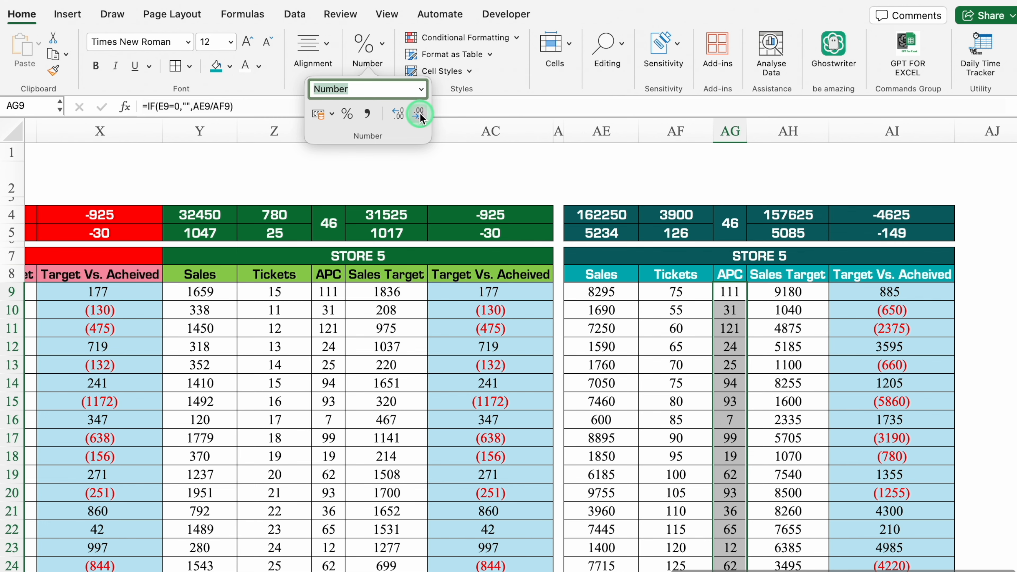
left_click(601, 179)
Create a copy of the January sheet and place it at the end of the workbook
left_click_drag(793, 568, 2, 568)
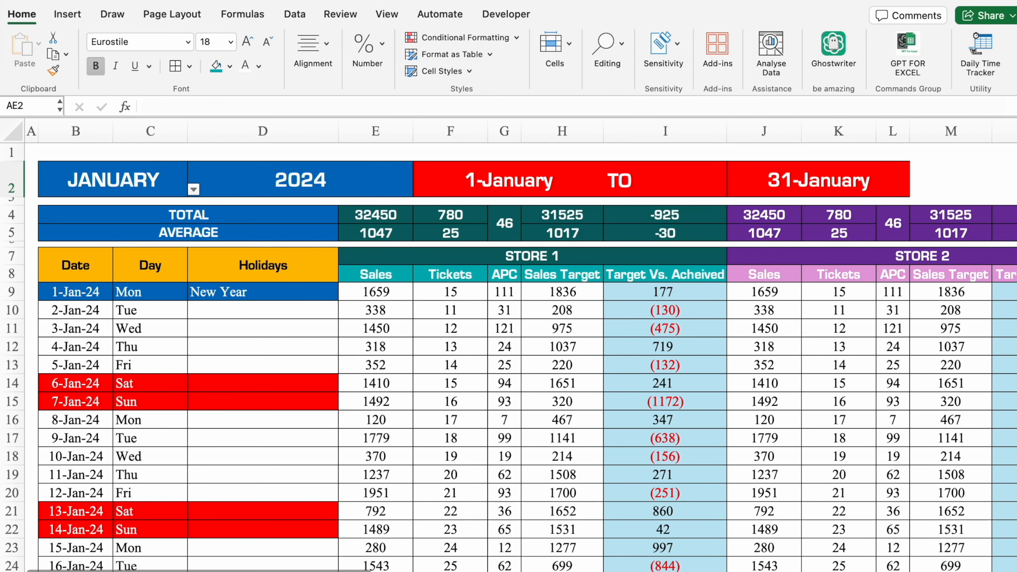
left_click(142, 561)
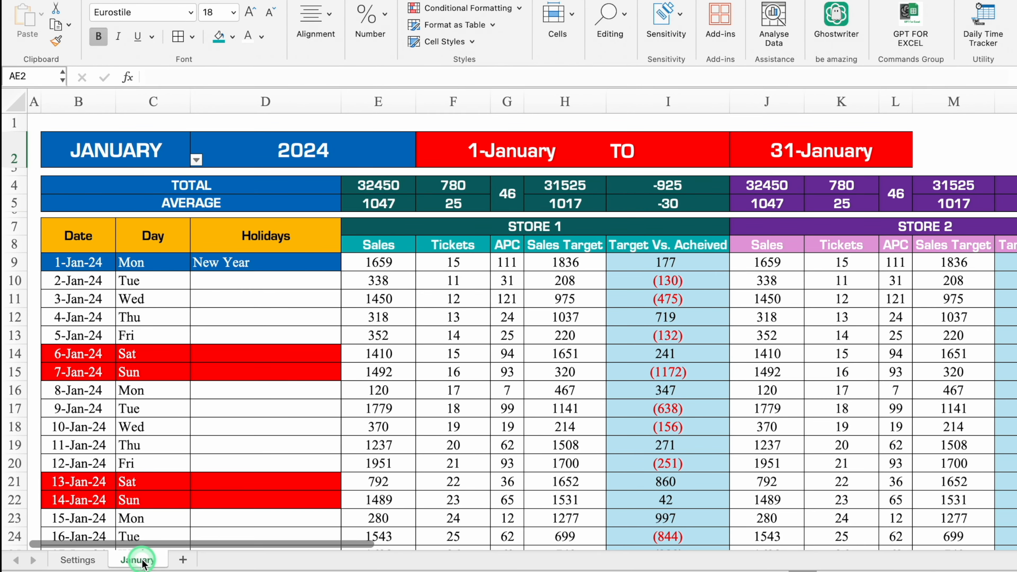
right_click(143, 560)
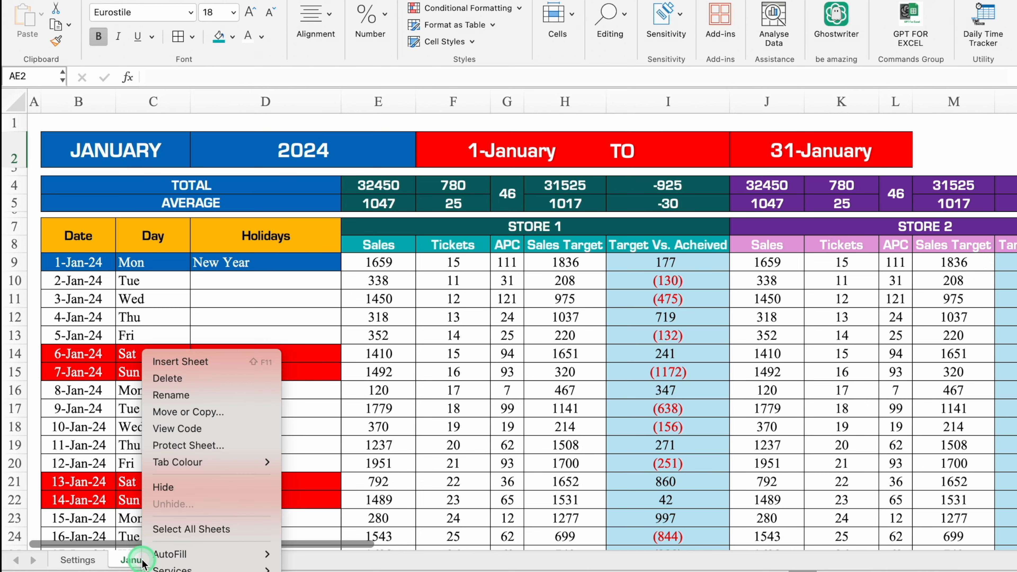
left_click(229, 413)
left_click(226, 406)
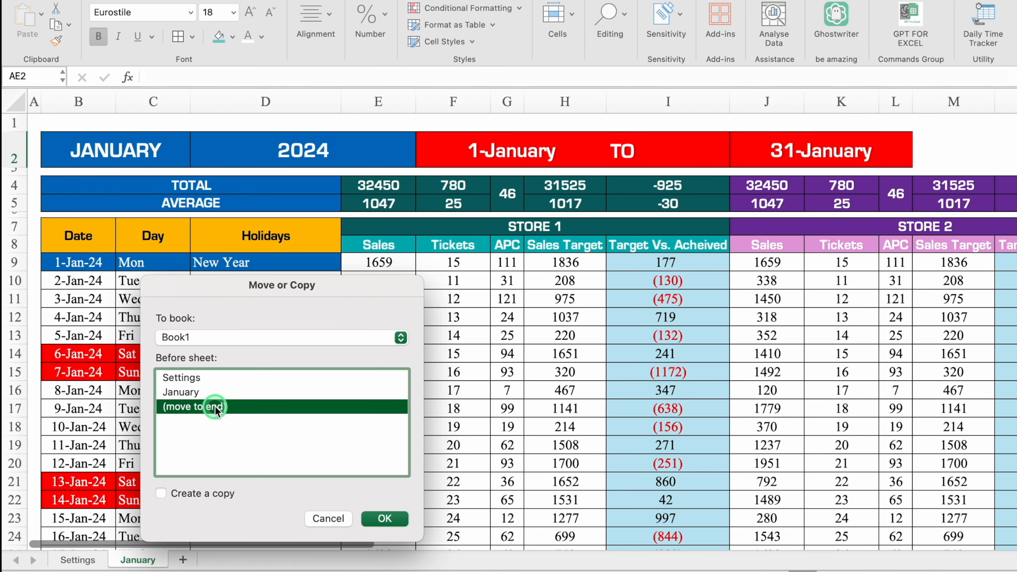
left_click(162, 493)
left_click(384, 518)
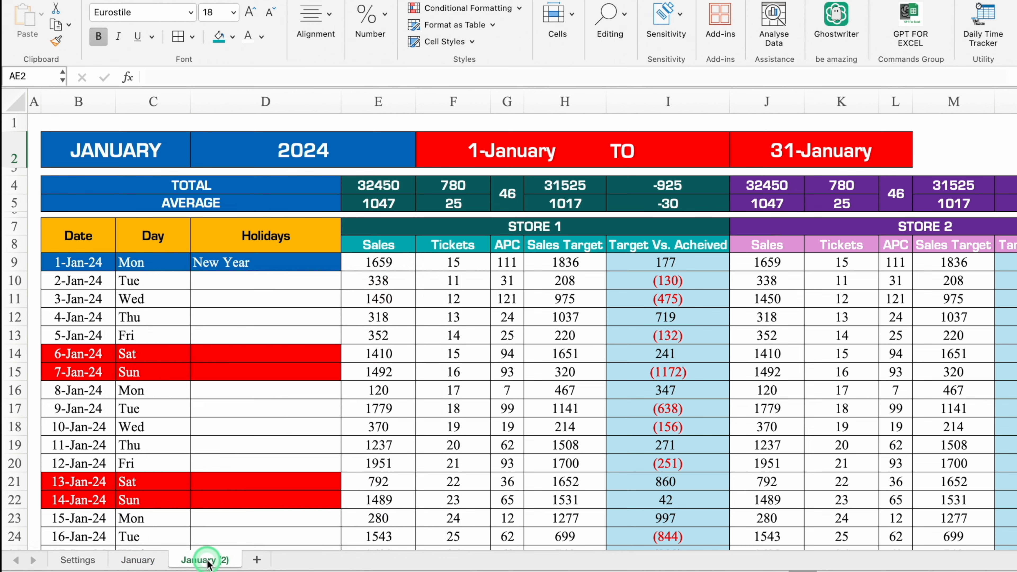
Keep duplicating the January sheet until ten copies exist, up to January (11)
left_click(258, 561)
left_click_drag(260, 562, 416, 560)
left_click_drag(421, 561, 556, 561)
left_click_drag(557, 560, 690, 561)
left_click_drag(691, 560, 763, 561)
left_click_drag(763, 561, 843, 561)
left_click(142, 562)
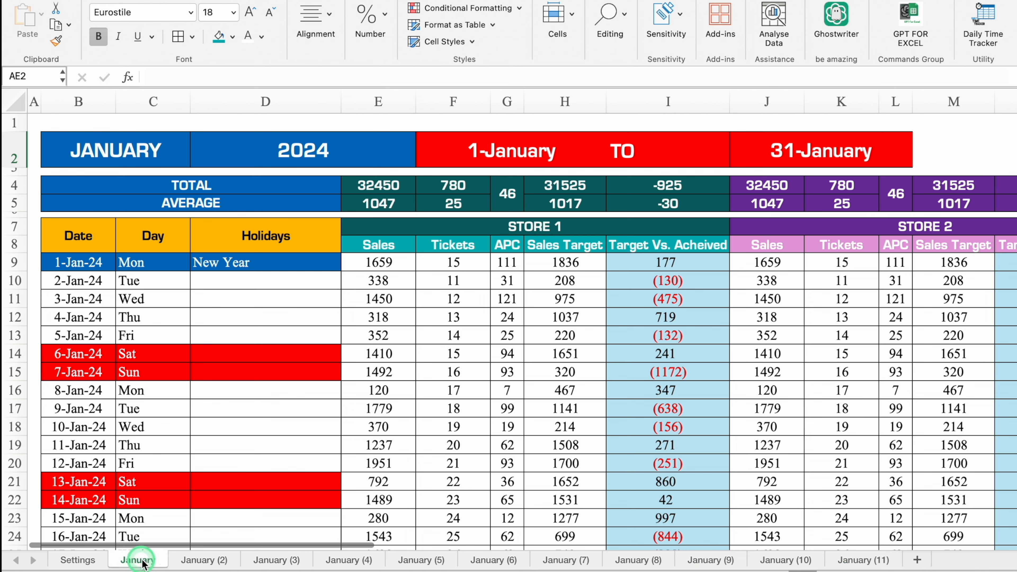
Rename the first five January copies as February, March, April, May and June
double_click(204, 560)
type("Febru")
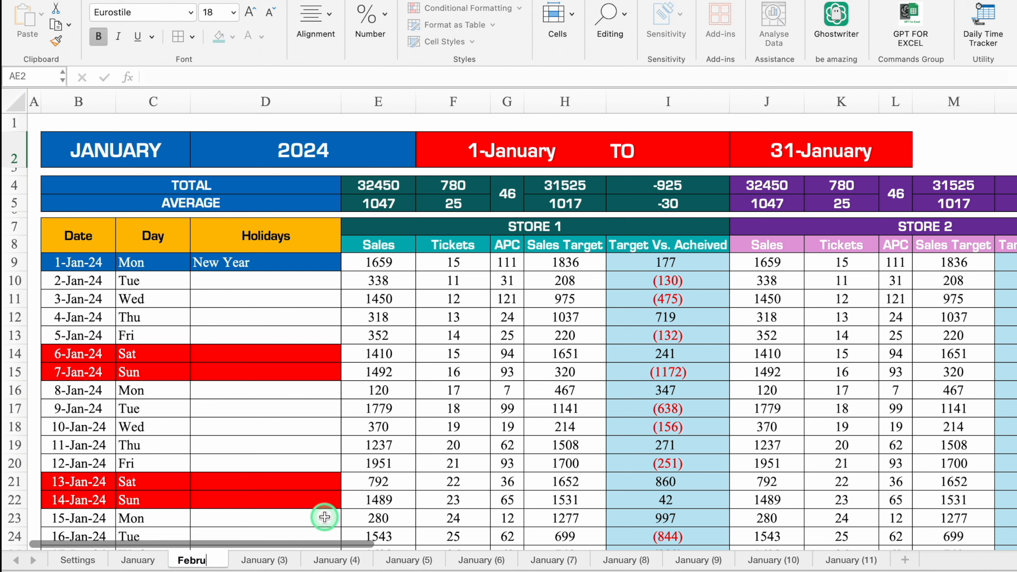
type("ary")
double_click(262, 559)
type("March")
double_click(316, 559)
type("April")
double_click(380, 560)
type("MayJune")
Rename the remaining January copies as July, August, September, October and November
double_click(507, 562)
type("July")
double_click(557, 564)
type("August")
double_click(624, 561)
type("September")
double_click(694, 561)
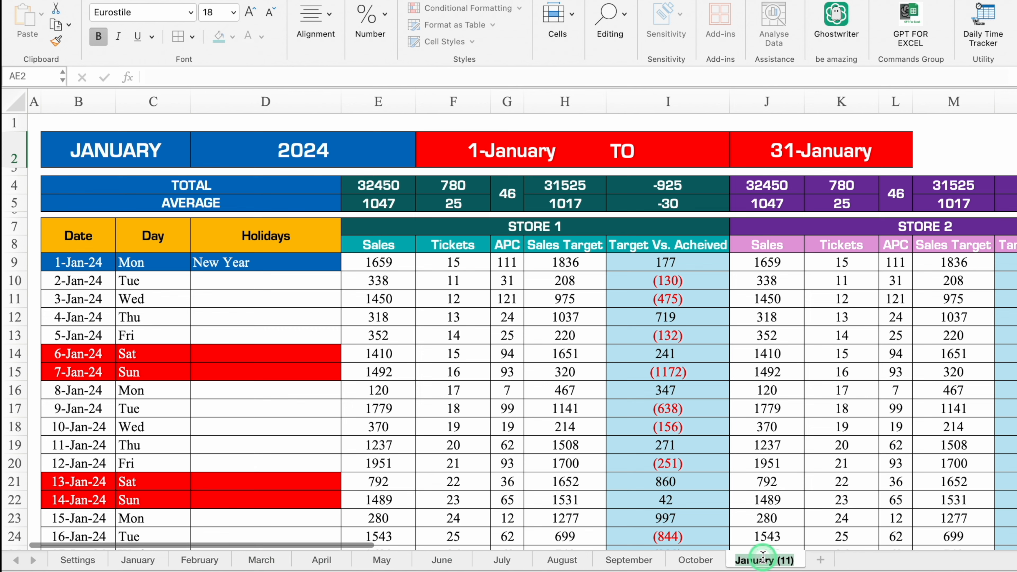
type("November")
left_click(771, 537)
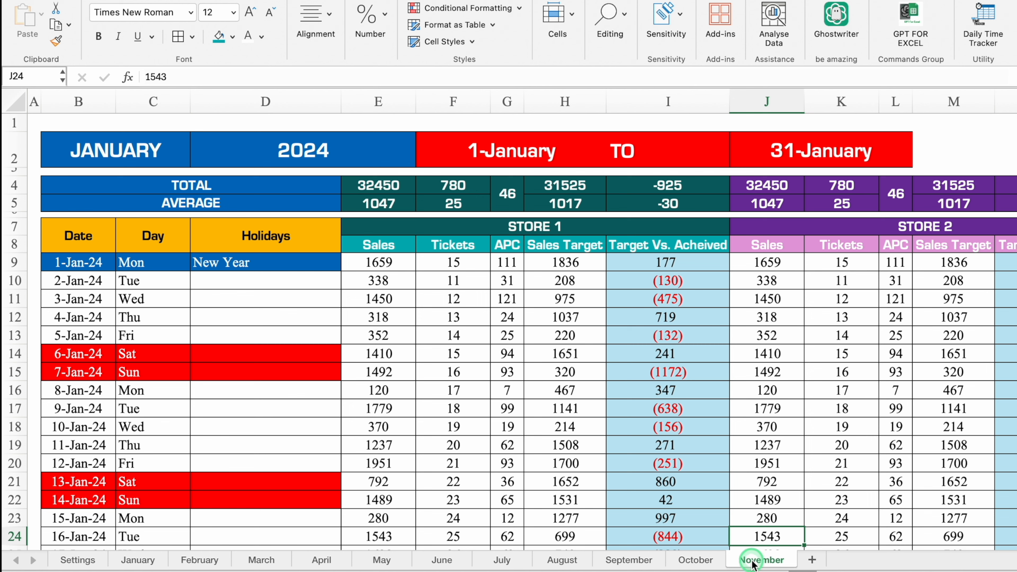
Duplicate the November sheet twice and rename the copies December and Annual
left_click_drag(753, 563, 804, 561)
left_click_drag(887, 558, 889, 558)
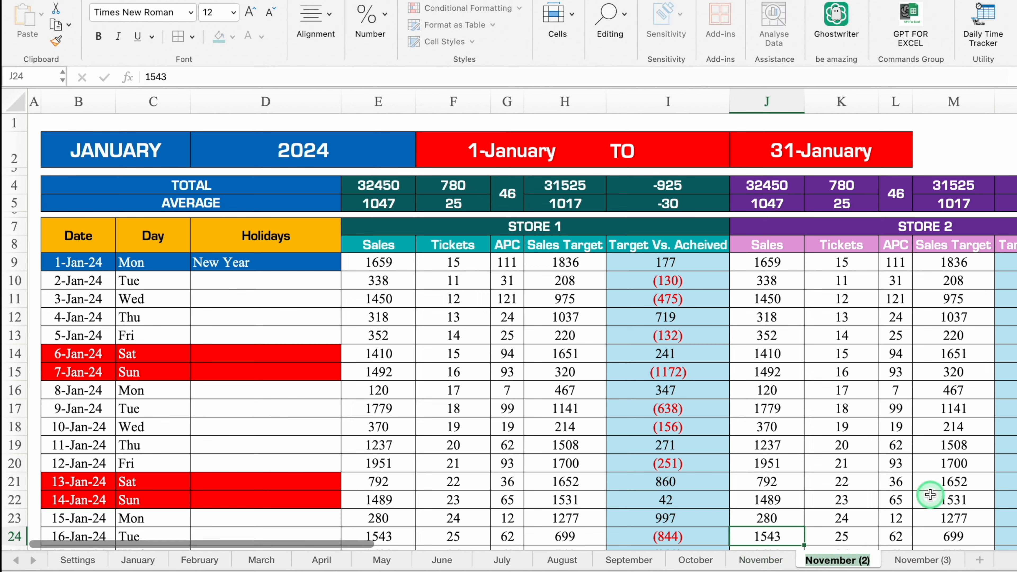
type("December")
left_click(887, 561)
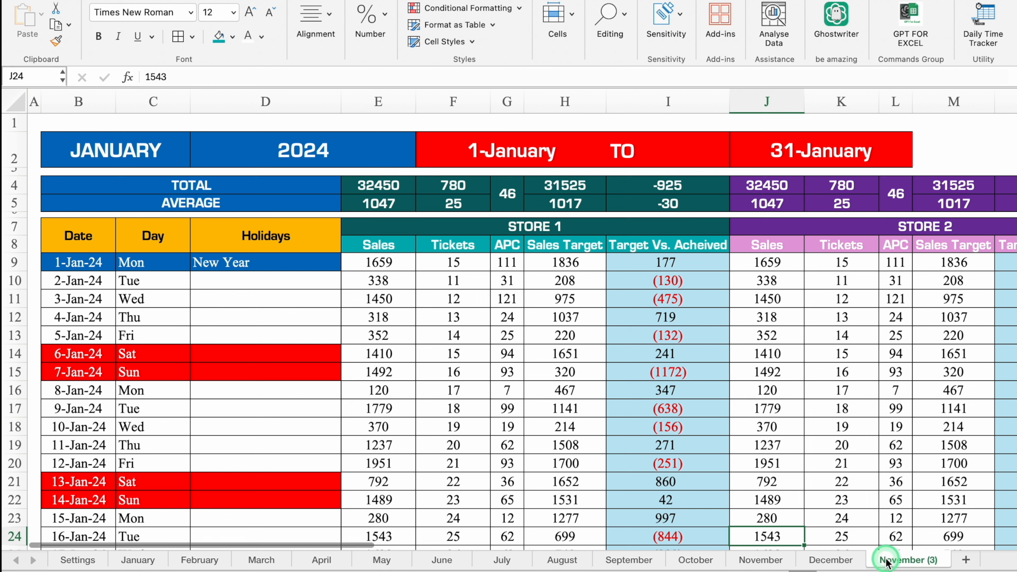
double_click(886, 561)
type("Annual")
Set the month in B2 of each copied monthly sheet to match its sheet name, from FEBRUARY to DECEMBER
left_click(138, 561)
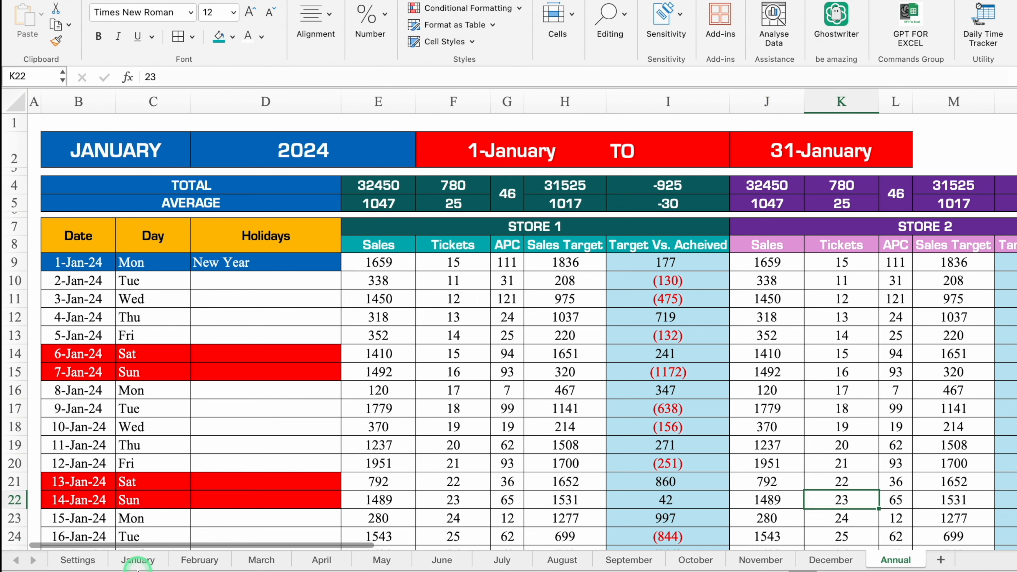
left_click(316, 164)
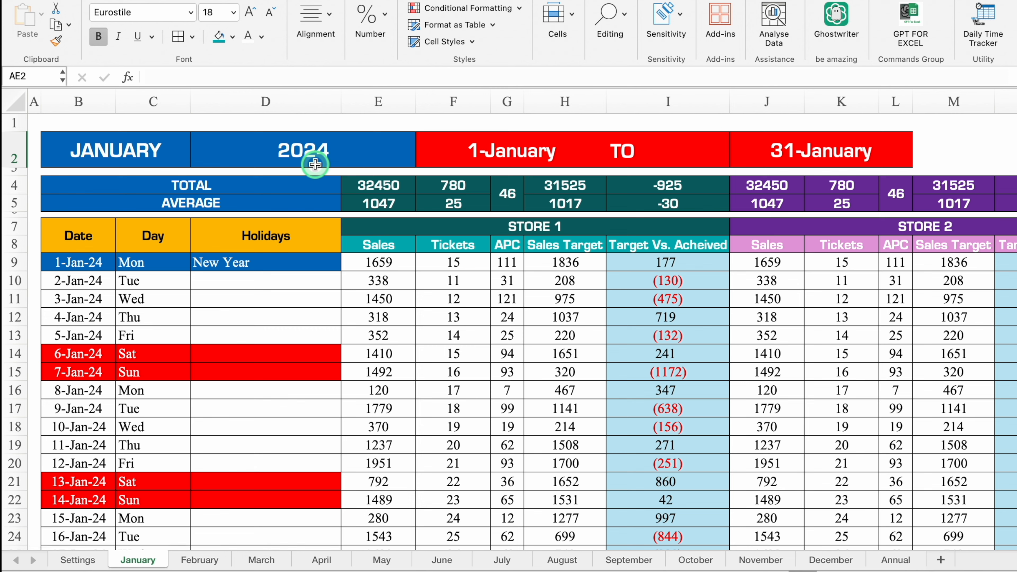
left_click(199, 559)
left_click(140, 141)
left_click(198, 160)
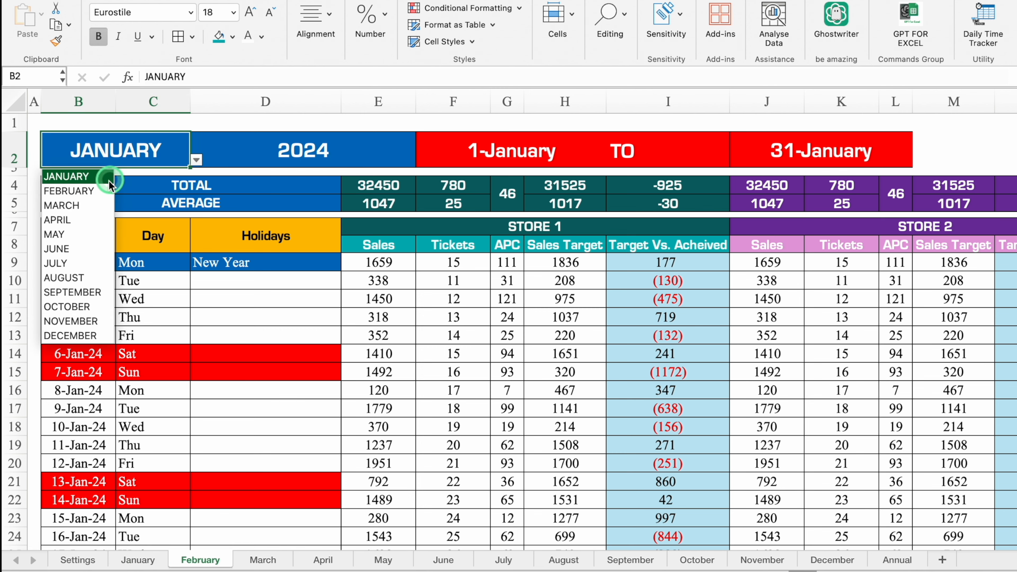
left_click(100, 193)
left_click(155, 147)
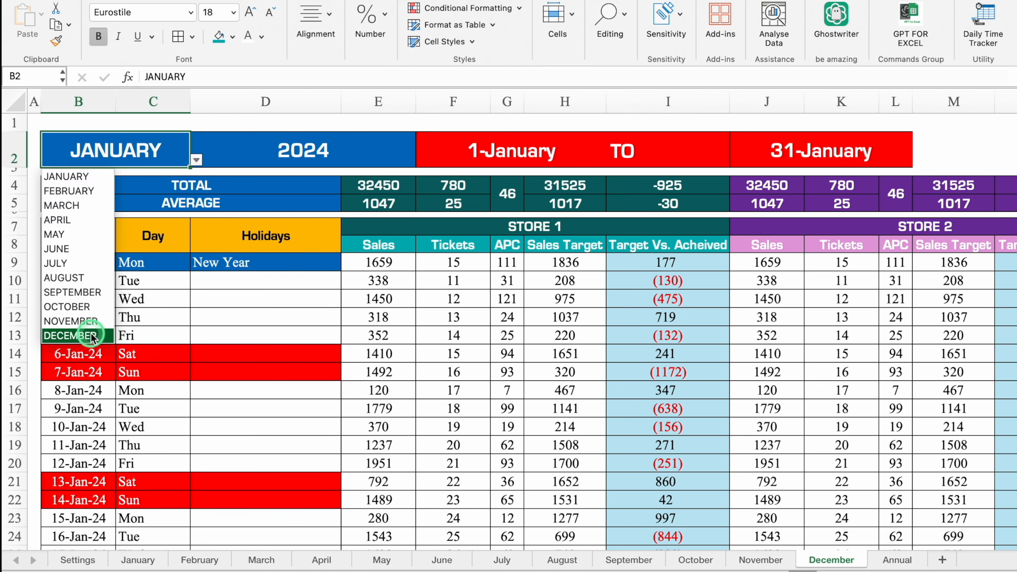
left_click(80, 338)
On the Annual sheet, clear B2 together with its data validation and enter ANNUAL as the title
left_click(891, 561)
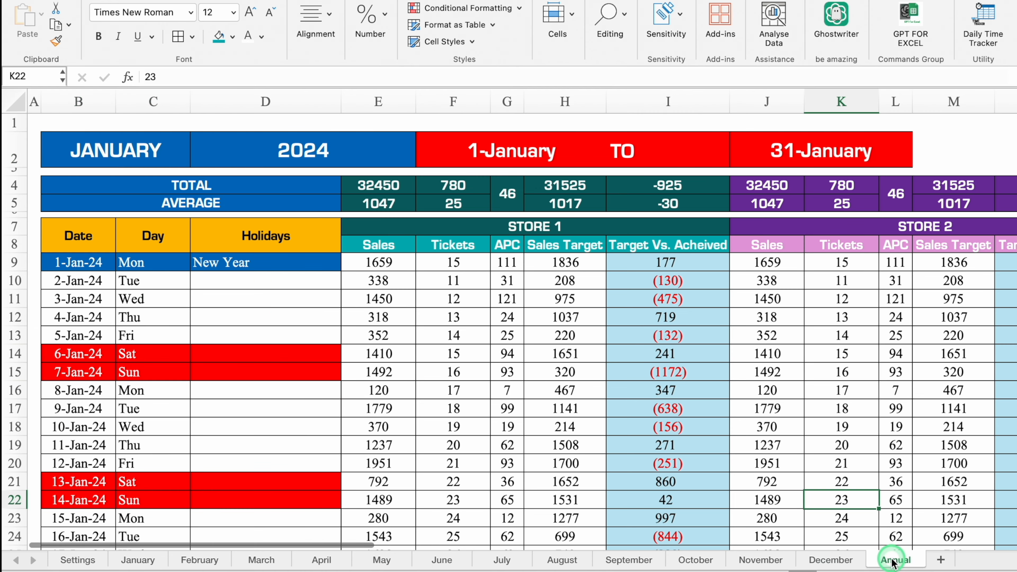
left_click(98, 152)
key("Delete")
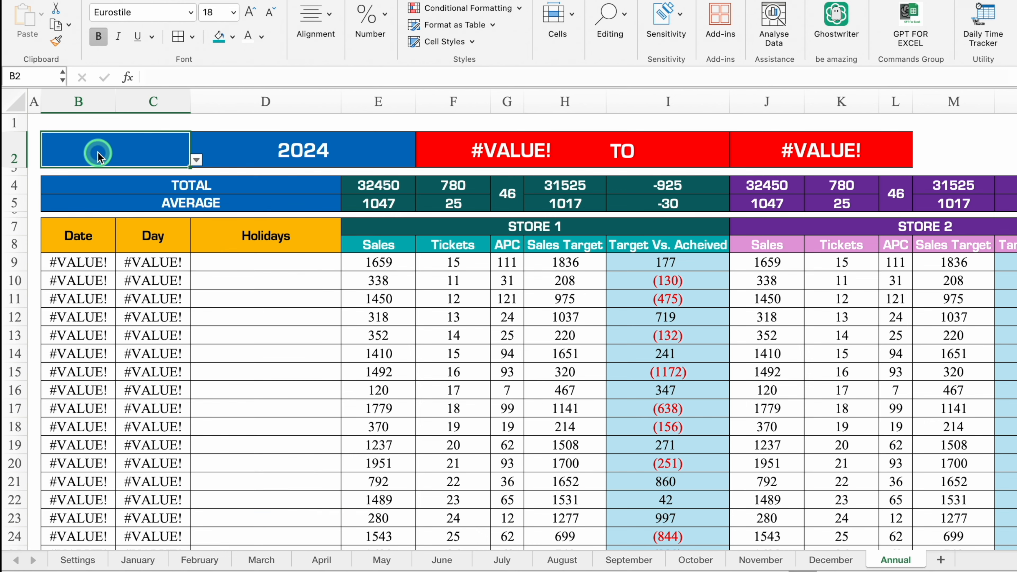
left_click(474, 24)
left_click(461, 83)
left_click(506, 68)
left_click(352, 323)
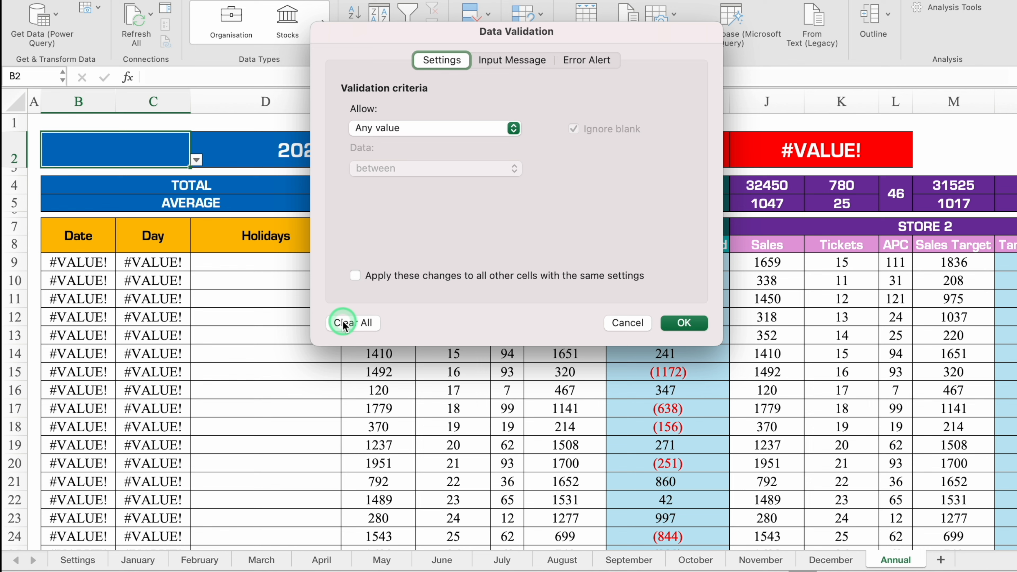
left_click(683, 322)
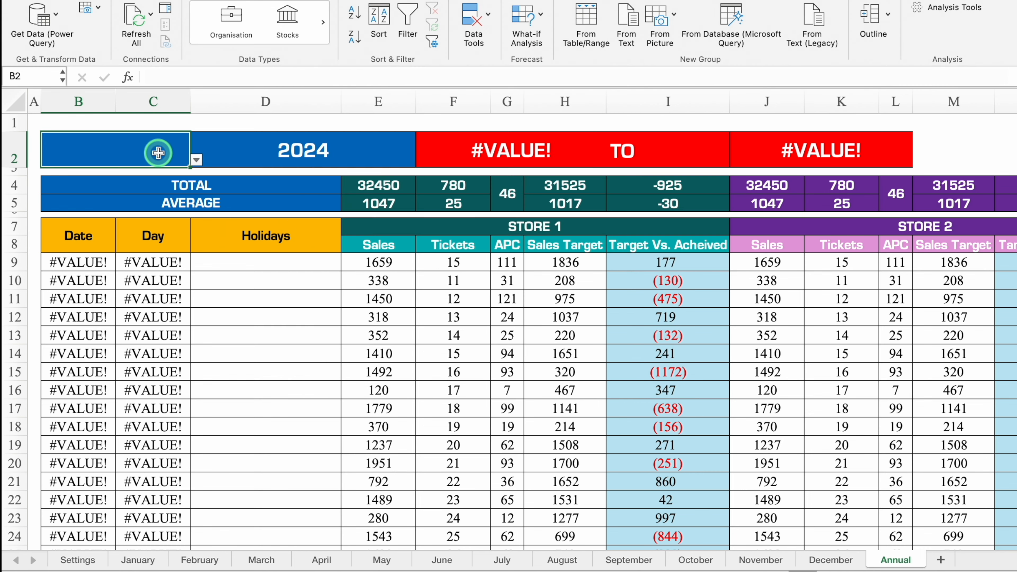
type("ANNUAL")
key("Return")
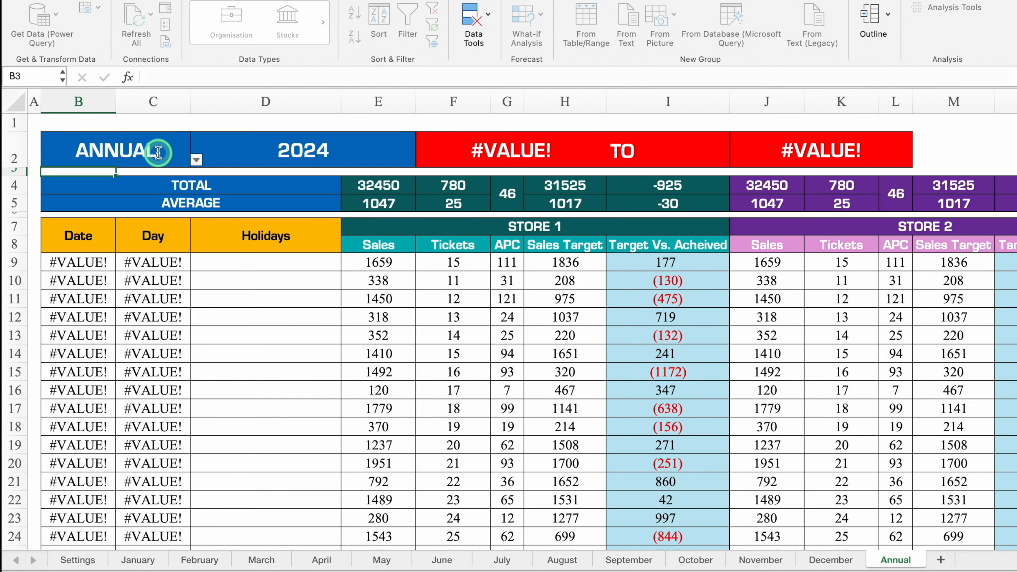
Clear the dates, days and holidays from row 9 down in columns B to D of the Annual sheet
left_click(84, 262)
left_click_drag(84, 263, 222, 446)
mouse_move(223, 492)
left_mouse_down()
mouse_move(230, 546)
mouse_move(234, 510)
left_mouse_up()
key("Delete")
Replace the Date and Day headings with SL. No. and Days, and delete the Holidays heading
key("Up")
type("SL. N")
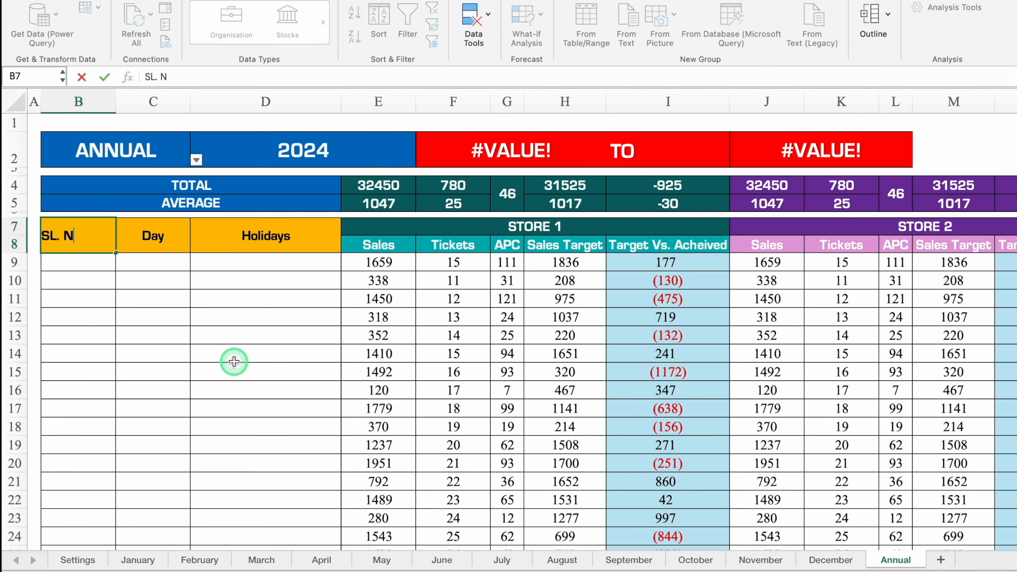
type("o.")
key("Tab")
double_click(180, 238)
left_click(261, 236)
key("Delete")
Merge and center the Days heading across columns C and D, and merge C9 with D9 below it
left_click_drag(185, 236, 247, 235)
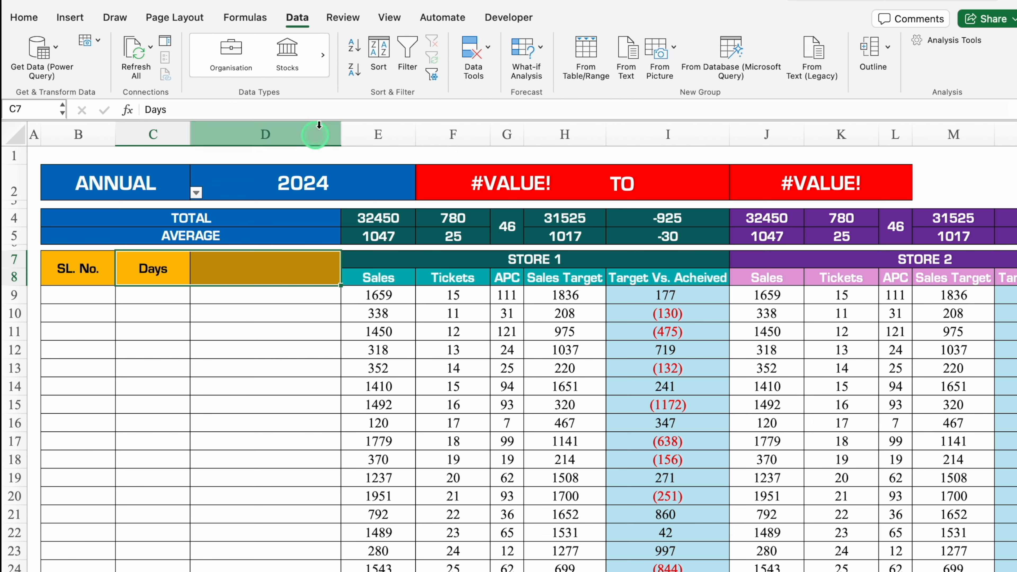
left_click(24, 17)
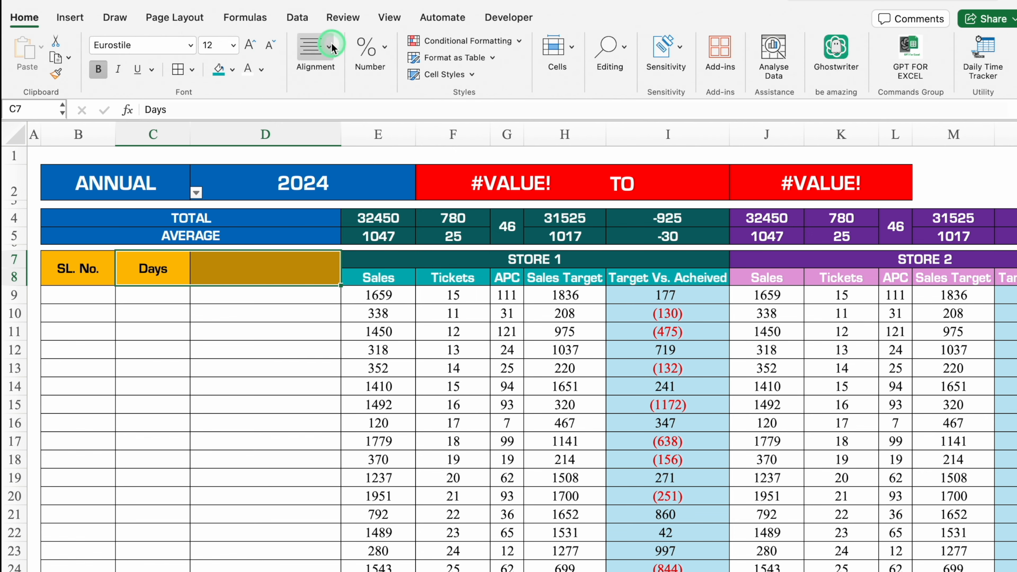
left_click(315, 50)
left_click(376, 118)
left_click_drag(152, 294, 261, 294)
left_click(315, 50)
left_click(363, 118)
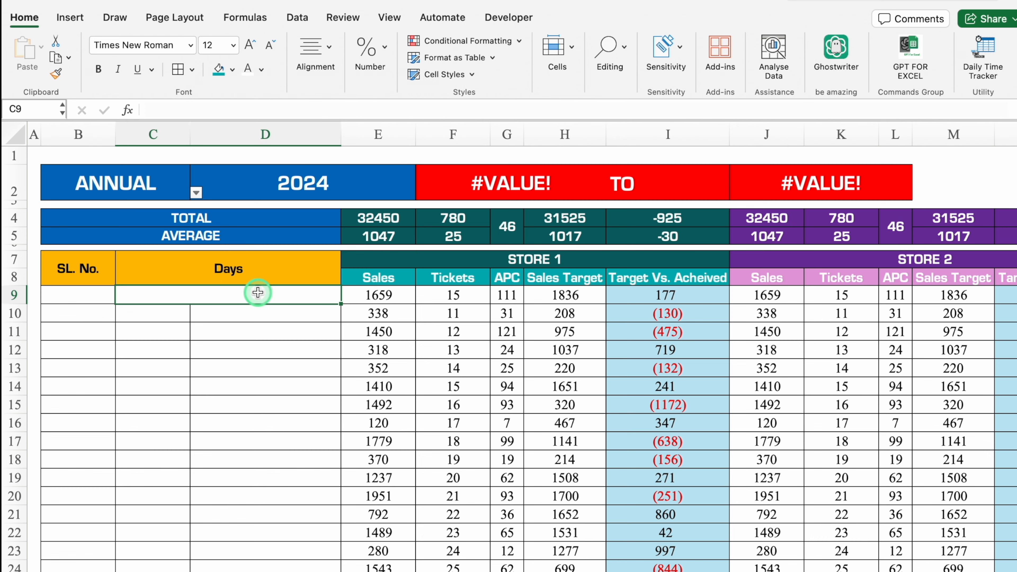
Enter DAY 1 in the merged cell C9 and fill the series down the Days column
type("DAY")
type("1")
key("Return")
left_click_drag(340, 304, 340, 545)
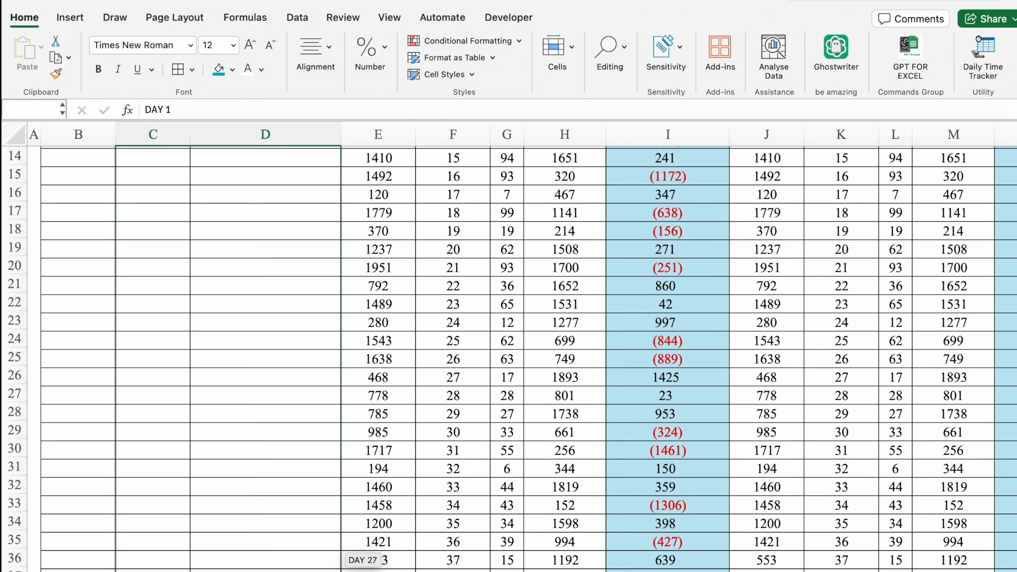
scroll(508, 353, "up", 10)
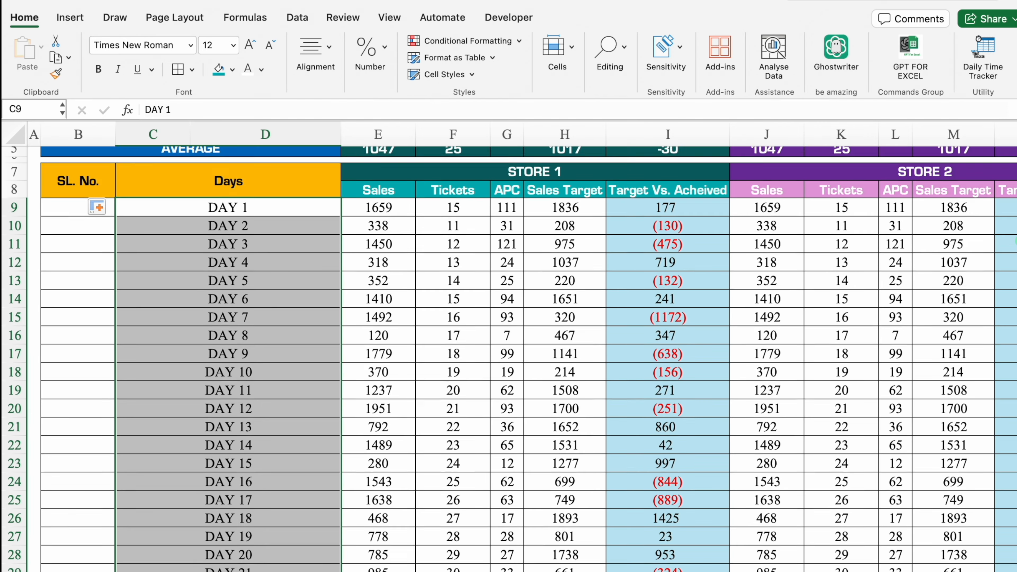
Enter 1 in B9 as the first serial number and format the cell as General
left_click(67, 288)
type("1")
key("Return")
left_click(79, 296)
key("super+1")
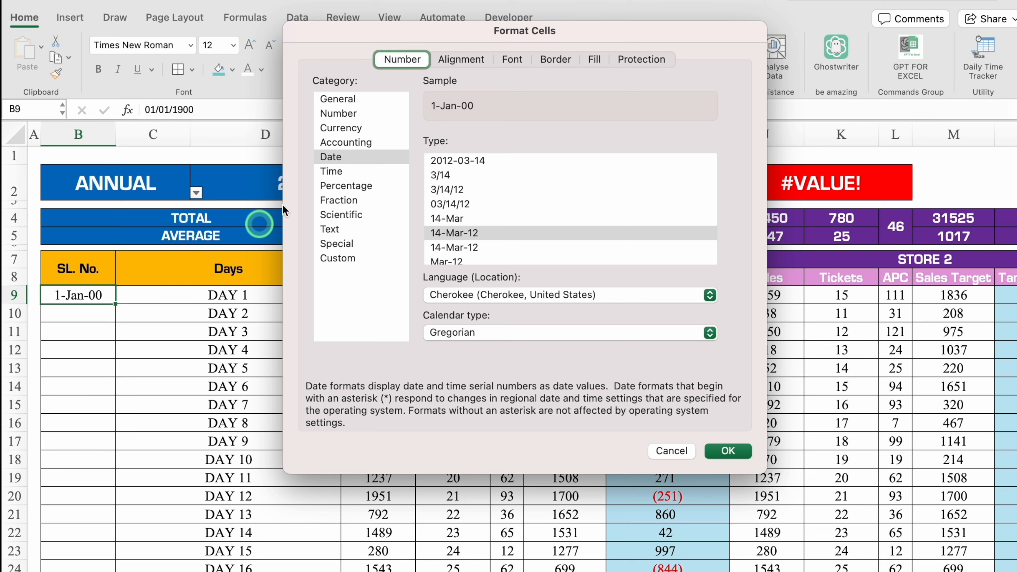
left_click(337, 99)
left_click(726, 450)
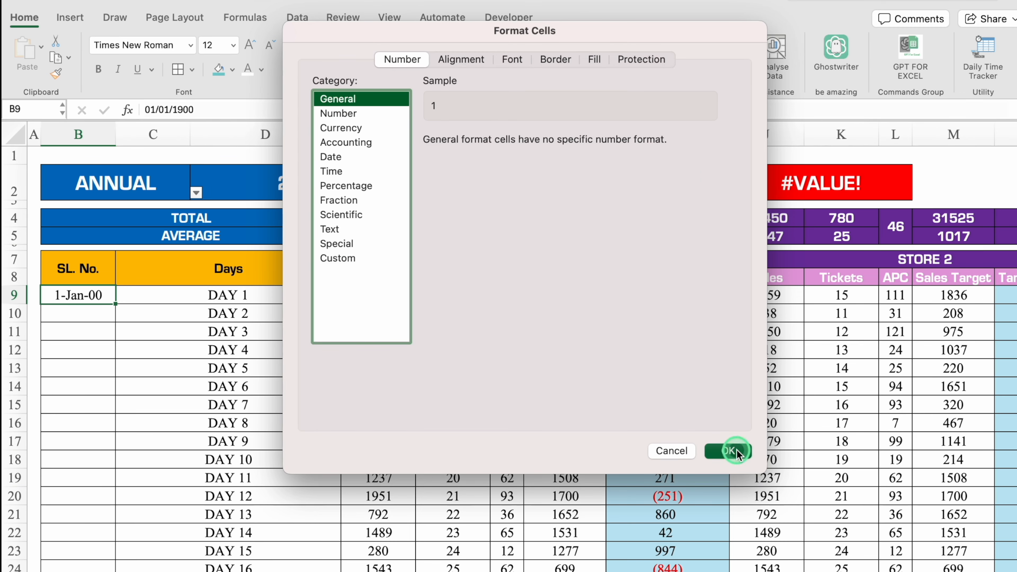
Fill B9 down the SL. No. column as an increasing number series
left_click_drag(115, 303, 114, 542)
left_click(125, 558)
left_click(177, 485)
scroll(177, 481, "up", 10)
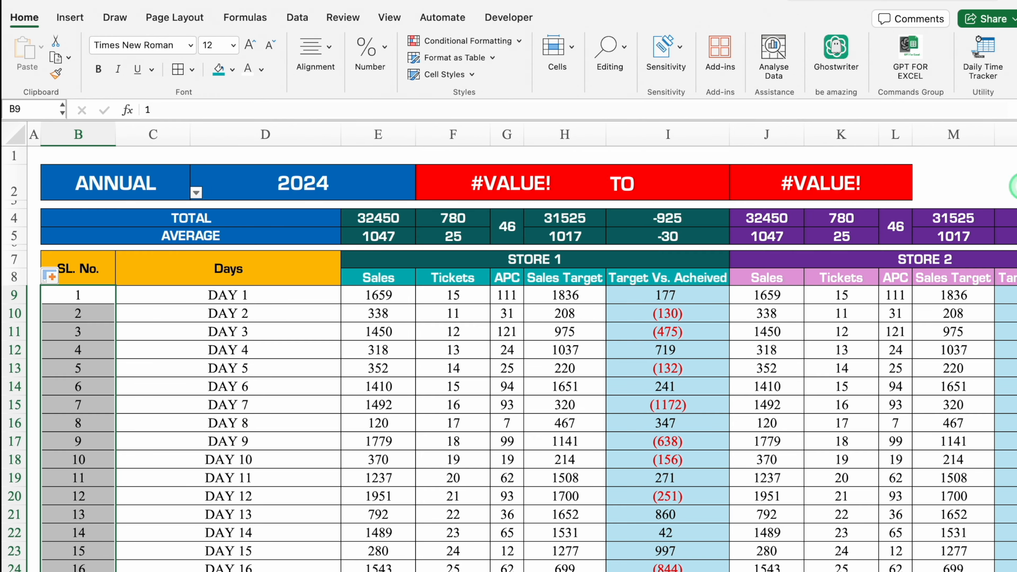
Clear the daily data of all five stores on the Annual sheet, range E9:AC39
left_click_drag(378, 294, 987, 520)
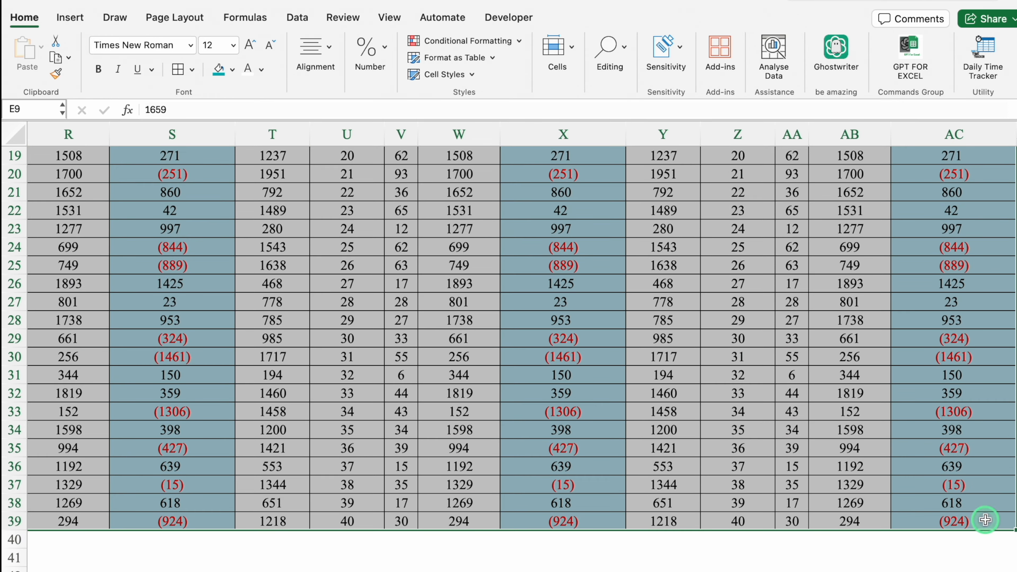
key("Delete")
Change the combined block's heading in AE7 on the Annual sheet to CONSOLIDATED
scroll(577, 569, "right", 10)
scroll(578, 569, "right", 10)
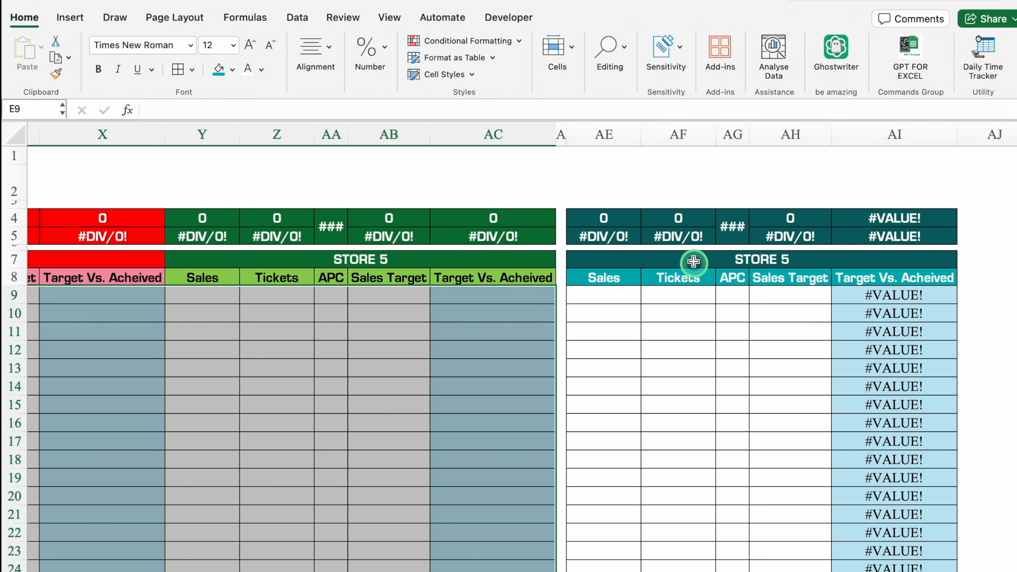
left_click(693, 261)
left_click_drag(187, 109, 133, 108)
type("CONSOLIDATED")
left_click(744, 259)
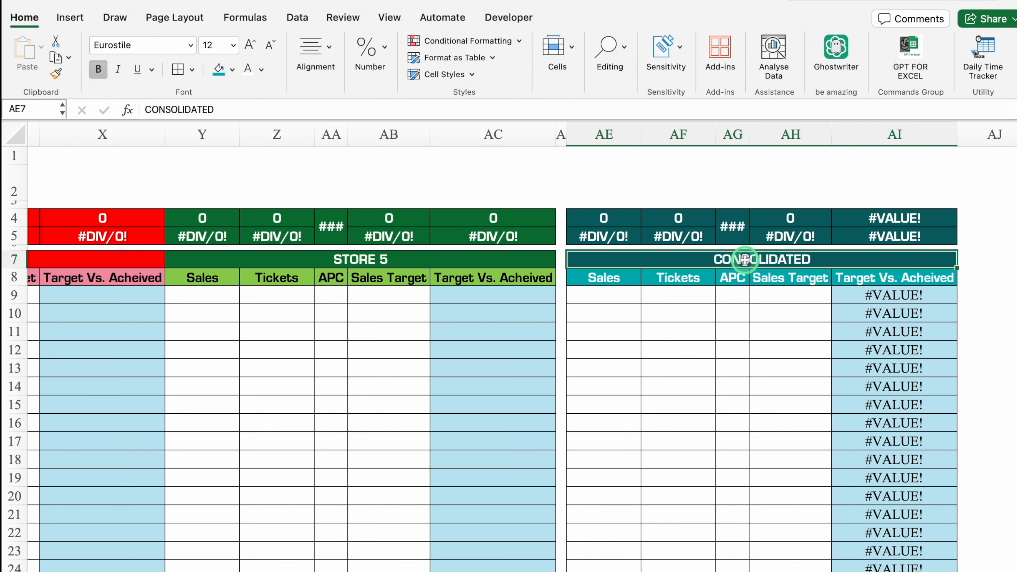
Copy the CONSOLIDATED heading from AE7 on the Annual sheet into AE7 of the grouped January to December sheets and return to Annual
key("super+c")
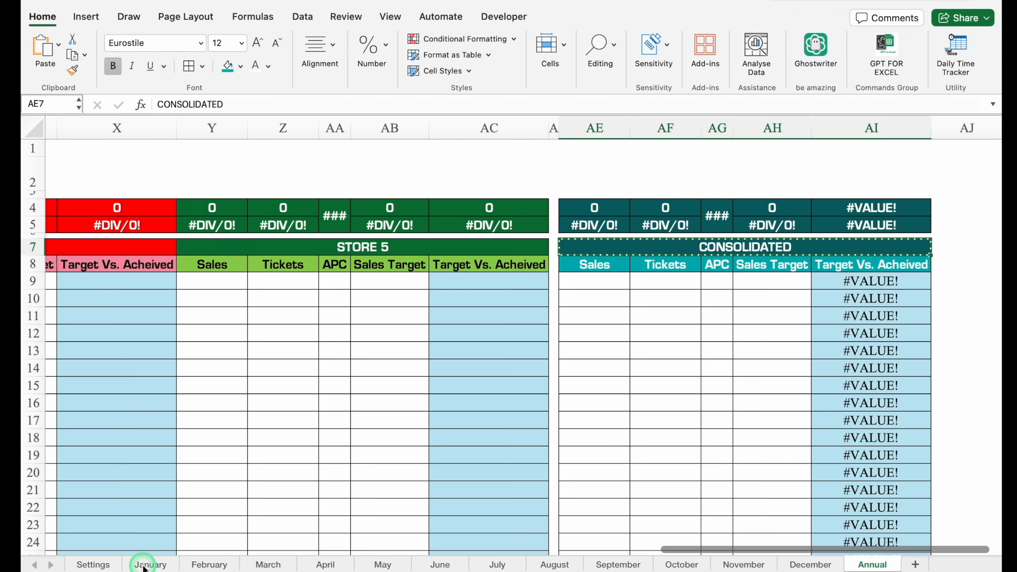
left_click(148, 565)
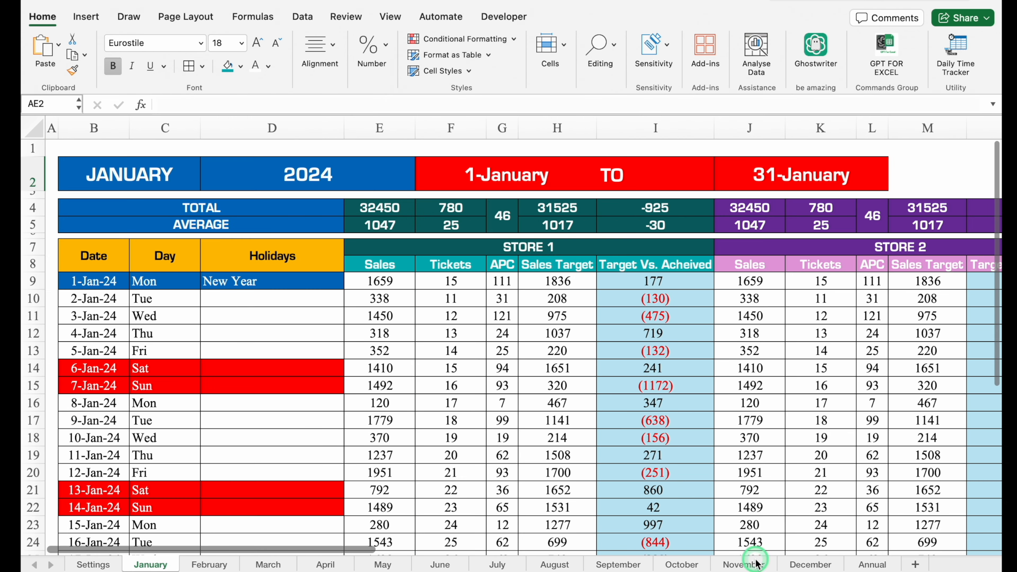
left_click(815, 566, "shift")
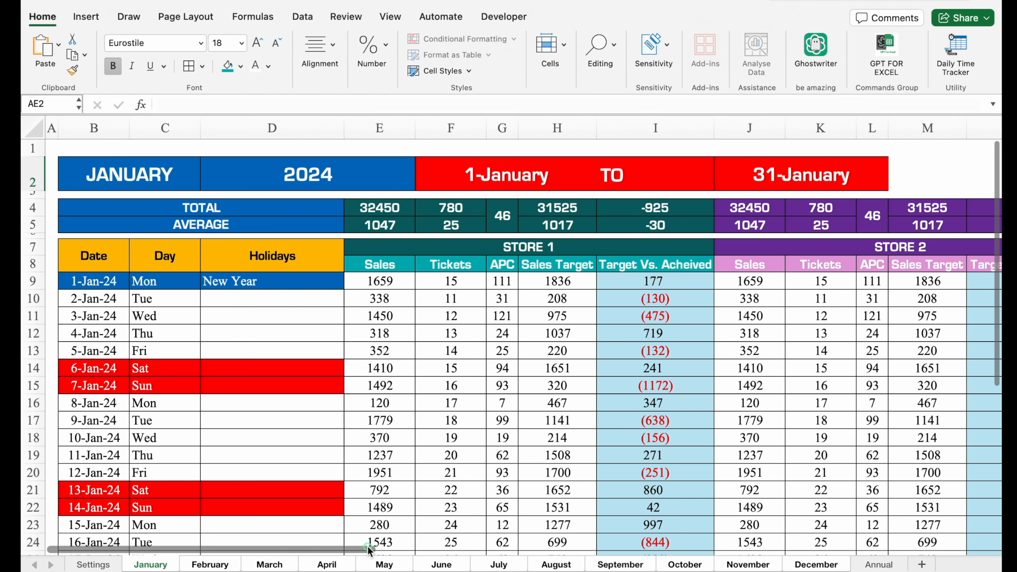
scroll(600, 520, "right", 10)
scroll(654, 528, "right", 10)
left_click(744, 246)
left_click_drag(761, 551, 95, 527)
left_click(150, 564)
left_click(873, 565)
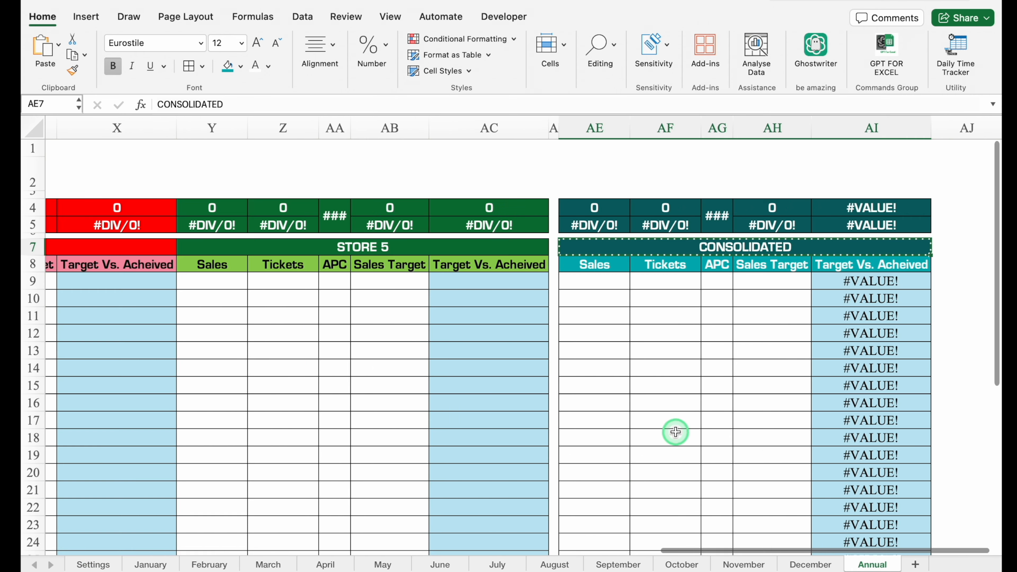
Enter =SUM(January:December!E9) in E9 of the Annual sheet to total Store 1's day 1 sales across all months
left_click_drag(677, 550, 33, 506)
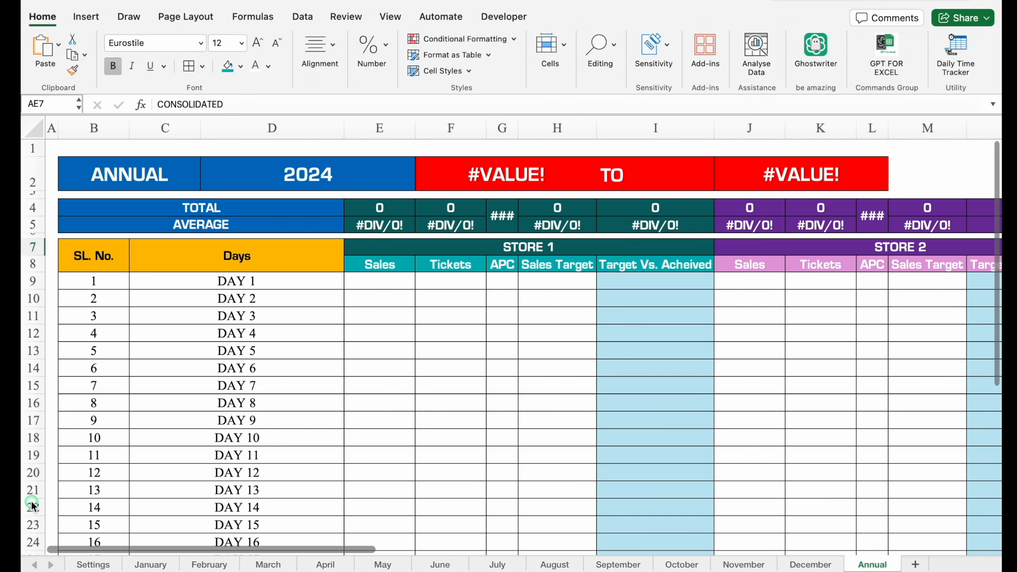
left_click(391, 280)
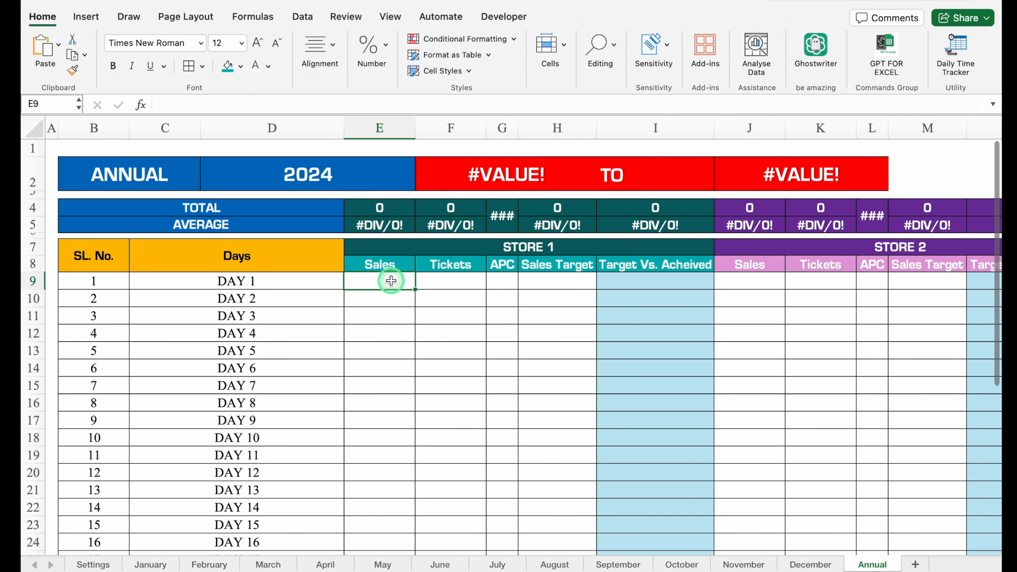
type("=")
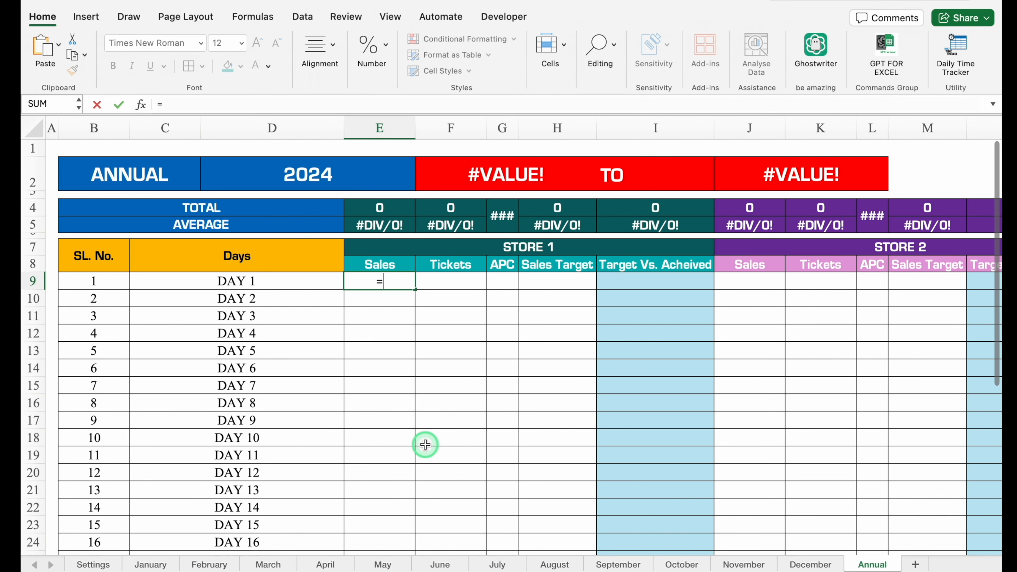
type("SUM(")
left_click(150, 564)
left_click(810, 563, "shift")
left_click(379, 281)
key("Return")
Fill the E9 sum formula down to row 39 and across to column AC for all five stores
left_click(379, 282)
left_click_drag(415, 289, 415, 505)
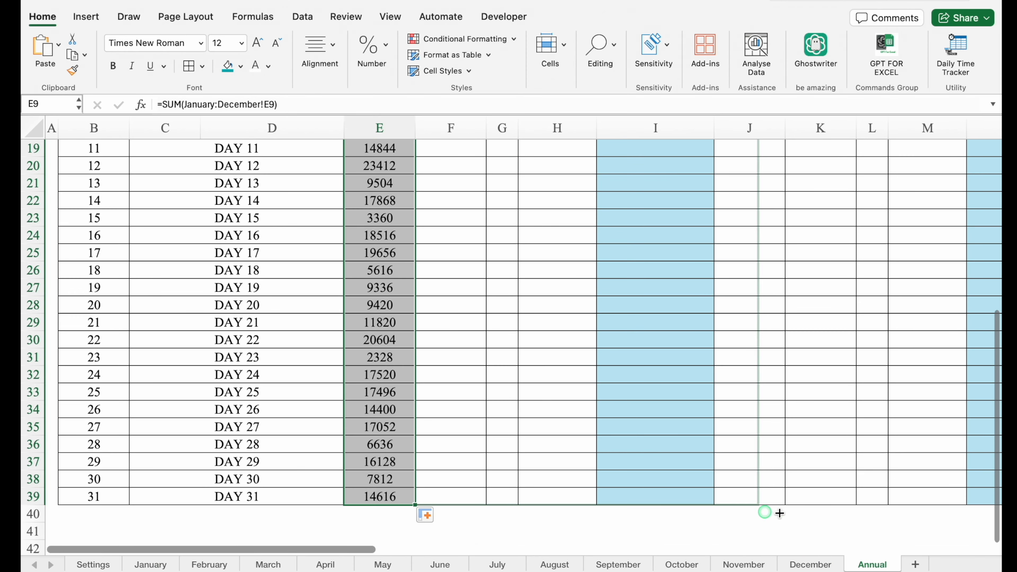
scroll(982, 517, "right", 15)
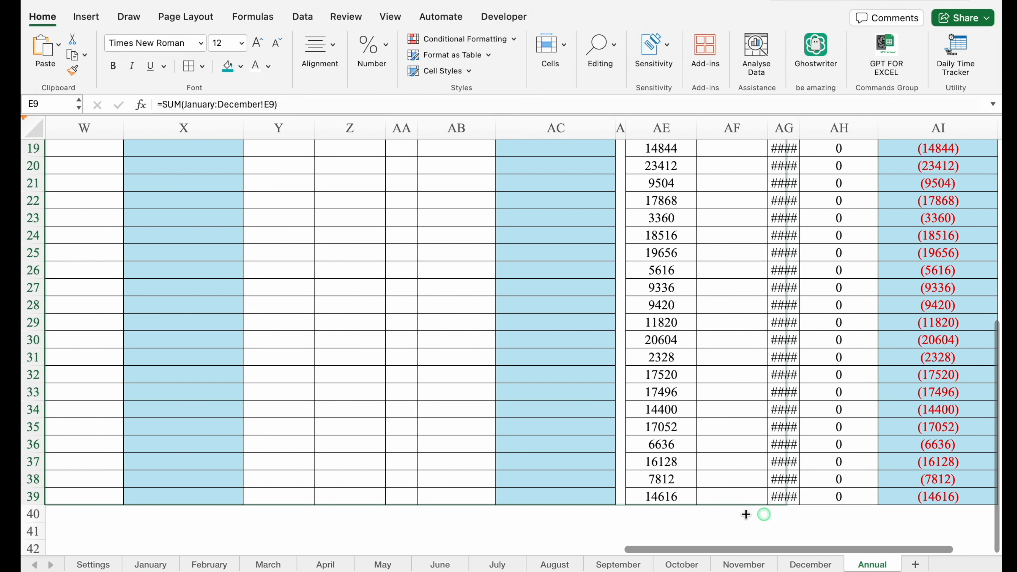
Replace Store 1's APC sums in G9:G39 on the Annual sheet with December's G9 formula, =IFERROR(E9/F9,"")
scroll(609, 508, "up", 10)
left_click_drag(678, 549, 181, 488)
left_click_drag(481, 281, 479, 520)
key("Delete")
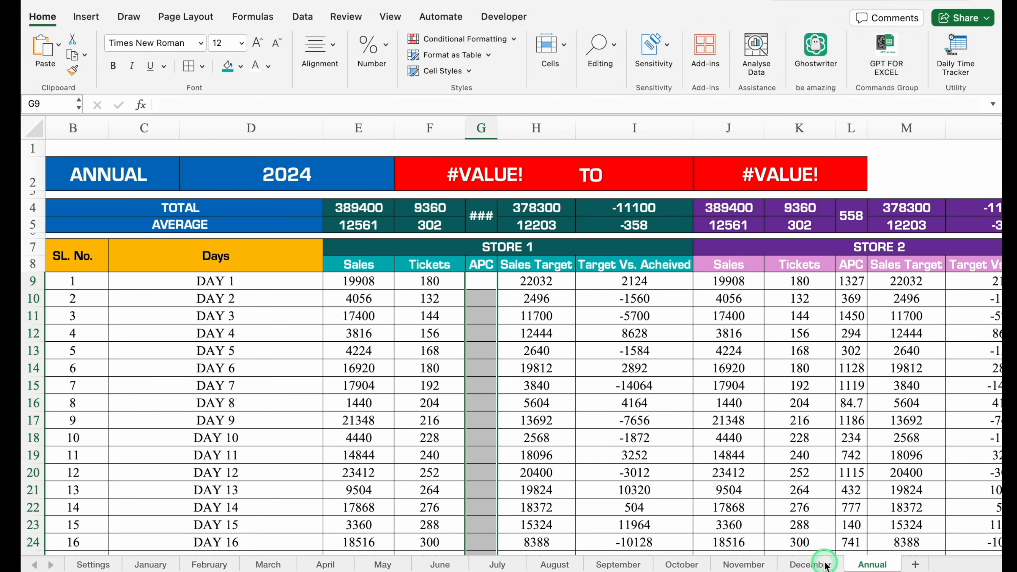
left_click(812, 564)
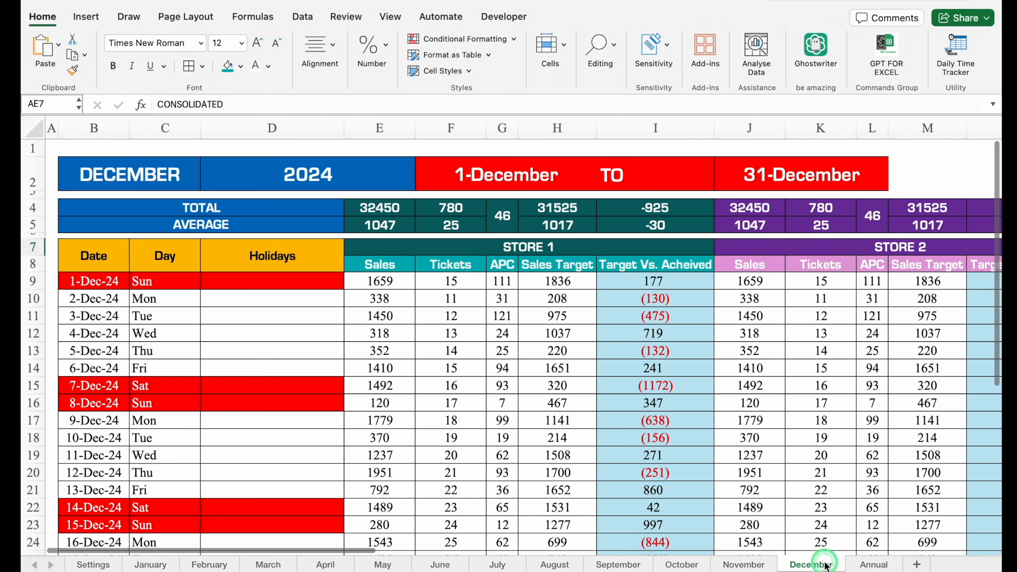
left_click(507, 279)
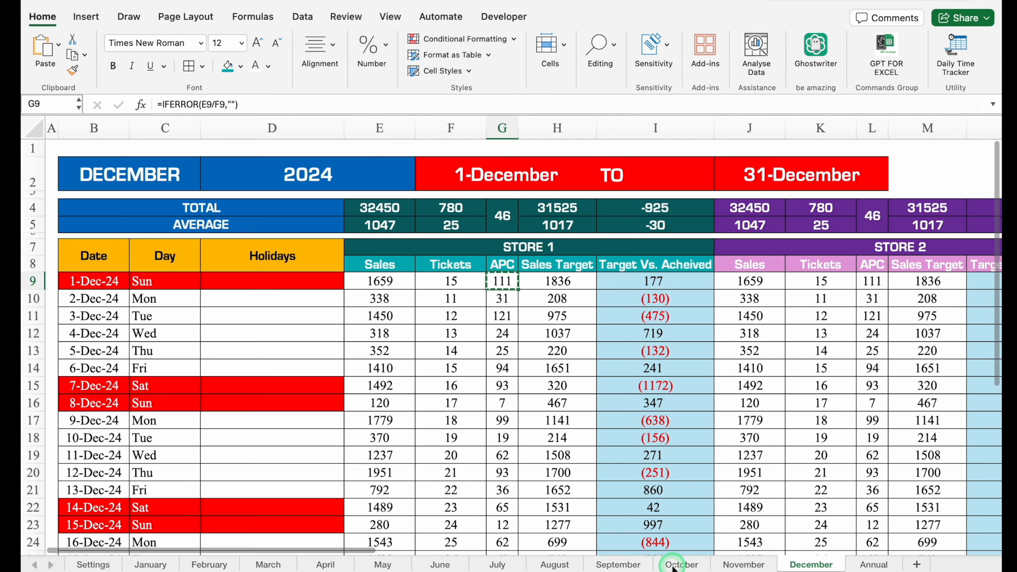
left_click(872, 564)
left_click(487, 284)
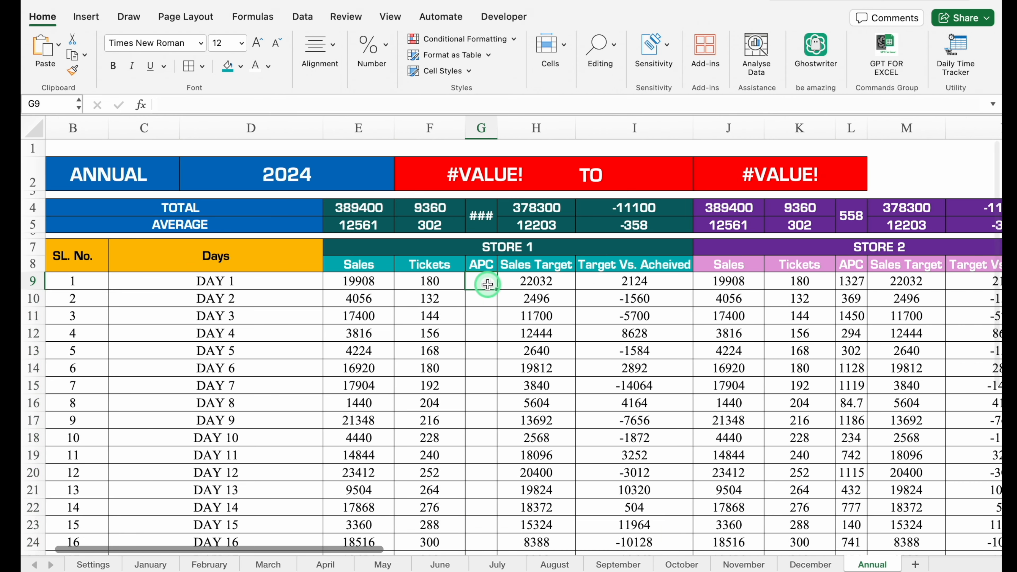
key("super+v")
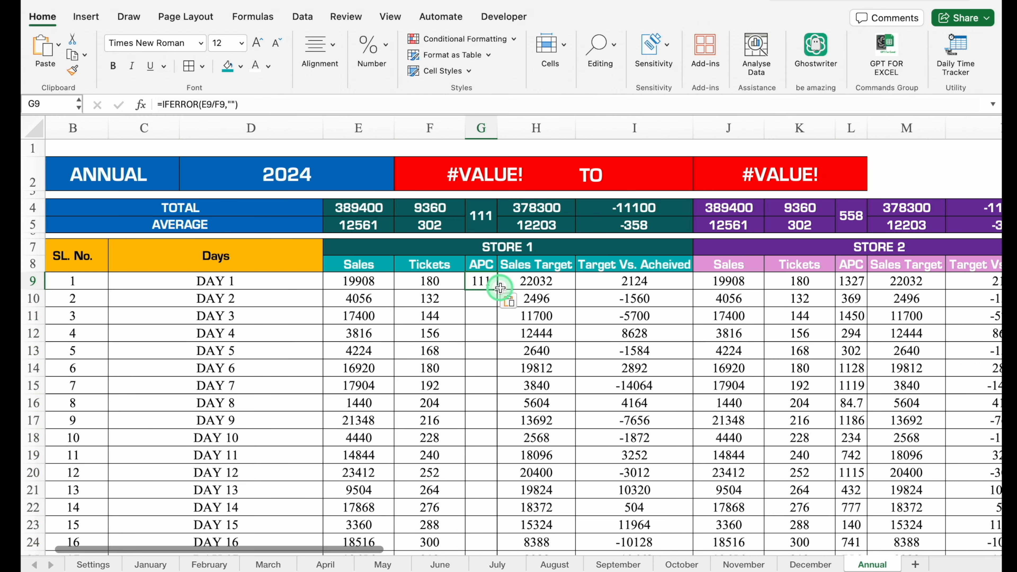
left_click_drag(497, 289, 488, 520)
Copy Store 1's APC formulas from G9:G39 into the Store 2 and Store 3 APC columns, starting at L9 and Q9
key("super+c")
scroll(487, 519, "up", 10)
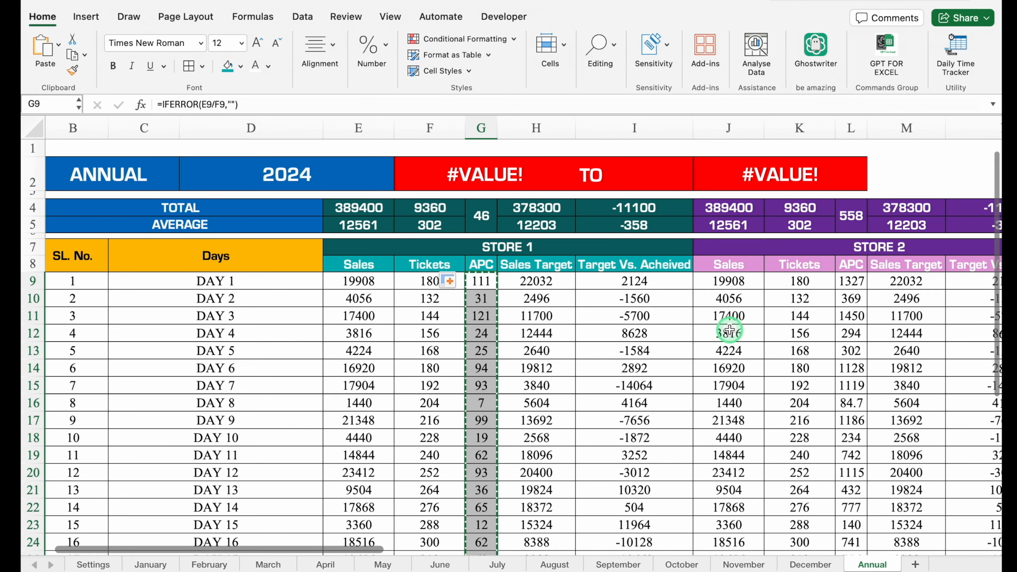
left_click(850, 279)
key("super+v")
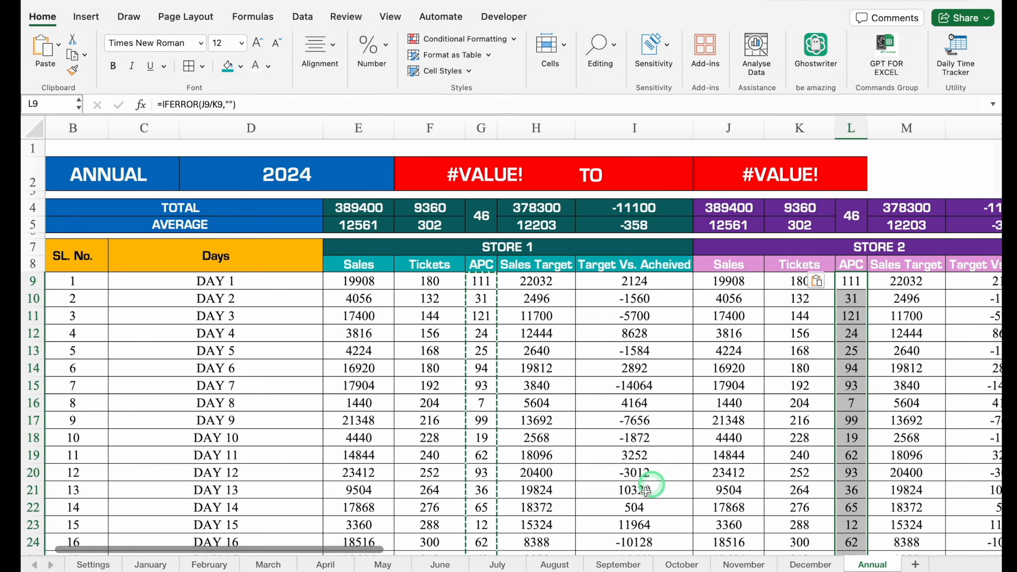
left_click_drag(461, 550, 659, 555)
left_click(468, 281)
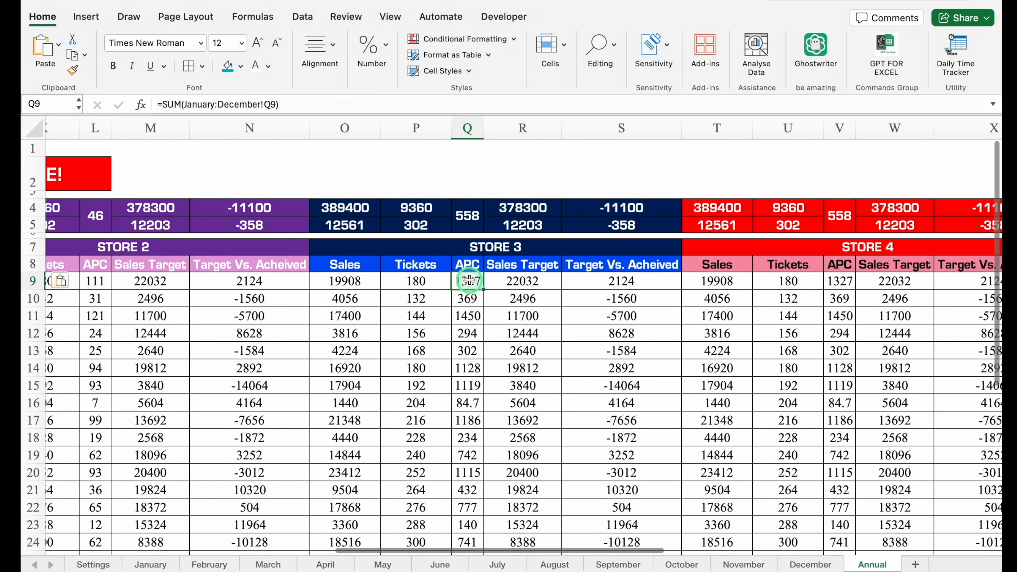
key("super+v")
Paste the copied APC formulas into the Store 4 and Store 5 APC columns, starting at V9 and AA9
left_click(846, 281)
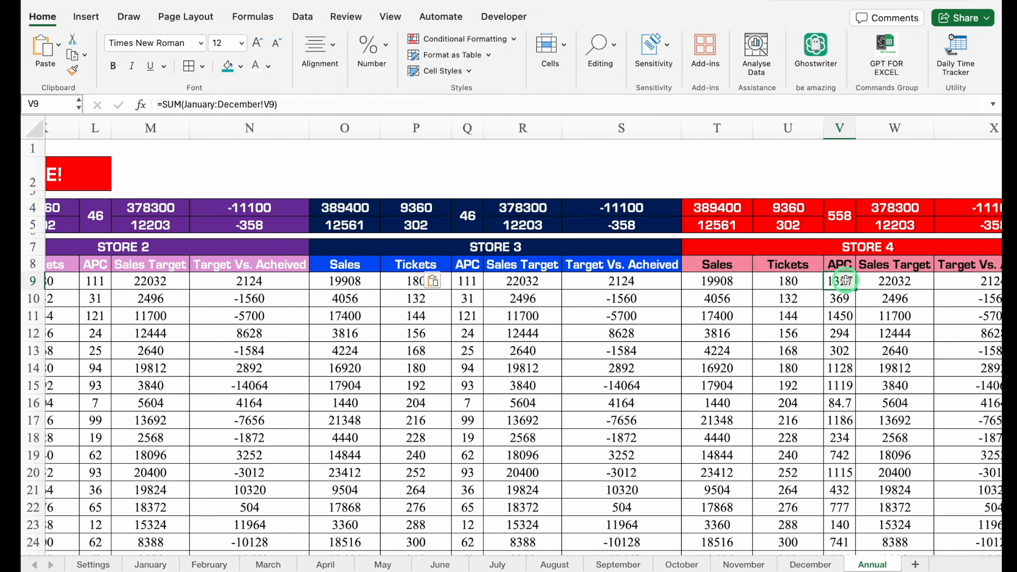
key("super+v")
scroll(780, 549, "right", 6)
scroll(781, 549, "right", 2)
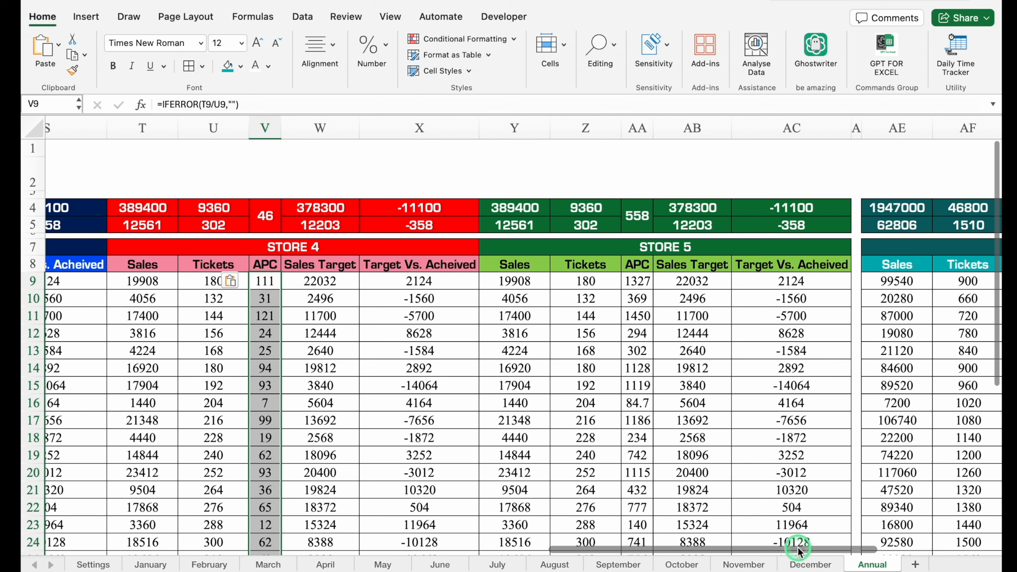
left_click(642, 281)
key("super+v")
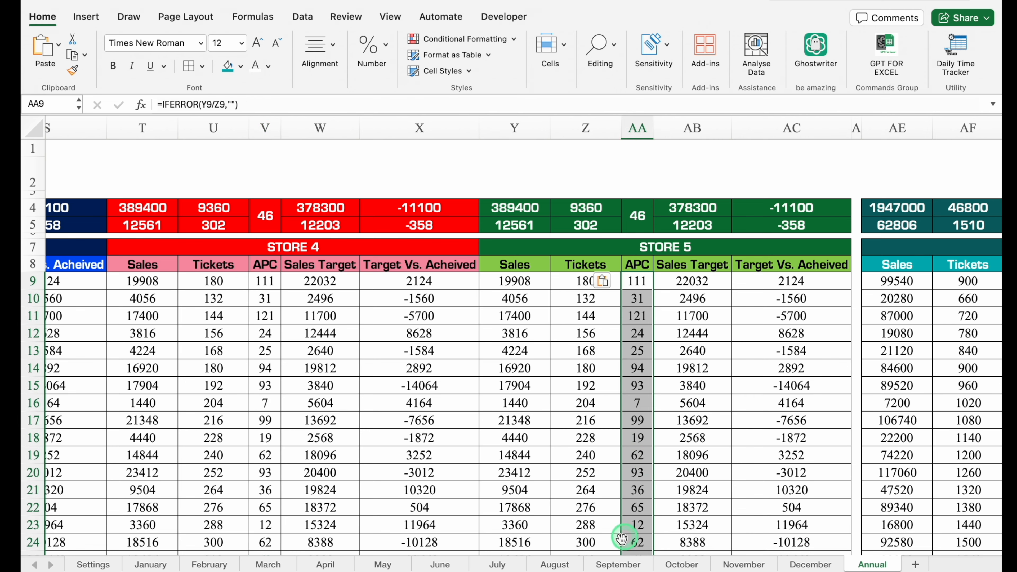
Copy December's Target Vs. Acheived formula =H9-E9 from I9 into I9 of the Annual sheet and fill it down to I39
scroll(628, 534, "left", 15)
scroll(168, 547, "left", 1)
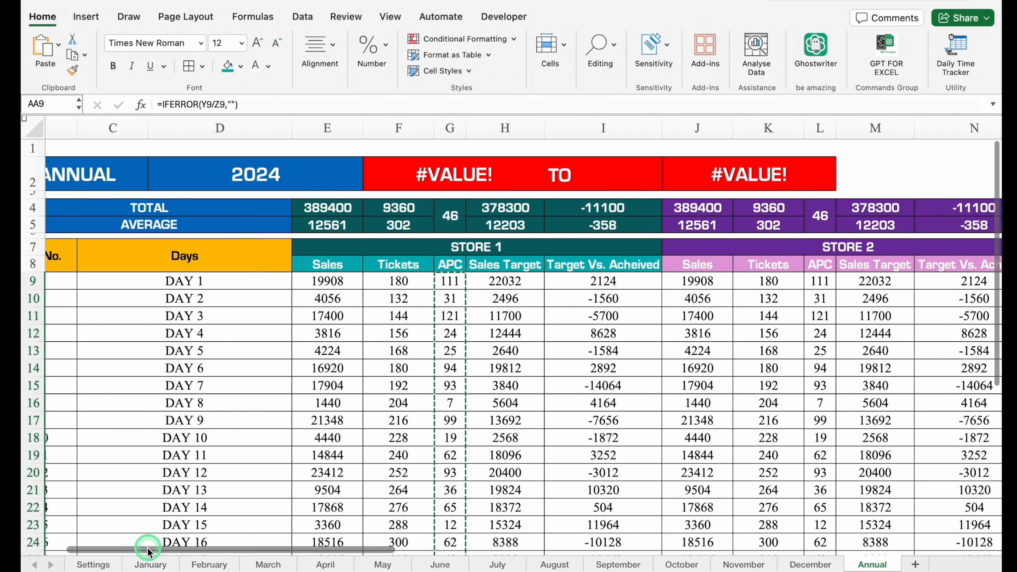
left_click(805, 564)
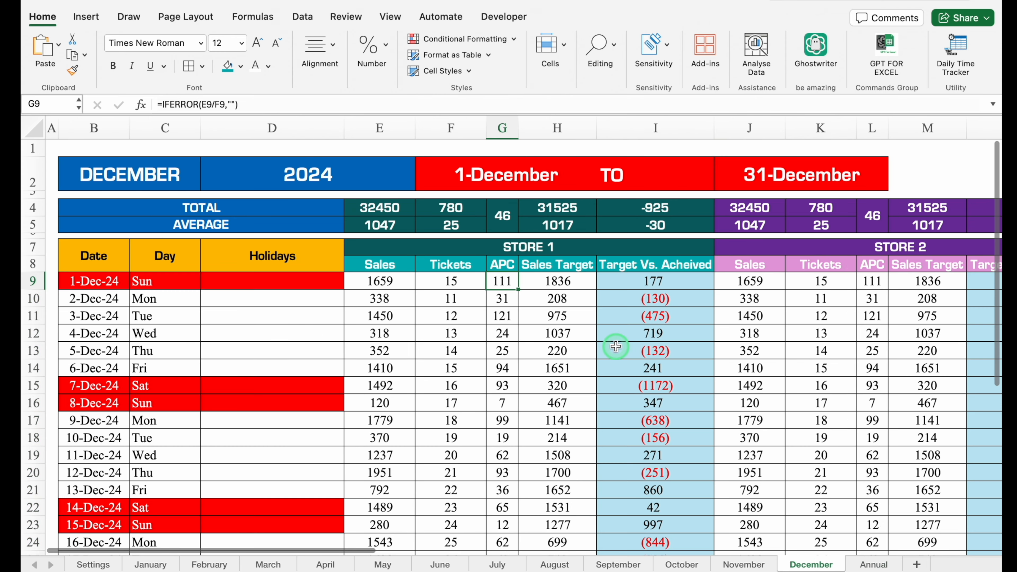
left_click(672, 282)
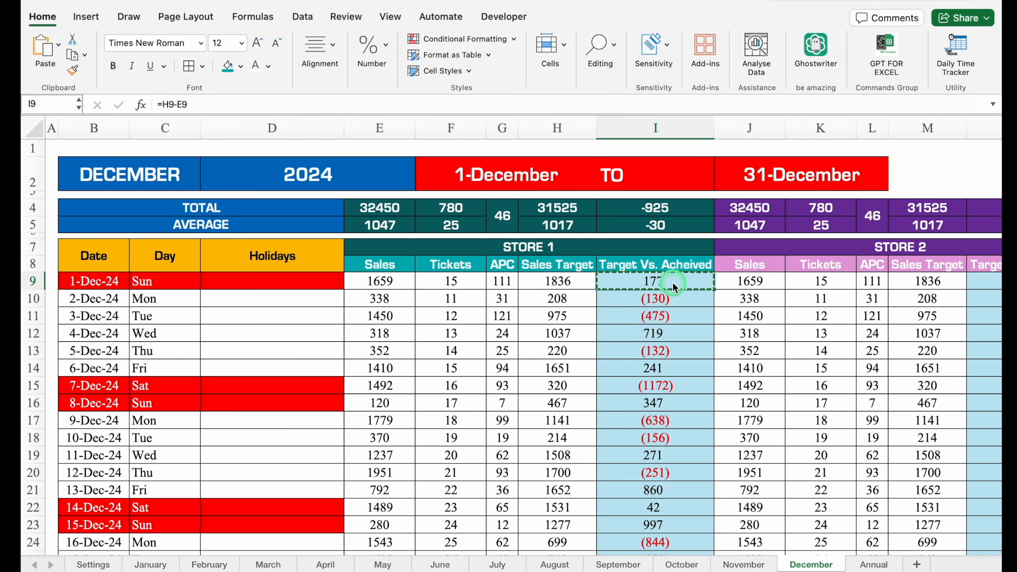
left_click(875, 563)
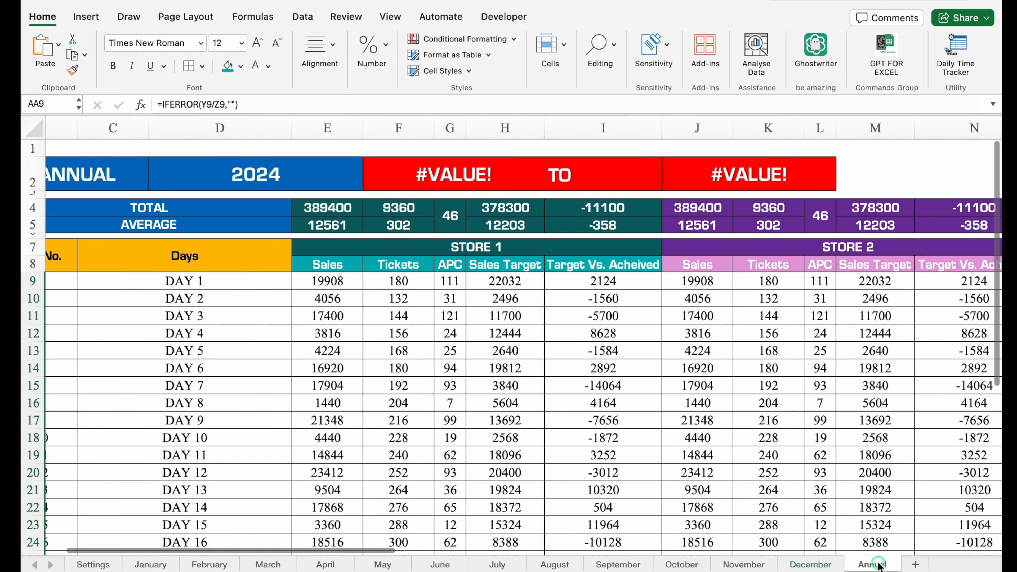
left_click(621, 282)
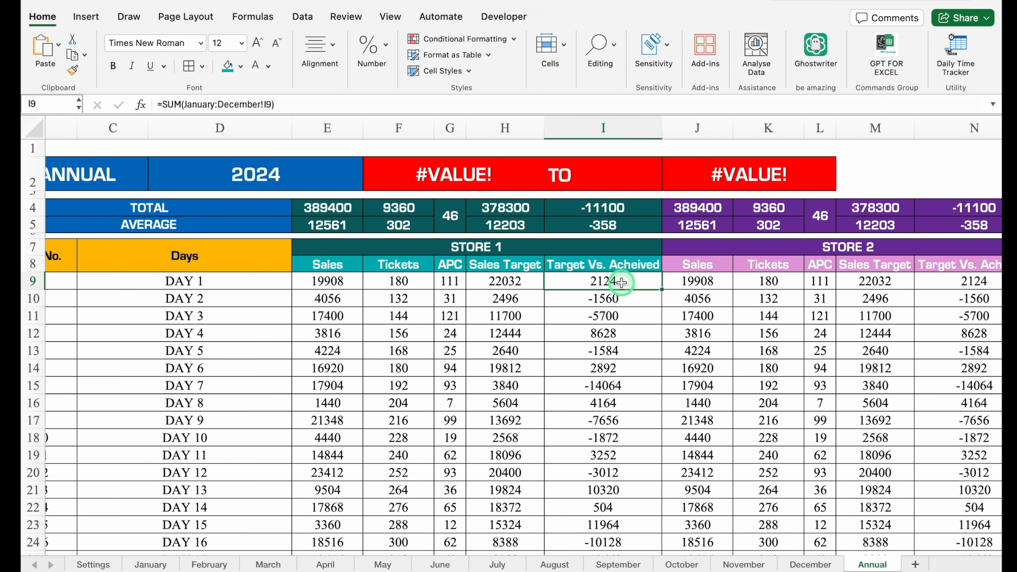
key("super+v")
left_click_drag(660, 289, 660, 499)
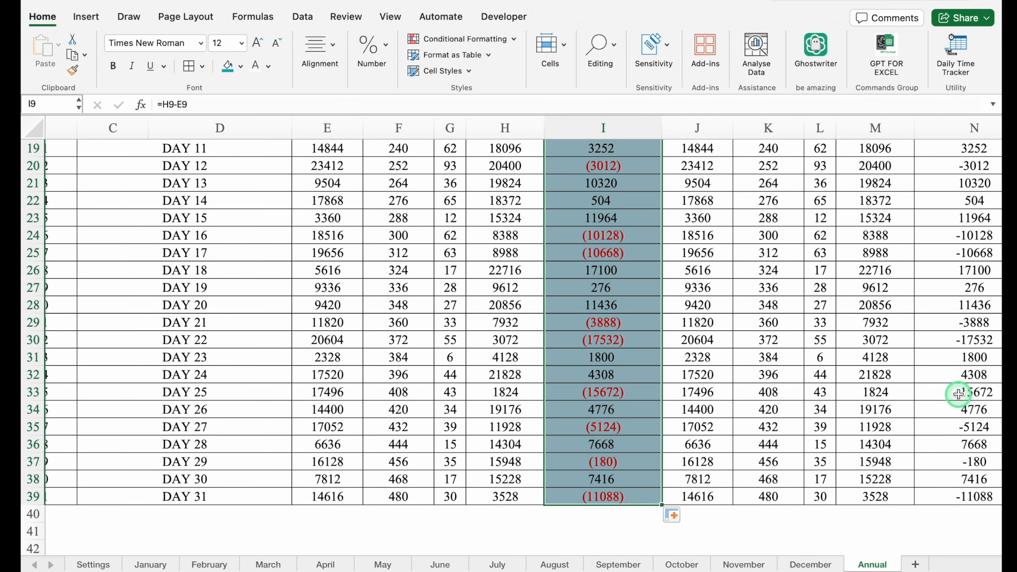
Copy Store 1's Target Vs. Acheived column I9:I39 into the matching Store 2 and Store 3 columns, starting at N9 and S9
key("super+c")
scroll(958, 394, "up", 10)
left_click_drag(354, 553, 528, 554)
left_click(497, 283)
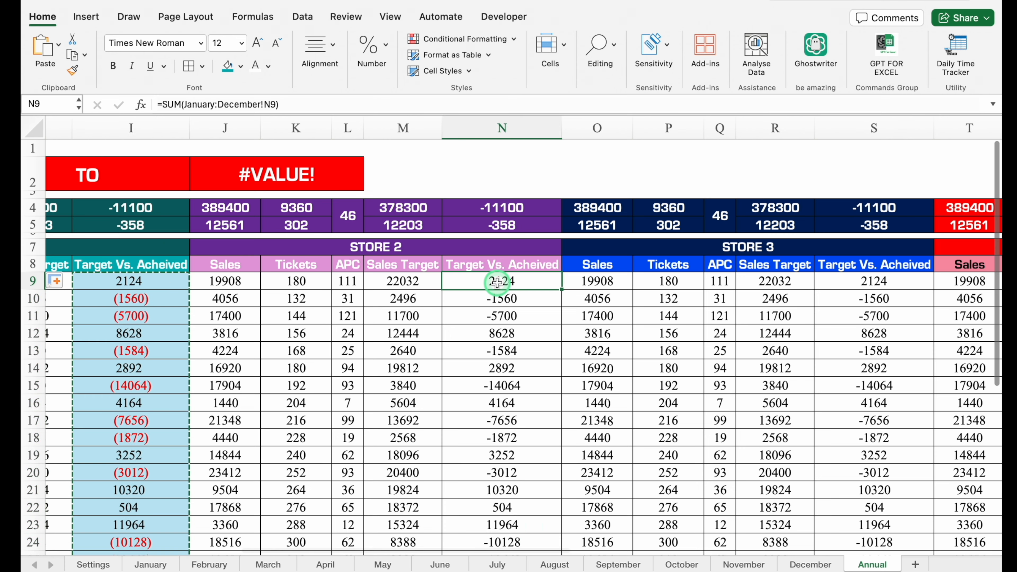
key("super+v")
left_click(897, 280)
key("super+v")
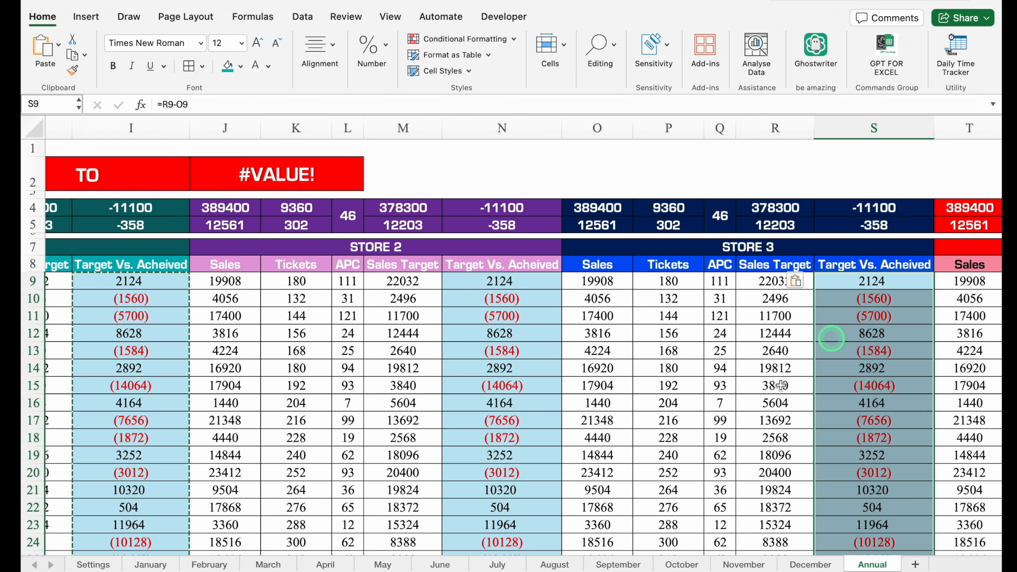
Paste the copied Target Vs. Acheived column into the Store 4 and Store 5 columns, starting at X9 and AC9
left_click_drag(470, 552, 729, 552)
left_click(568, 281)
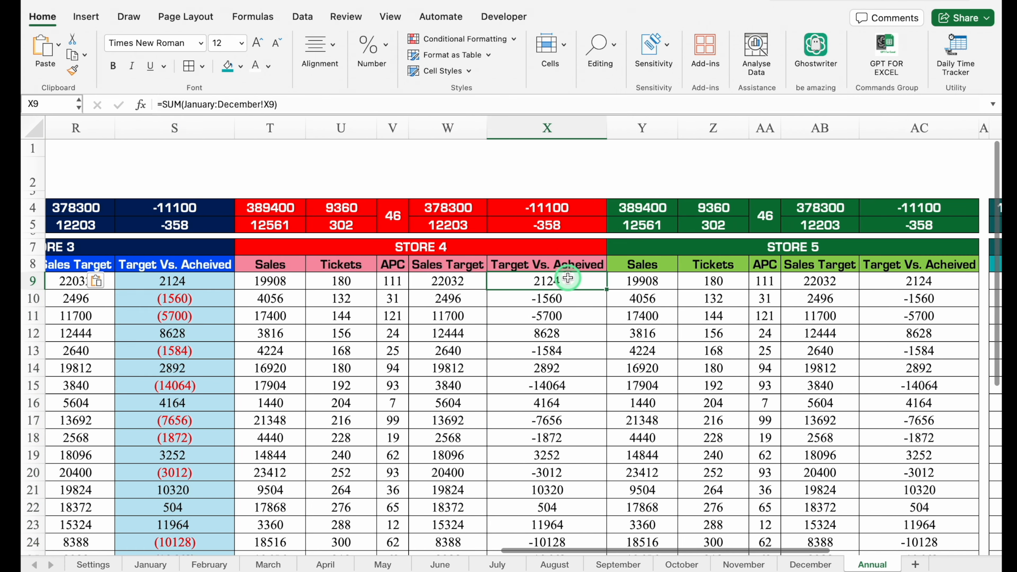
key("super+v")
left_click(916, 281)
key("super+v")
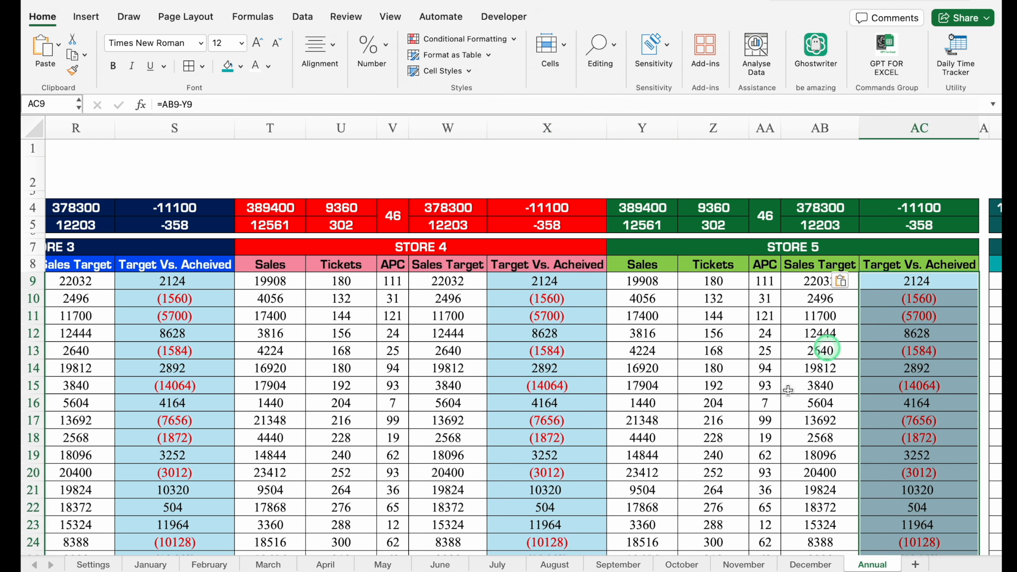
scroll(780, 542, "right", 10)
key("Up")
key("Up")
key("Up")
key("Up")
key("Up")
key("Up")
key("Up")
Clear the start date formula in F2 and the end date formula in J2 on the Annual sheet
left_click_drag(782, 543, 44, 505)
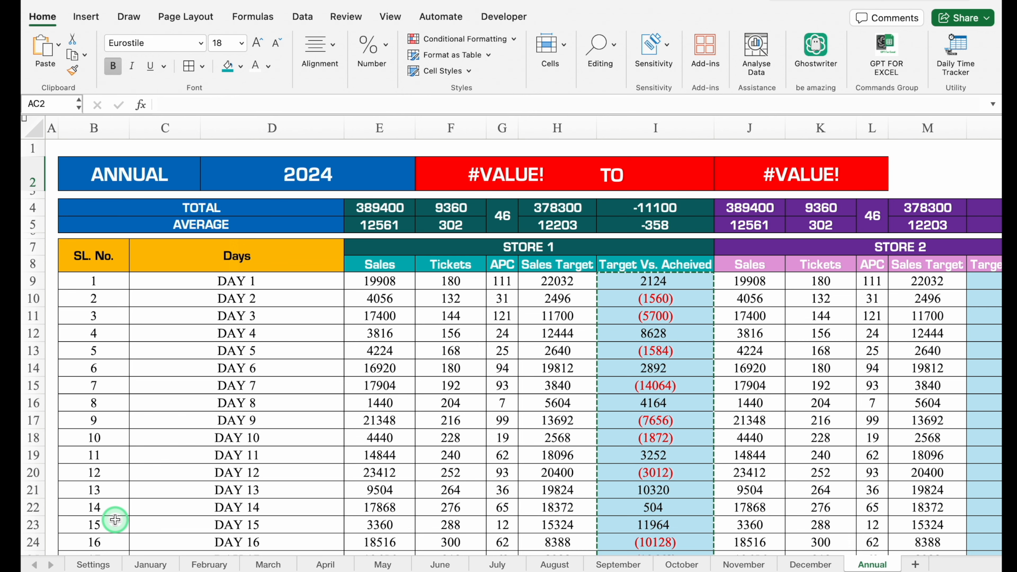
left_click(484, 174)
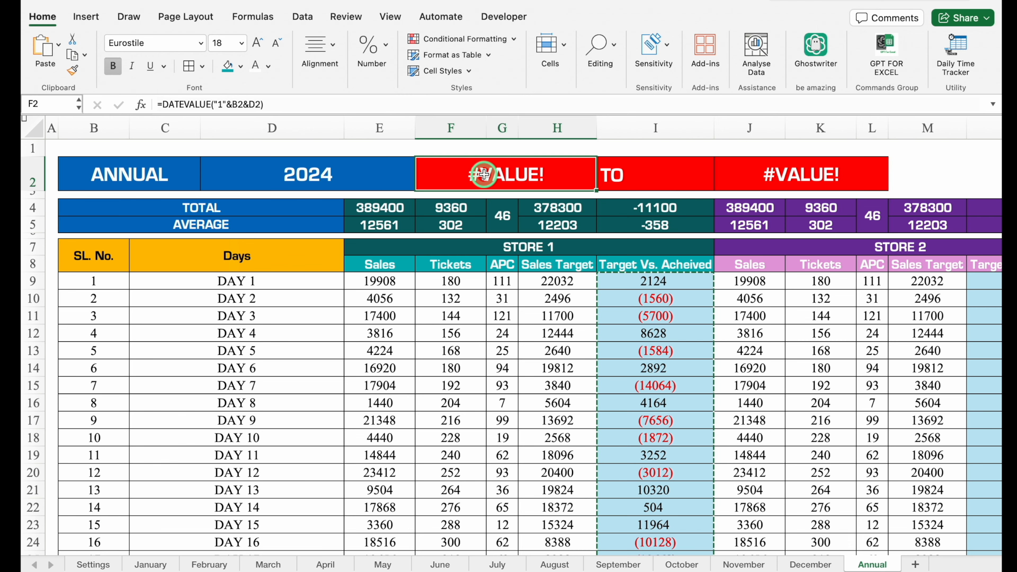
key("Delete")
left_click(812, 168)
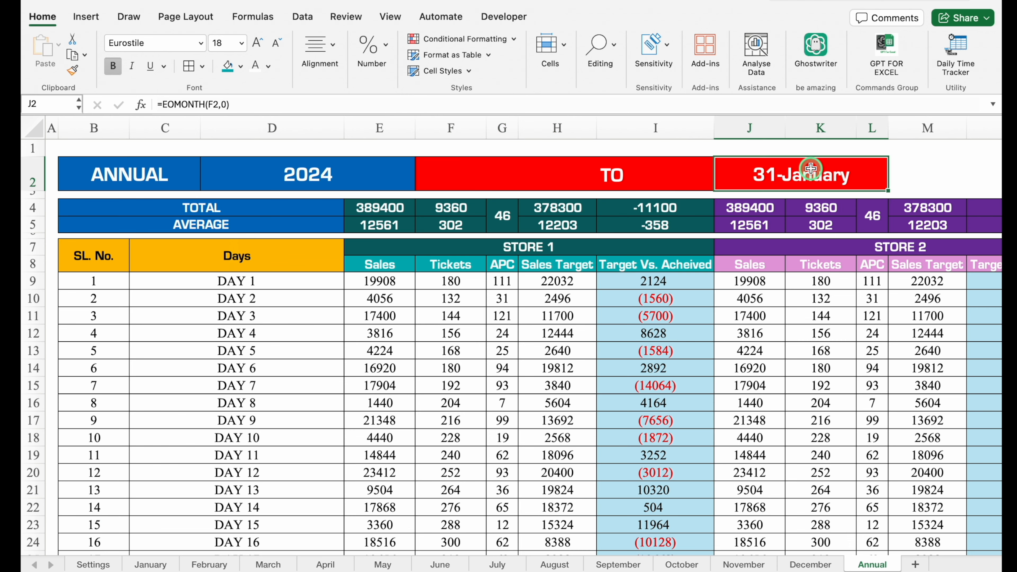
key("Delete")
Link the start date in F2 of the Annual sheet to the start date in F2 of the January sheet
left_click(491, 175)
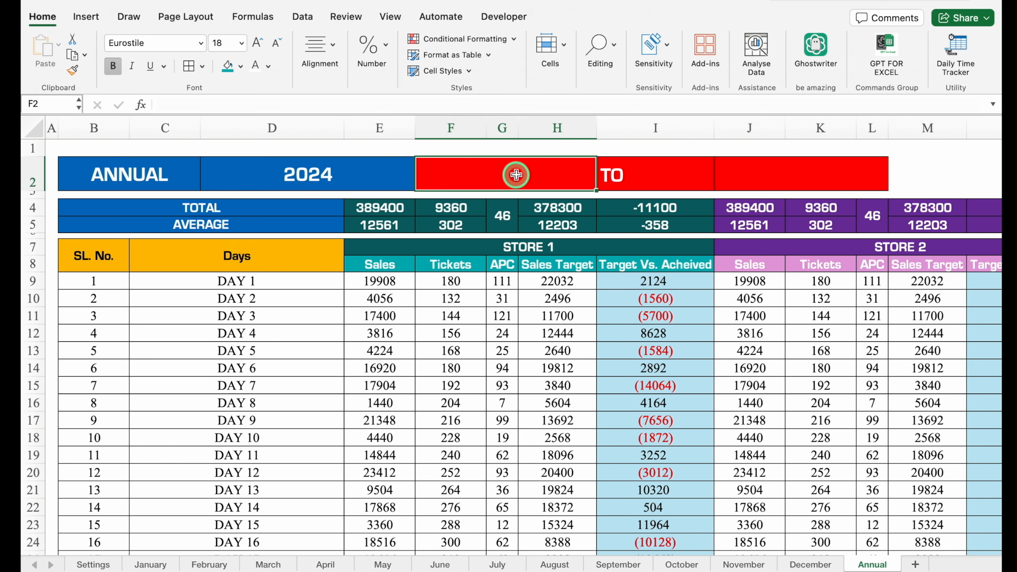
type("=")
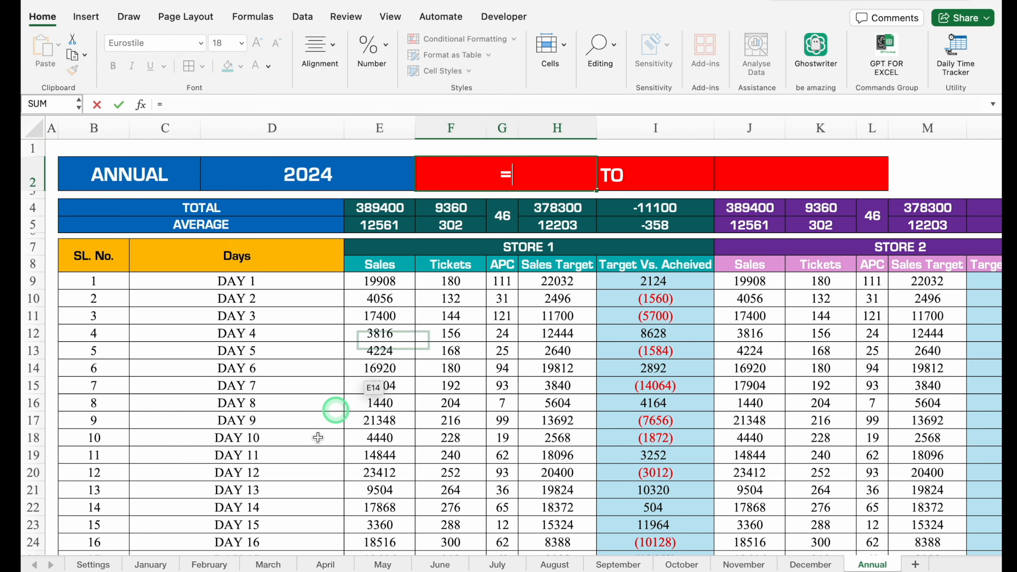
left_click(156, 565)
left_click(499, 174)
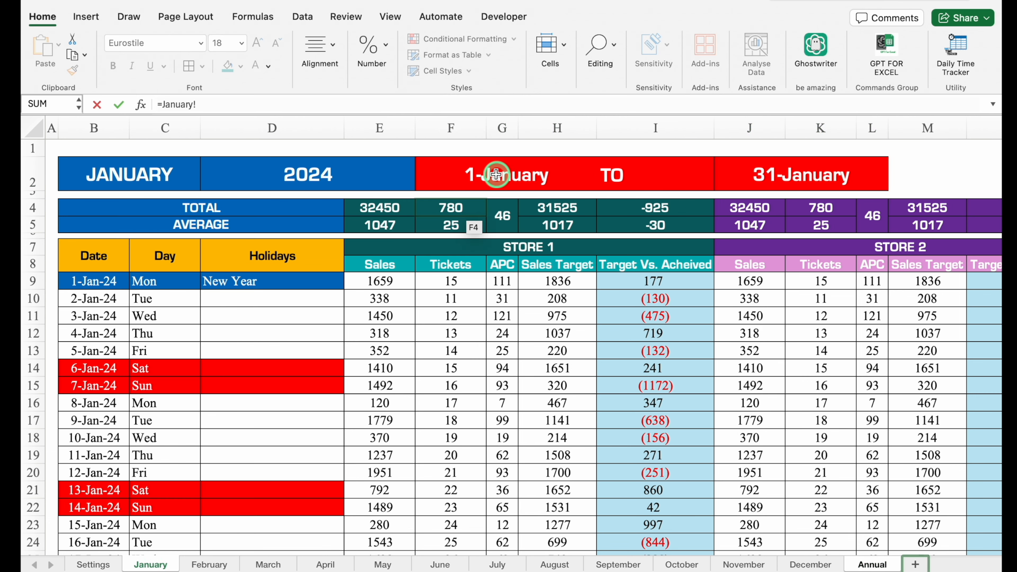
key("Return")
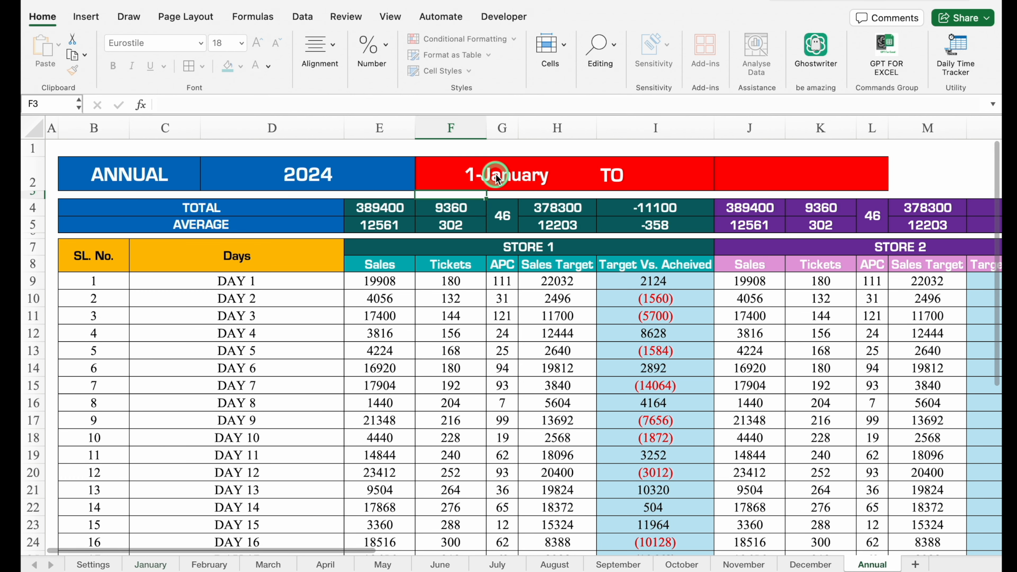
Link the end date in J2 of the Annual sheet to December's end date with =December!J2
left_click(757, 175)
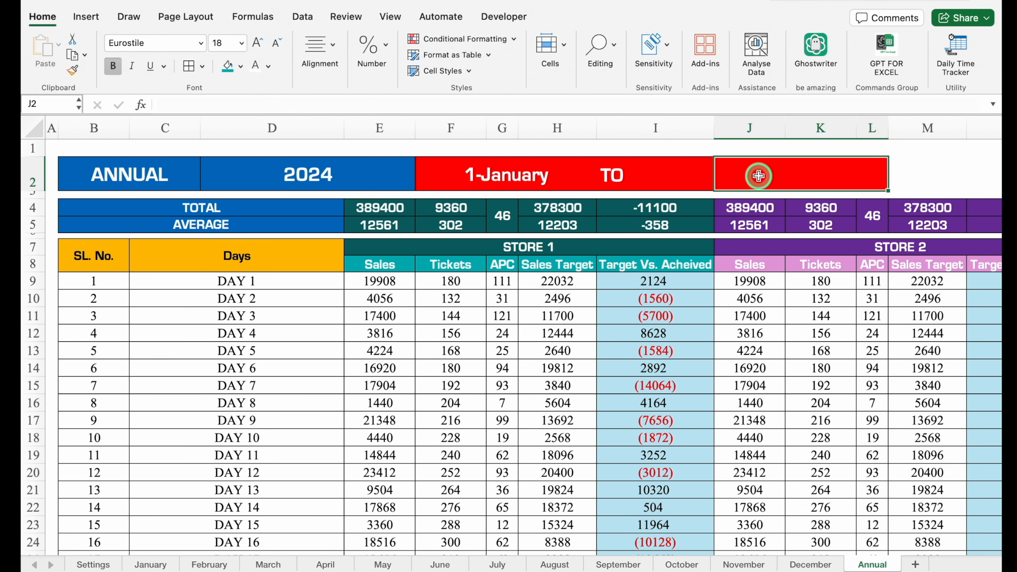
type("=")
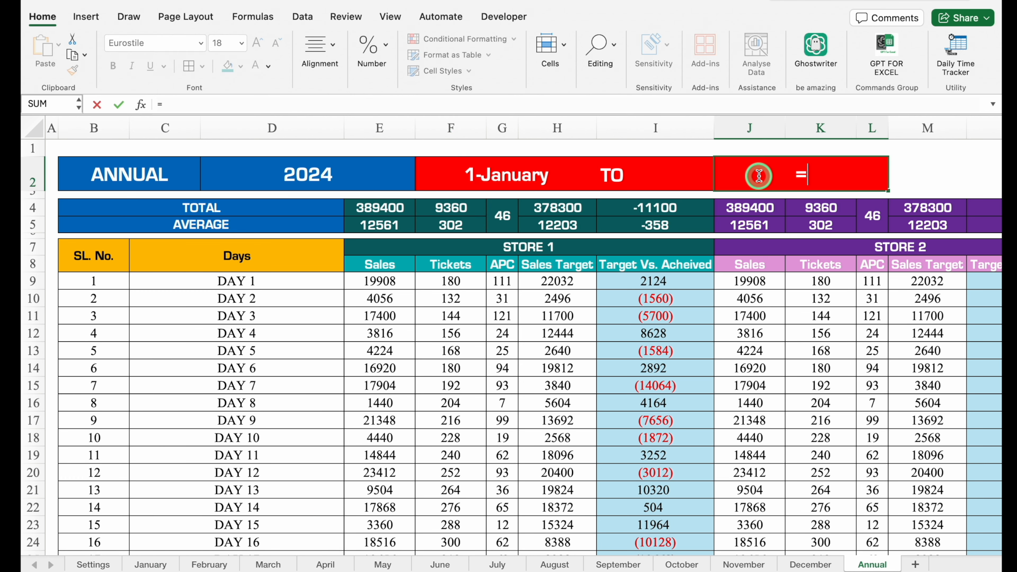
left_click(813, 564)
left_click(796, 174)
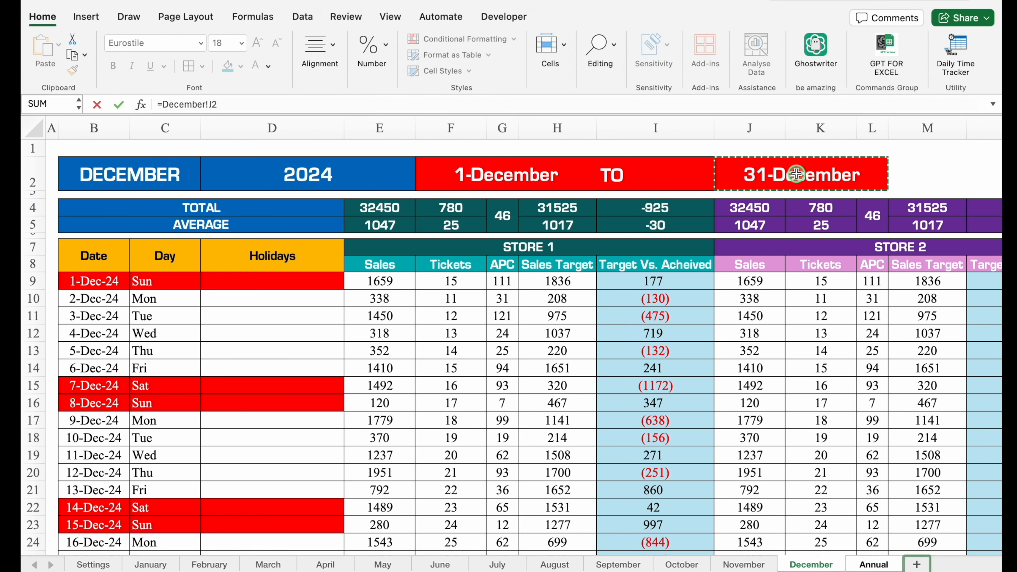
key("Return")
left_click(937, 162)
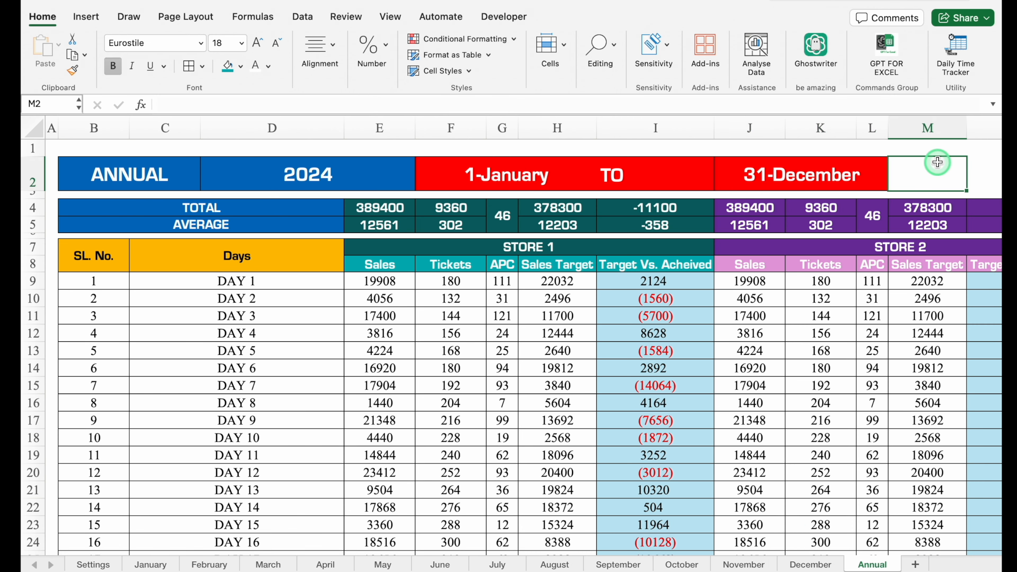